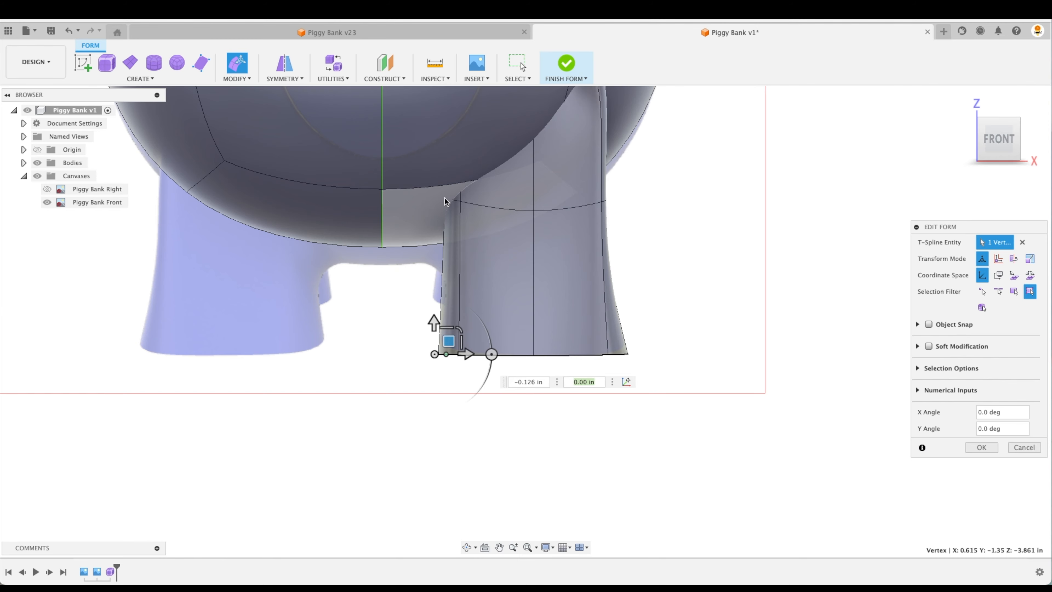
# With Body1 temporarily hidden, move the leg's inner mid-height vertex about 0.18 in sideways and 0.144 in down
pyautogui.click(24, 163)
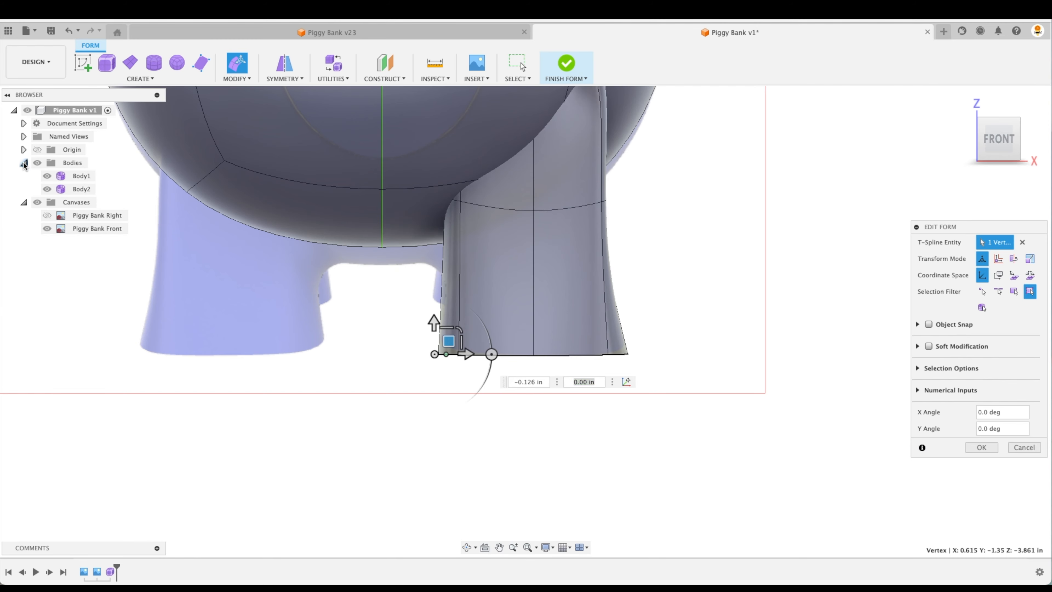
pyautogui.click(47, 176)
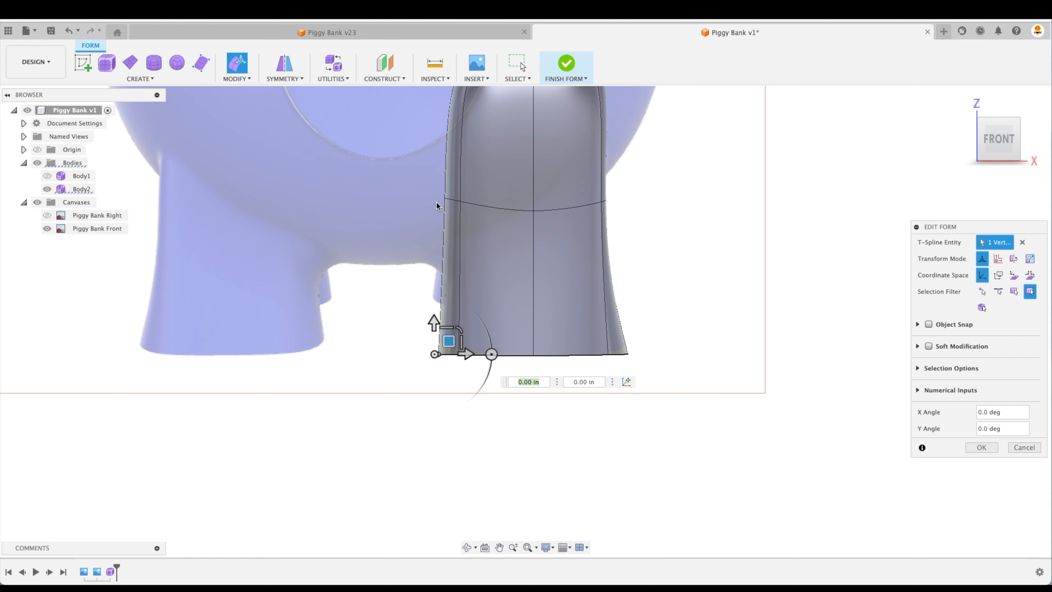
pyautogui.click(444, 197)
pyautogui.moveTo(461, 185); pyautogui.dragTo(478, 201)
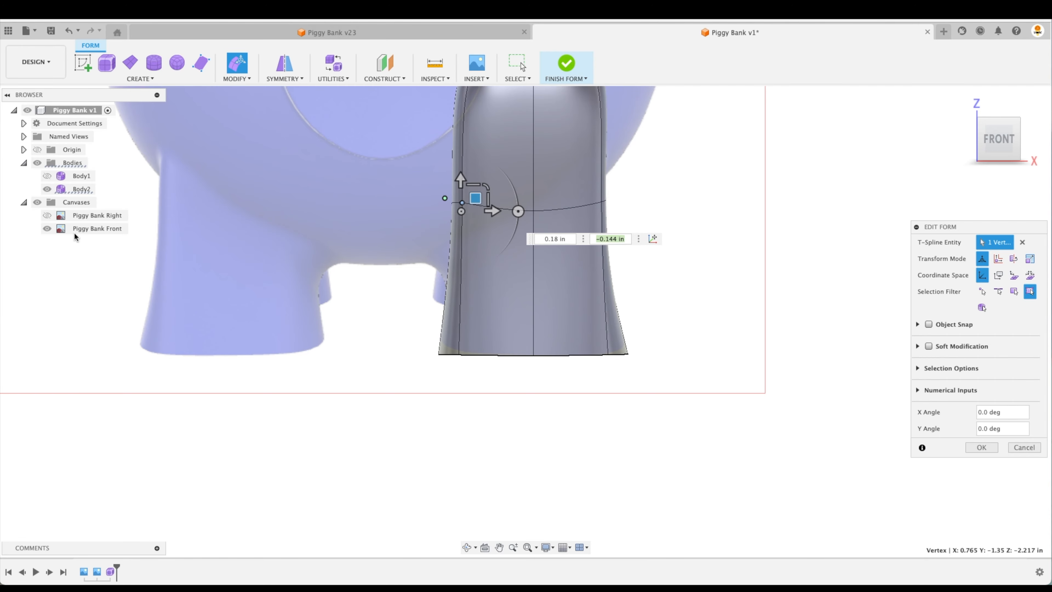
pyautogui.click(47, 176)
# Examine the leg's join from the side and compare it with the finished pig in the Piggy Bank v23 document
pyautogui.keyDown('shift'); pyautogui.moveTo(551, 395); pyautogui.dragTo(442, 213, button='middle'); pyautogui.keyUp('shift')
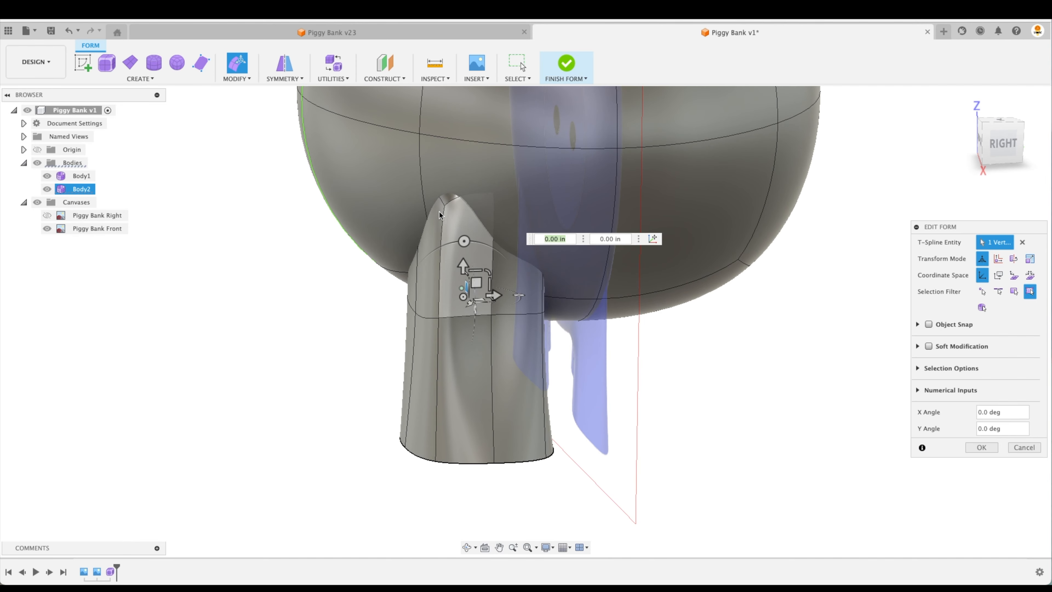
pyautogui.keyDown('shift'); pyautogui.moveTo(456, 253); pyautogui.dragTo(560, 215, button='middle'); pyautogui.keyUp('shift')
pyautogui.click(395, 33)
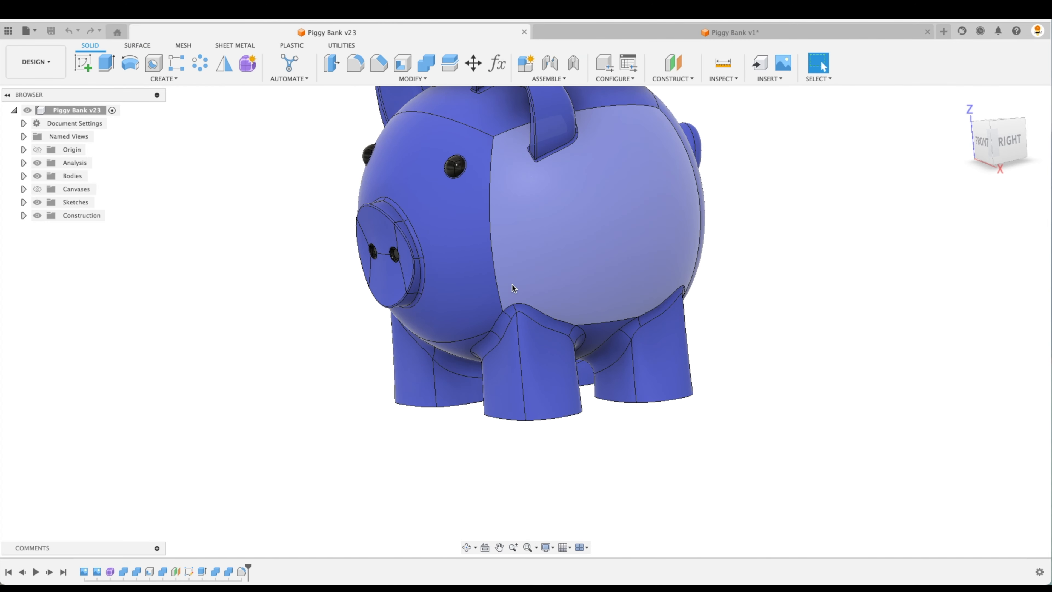
pyautogui.click(590, 31)
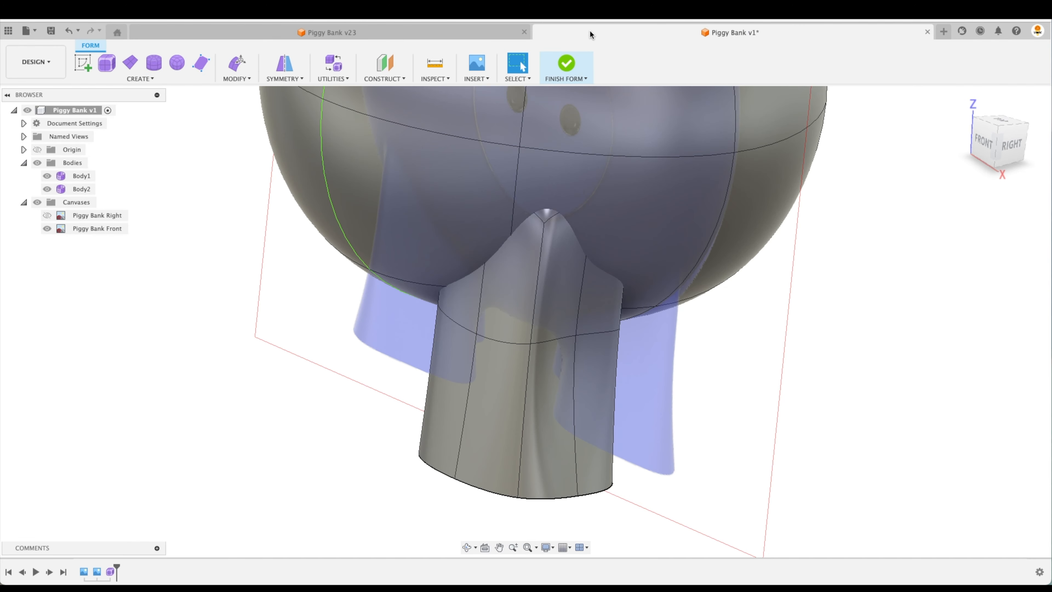
# Start Edit Form on the leg's upper vertical edge near the body and reposition that edge
pyautogui.keyDown('shift'); pyautogui.moveTo(653, 237); pyautogui.dragTo(429, 217, button='middle'); pyautogui.keyUp('shift')
pyautogui.rightClick(447, 252)
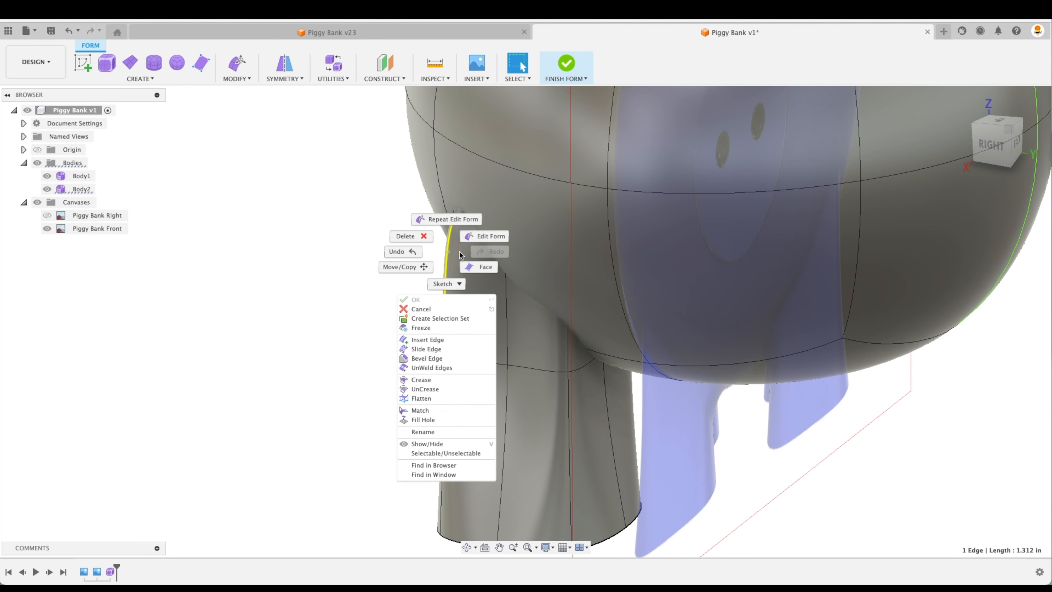
pyautogui.click(491, 236)
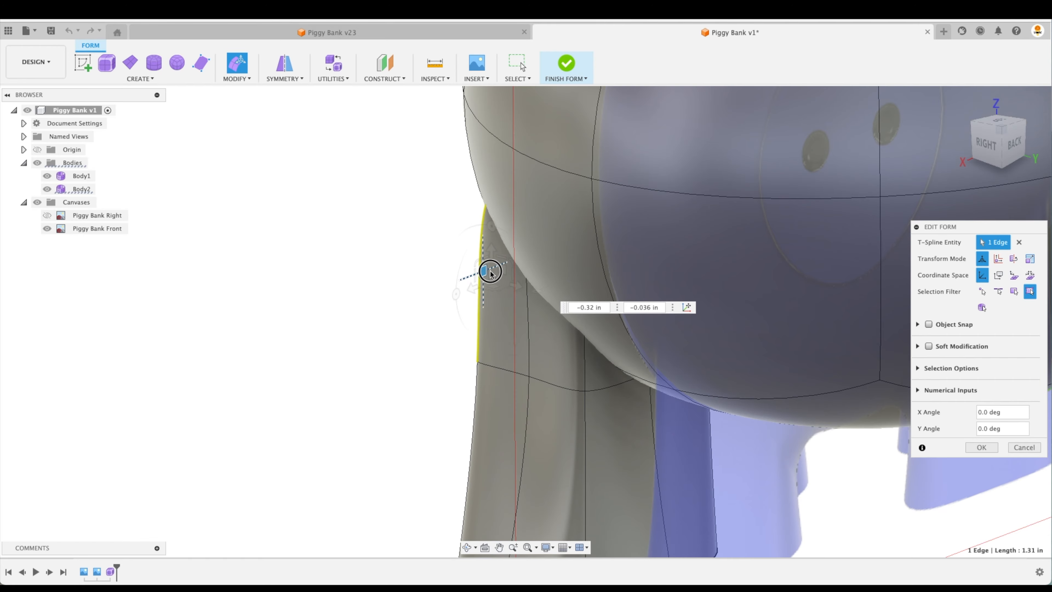
pyautogui.moveTo(491, 272); pyautogui.dragTo(518, 271)
pyautogui.keyDown('shift'); pyautogui.moveTo(532, 270); pyautogui.dragTo(533, 244, button='middle'); pyautogui.keyUp('shift')
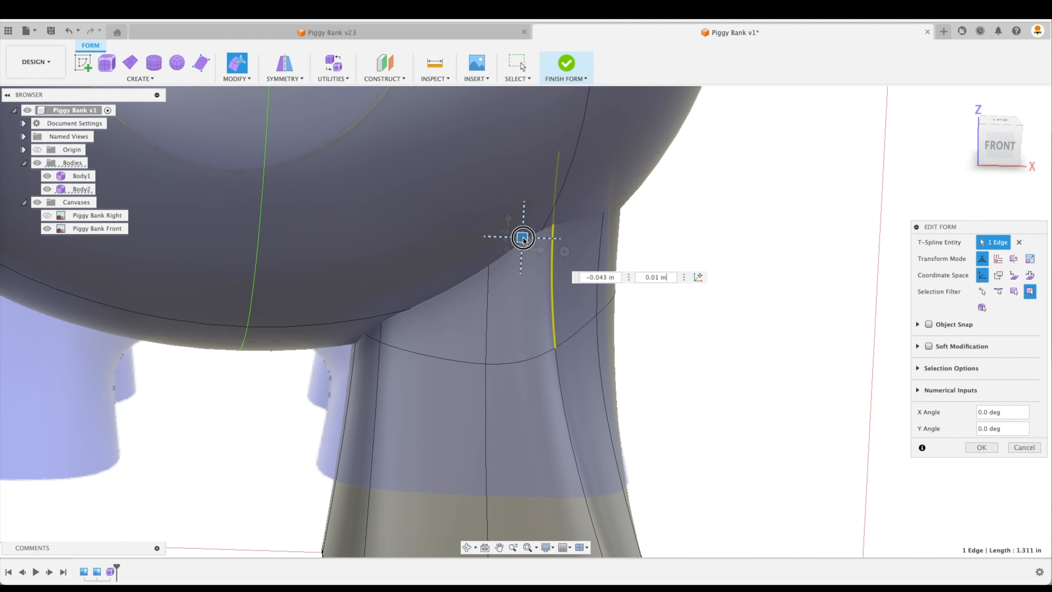
# Fine-tune the same upper edge to smooth the leg's join with the body, judging it from front and side
pyautogui.scroll(-4, 791, 301)
pyautogui.keyDown('shift'); pyautogui.hscroll(3, 792, 301); pyautogui.keyUp('shift')
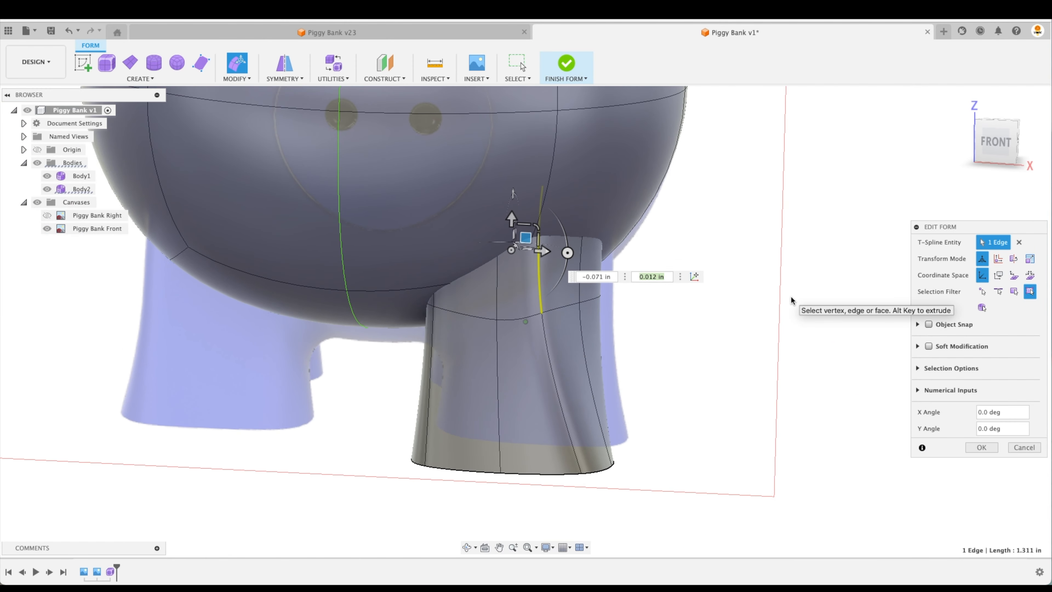
pyautogui.keyDown('shift'); pyautogui.hscroll(10, 791, 301); pyautogui.keyUp('shift')
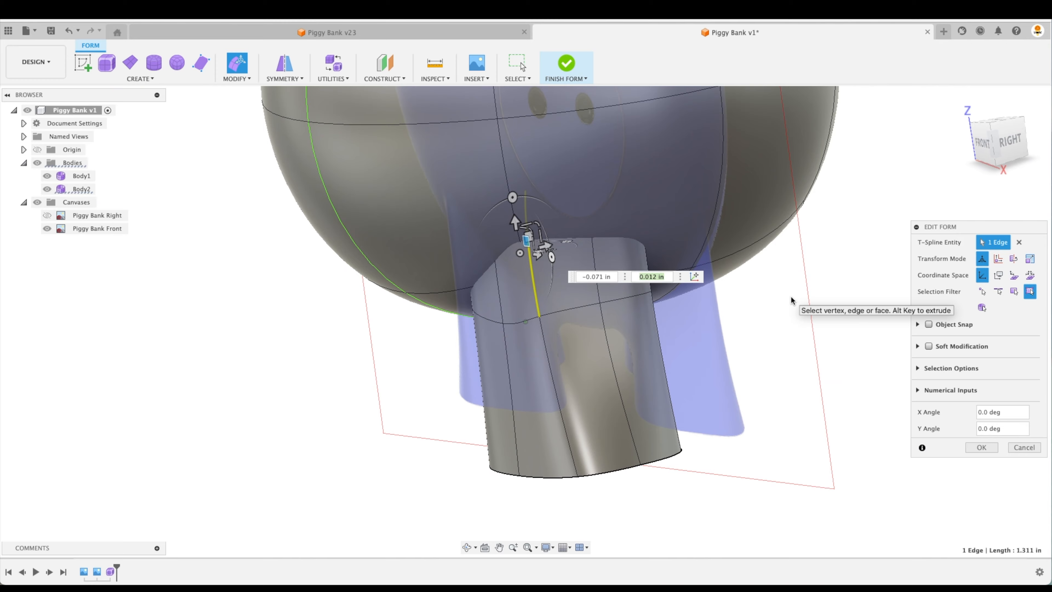
pyautogui.keyDown('shift'); pyautogui.hscroll(-8, 792, 301); pyautogui.keyUp('shift')
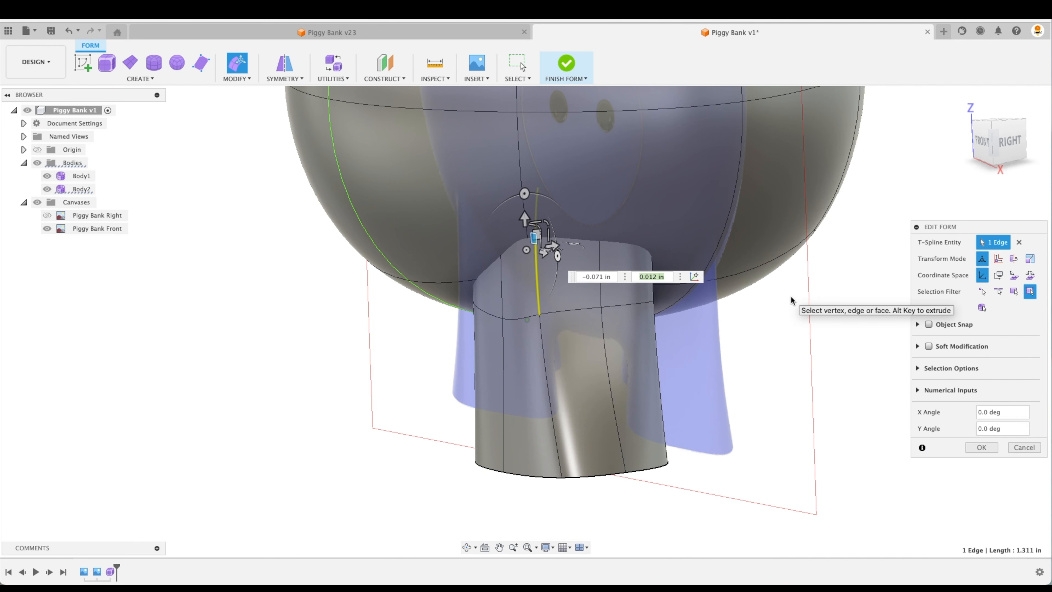
pyautogui.keyDown('shift'); pyautogui.hscroll(10, 792, 301); pyautogui.keyUp('shift')
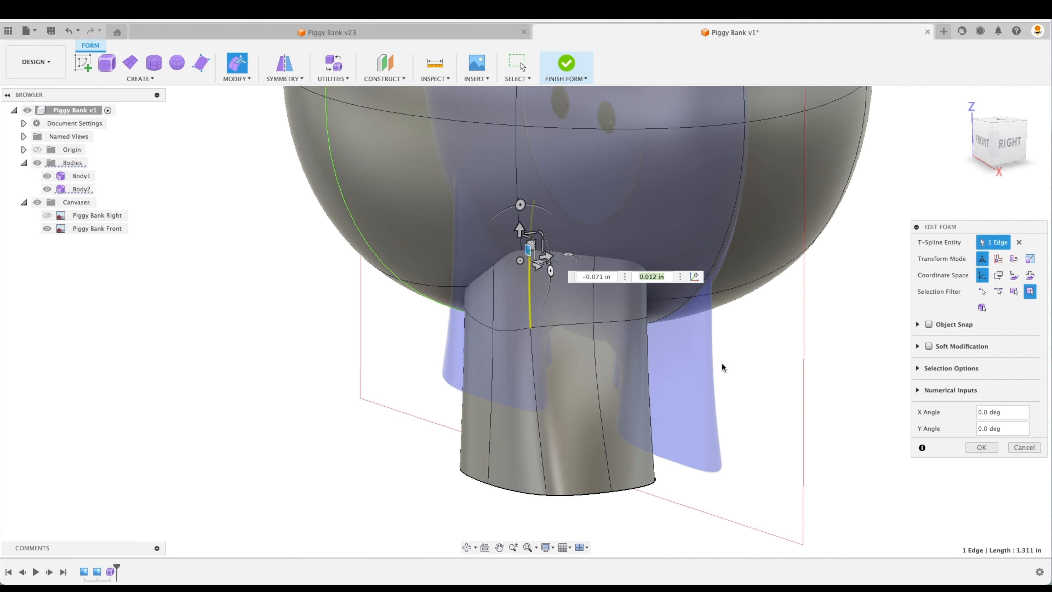
pyautogui.keyDown('shift'); pyautogui.hscroll(-10, 613, 372); pyautogui.keyUp('shift')
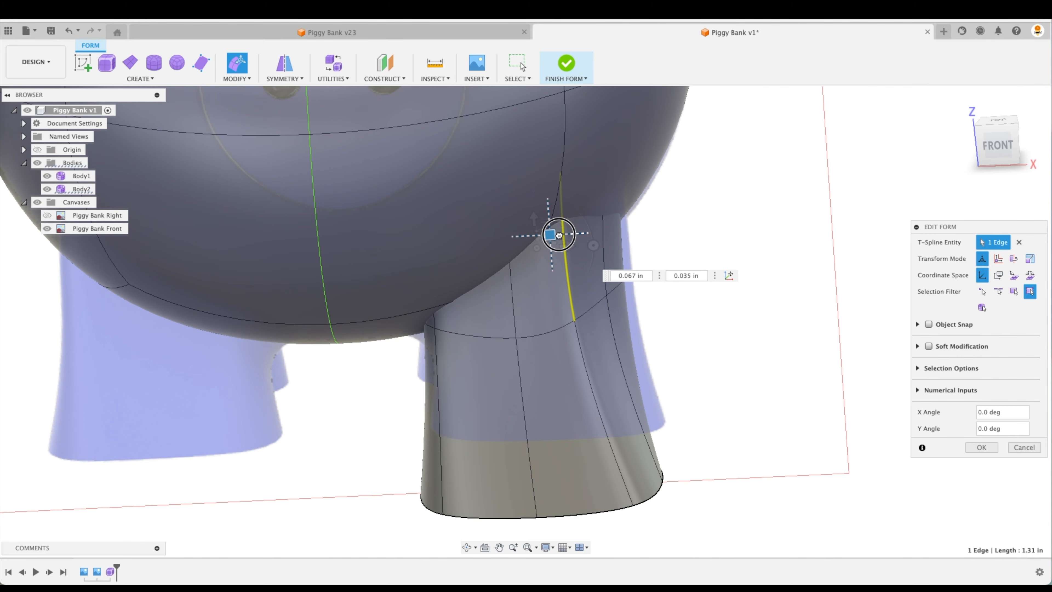
pyautogui.keyDown('shift'); pyautogui.hscroll(10, 564, 234); pyautogui.keyUp('shift')
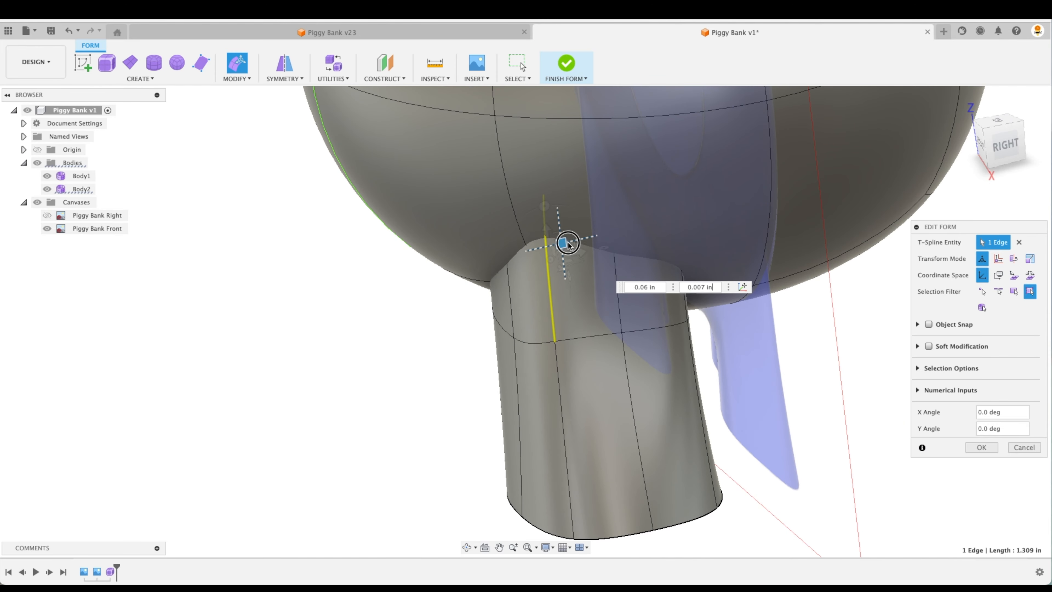
pyautogui.keyDown('shift'); pyautogui.hscroll(-5, 676, 357); pyautogui.keyUp('shift')
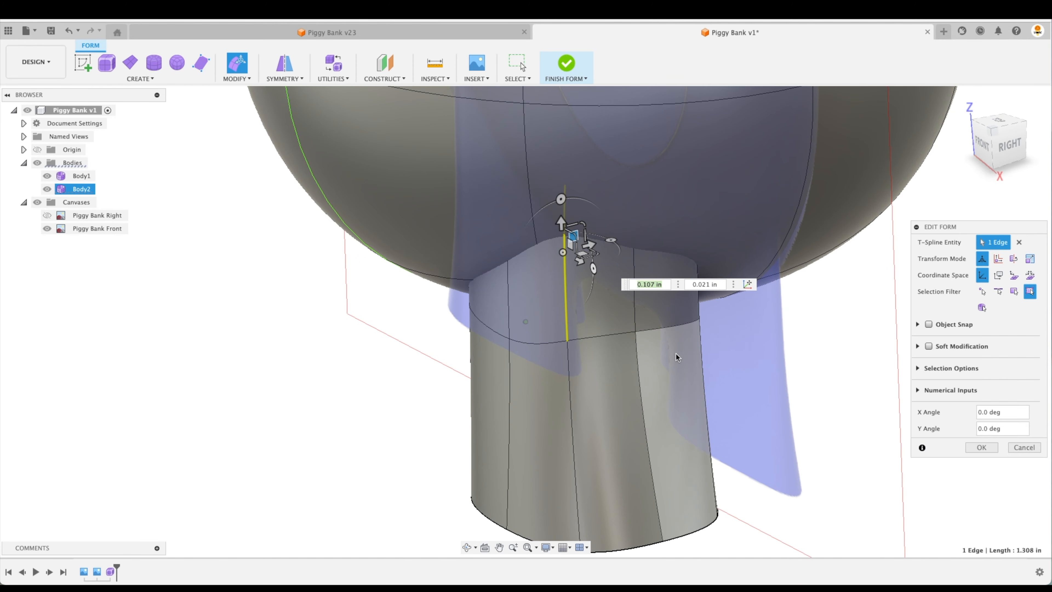
# Reposition the neighbouring upper edges of the leg to even out the surface where it meets the body
pyautogui.keyDown('shift'); pyautogui.hscroll(5, 627, 357); pyautogui.keyUp('shift')
pyautogui.keyDown('shift'); pyautogui.hscroll(2, 594, 369); pyautogui.keyUp('shift')
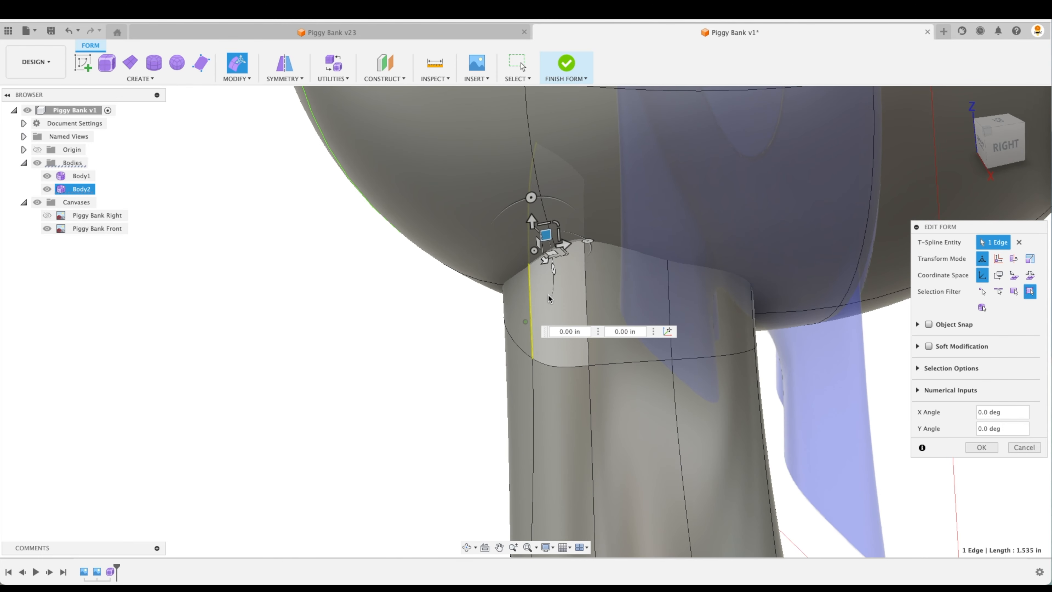
pyautogui.keyDown('shift'); pyautogui.hscroll(5, 549, 298); pyautogui.keyUp('shift')
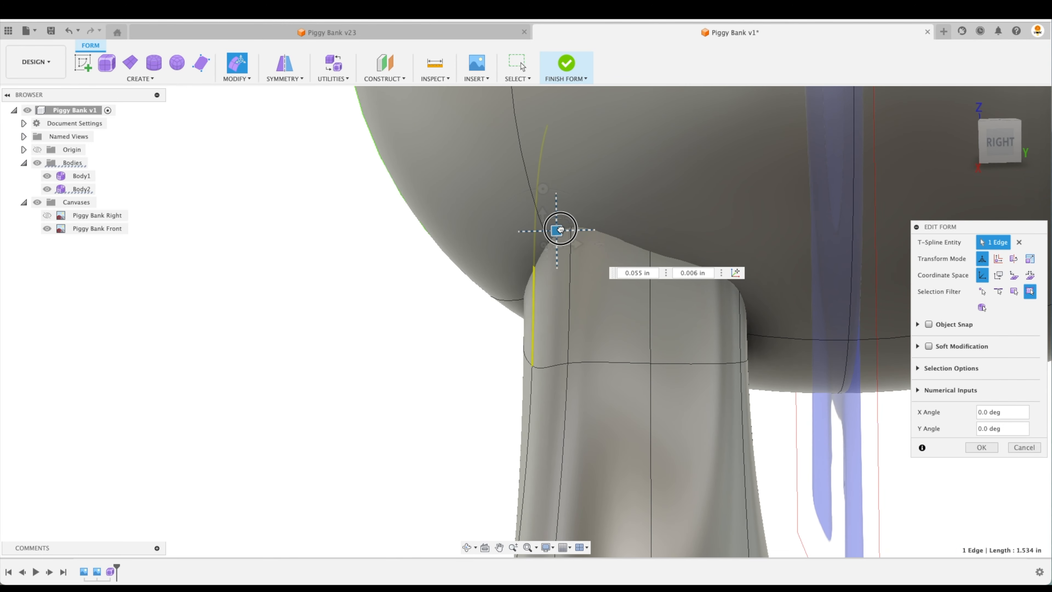
pyautogui.keyDown('shift'); pyautogui.moveTo(569, 226); pyautogui.dragTo(665, 201, button='middle'); pyautogui.keyUp('shift')
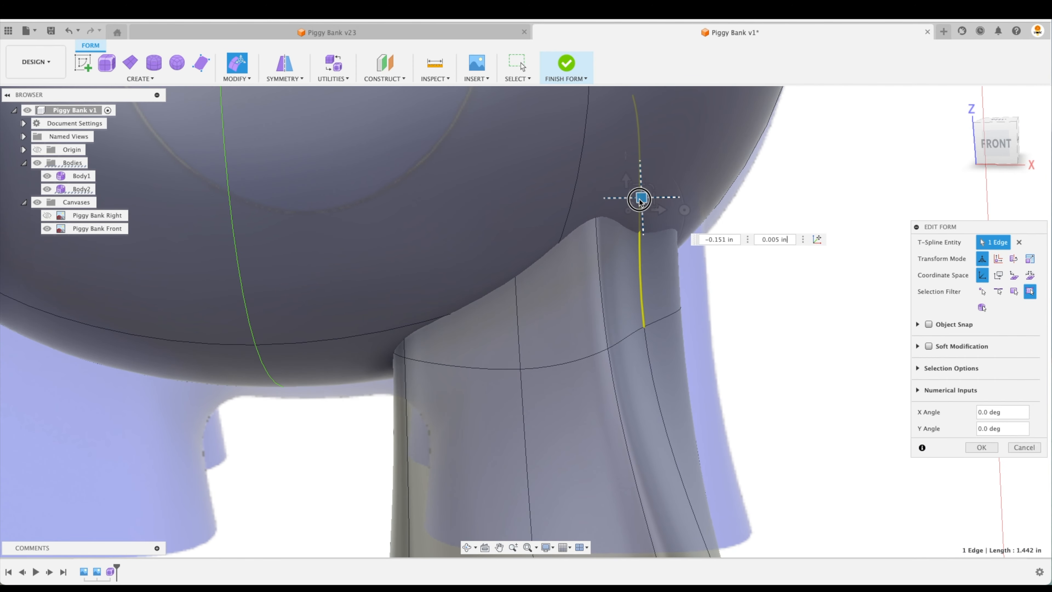
# Hide Body1 and move the leg's inner mid-height vertices inward, about 0.15 in at the front and 0.12 in at the back
pyautogui.keyDown('shift'); pyautogui.moveTo(784, 270); pyautogui.dragTo(529, 310, button='middle'); pyautogui.keyUp('shift')
pyautogui.click(47, 176)
pyautogui.click(521, 303)
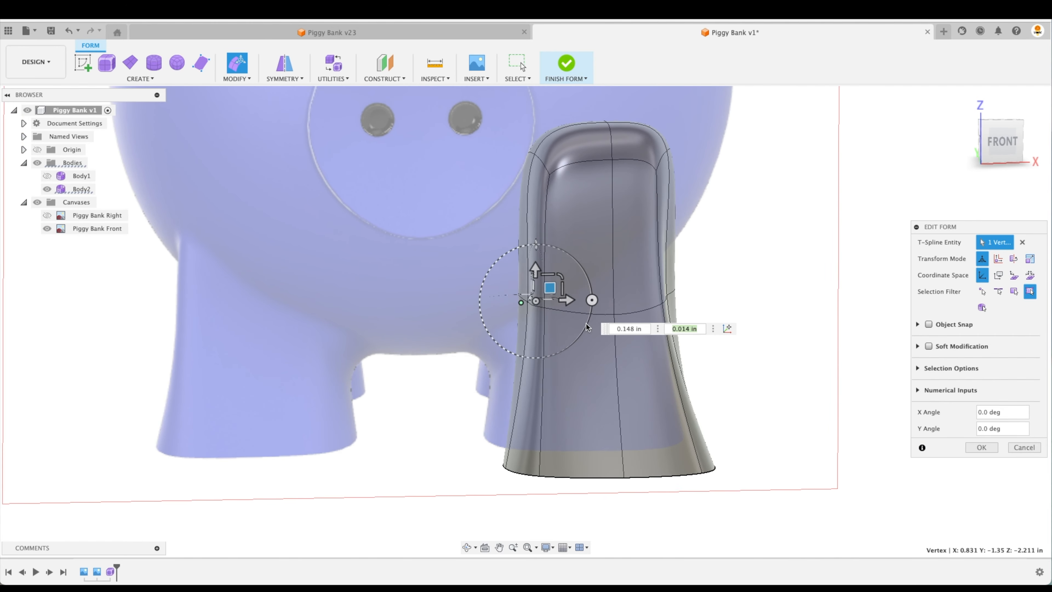
pyautogui.keyDown('shift'); pyautogui.moveTo(587, 328); pyautogui.dragTo(489, 279, button='middle'); pyautogui.keyUp('shift')
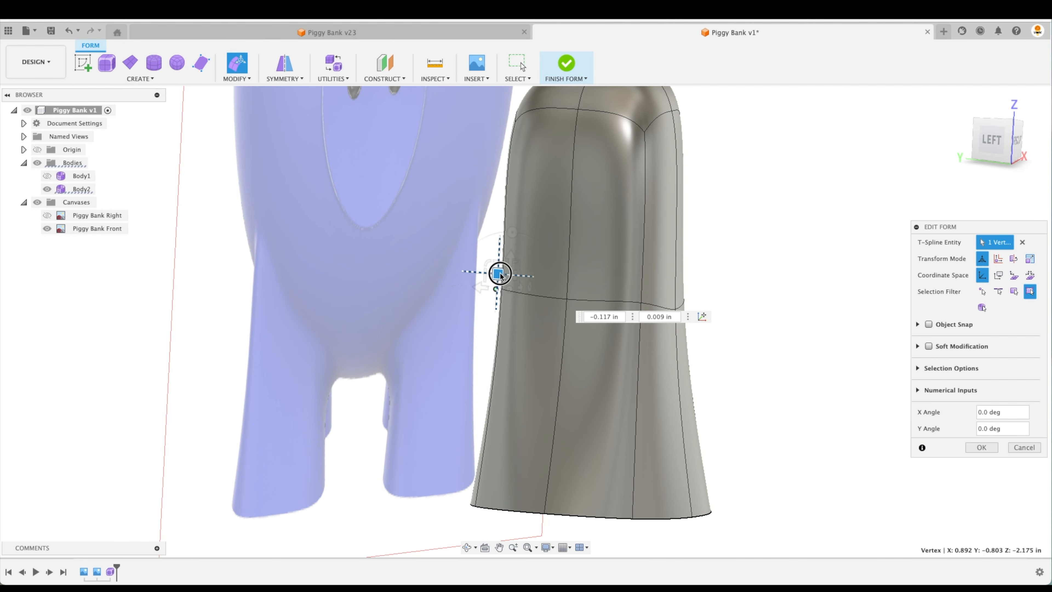
# Finish the leg's form edit with the Piggy Bank Right canvas and Body1 shown again
pyautogui.click(48, 216)
pyautogui.keyDown('shift'); pyautogui.moveTo(953, 282); pyautogui.dragTo(518, 357, button='middle'); pyautogui.keyUp('shift')
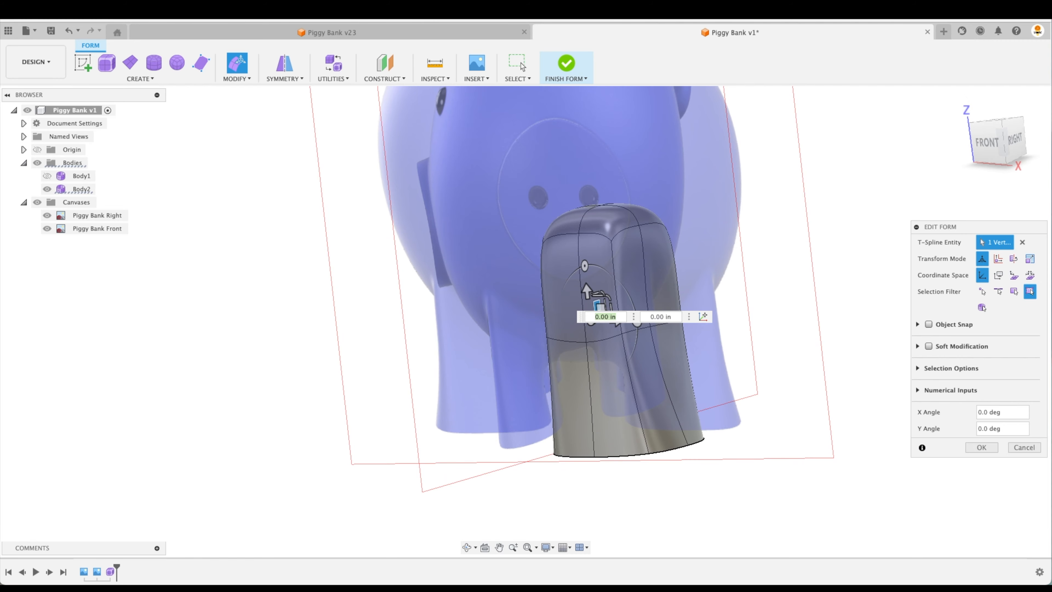
pyautogui.keyDown('shift'); pyautogui.moveTo(193, 341); pyautogui.dragTo(621, 402, button='middle'); pyautogui.keyUp('shift')
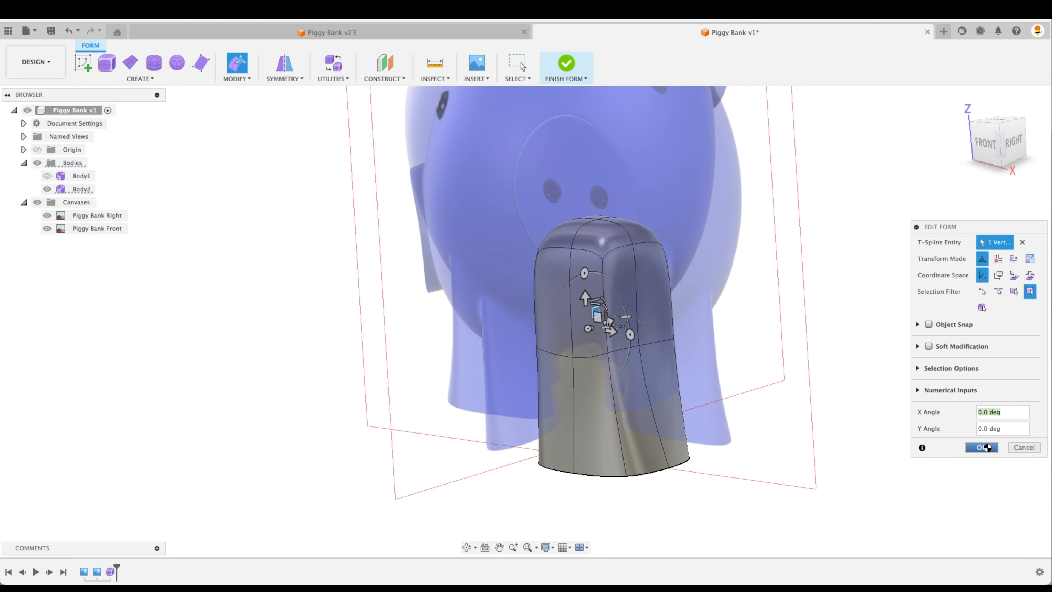
pyautogui.click(988, 449)
pyautogui.click(47, 176)
pyautogui.click(48, 176)
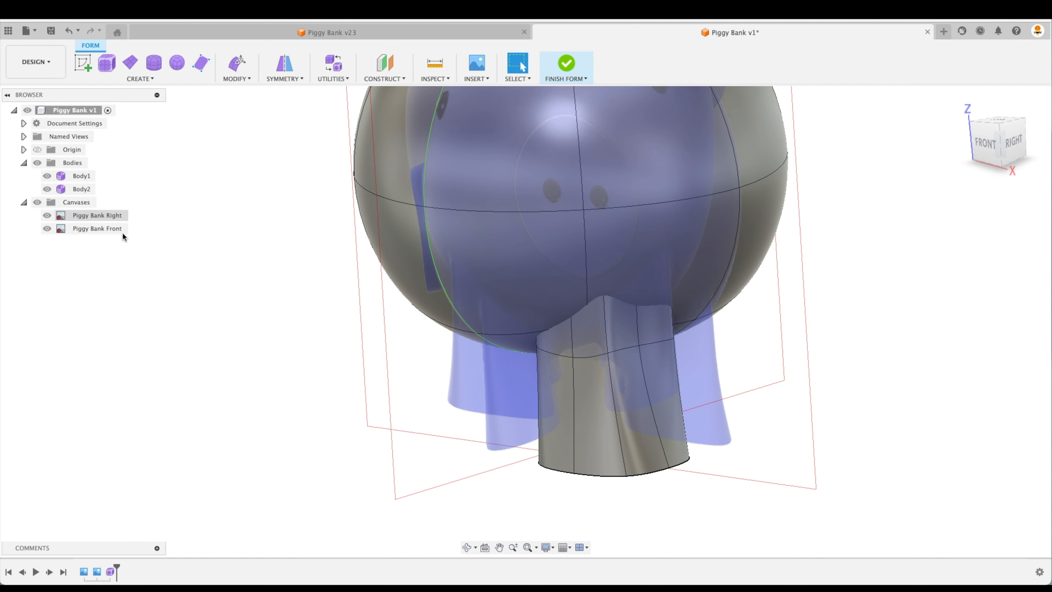
# Hide all canvases and turn the model to the front view
pyautogui.scroll(-3, 214, 306)
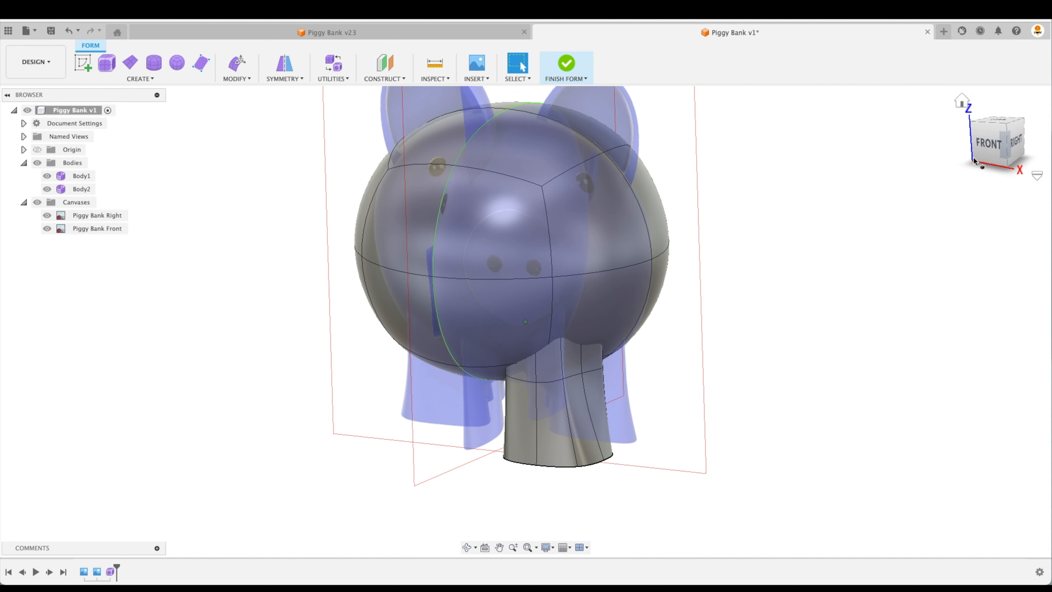
pyautogui.click(37, 202)
pyautogui.keyDown('shift'); pyautogui.moveTo(787, 432); pyautogui.dragTo(915, 434, button='middle'); pyautogui.keyUp('shift')
pyautogui.click(983, 144)
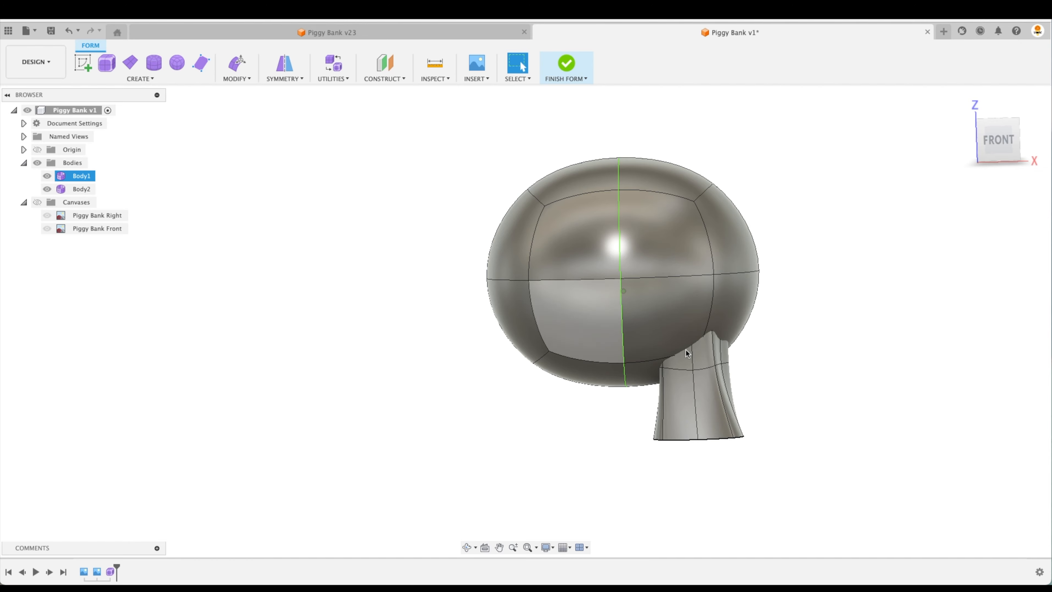
pyautogui.moveTo(686, 352)
pyautogui.keyDown('shift'); pyautogui.mouseDown(button='middle')
pyautogui.moveTo(618, 381)
pyautogui.moveTo(595, 351)
pyautogui.moveTo(820, 358)
pyautogui.moveTo(890, 317)
pyautogui.mouseUp(button='middle'); pyautogui.keyUp('shift')
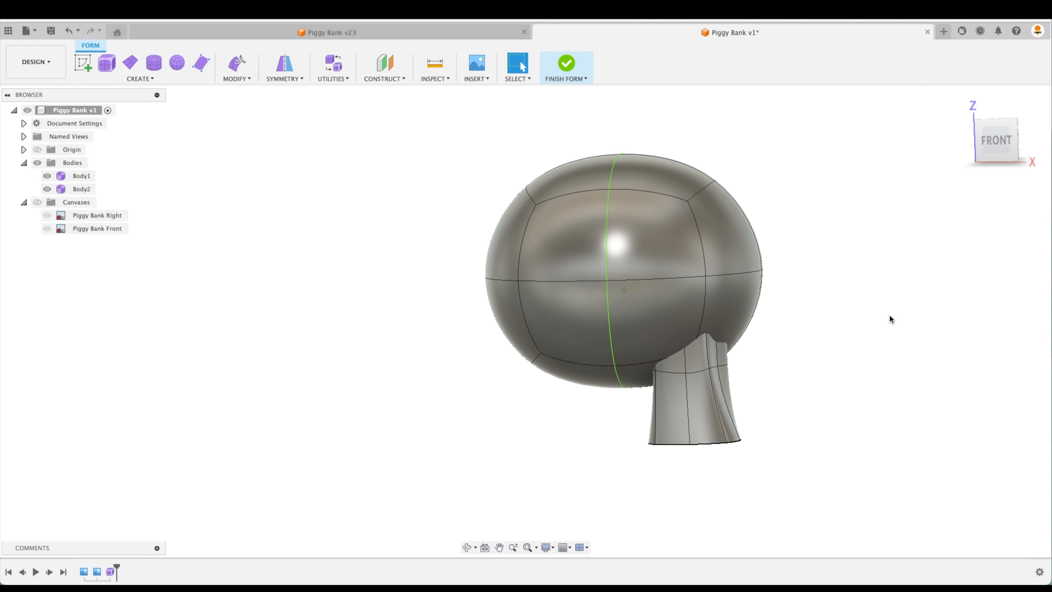
pyautogui.moveTo(371, 203)
pyautogui.keyDown('shift'); pyautogui.mouseDown(button='middle')
pyautogui.moveTo(326, 189)
pyautogui.moveTo(293, 87)
pyautogui.mouseUp(button='middle'); pyautogui.keyUp('shift')
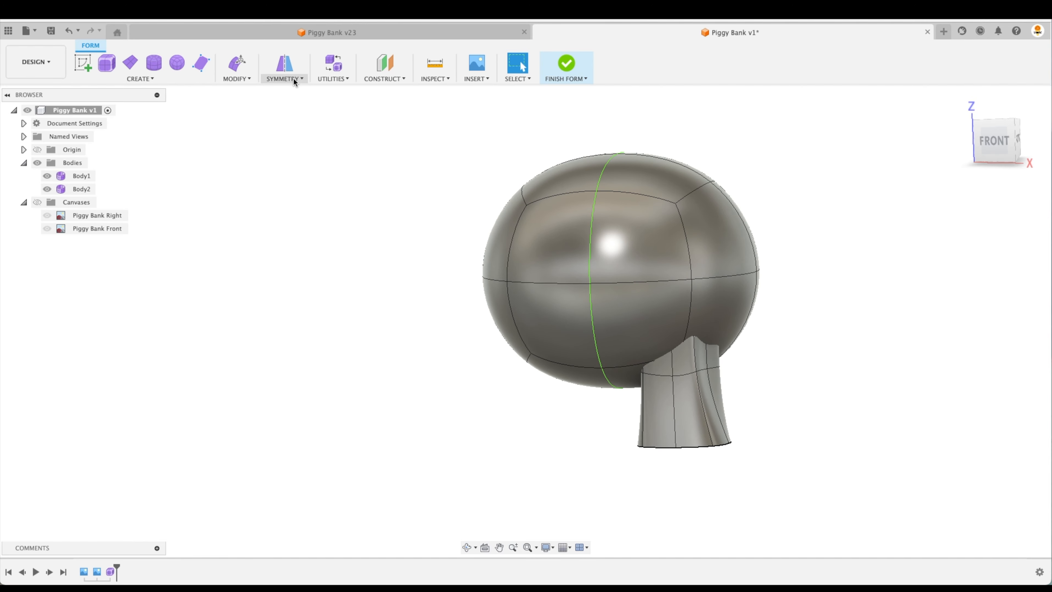
pyautogui.keyDown('shift'); pyautogui.moveTo(555, 254); pyautogui.dragTo(611, 162, button='middle'); pyautogui.keyUp('shift')
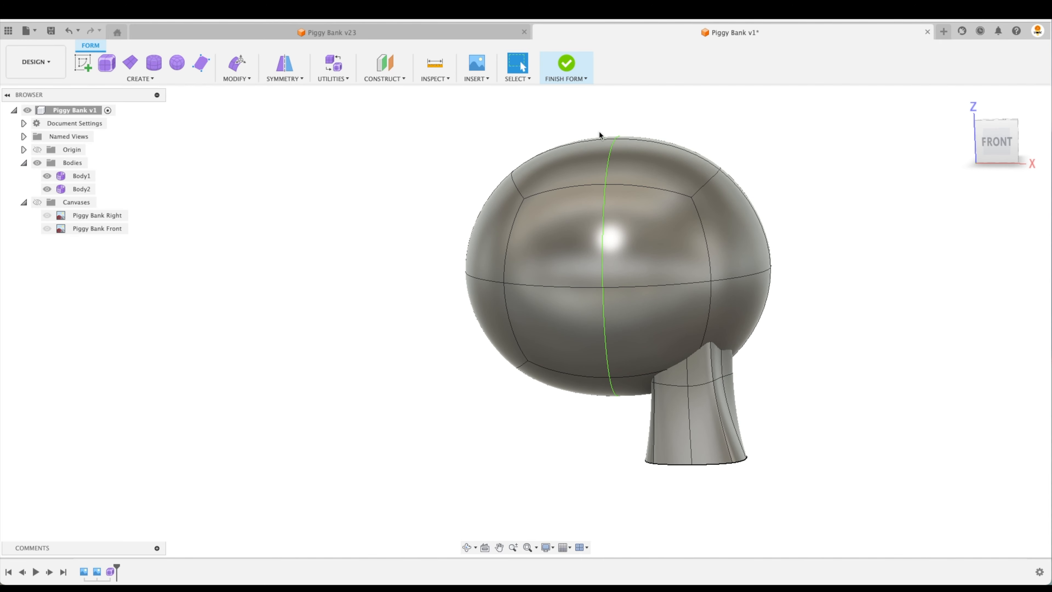
pyautogui.keyDown('shift'); pyautogui.moveTo(601, 162); pyautogui.dragTo(600, 177, button='middle'); pyautogui.keyUp('shift')
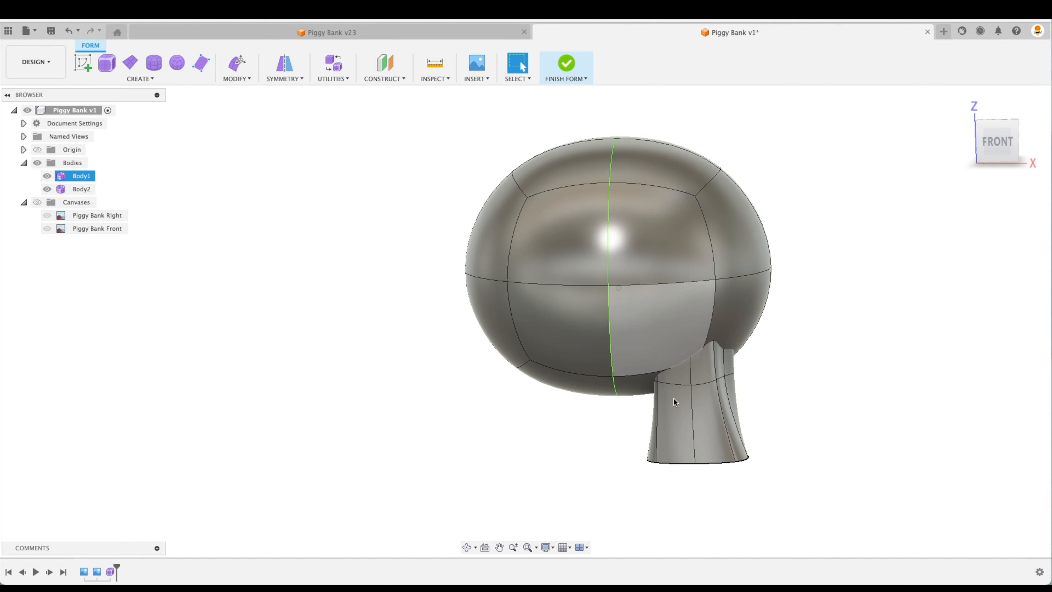
pyautogui.keyDown('shift'); pyautogui.moveTo(674, 400); pyautogui.dragTo(688, 399, button='middle'); pyautogui.keyUp('shift')
pyautogui.click(687, 398)
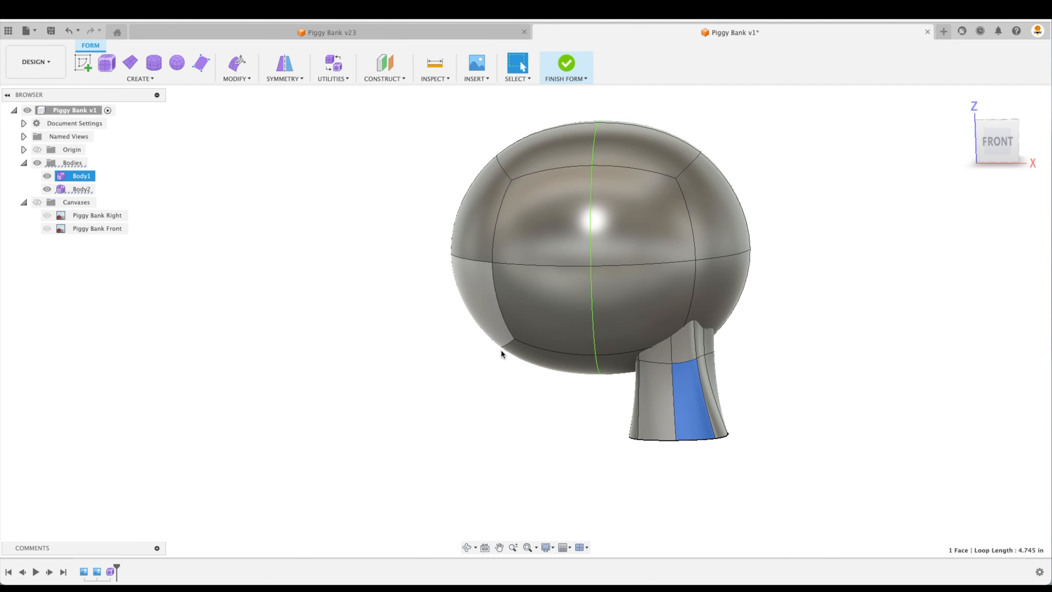
pyautogui.click(497, 397)
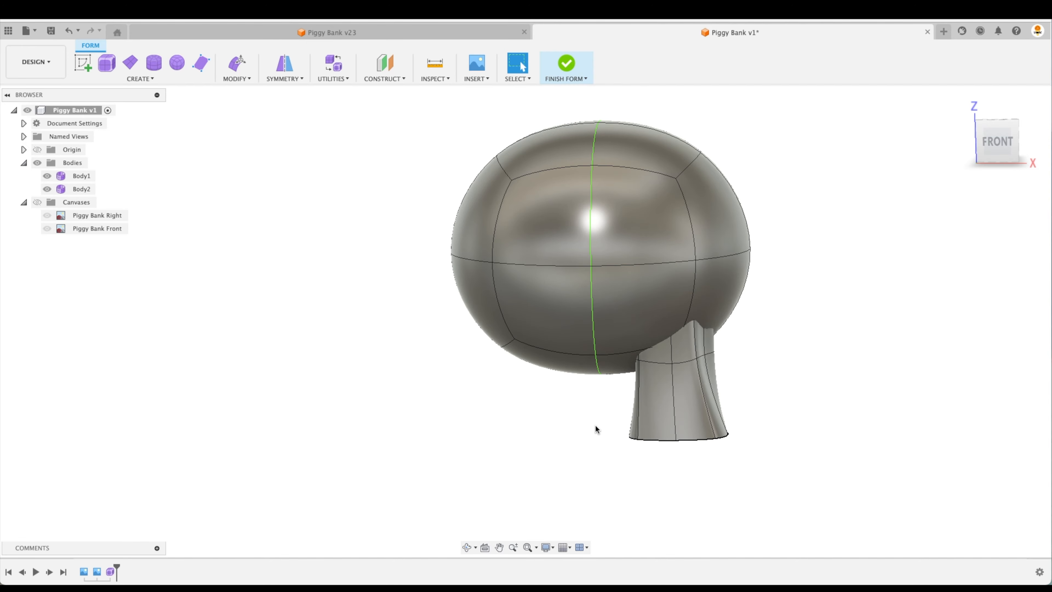
# Mirror-duplicate the leg body across the YZ origin plane with Weld enabled to create the opposite front leg
pyautogui.click(296, 81)
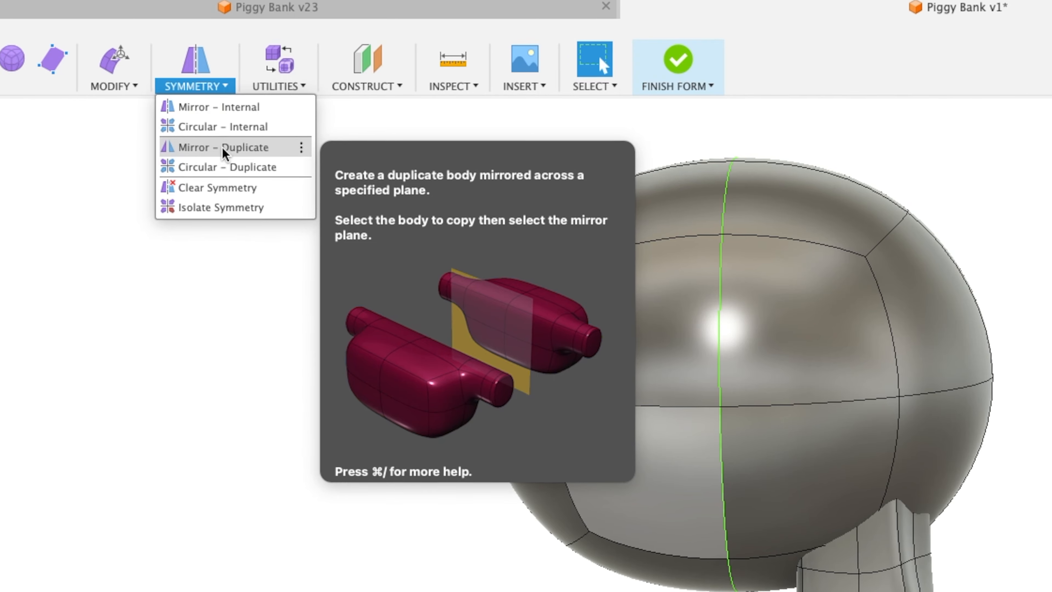
pyautogui.click(222, 147)
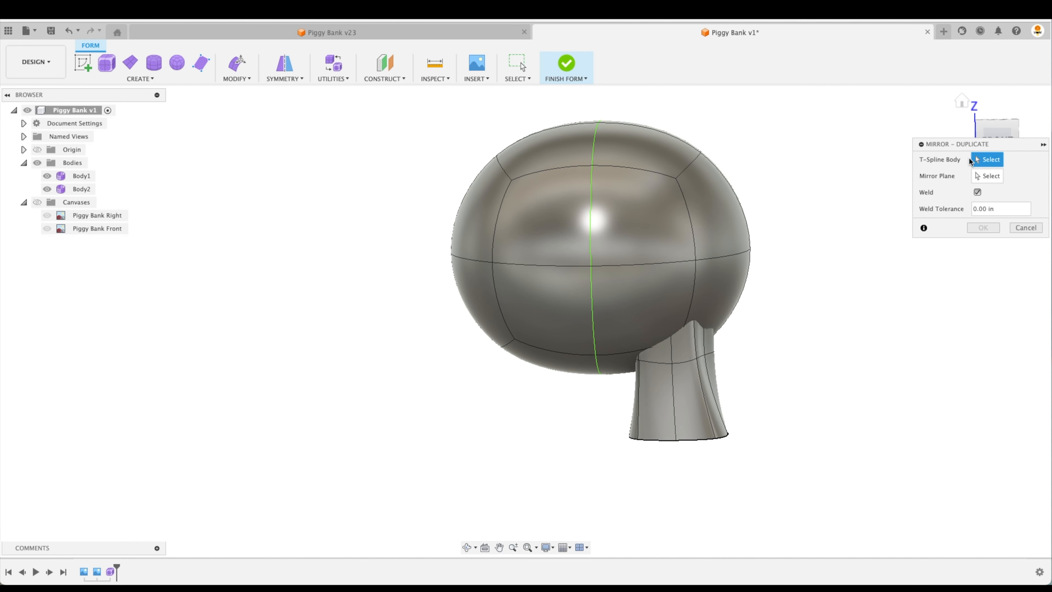
pyautogui.click(690, 393)
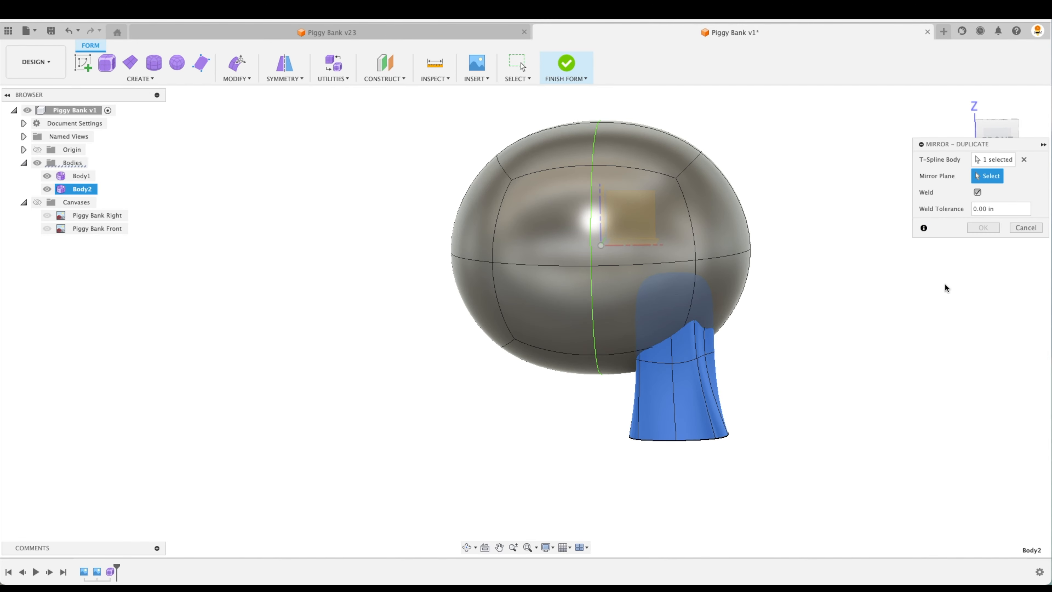
pyautogui.keyDown('shift'); pyautogui.moveTo(946, 285); pyautogui.dragTo(849, 307, button='middle'); pyautogui.keyUp('shift')
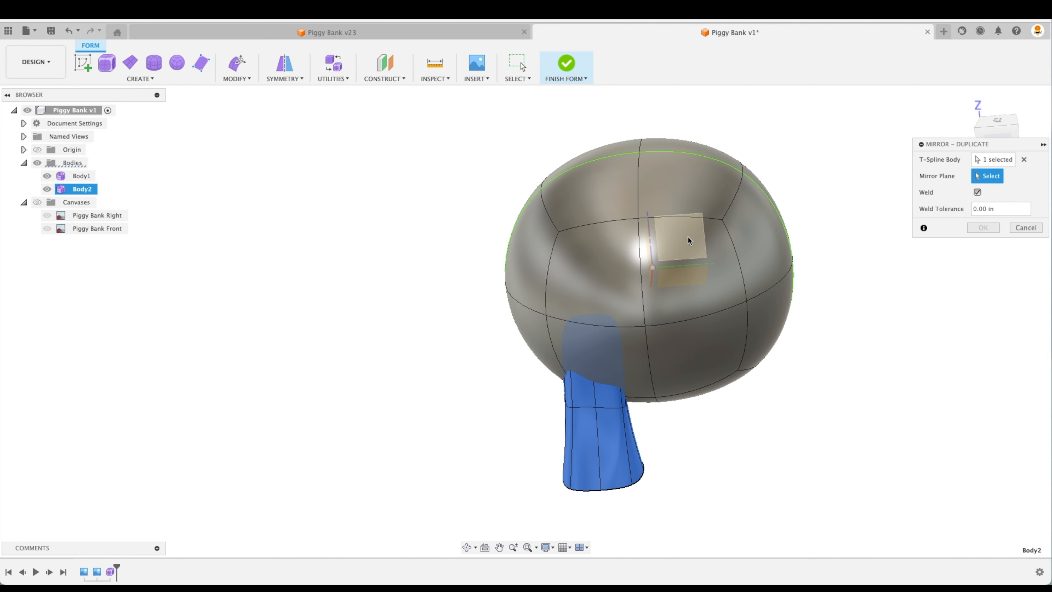
pyautogui.click(689, 241)
pyautogui.keyDown('shift'); pyautogui.moveTo(686, 235); pyautogui.dragTo(675, 392, button='middle'); pyautogui.keyUp('shift')
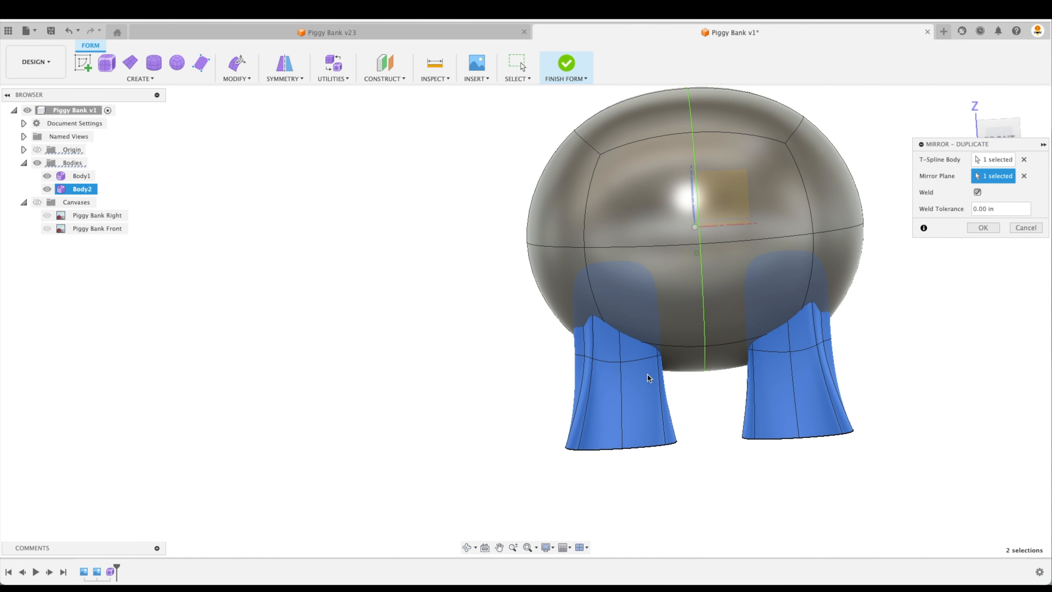
pyautogui.keyDown('shift'); pyautogui.moveTo(627, 393); pyautogui.dragTo(989, 236, button='middle'); pyautogui.keyUp('shift')
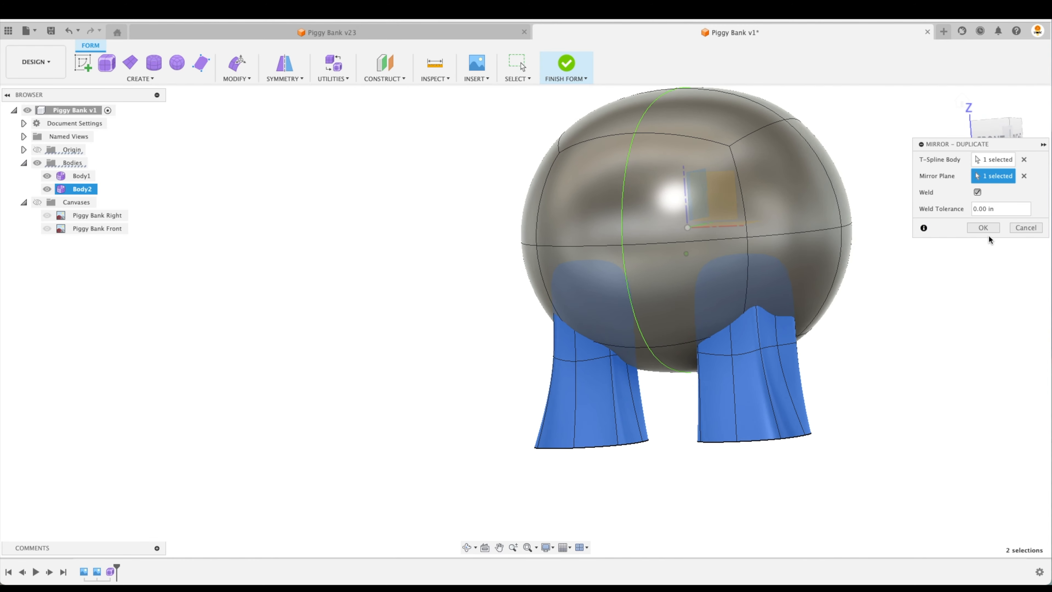
pyautogui.click(984, 228)
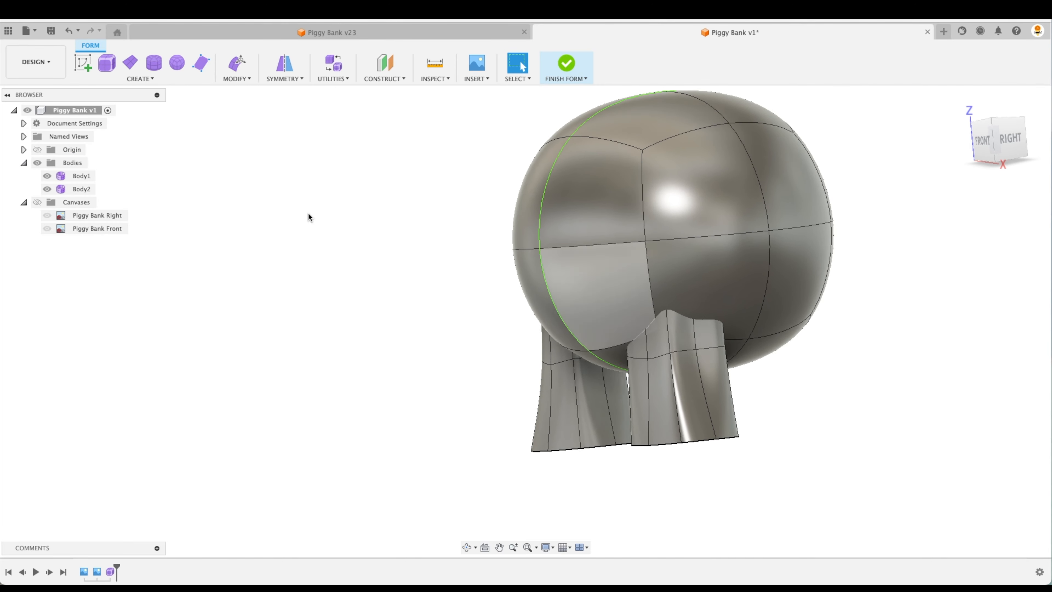
# Mirror-duplicate both front legs across the XZ origin plane with Weld enabled to create the rear pair
pyautogui.click(297, 78)
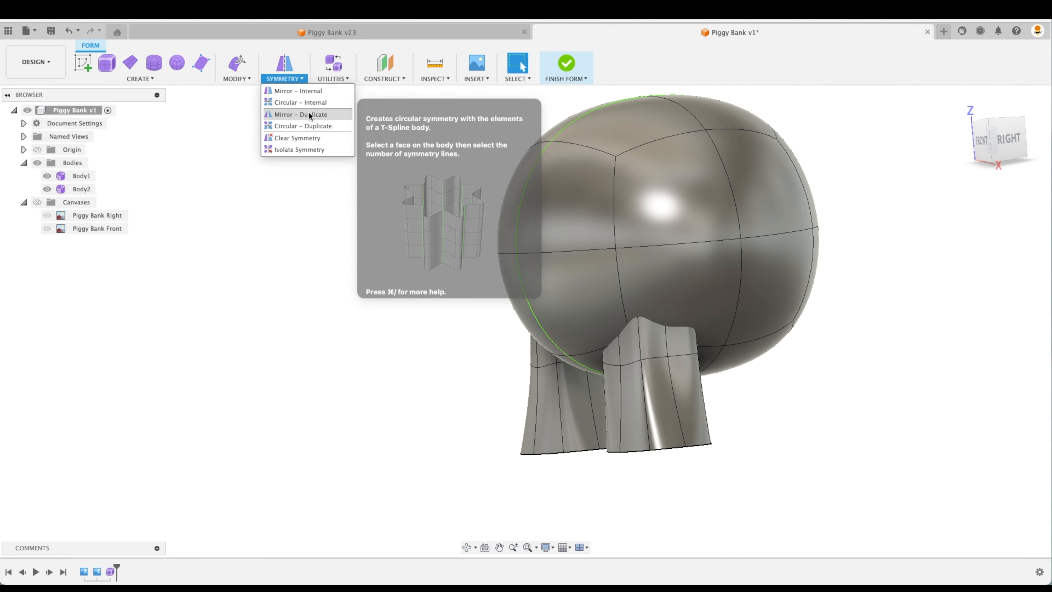
pyautogui.click(300, 111)
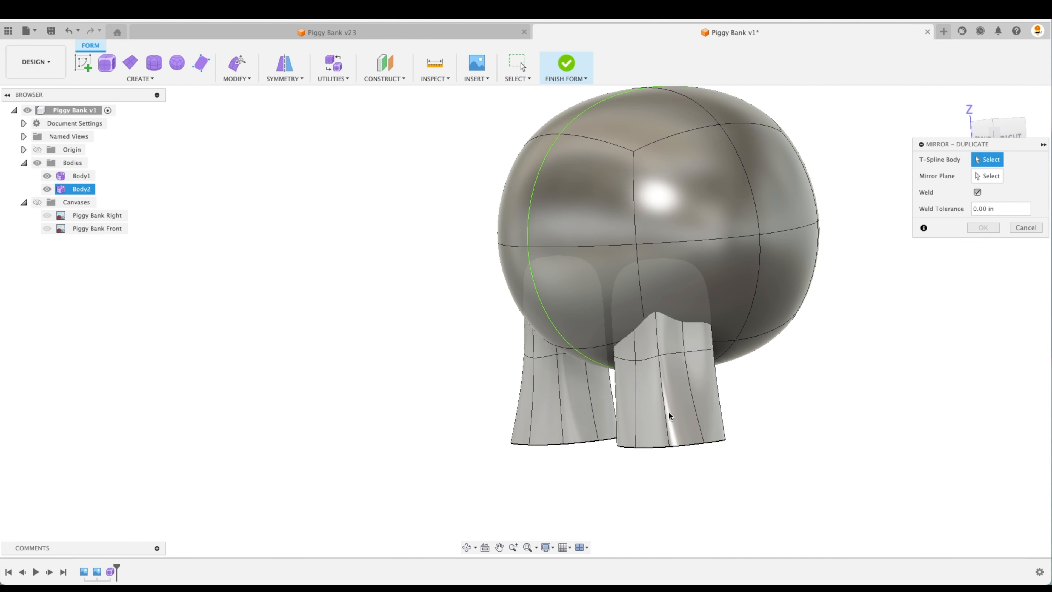
pyautogui.click(670, 427)
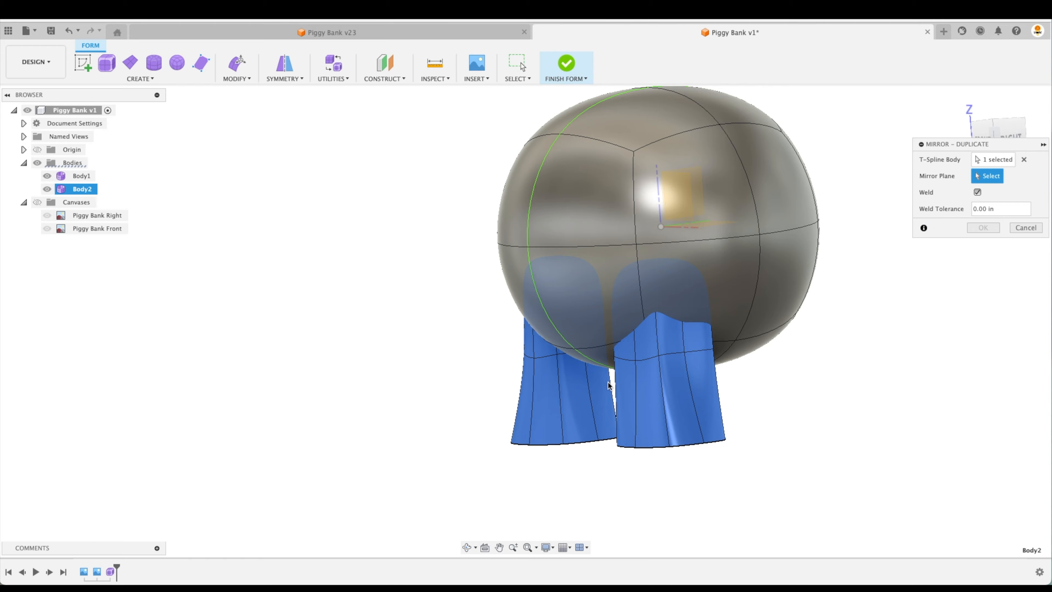
pyautogui.keyDown('shift'); pyautogui.moveTo(944, 253); pyautogui.dragTo(741, 208, button='middle'); pyautogui.keyUp('shift')
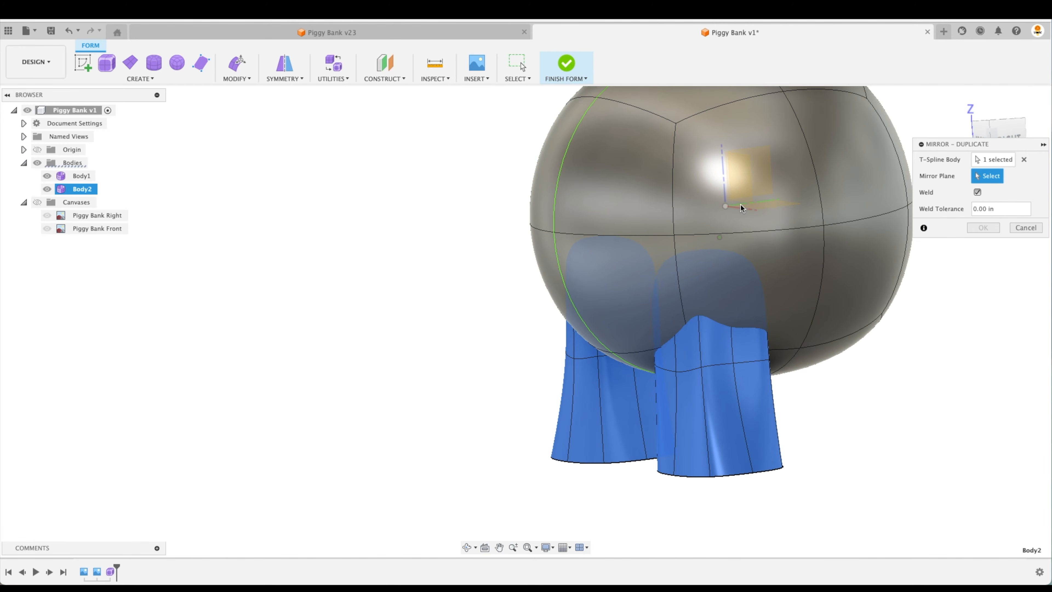
pyautogui.click(746, 191)
pyautogui.keyDown('shift'); pyautogui.moveTo(886, 392); pyautogui.dragTo(821, 365, button='middle'); pyautogui.keyUp('shift')
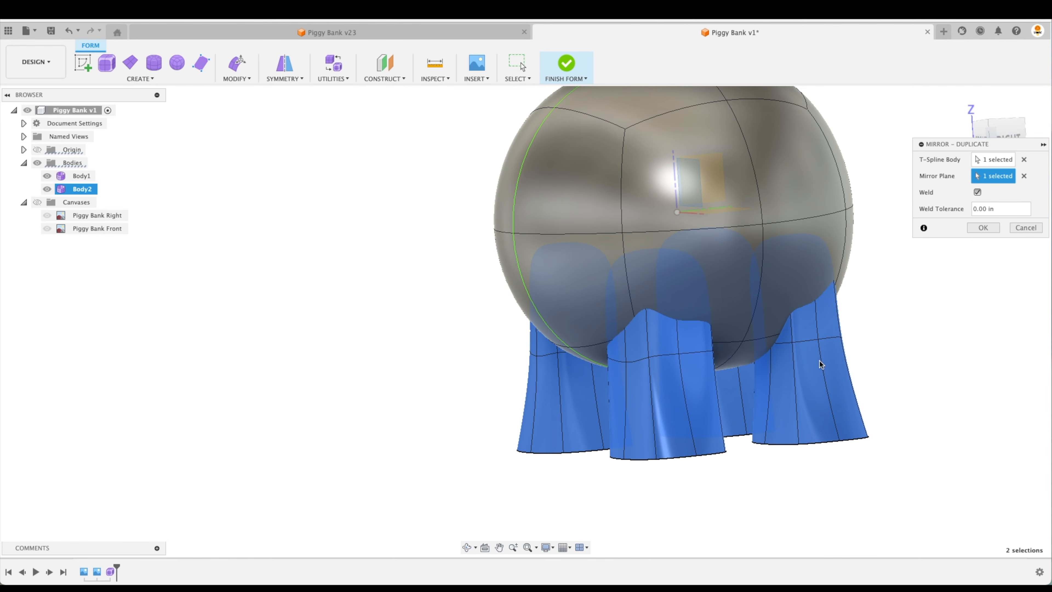
pyautogui.click(987, 232)
# Try moving an outer bottom vertex of one front leg about 1.20 in outward to test the leg symmetry
pyautogui.keyDown('shift'); pyautogui.moveTo(983, 244); pyautogui.dragTo(747, 456, button='middle'); pyautogui.keyUp('shift')
pyautogui.click(712, 425)
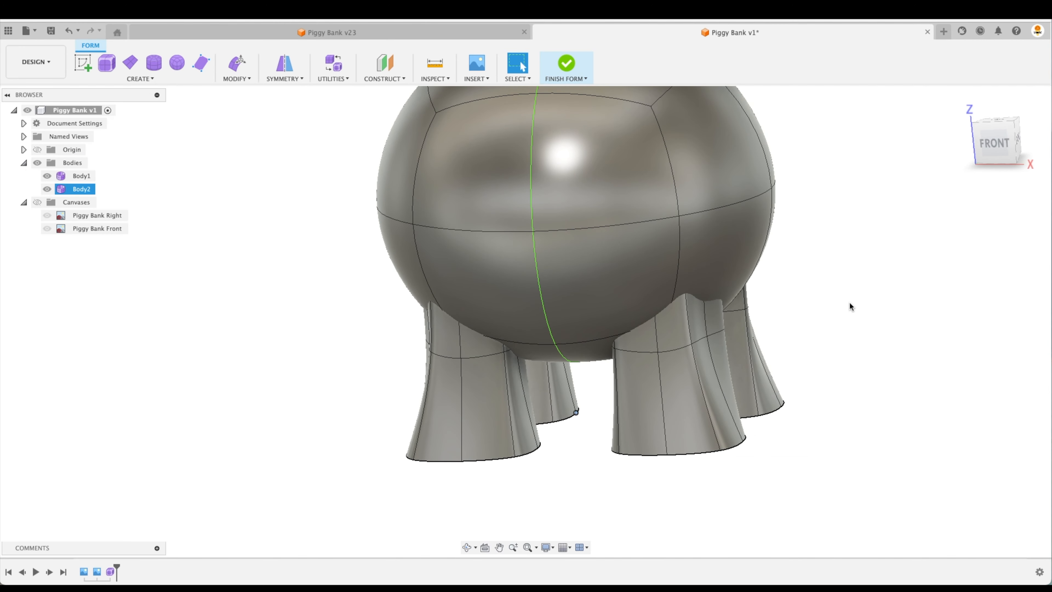
pyautogui.keyDown('shift'); pyautogui.moveTo(813, 296); pyautogui.dragTo(658, 443, button='middle'); pyautogui.keyUp('shift')
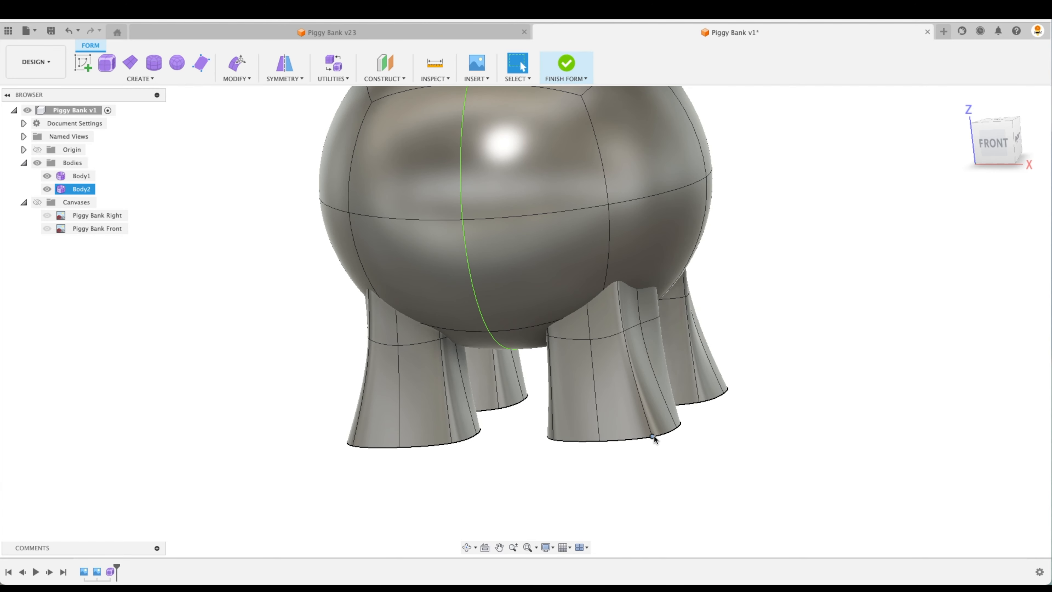
pyautogui.click(653, 436)
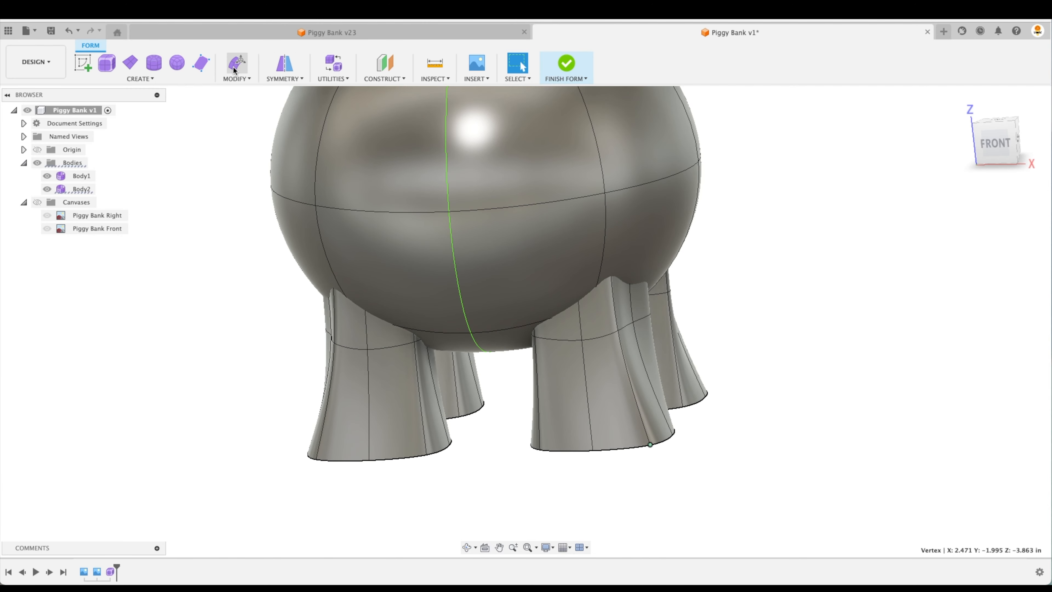
pyautogui.click(233, 70)
pyautogui.keyDown('shift'); pyautogui.moveTo(694, 458); pyautogui.dragTo(688, 418, button='middle'); pyautogui.keyUp('shift')
pyautogui.moveTo(688, 417); pyautogui.dragTo(770, 441)
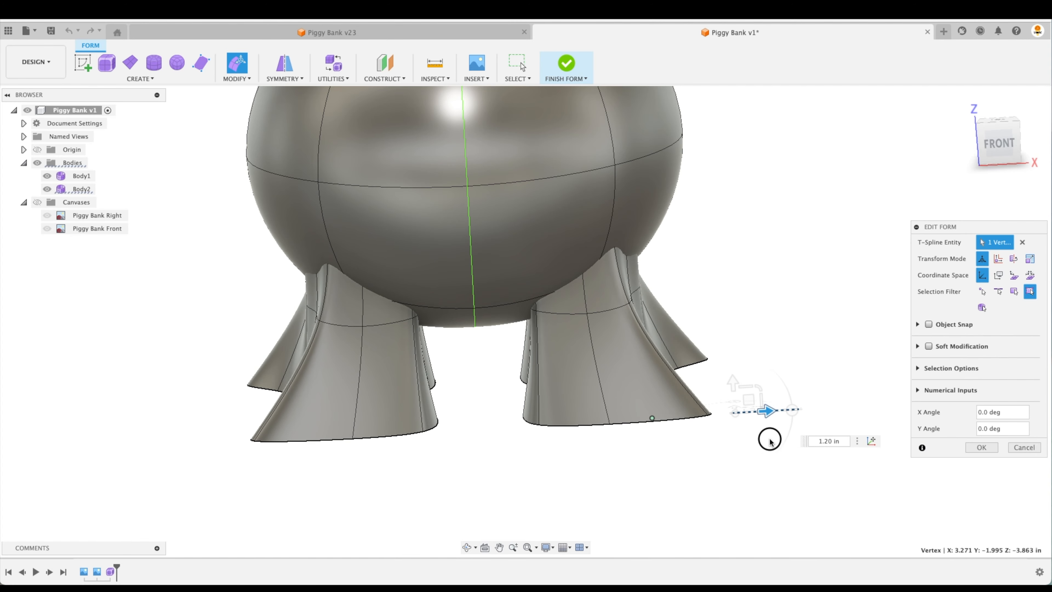
pyautogui.click(1025, 448)
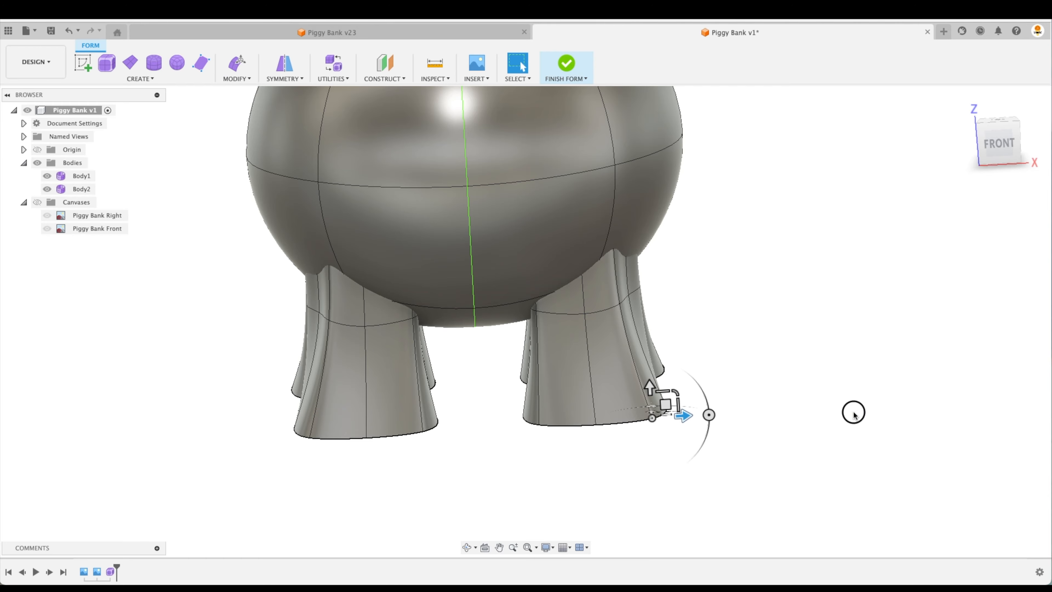
# Show the canvases with Piggy Bank Front hidden and turn the model to the right view
pyautogui.click(961, 102)
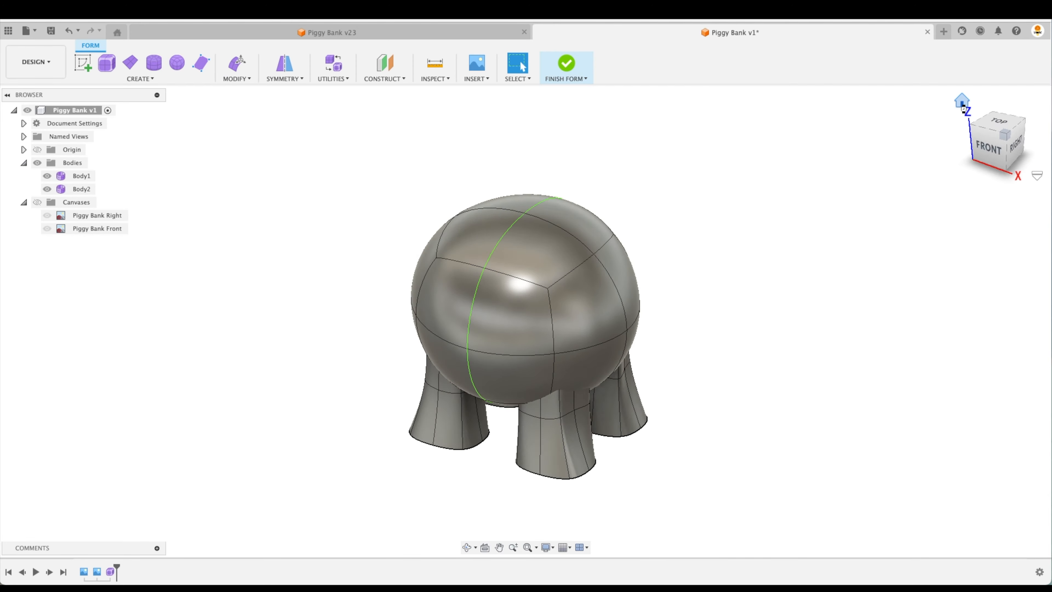
pyautogui.keyDown('shift'); pyautogui.moveTo(630, 477); pyautogui.dragTo(779, 409, button='middle'); pyautogui.keyUp('shift')
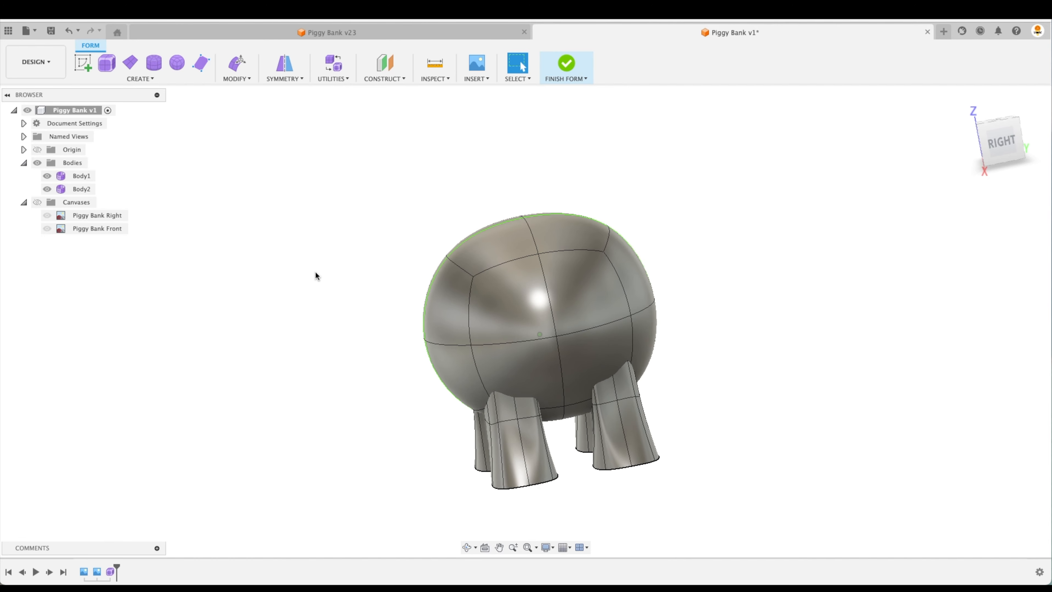
pyautogui.keyDown('shift'); pyautogui.moveTo(316, 272); pyautogui.dragTo(302, 273, button='middle'); pyautogui.keyUp('shift')
pyautogui.click(38, 203)
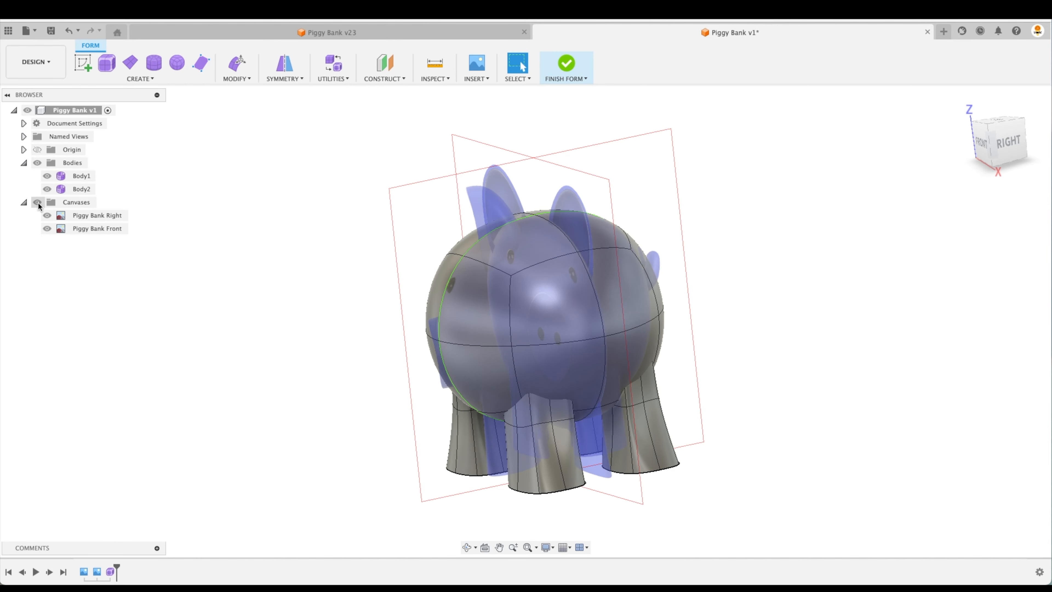
pyautogui.click(51, 230)
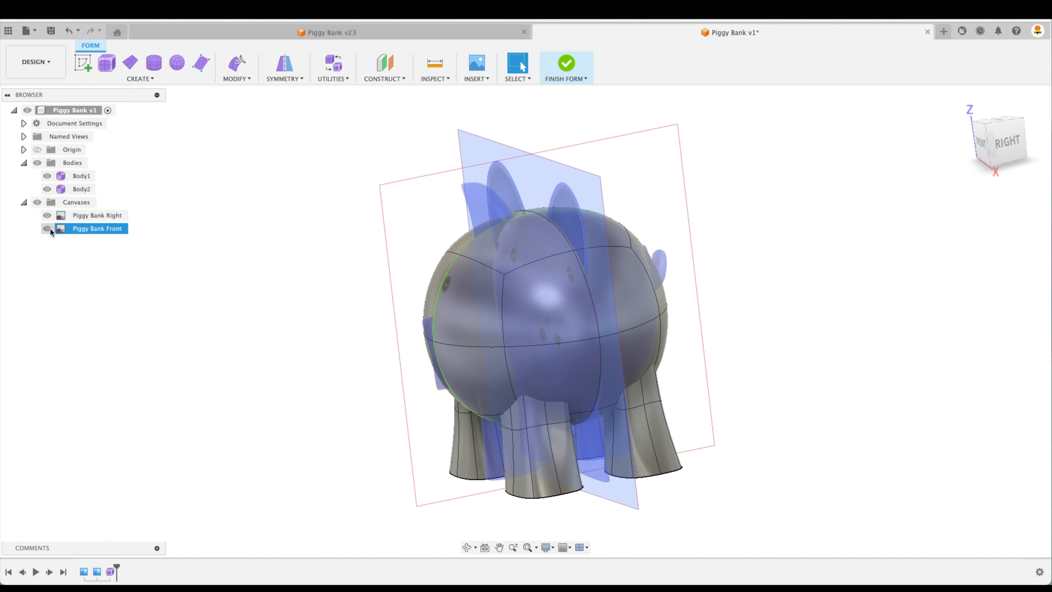
pyautogui.click(47, 228)
pyautogui.click(1007, 145)
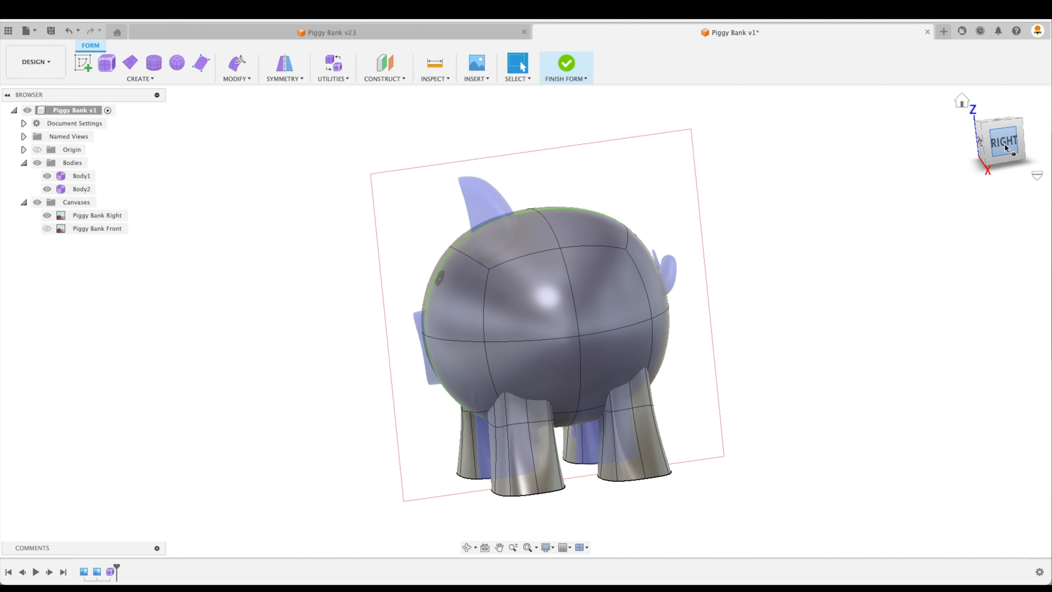
# Create a box over the ear on the Piggy Bank Right canvas, 1.50 x 2.80 x 0.75 in with two faces per direction
pyautogui.scroll(5, 497, 211)
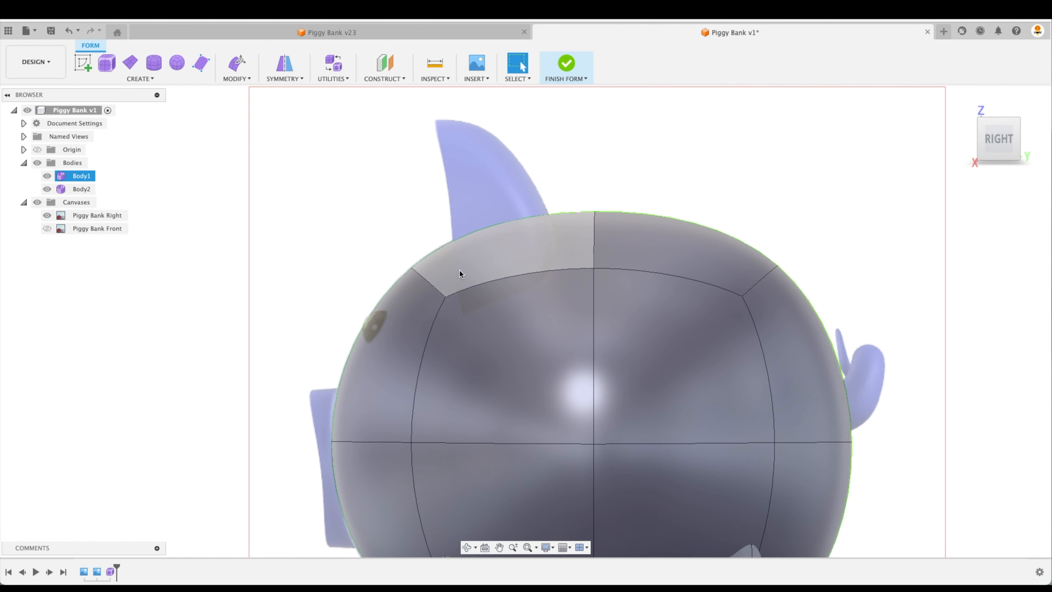
pyautogui.click(107, 64)
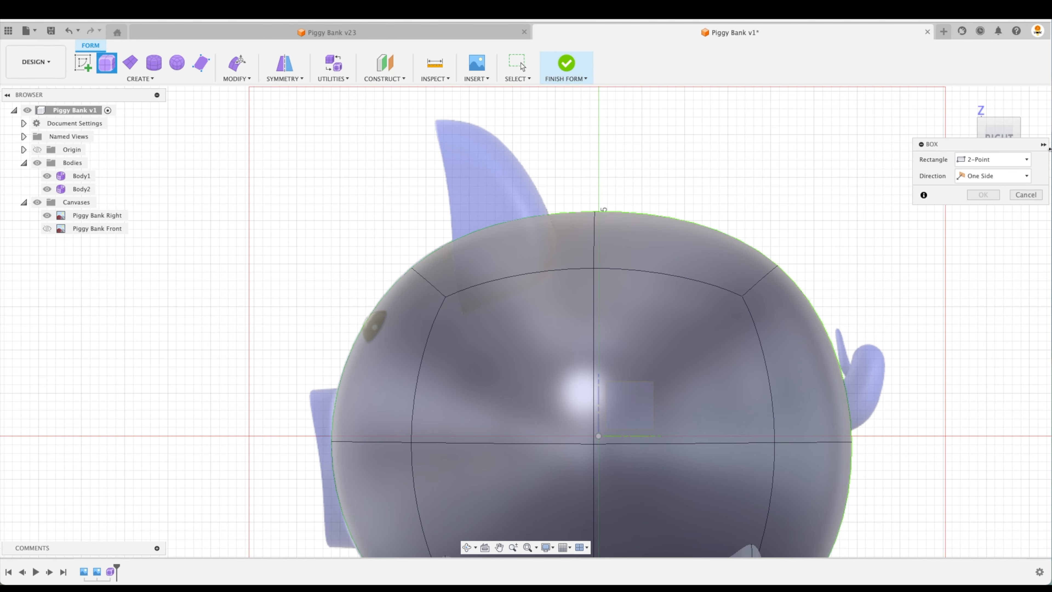
pyautogui.click(436, 123)
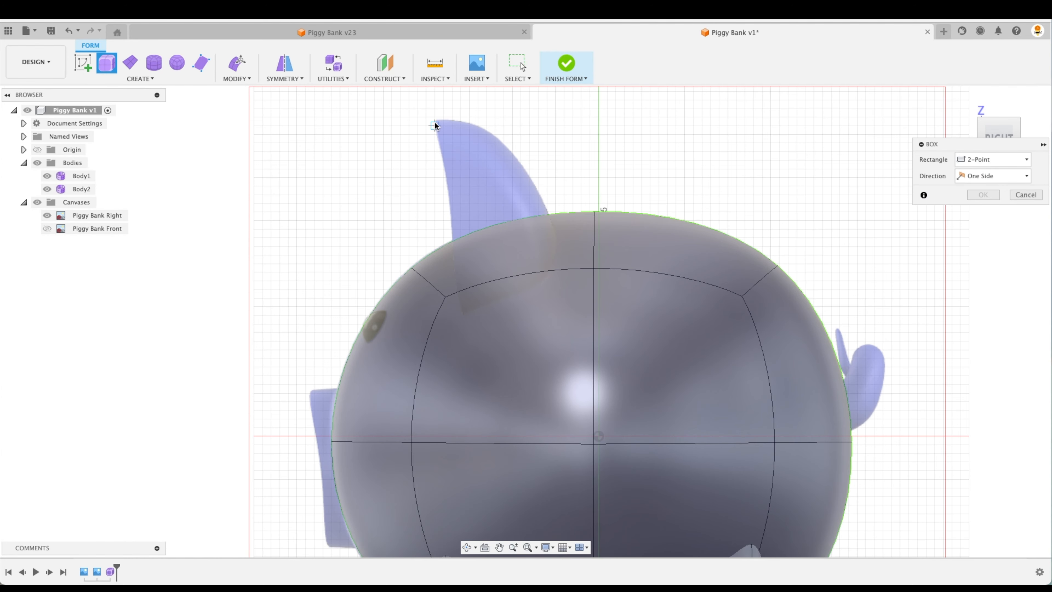
pyautogui.click(566, 368)
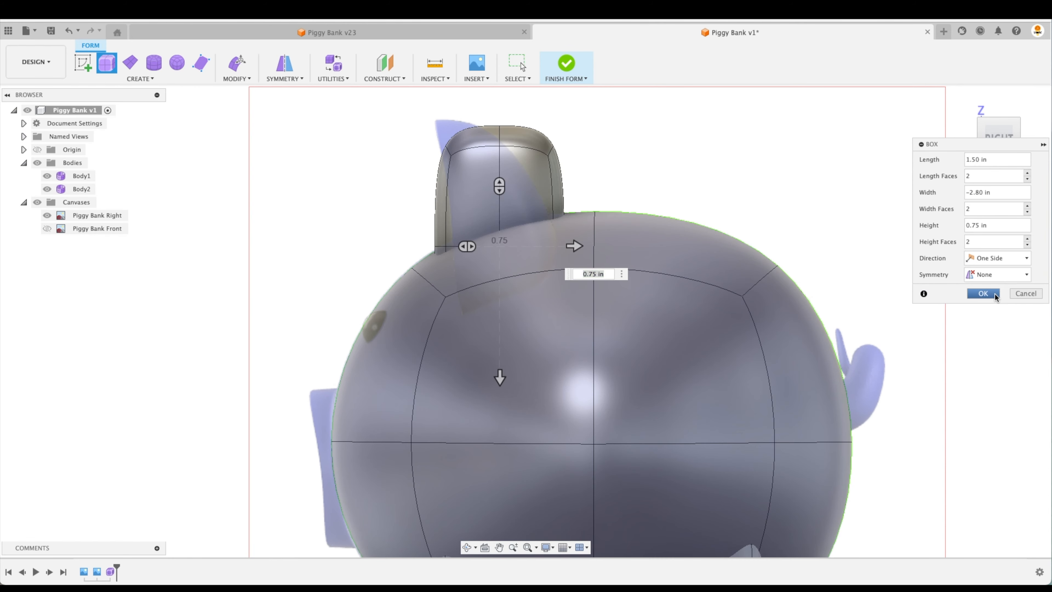
pyautogui.click(983, 293)
# Turn the model to the front view and show the Piggy Bank Front canvas
pyautogui.scroll(-5, 971, 302)
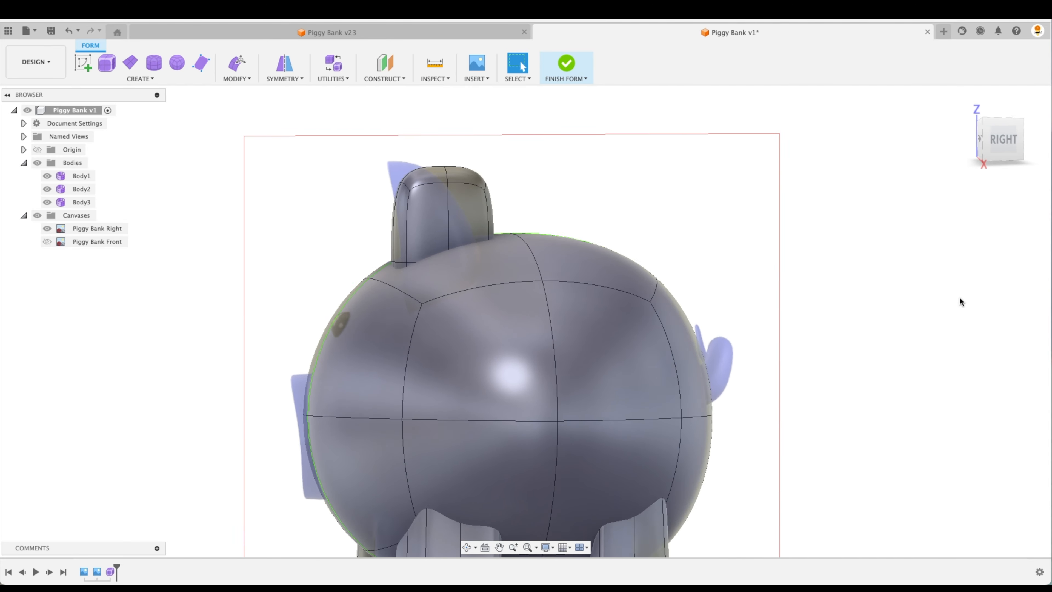
pyautogui.moveTo(979, 141)
pyautogui.mouseDown()
pyautogui.moveTo(972, 166)
pyautogui.moveTo(987, 146)
pyautogui.mouseUp()
pyautogui.click(987, 147)
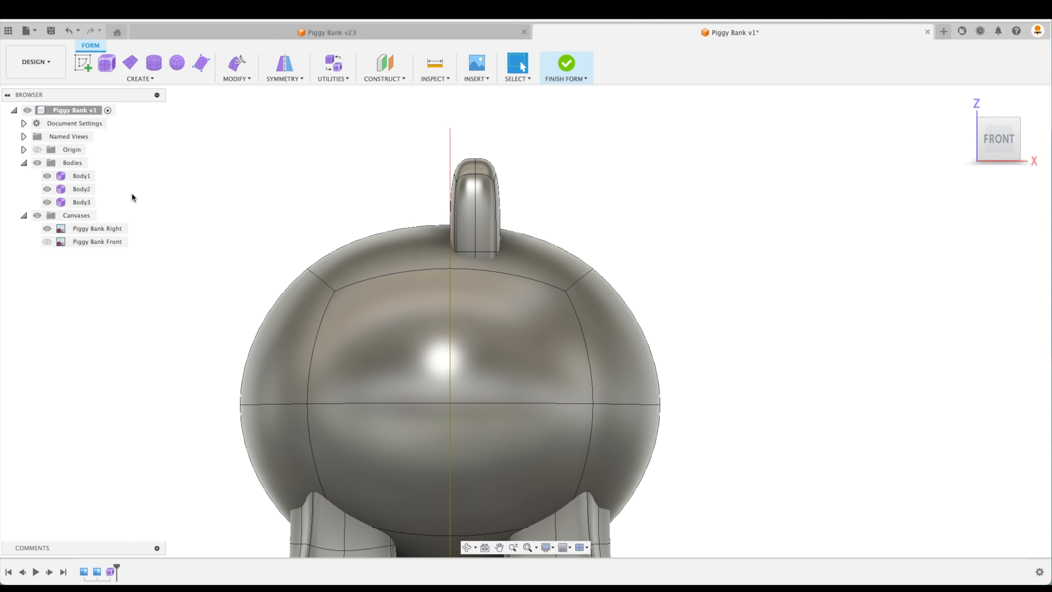
pyautogui.click(47, 242)
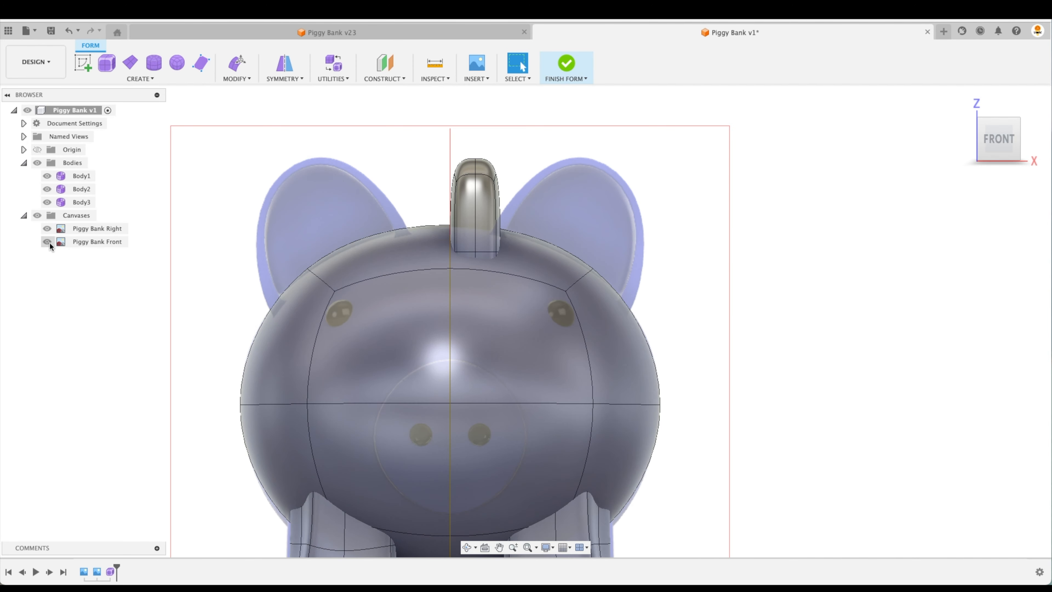
# Edit the ear box to move it along positive X and widen it to cover that side's ear on the front canvas
pyautogui.click(486, 205)
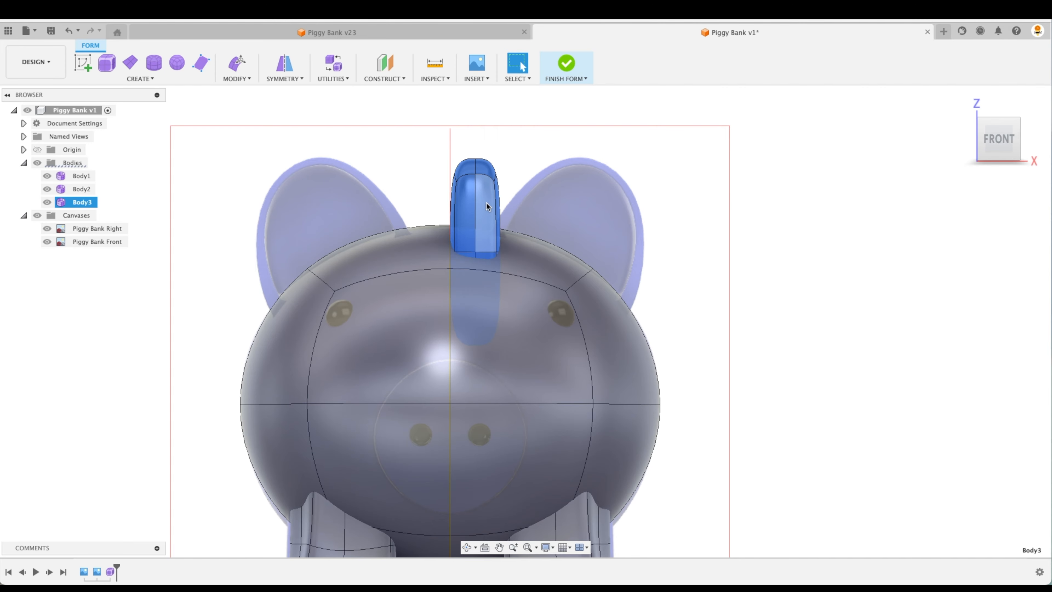
pyautogui.rightClick(486, 205)
pyautogui.click(523, 189)
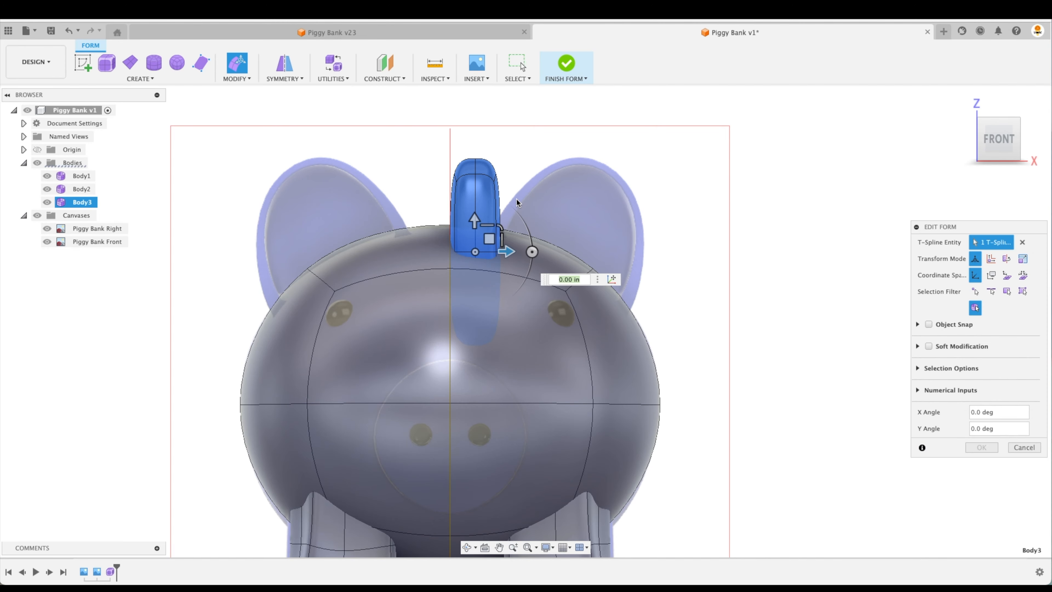
pyautogui.moveTo(503, 240); pyautogui.dragTo(671, 243)
pyautogui.moveTo(589, 240)
pyautogui.mouseDown()
pyautogui.moveTo(604, 240)
pyautogui.moveTo(588, 241)
pyautogui.mouseUp()
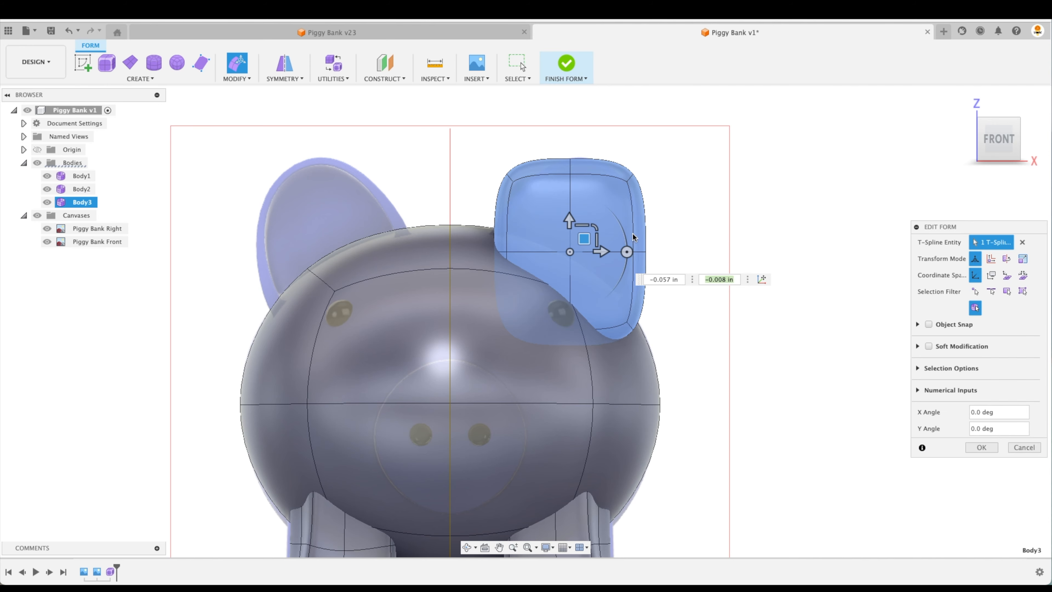
pyautogui.click(982, 448)
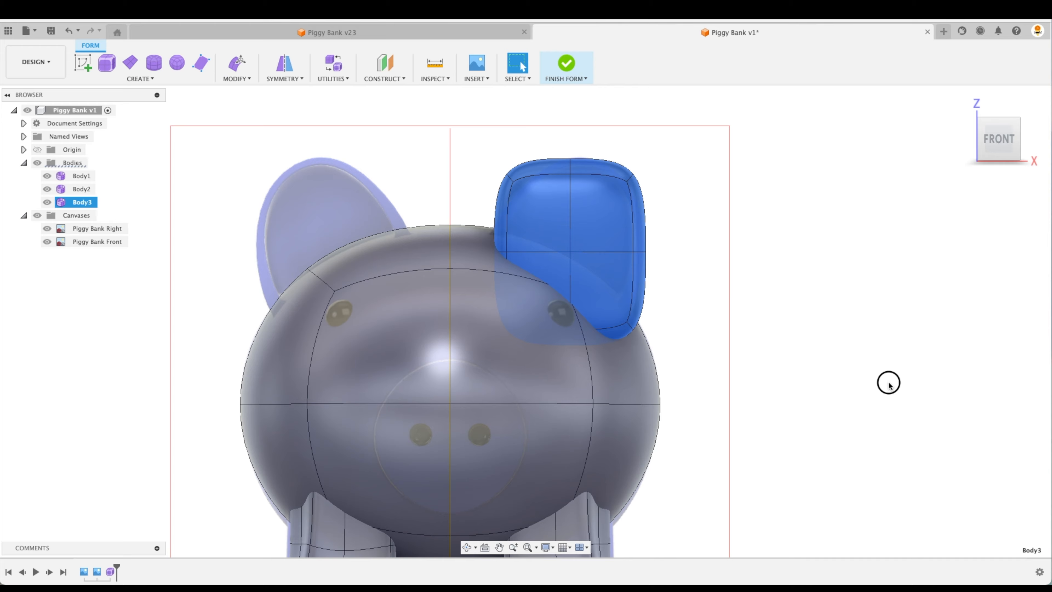
pyautogui.click(888, 381)
# Hide Body3 and turn the model to the right view to expose the ear on the canvas
pyautogui.moveTo(992, 143); pyautogui.dragTo(992, 189)
pyautogui.click(1014, 140)
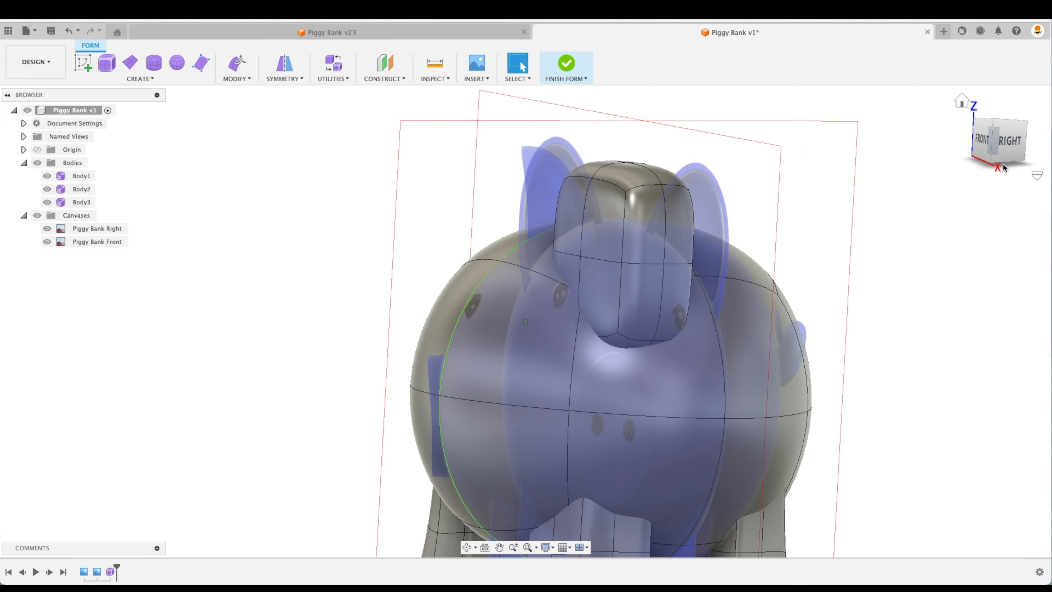
pyautogui.click(47, 202)
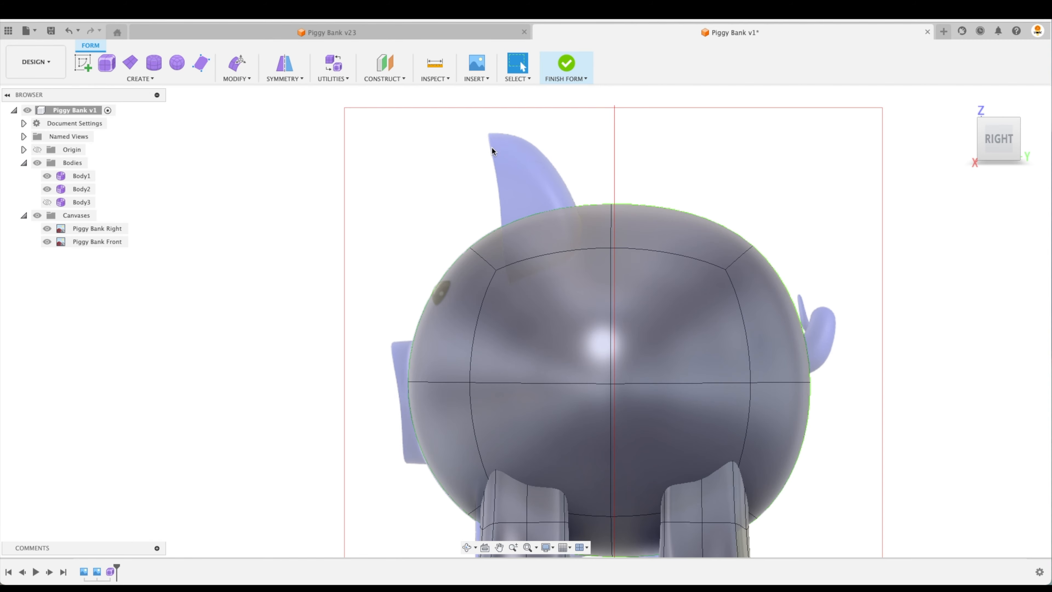
# Show Body3 again and turn the view to face the front of the ear box
pyautogui.click(504, 226)
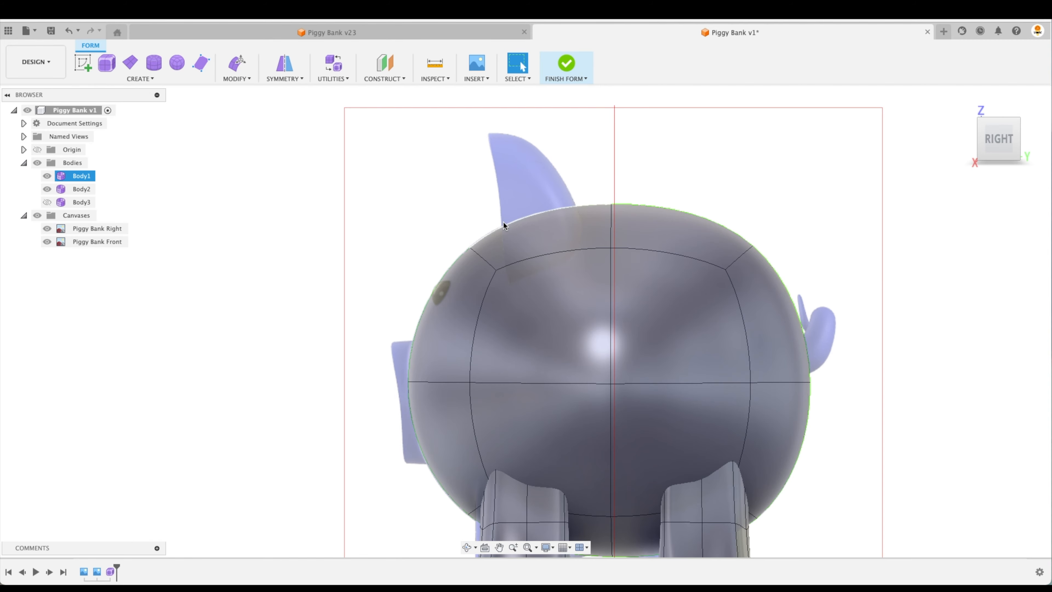
pyautogui.click(46, 203)
pyautogui.keyDown('shift'); pyautogui.moveTo(213, 228); pyautogui.dragTo(500, 187, button='middle'); pyautogui.keyUp('shift')
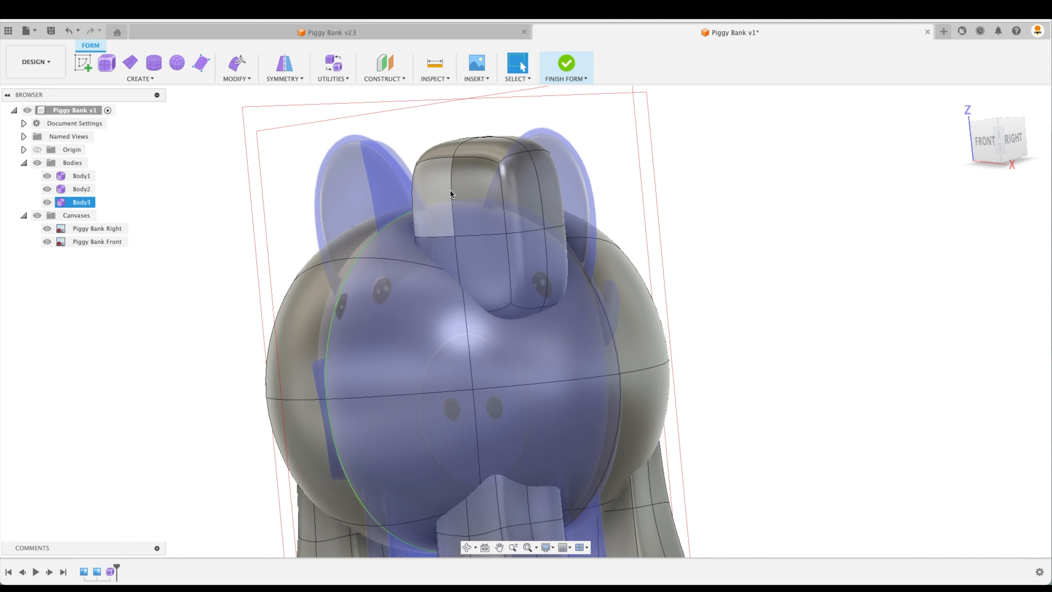
pyautogui.keyDown('shift'); pyautogui.moveTo(502, 248); pyautogui.dragTo(501, 179, button='middle'); pyautogui.keyUp('shift')
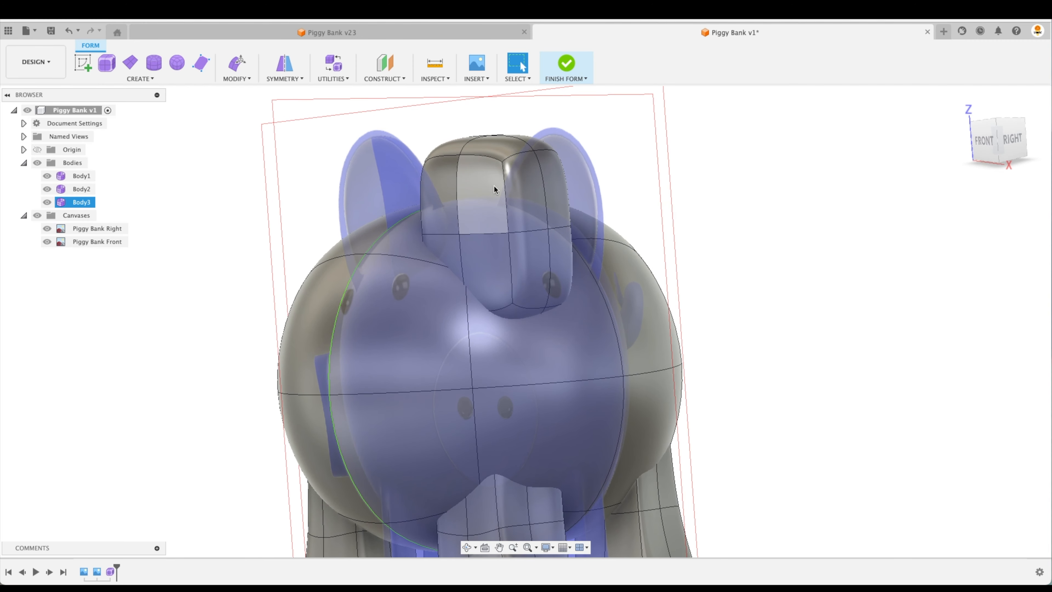
# Start the Crease command and hide Body1 and Body2 to isolate the ear box
pyautogui.click(459, 161)
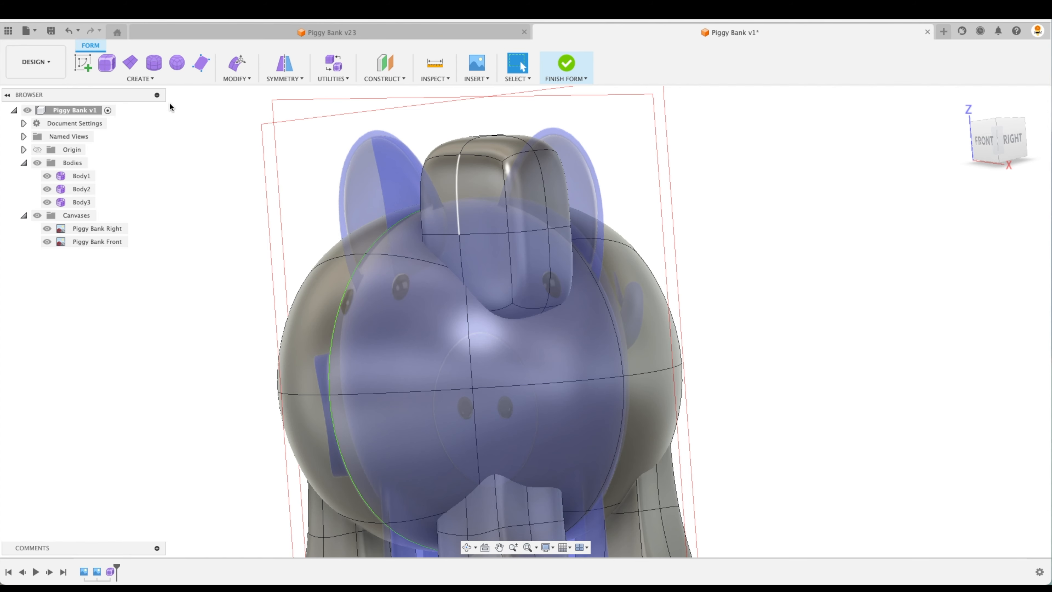
pyautogui.click(250, 79)
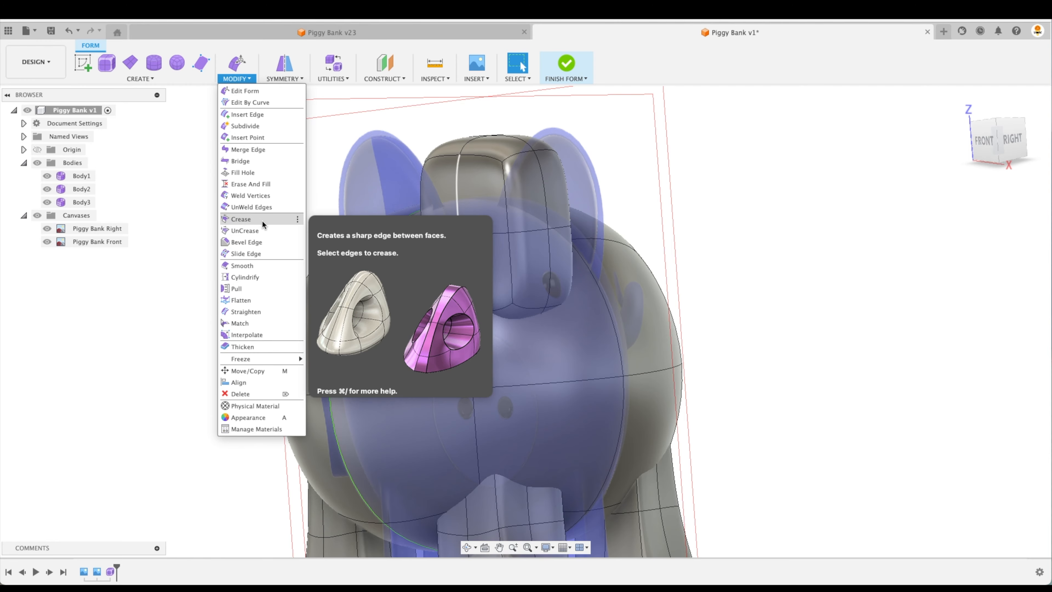
pyautogui.click(243, 219)
pyautogui.scroll(3, 253, 226)
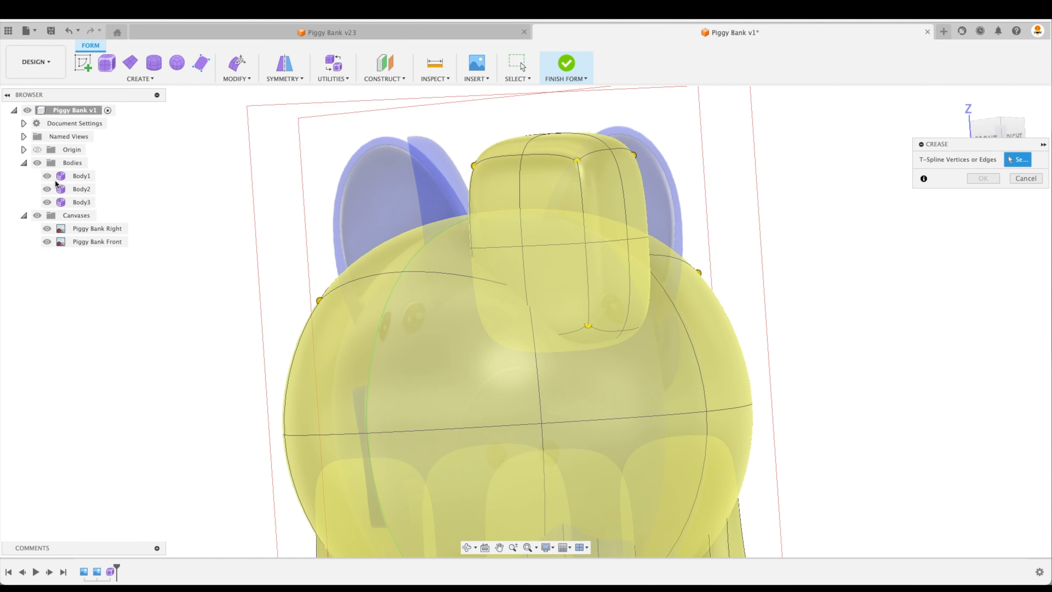
pyautogui.click(48, 177)
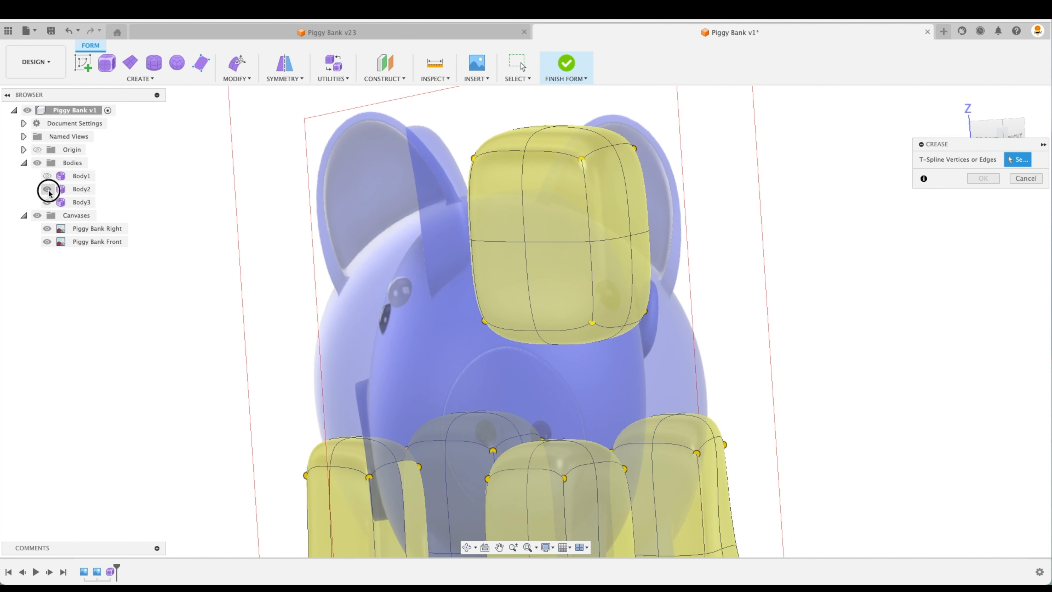
pyautogui.click(47, 189)
# Crease all eight edges around the perimeter of the ear box's front face
pyautogui.keyDown('shift'); pyautogui.moveTo(544, 195); pyautogui.dragTo(586, 147, button='middle'); pyautogui.keyUp('shift')
pyautogui.click(542, 147)
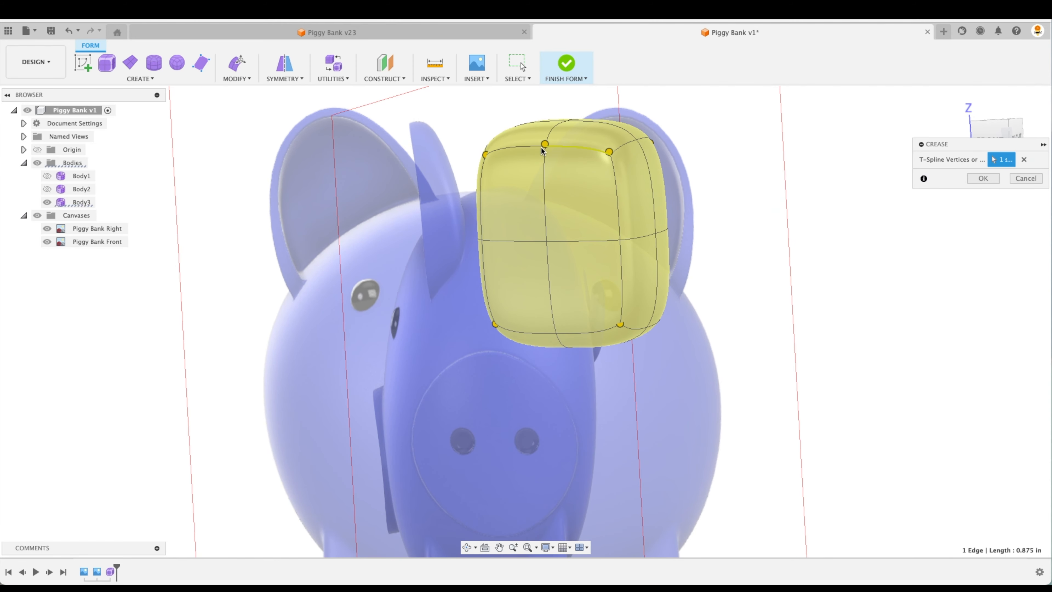
pyautogui.click(482, 167)
pyautogui.click(484, 262)
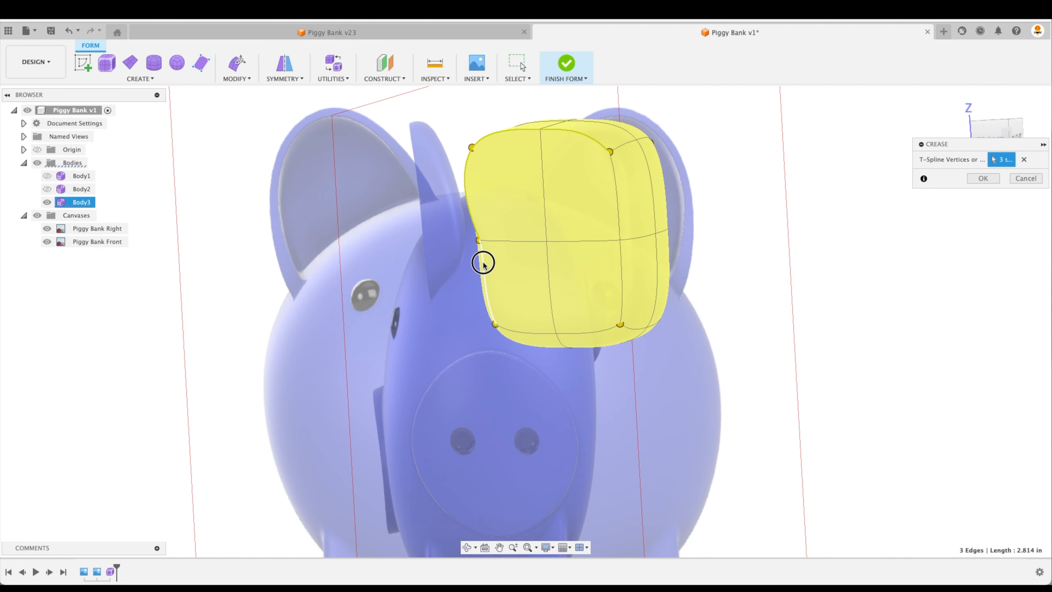
pyautogui.click(513, 331)
pyautogui.click(580, 332)
pyautogui.click(623, 307)
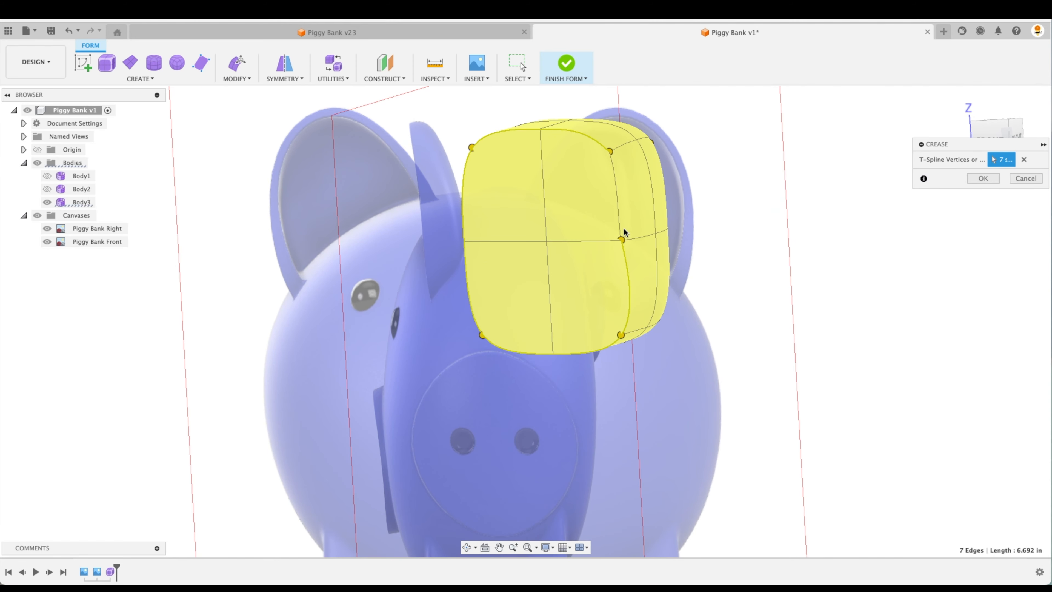
pyautogui.click(622, 222)
pyautogui.click(983, 178)
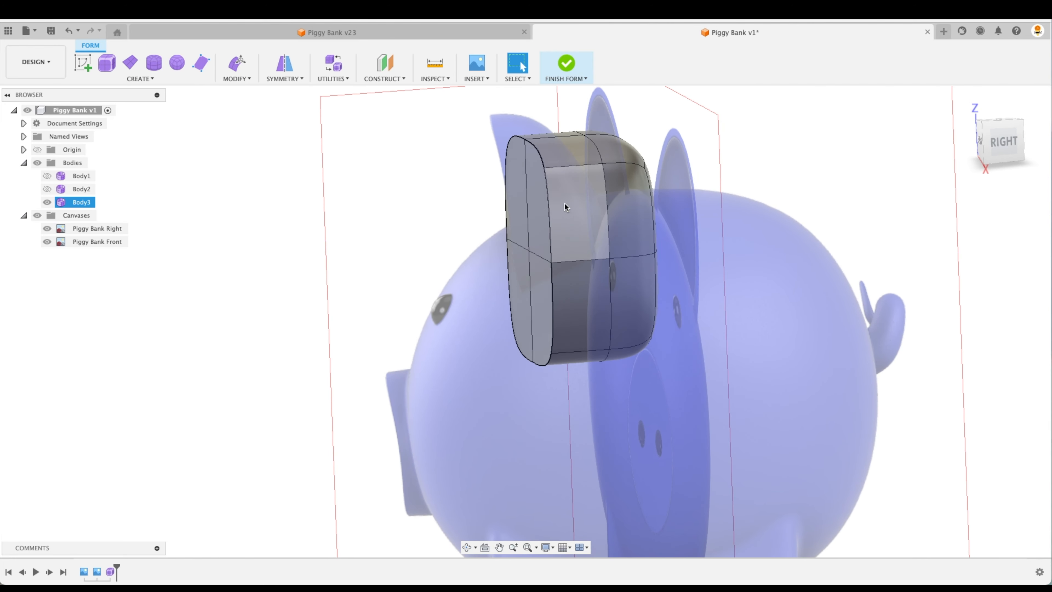
# Show Body1 and return the model to the front view
pyautogui.click(210, 251)
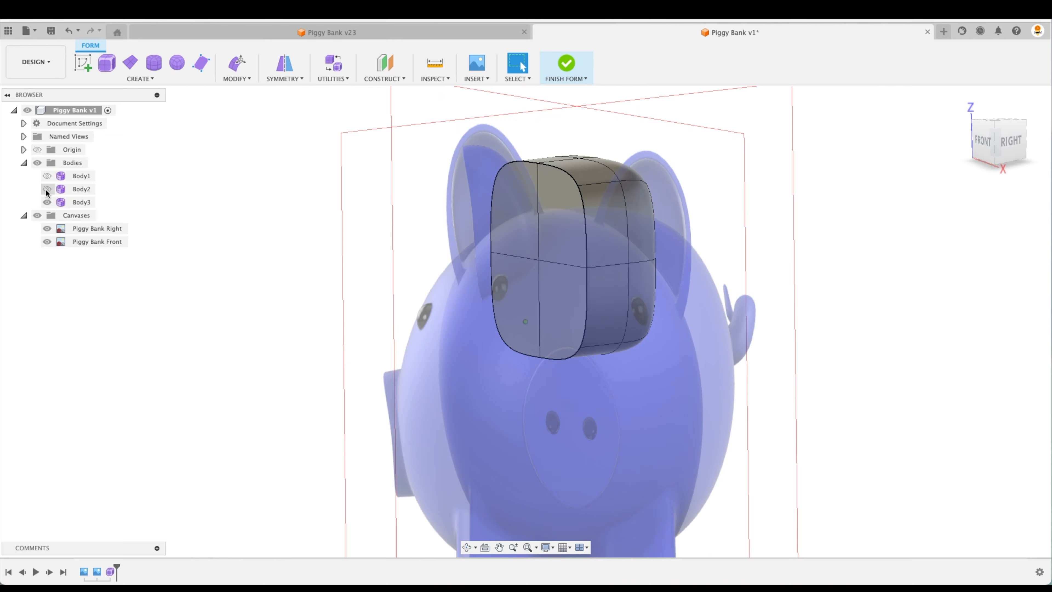
pyautogui.click(46, 177)
pyautogui.keyDown('shift'); pyautogui.hscroll(-5, 822, 233); pyautogui.keyUp('shift')
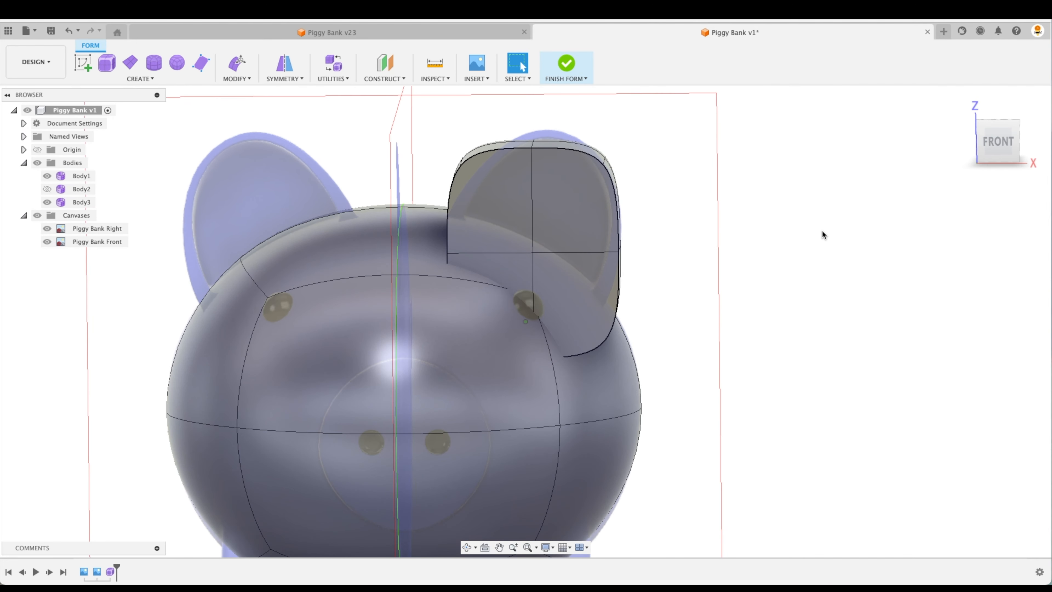
pyautogui.click(995, 143)
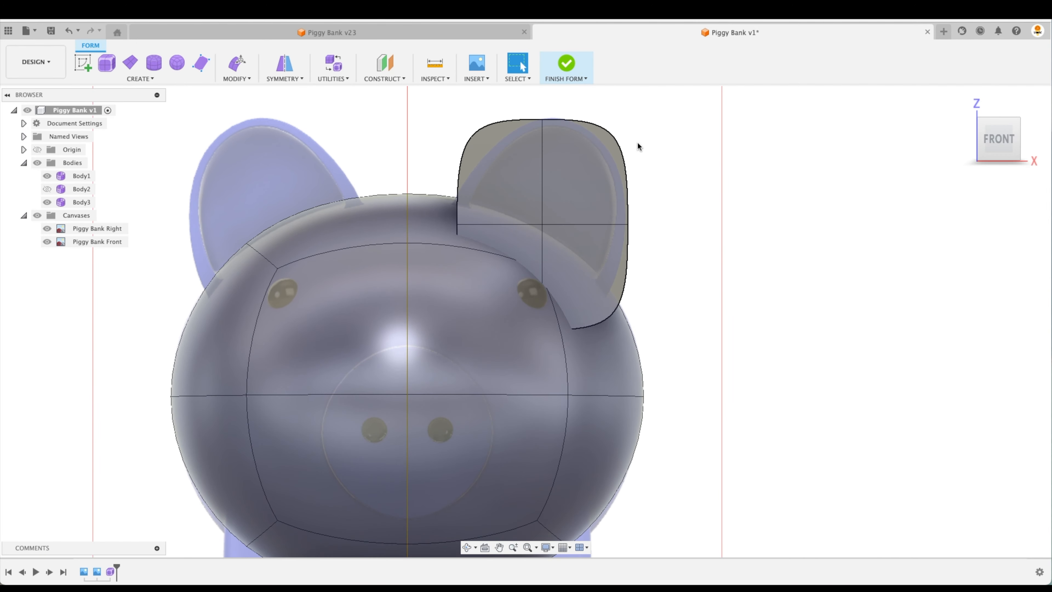
pyautogui.click(564, 130)
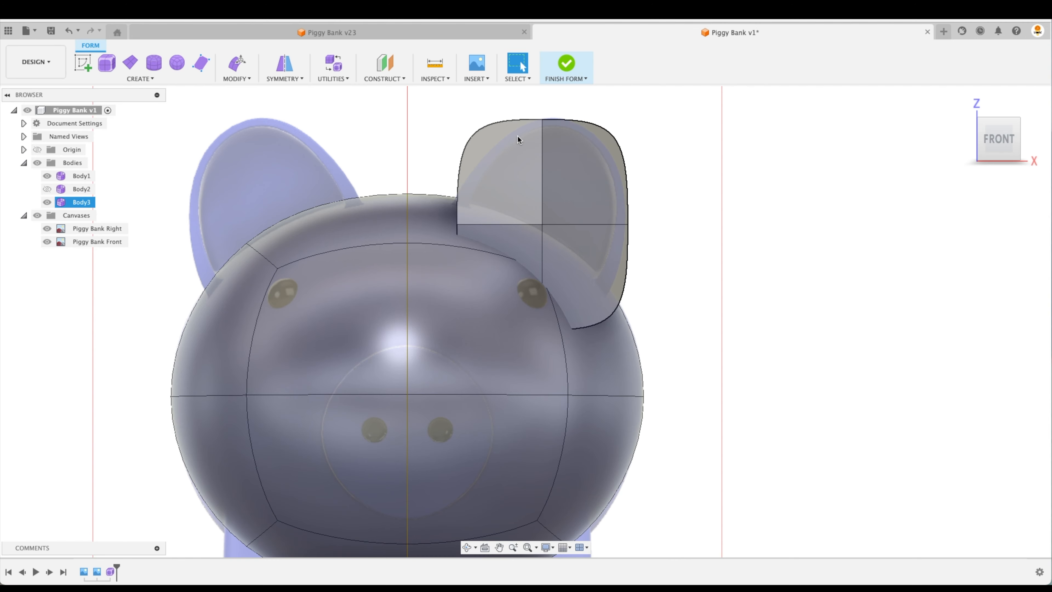
pyautogui.click(278, 96)
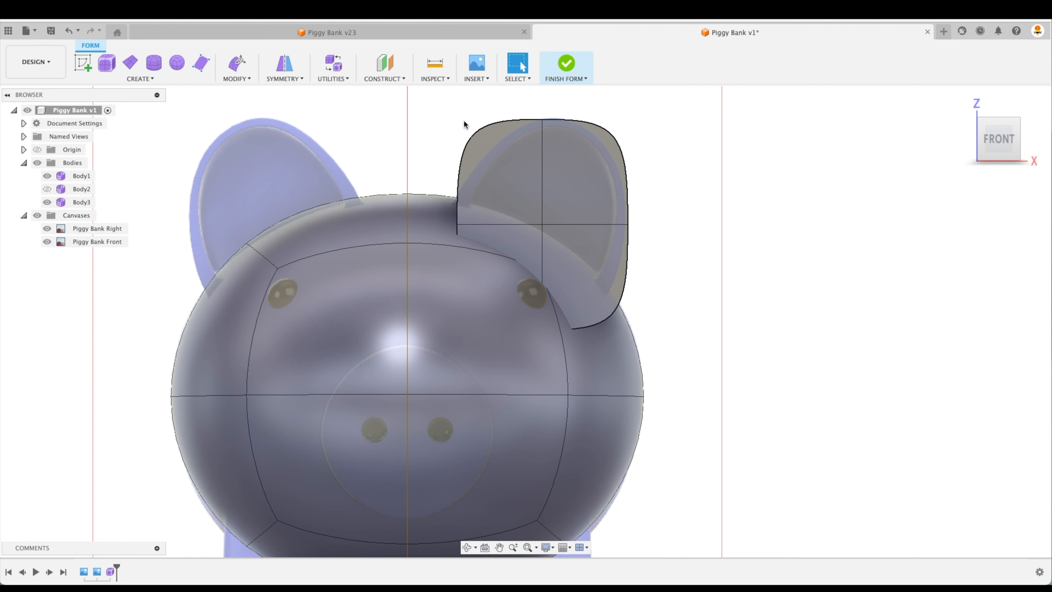
# Edit the ear's front face: move its upper inner corner vertex about 0.26 in in X and 0.39 in down, and shift the inner side vertex outward
pyautogui.click(472, 138)
pyautogui.rightClick(470, 139)
pyautogui.click(503, 121)
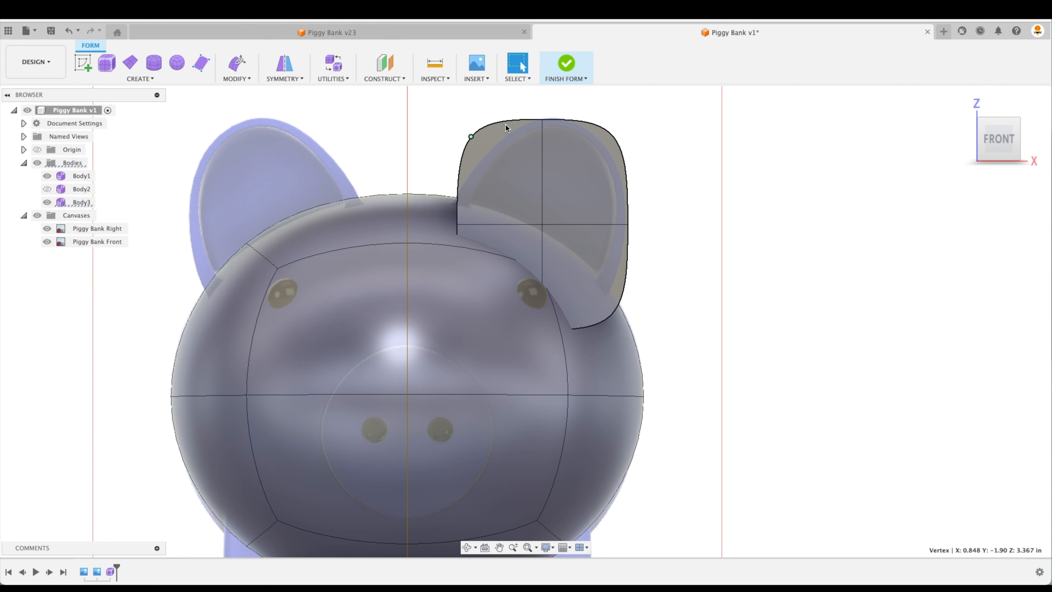
pyautogui.moveTo(481, 132); pyautogui.dragTo(507, 157)
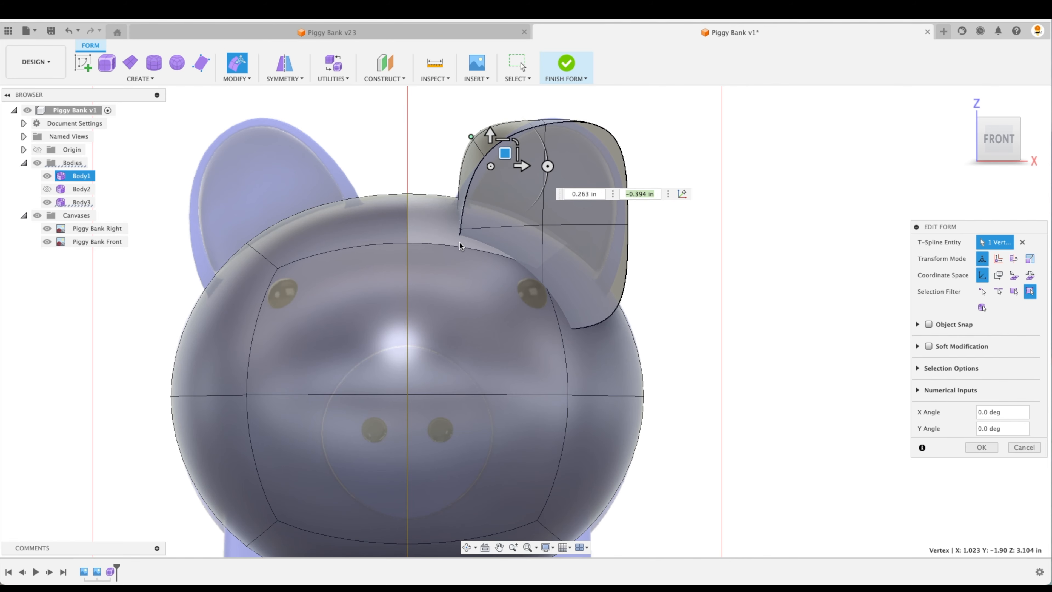
pyautogui.click(460, 229)
pyautogui.moveTo(473, 216); pyautogui.dragTo(458, 213)
# Raise the front face's top middle vertex and refine the upper inner corner vertex to follow the ear outline on the front canvas
pyautogui.click(482, 156)
pyautogui.moveTo(496, 145); pyautogui.dragTo(500, 141)
pyautogui.click(545, 123)
pyautogui.moveTo(557, 110); pyautogui.dragTo(555, 101)
pyautogui.click(486, 157)
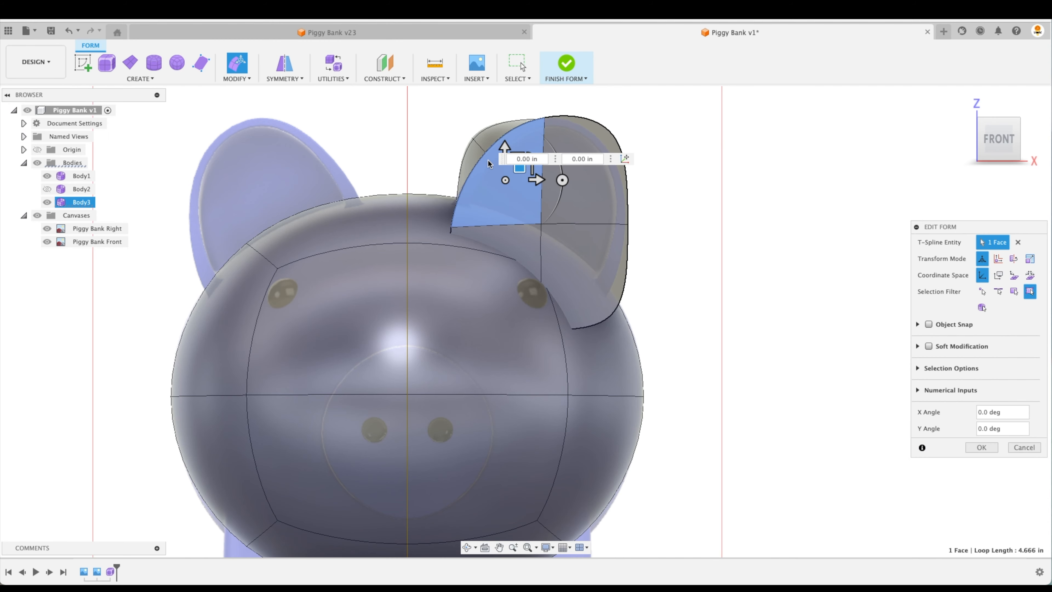
pyautogui.click(485, 152)
pyautogui.moveTo(499, 139); pyautogui.dragTo(501, 141)
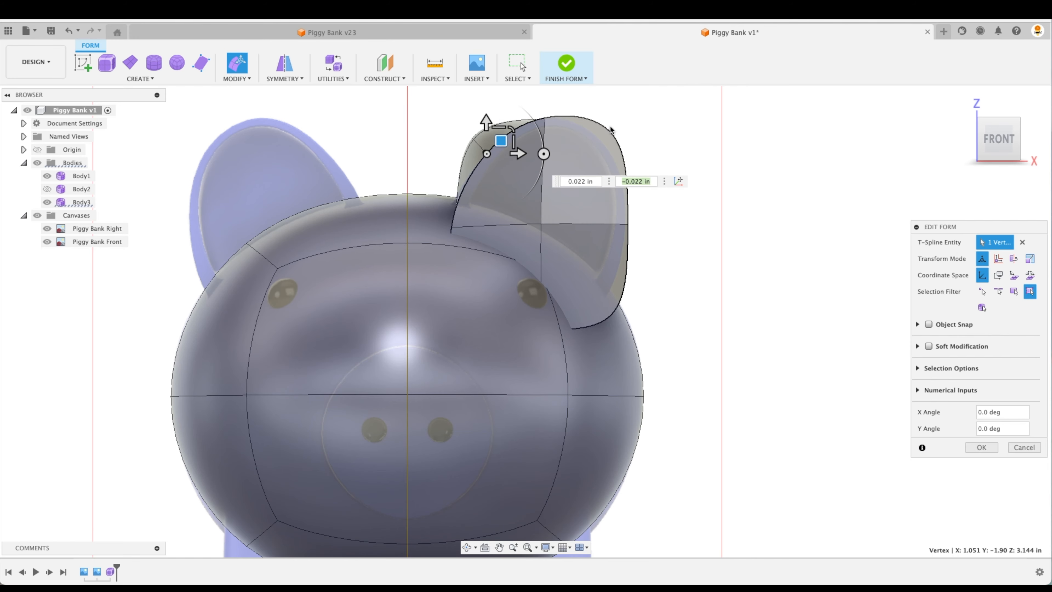
# Pull the front face's two outer corner vertices inward and shift its outer side vertex about 0.07 in outward and 0.12 in up to match the canvas ear
pyautogui.click(612, 135)
pyautogui.moveTo(626, 123); pyautogui.dragTo(606, 135)
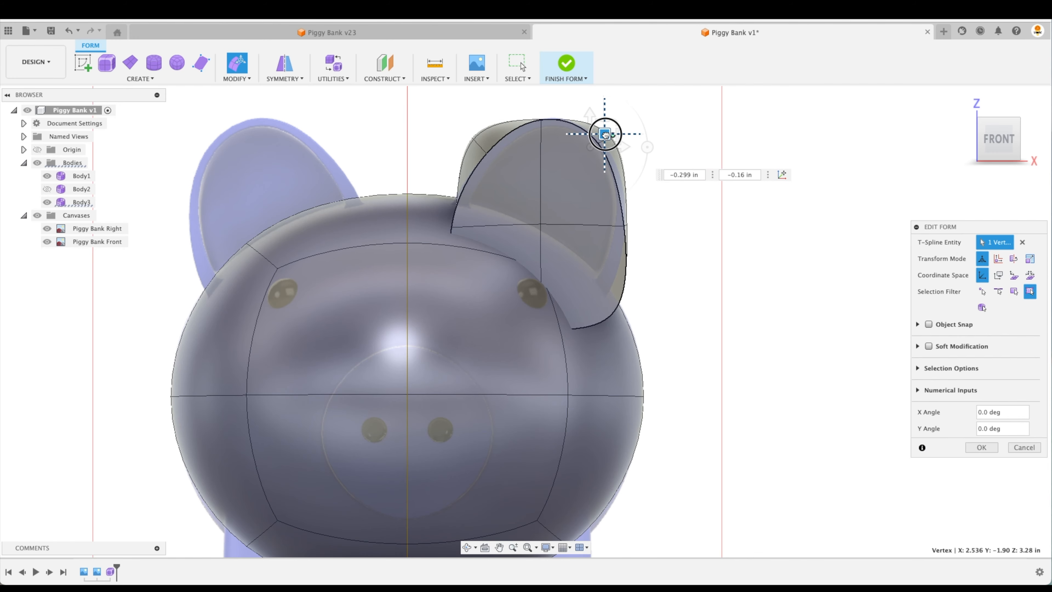
pyautogui.click(627, 299)
pyautogui.moveTo(626, 299); pyautogui.dragTo(609, 285)
pyautogui.click(622, 225)
pyautogui.moveTo(635, 211); pyautogui.dragTo(641, 202)
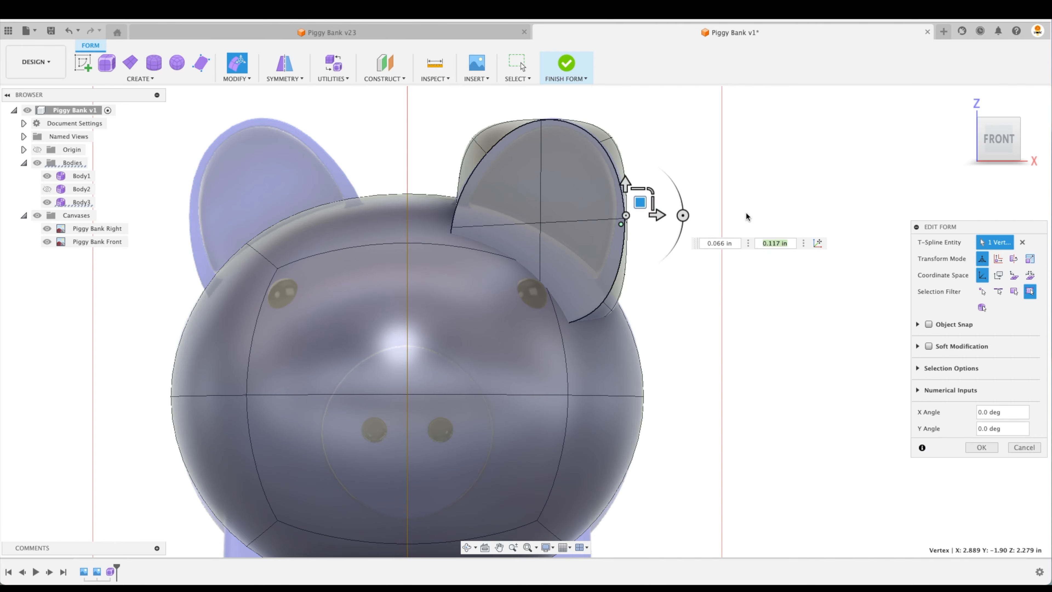
pyautogui.keyDown('shift'); pyautogui.moveTo(748, 220); pyautogui.dragTo(855, 250, button='middle'); pyautogui.keyUp('shift')
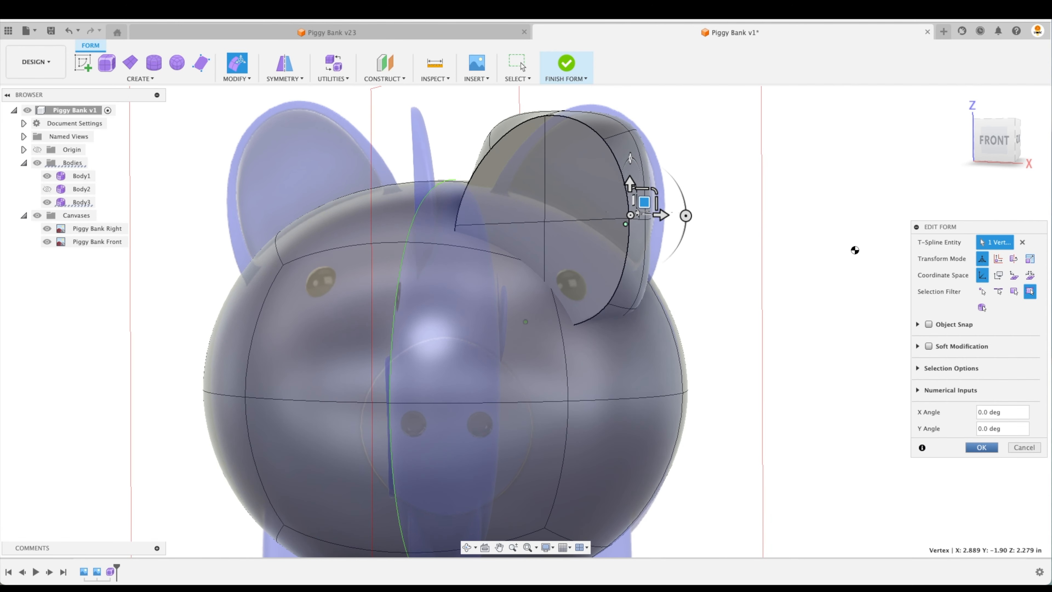
pyautogui.press('Return')
# In the right view, raise the top vertex of the ear's front face about 0.14 in toward the ear tip on the canvas
pyautogui.keyDown('shift'); pyautogui.moveTo(884, 365); pyautogui.dragTo(538, 315, button='middle'); pyautogui.keyUp('shift')
pyautogui.click(498, 289)
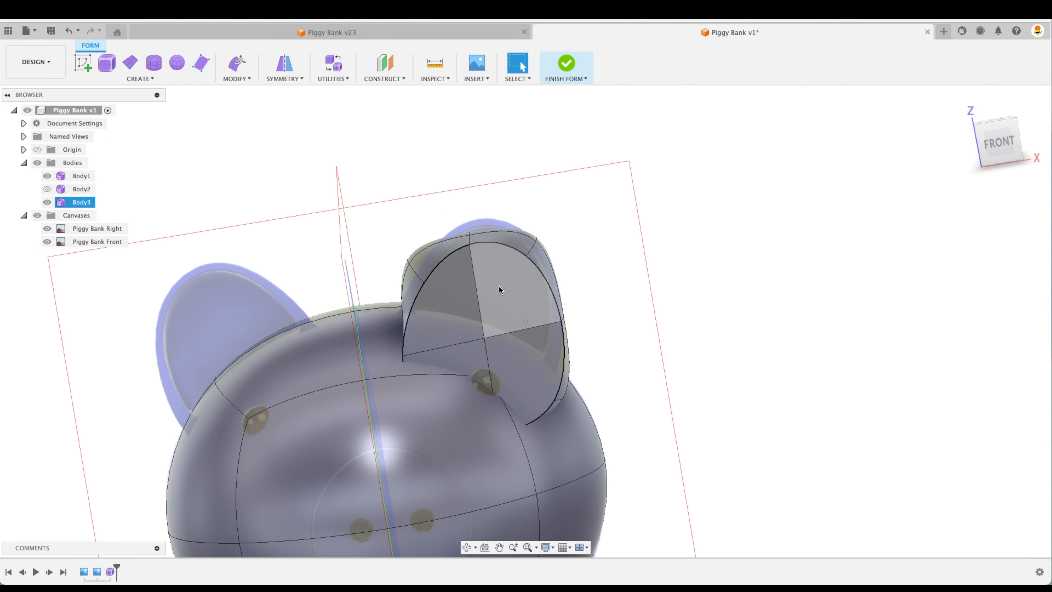
pyautogui.click(657, 198)
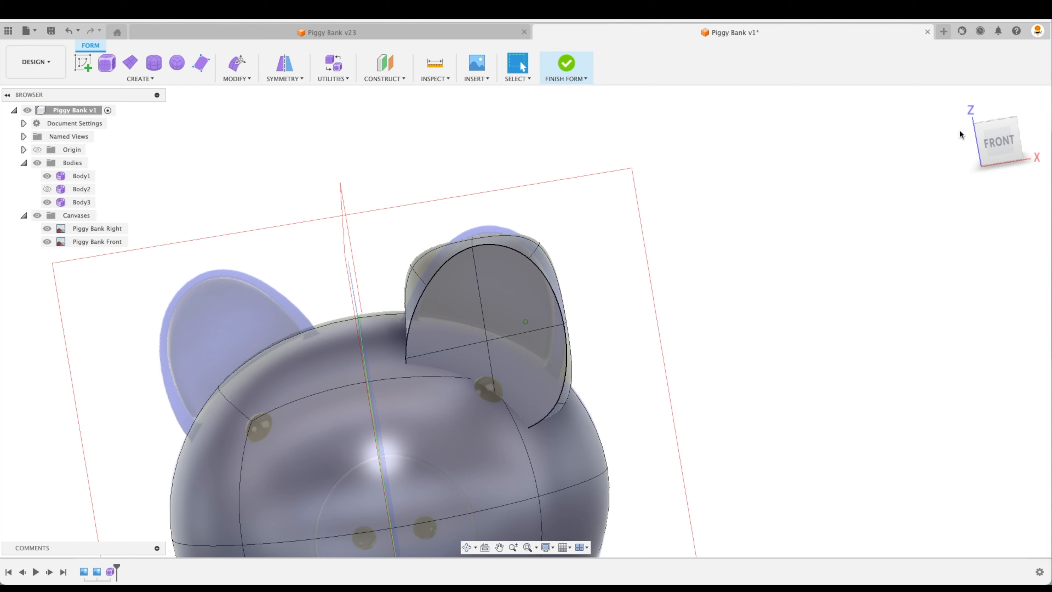
pyautogui.moveTo(973, 136); pyautogui.dragTo(1010, 149)
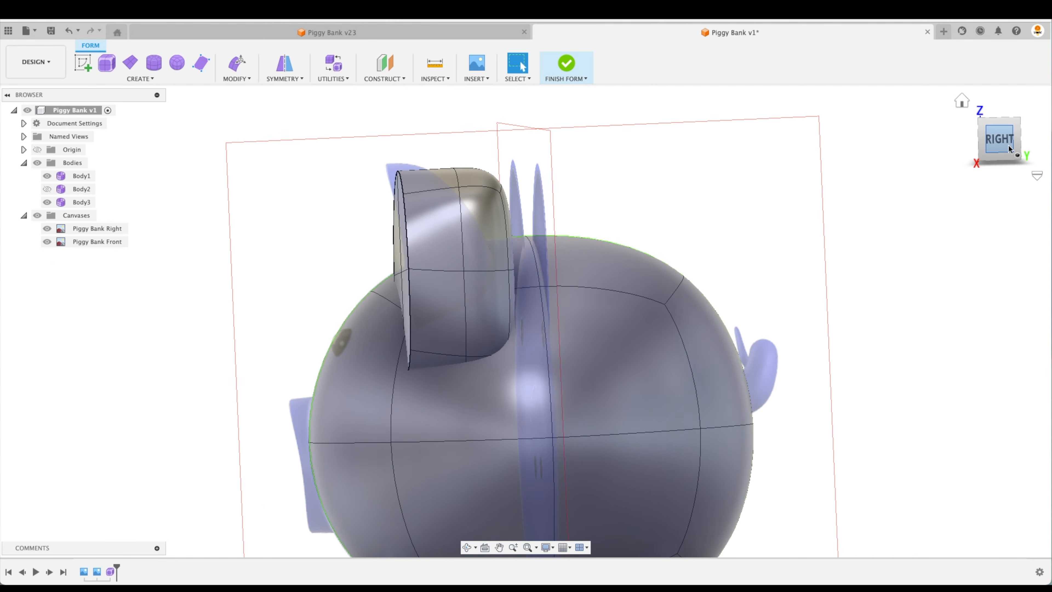
pyautogui.click(1010, 149)
pyautogui.click(380, 174)
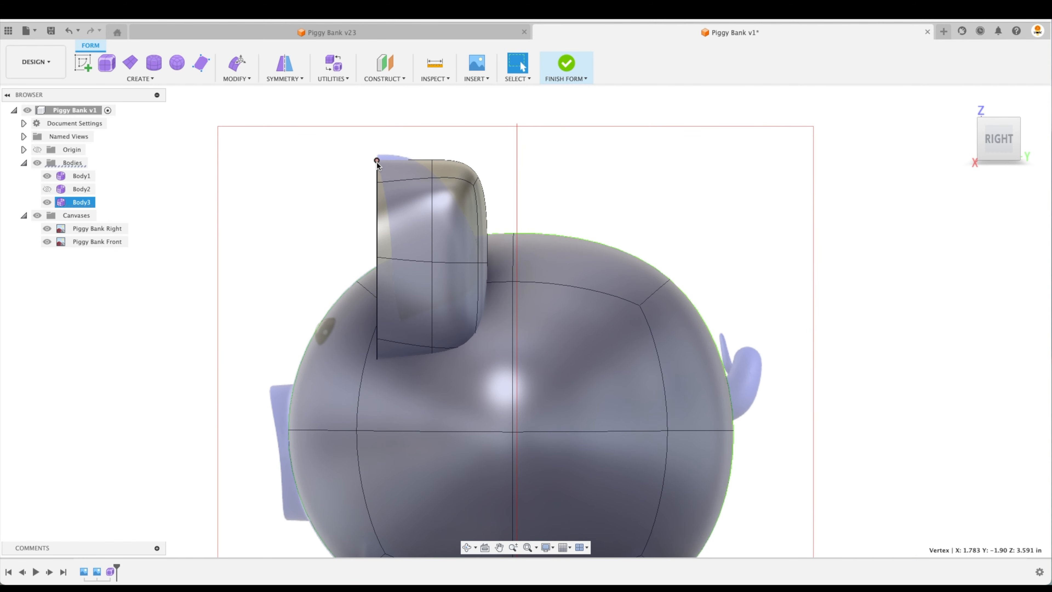
pyautogui.rightClick(377, 162)
pyautogui.click(412, 145)
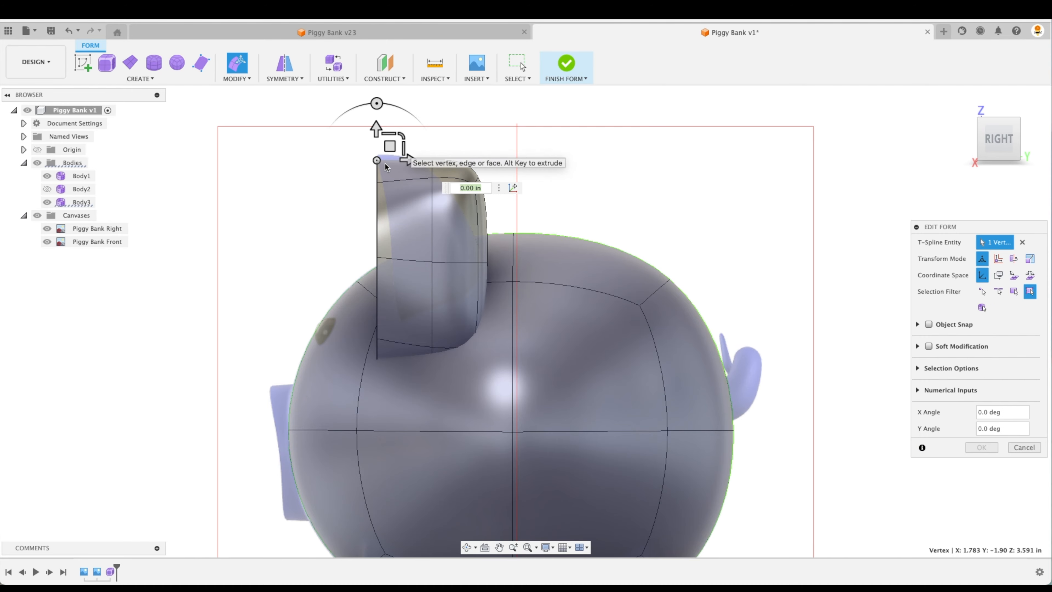
pyautogui.moveTo(391, 149); pyautogui.dragTo(404, 146)
pyautogui.scroll(3, 404, 145)
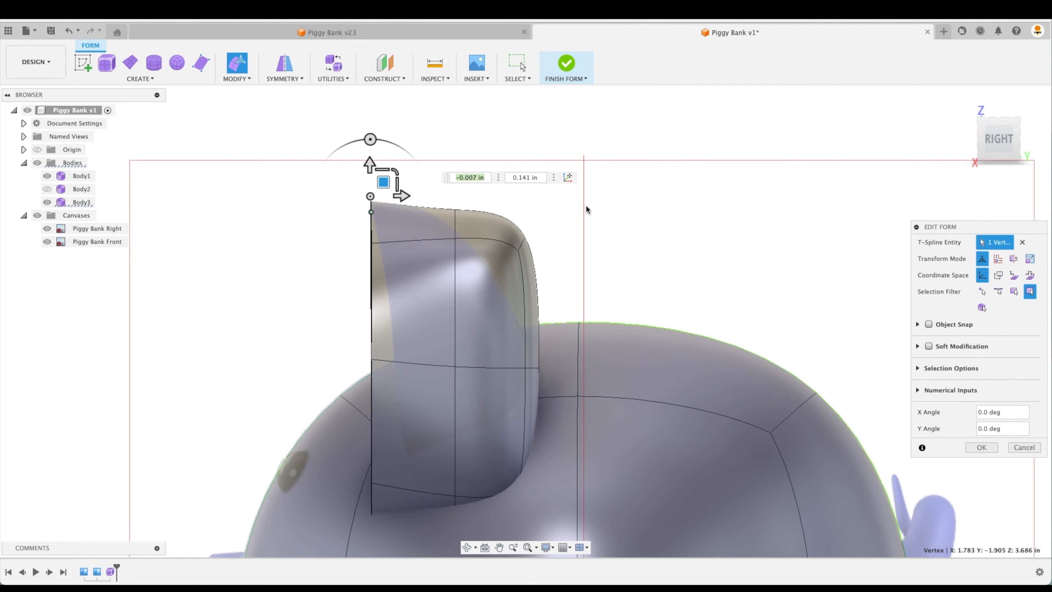
# In the right view, move the upper middle vertex of the ear's back about 0.02 in forward and 0.08 in down
pyautogui.keyDown('shift'); pyautogui.moveTo(592, 222); pyautogui.dragTo(518, 228, button='middle'); pyautogui.keyUp('shift')
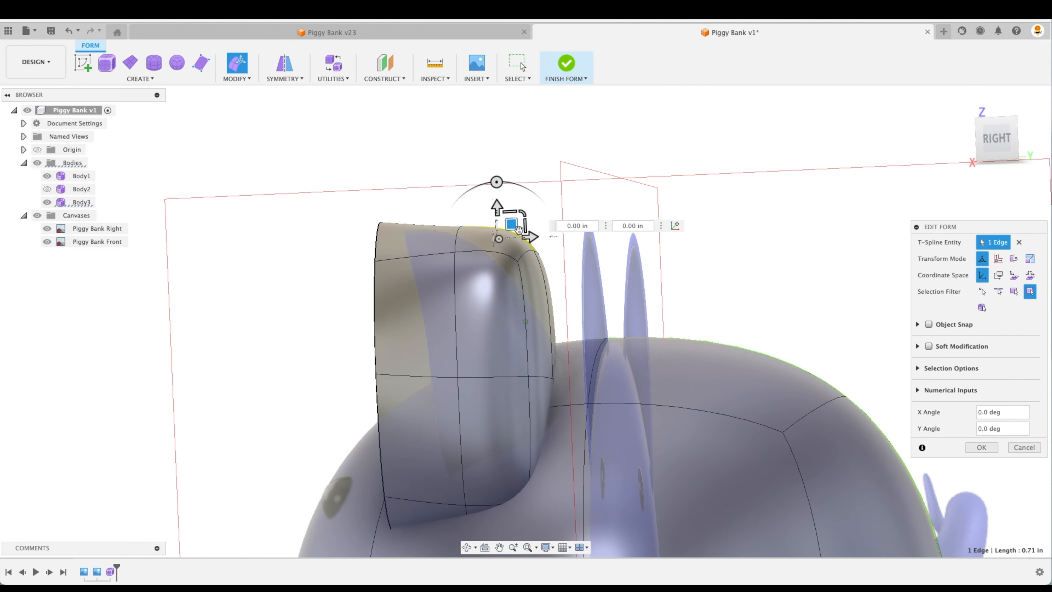
pyautogui.moveTo(516, 228); pyautogui.dragTo(509, 235)
pyautogui.keyDown('shift'); pyautogui.moveTo(523, 239); pyautogui.dragTo(497, 262, button='middle'); pyautogui.keyUp('shift')
pyautogui.click(506, 242)
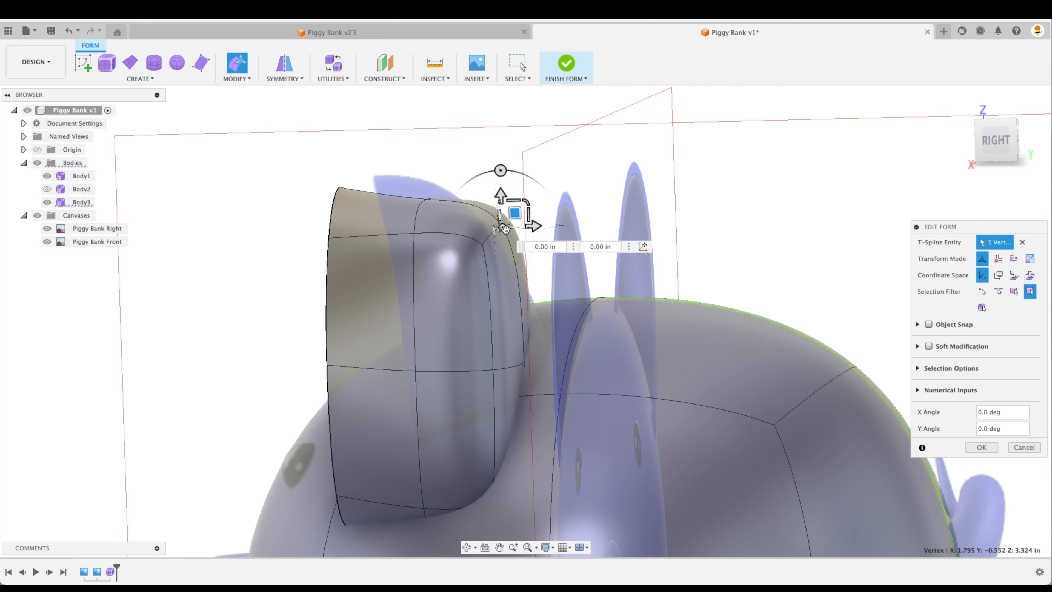
pyautogui.click(1006, 140)
pyautogui.click(1011, 141)
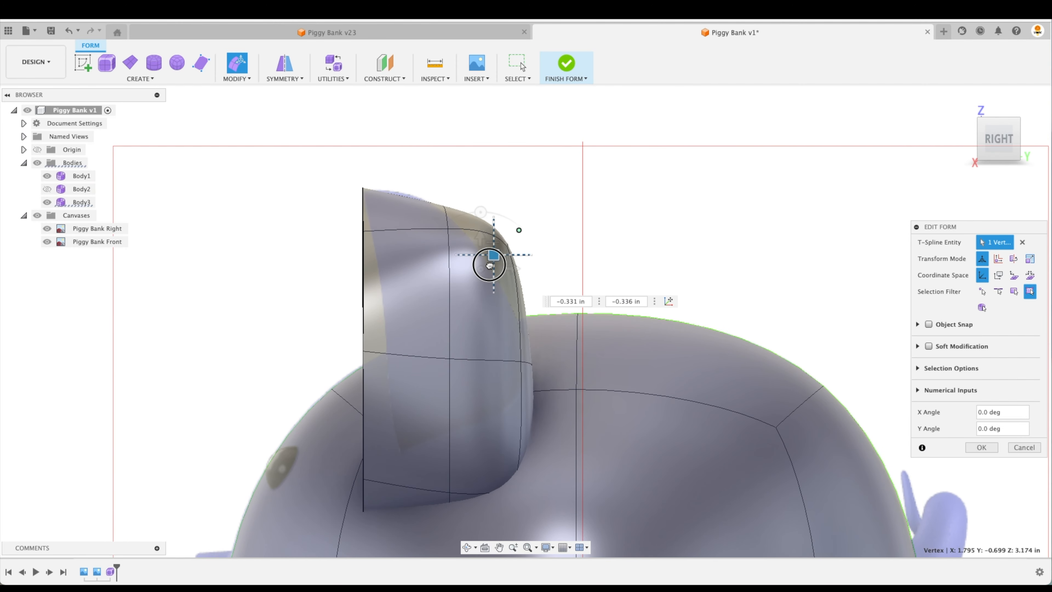
pyautogui.moveTo(463, 278); pyautogui.dragTo(547, 214)
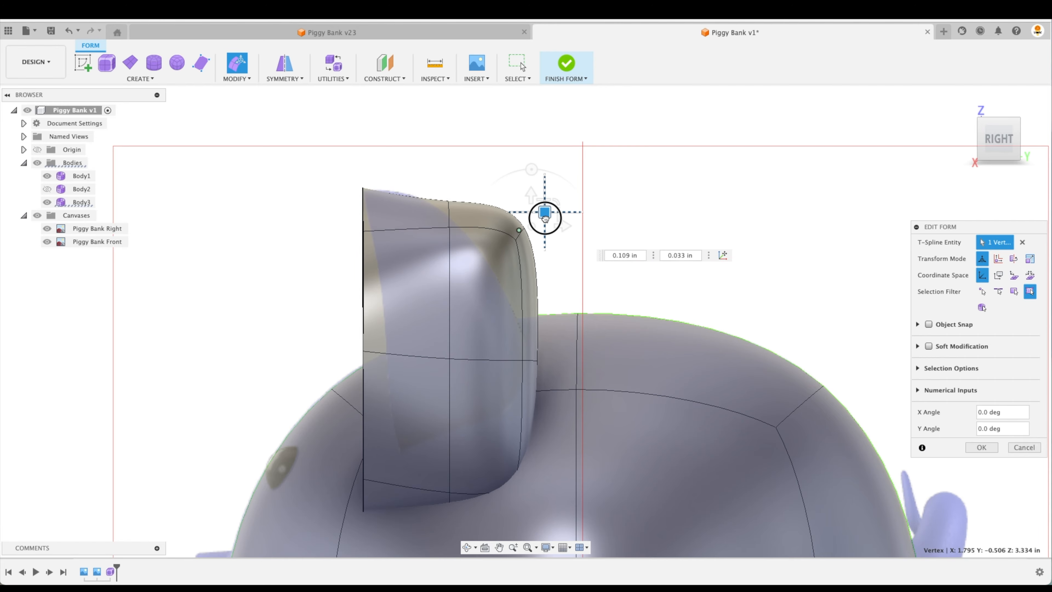
pyautogui.keyDown('shift'); pyautogui.moveTo(548, 214); pyautogui.dragTo(546, 260, button='middle'); pyautogui.keyUp('shift')
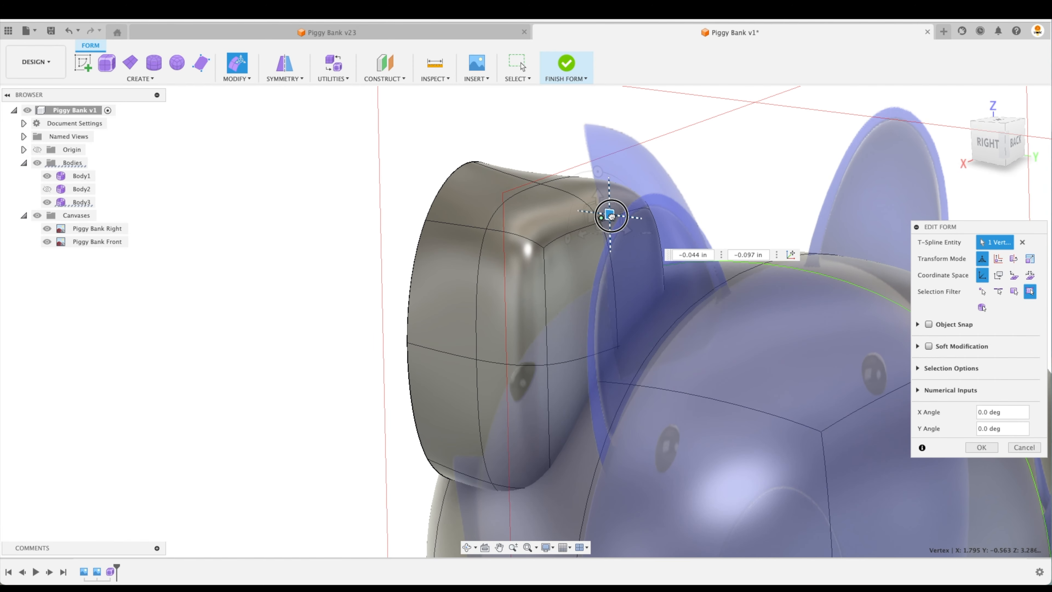
pyautogui.click(1003, 143)
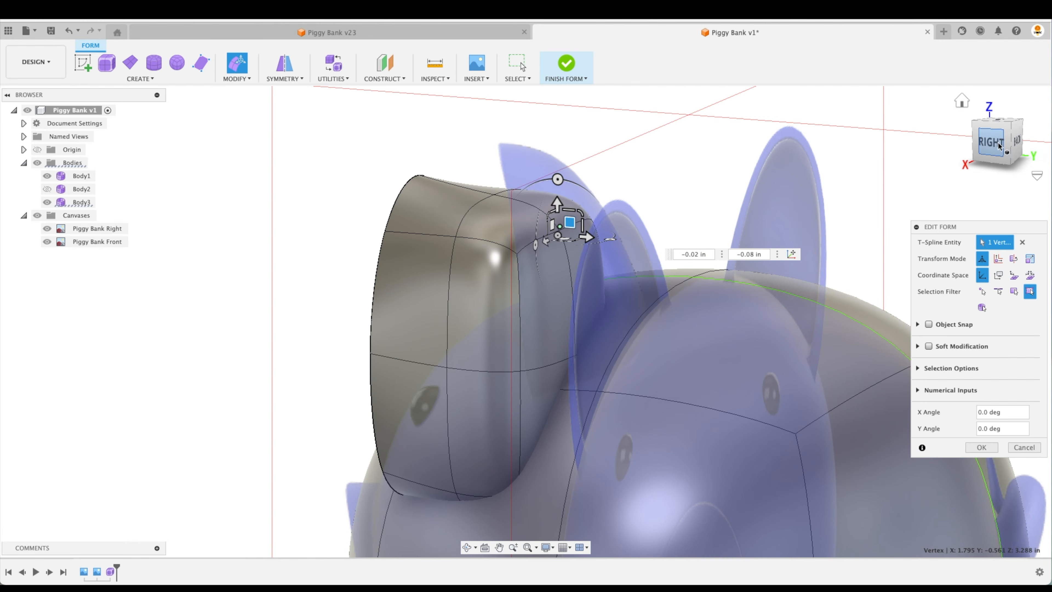
pyautogui.click(999, 146)
# Move the ear's two upper rear edges forward and down, and shift the top middle vertex about 0.07 in forward and 0.13 in up
pyautogui.keyDown('shift'); pyautogui.moveTo(862, 170); pyautogui.dragTo(647, 176, button='middle'); pyautogui.keyUp('shift')
pyautogui.click(643, 175)
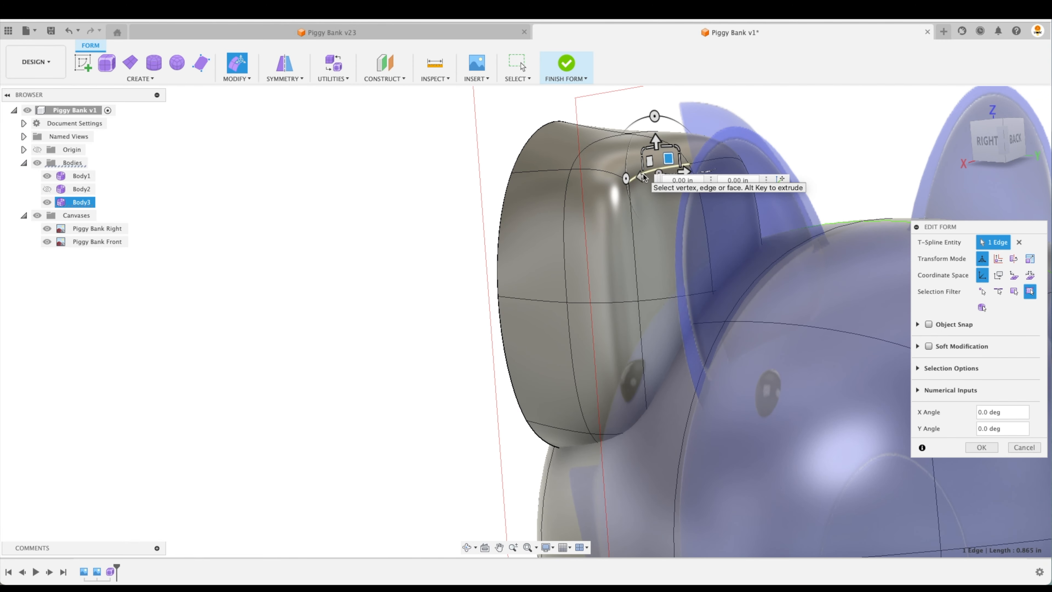
pyautogui.keyDown('shift'); pyautogui.click(710, 161); pyautogui.keyUp('shift')
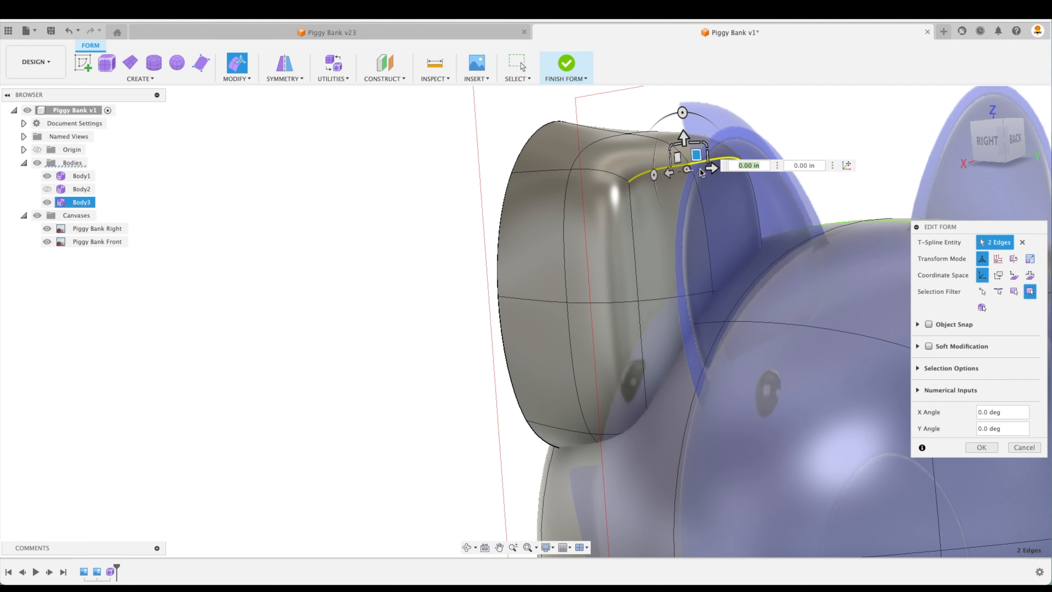
pyautogui.keyDown('shift'); pyautogui.moveTo(799, 161); pyautogui.dragTo(773, 178, button='middle'); pyautogui.keyUp('shift')
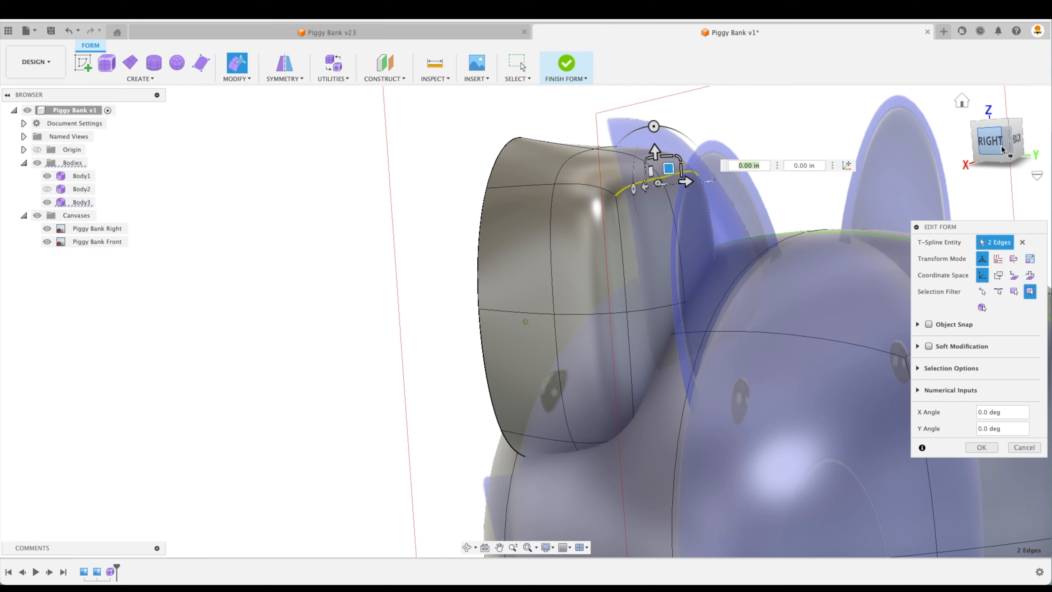
pyautogui.click(998, 146)
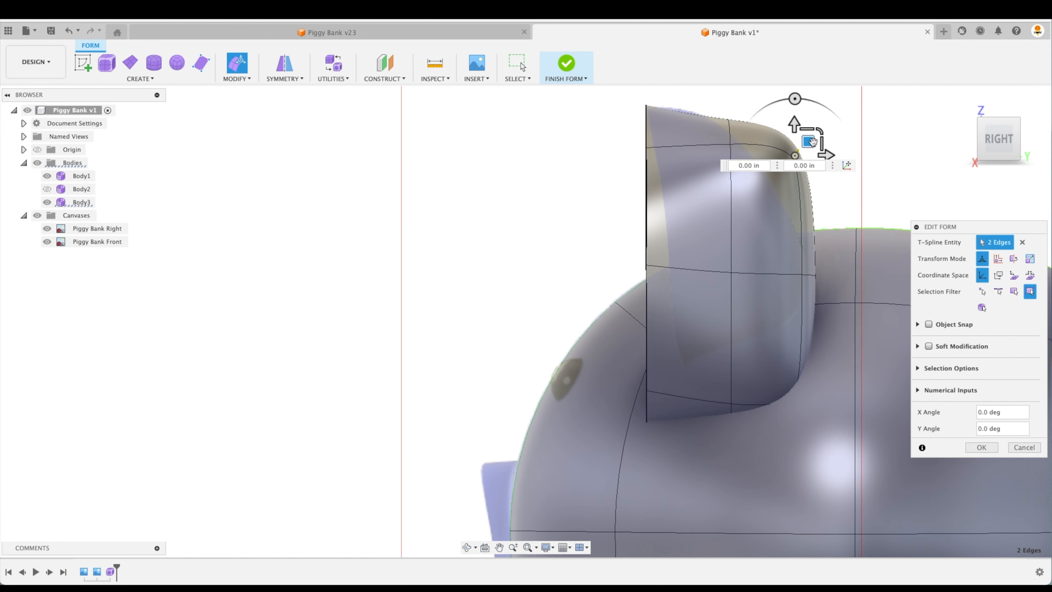
pyautogui.moveTo(801, 143); pyautogui.dragTo(763, 185)
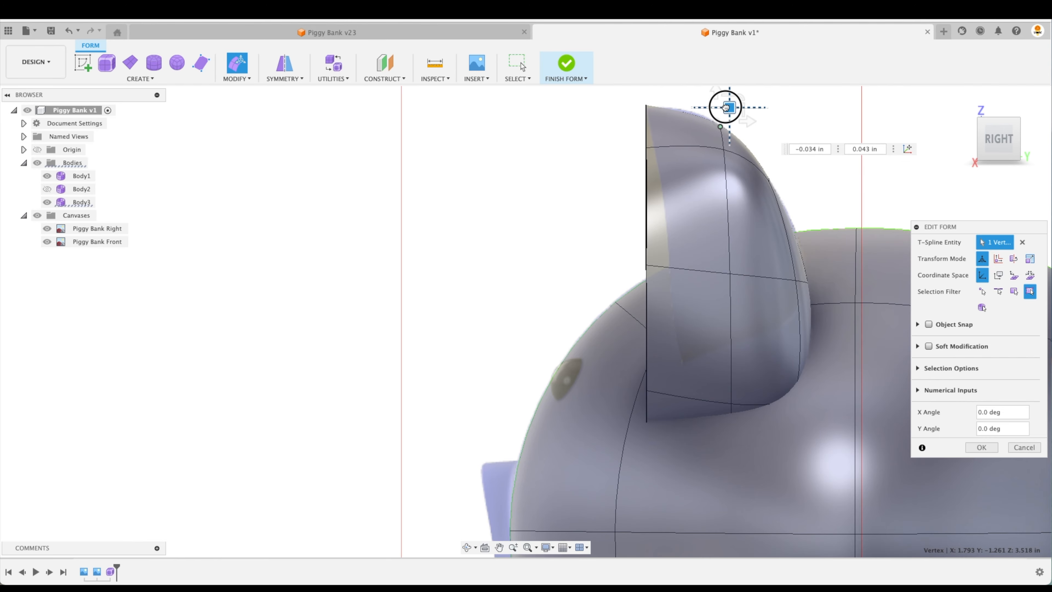
pyautogui.scroll(5, 814, 216)
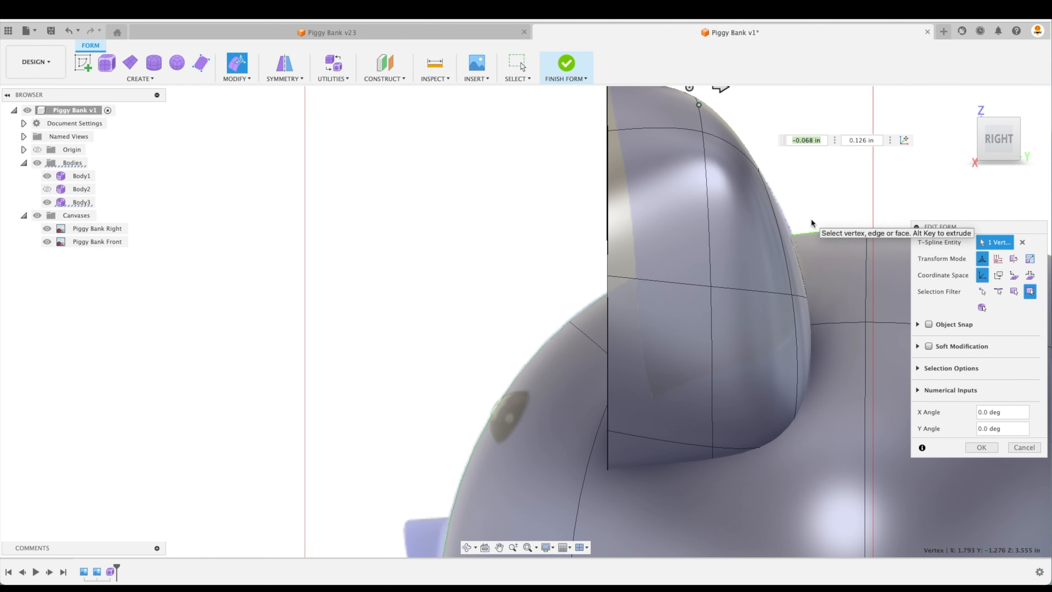
pyautogui.moveTo(772, 193)
pyautogui.keyDown('shift'); pyautogui.mouseDown(button='middle')
pyautogui.moveTo(759, 190)
pyautogui.moveTo(779, 189)
pyautogui.mouseUp(button='middle'); pyautogui.keyUp('shift')
pyautogui.click(997, 145)
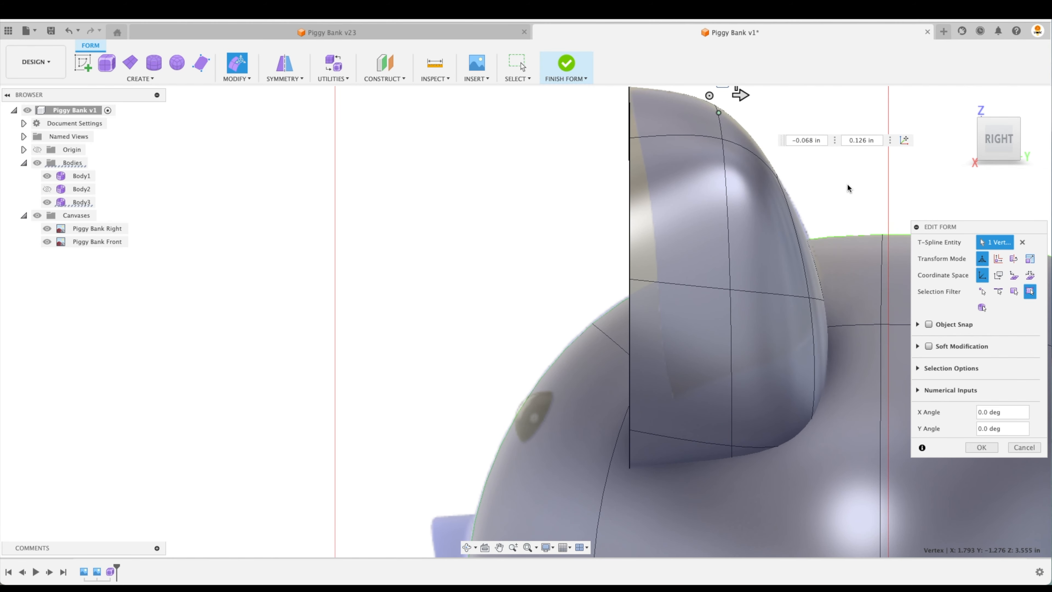
# Move the ear's outer upper rear corner vertex about 0.21 in forward and 0.15 in down, and shift its inner counterpart forward and down likewise
pyautogui.click(825, 299)
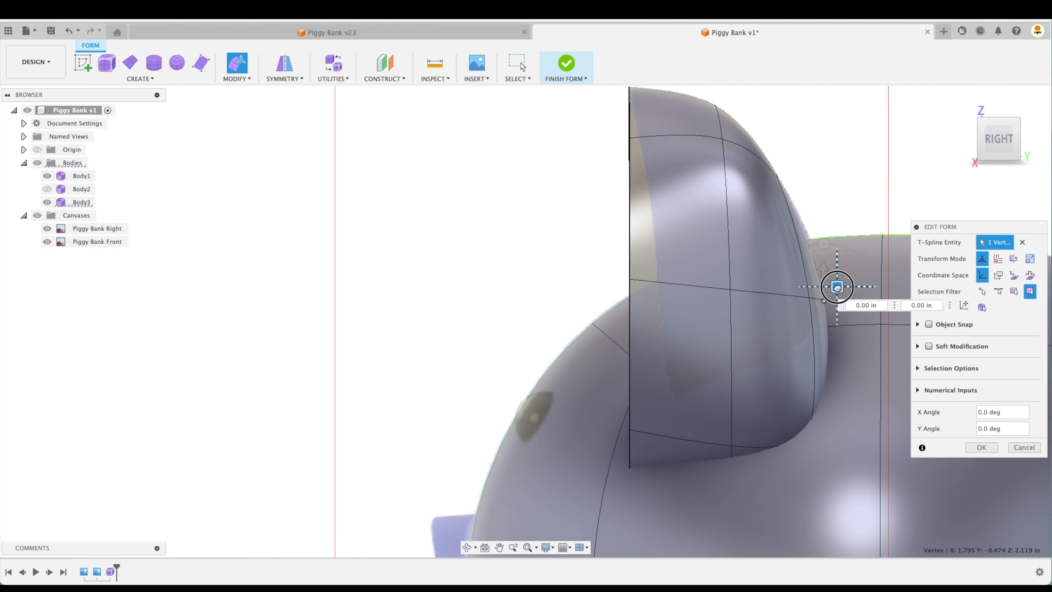
pyautogui.click(778, 177)
pyautogui.moveTo(789, 165); pyautogui.dragTo(767, 184)
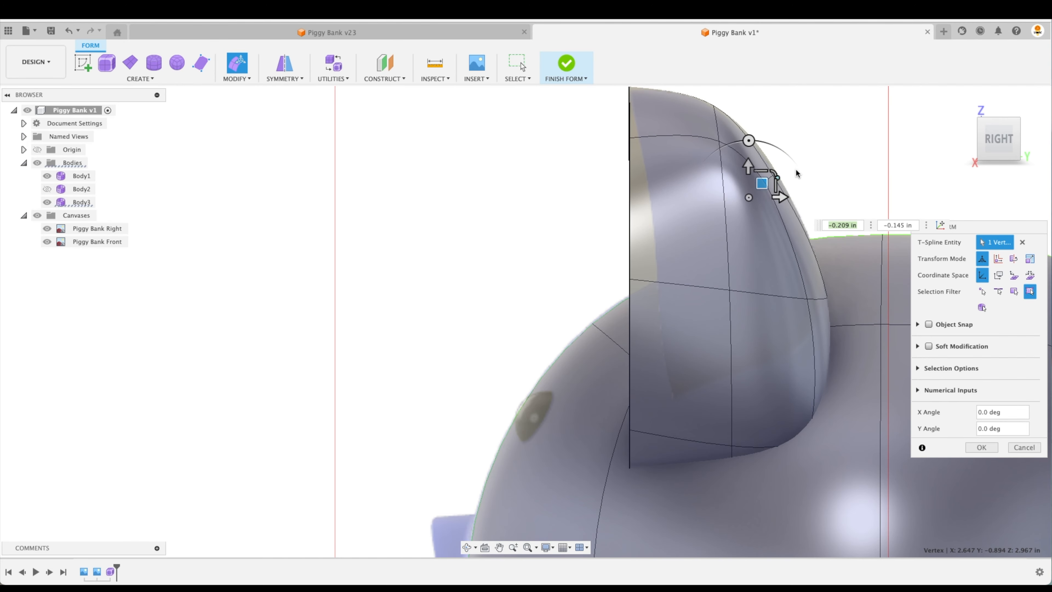
pyautogui.keyDown('shift'); pyautogui.moveTo(796, 170); pyautogui.dragTo(749, 203, button='middle'); pyautogui.keyUp('shift')
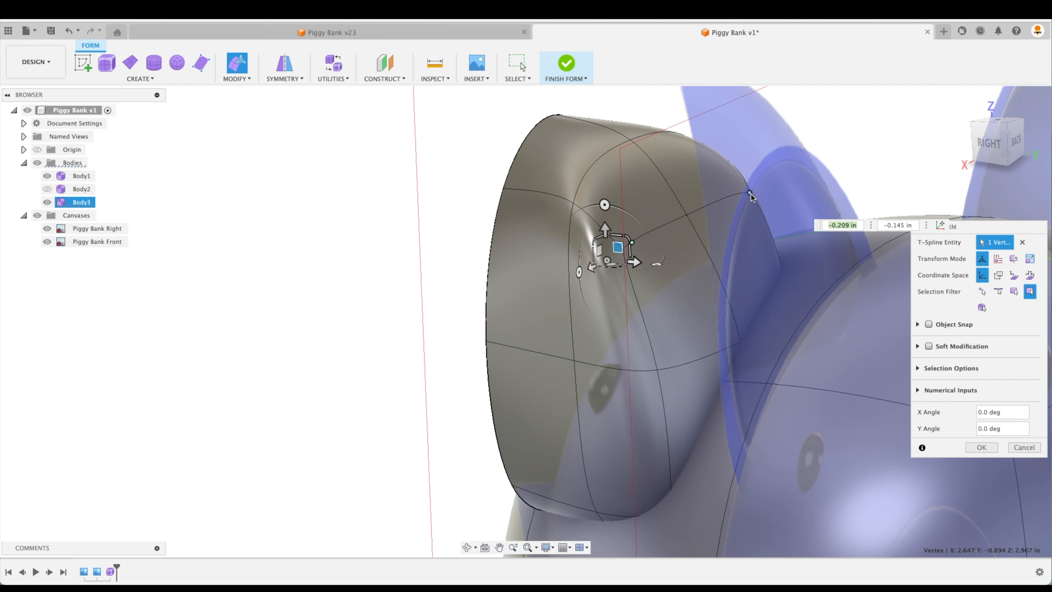
pyautogui.click(750, 193)
pyautogui.click(988, 144)
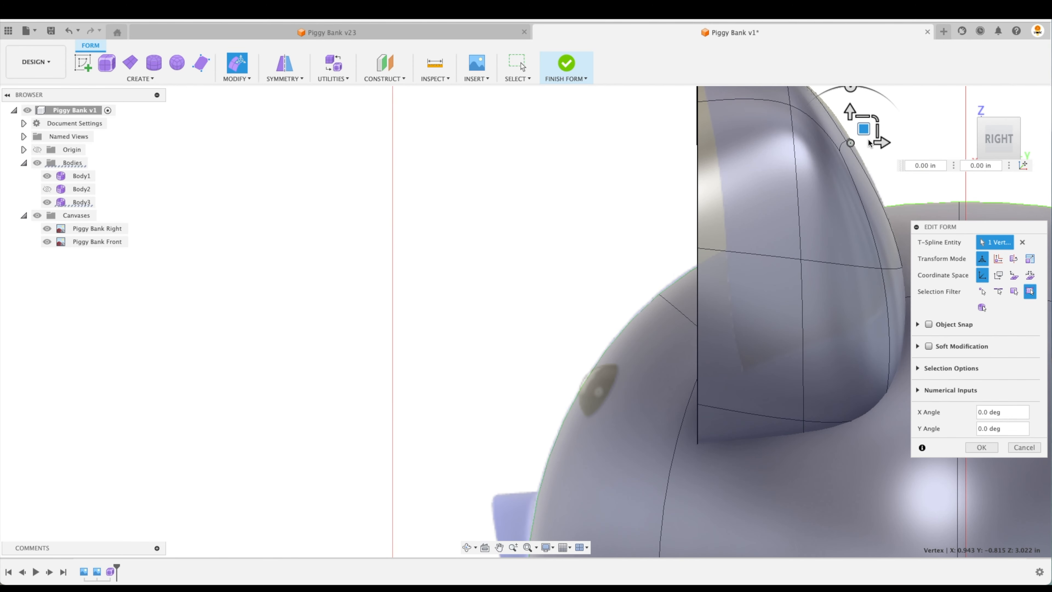
pyautogui.moveTo(864, 126); pyautogui.dragTo(832, 156)
# Move the middle vertex between the ear's two upper rear corners about 0.11 in back and 0.08 in up to meet the side canvas outline
pyautogui.keyDown('shift'); pyautogui.moveTo(914, 106); pyautogui.dragTo(818, 236, button='middle'); pyautogui.keyUp('shift')
pyautogui.click(749, 254)
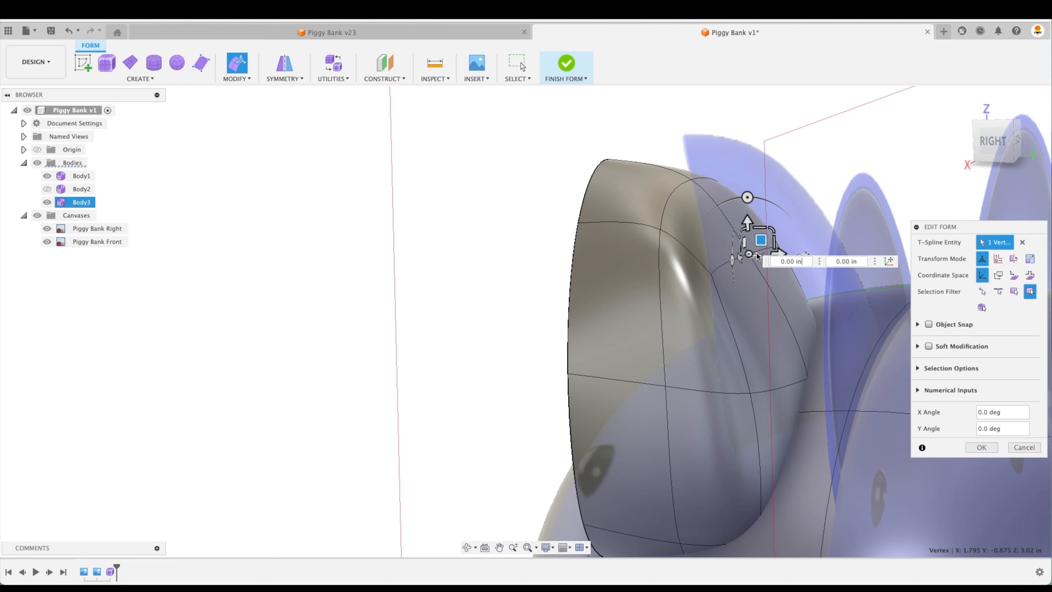
pyautogui.click(992, 141)
pyautogui.moveTo(821, 223); pyautogui.dragTo(831, 215)
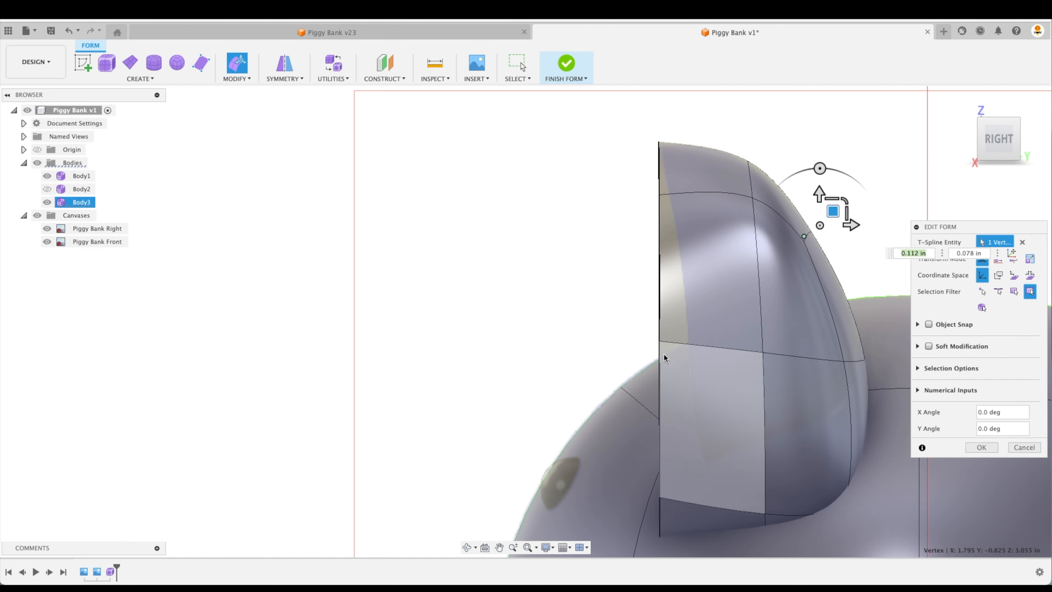
# Select the four lower boundary edges of the ear's front face and move them about 0.235 in back and 0.103 in up
pyautogui.moveTo(663, 354)
pyautogui.keyDown('shift'); pyautogui.mouseDown(button='middle')
pyautogui.moveTo(686, 365)
pyautogui.moveTo(667, 356)
pyautogui.mouseUp(button='middle'); pyautogui.keyUp('shift')
pyautogui.click(687, 357)
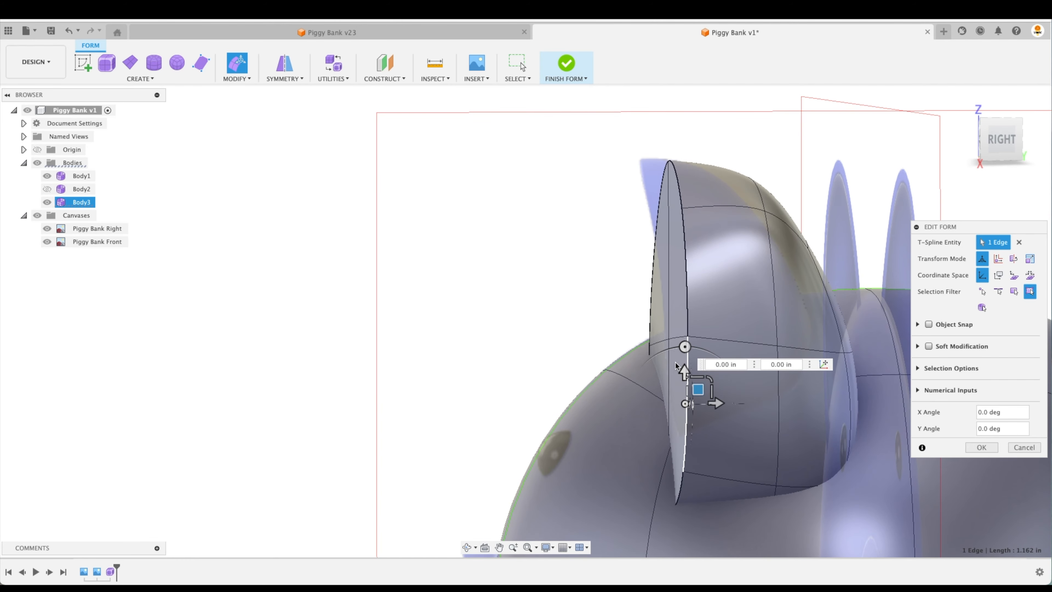
pyautogui.press('super')
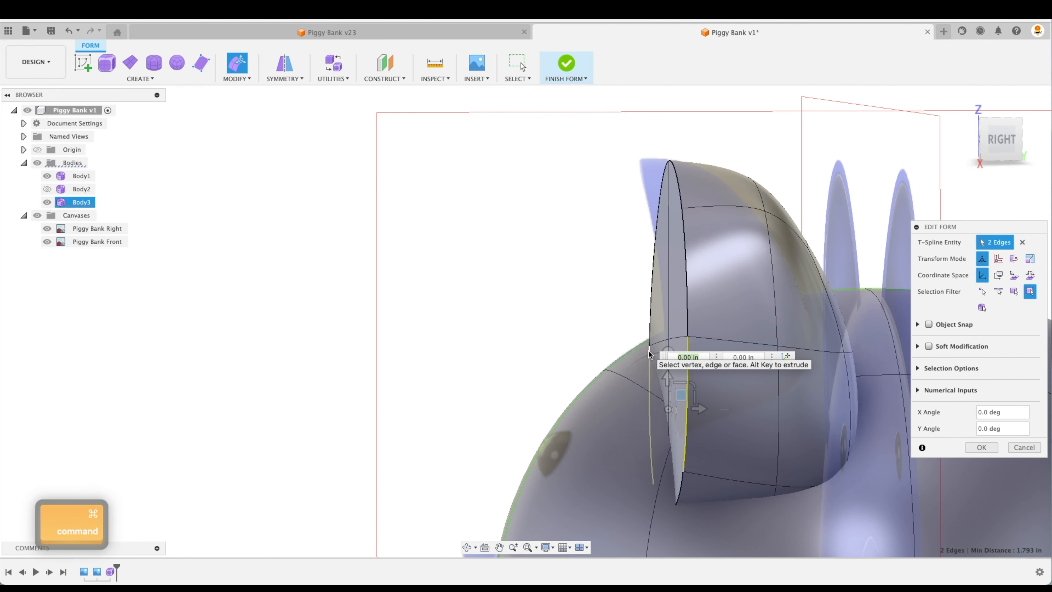
pyautogui.click(1003, 142)
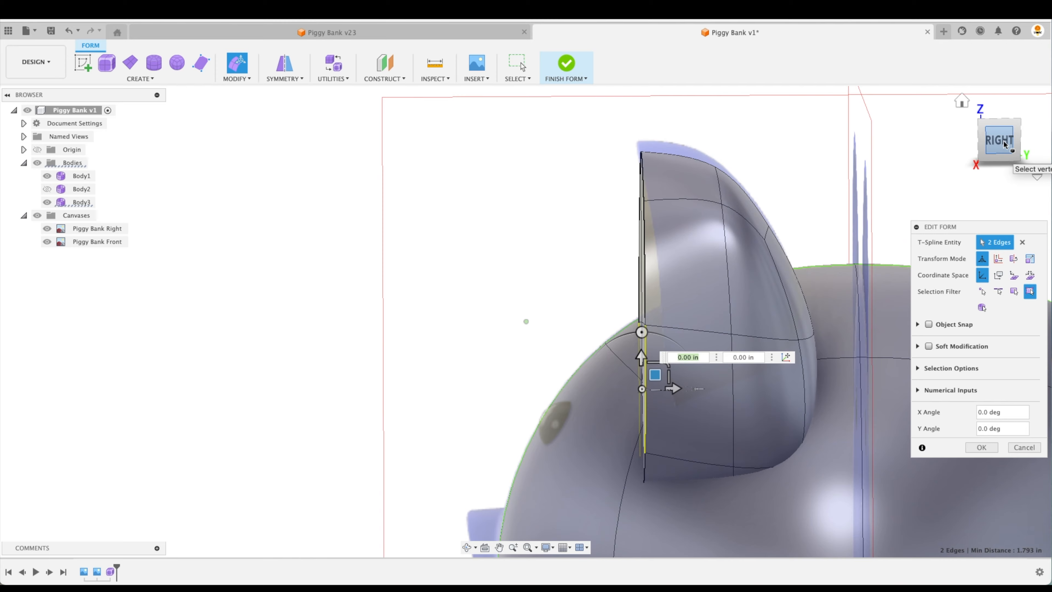
pyautogui.keyDown('shift'); pyautogui.moveTo(841, 414); pyautogui.dragTo(792, 448, button='middle'); pyautogui.keyUp('shift')
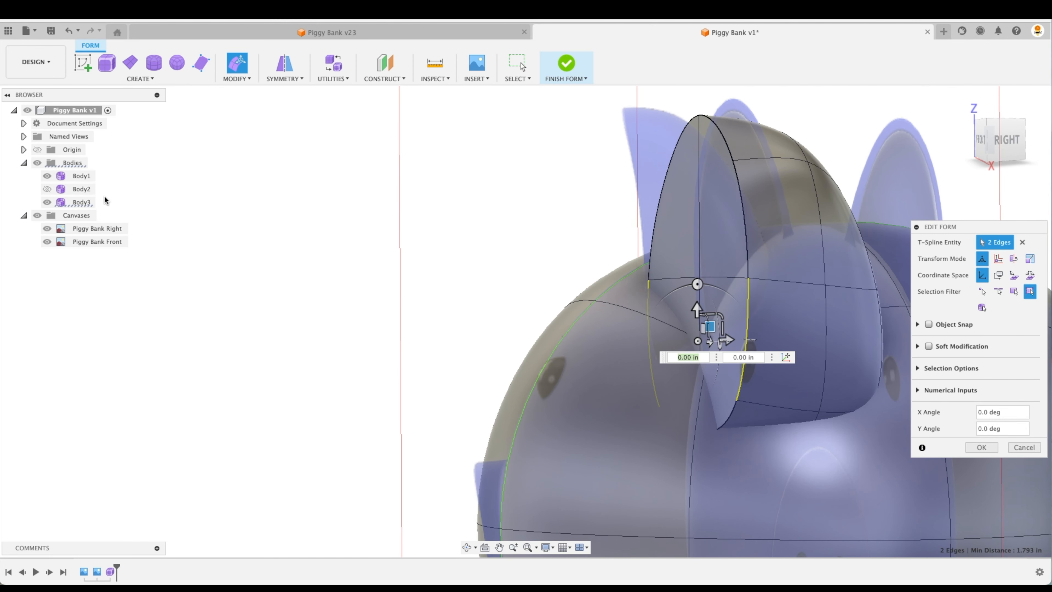
pyautogui.click(49, 178)
pyautogui.keyDown('shift'); pyautogui.doubleClick(728, 433); pyautogui.keyUp('shift')
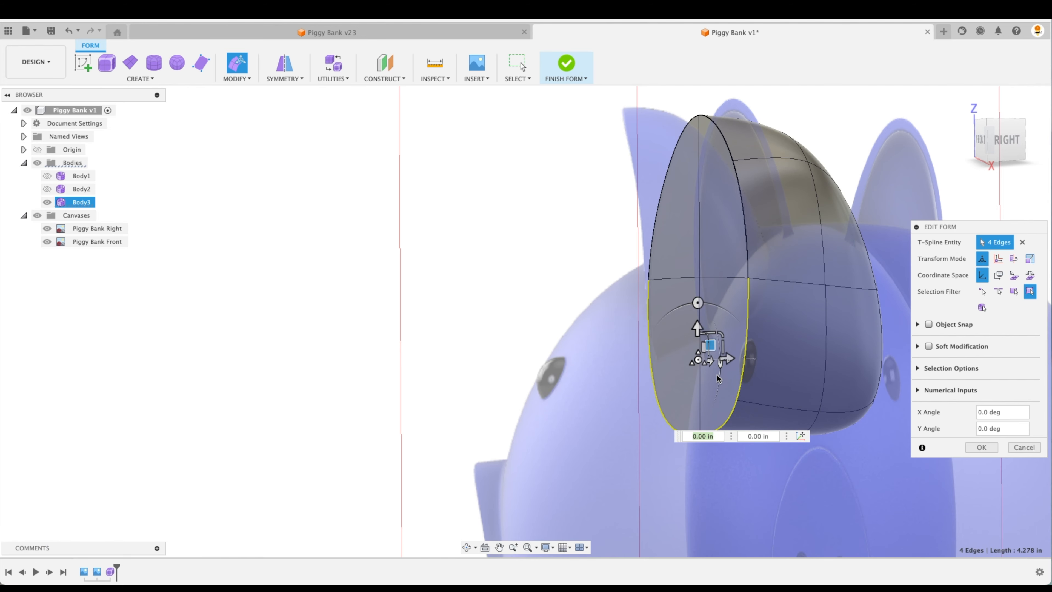
pyautogui.click(47, 177)
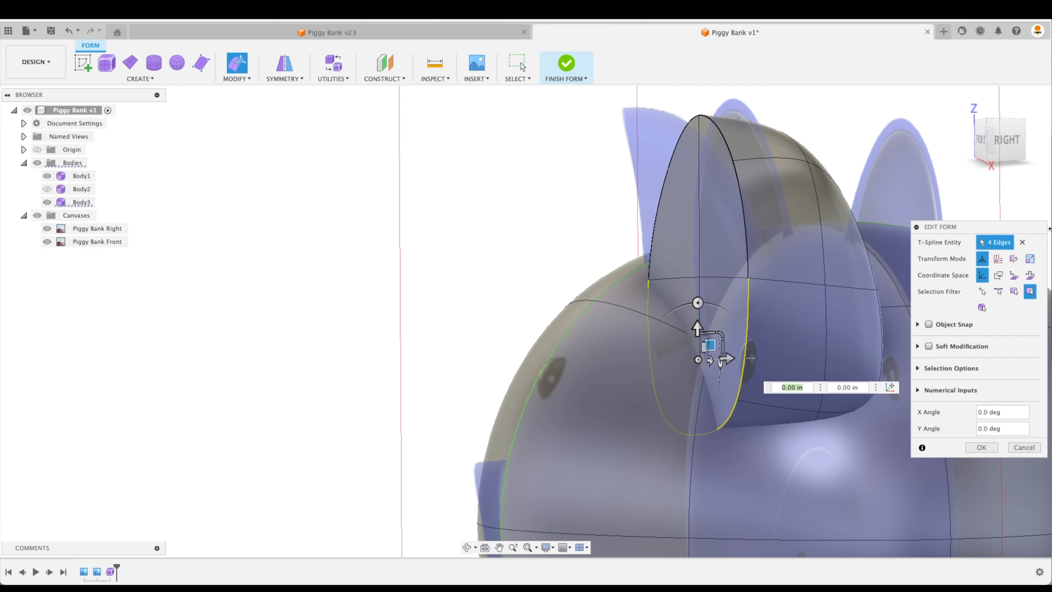
pyautogui.click(1006, 141)
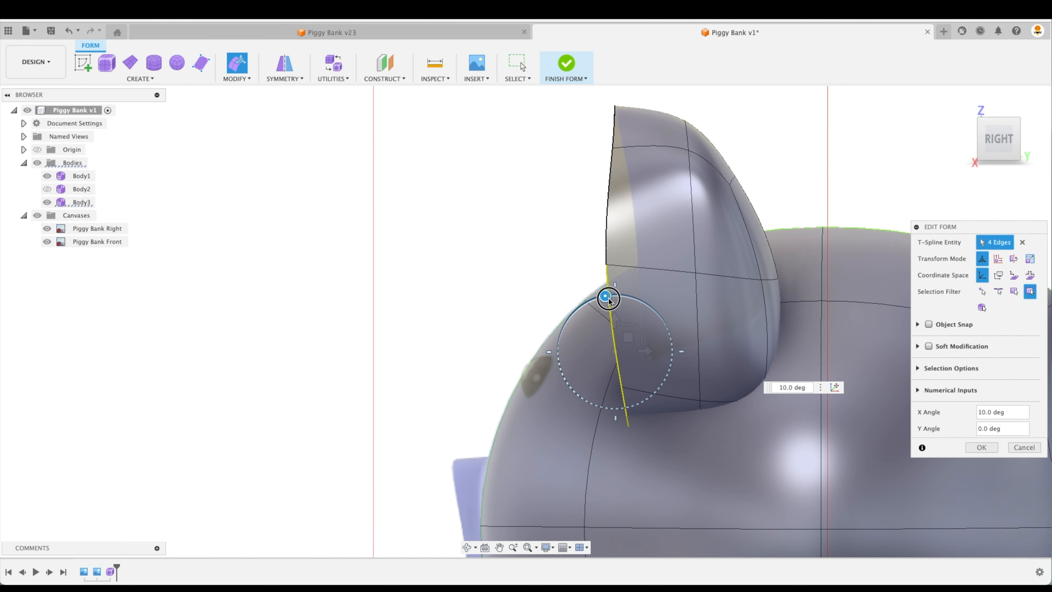
pyautogui.moveTo(619, 297); pyautogui.dragTo(621, 297)
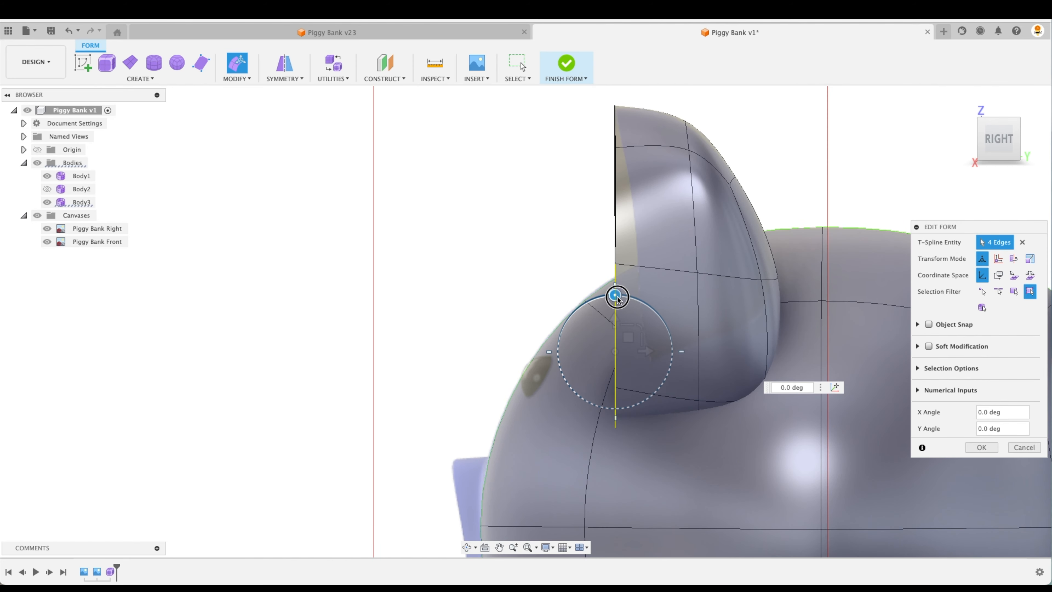
pyautogui.moveTo(633, 339); pyautogui.dragTo(658, 329)
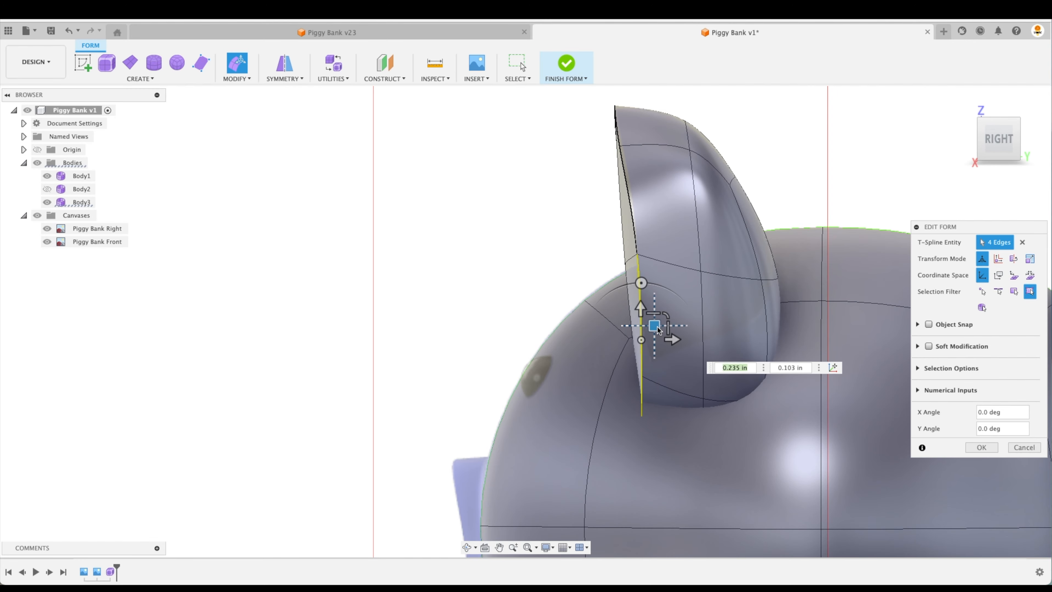
# Push the front face's center vertex about 0.296 in back and 0.10 in up, and shift a bottom front edge 0.072 in back and 0.044 in up
pyautogui.keyDown('shift'); pyautogui.moveTo(659, 330); pyautogui.dragTo(649, 286, button='middle'); pyautogui.keyUp('shift')
pyautogui.moveTo(644, 284); pyautogui.dragTo(690, 255)
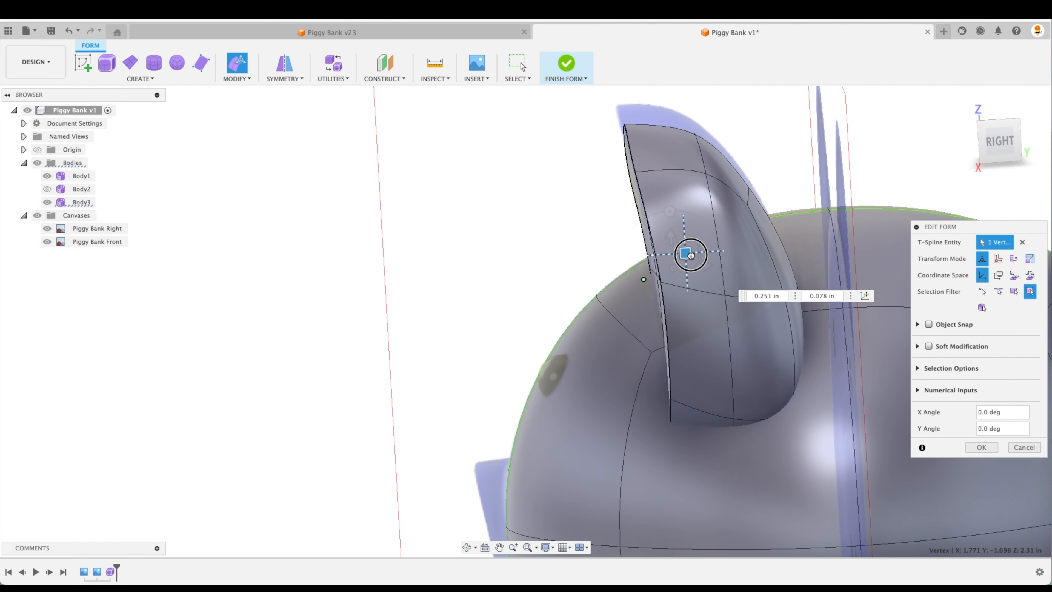
pyautogui.click(1001, 139)
pyautogui.scroll(2, 681, 384)
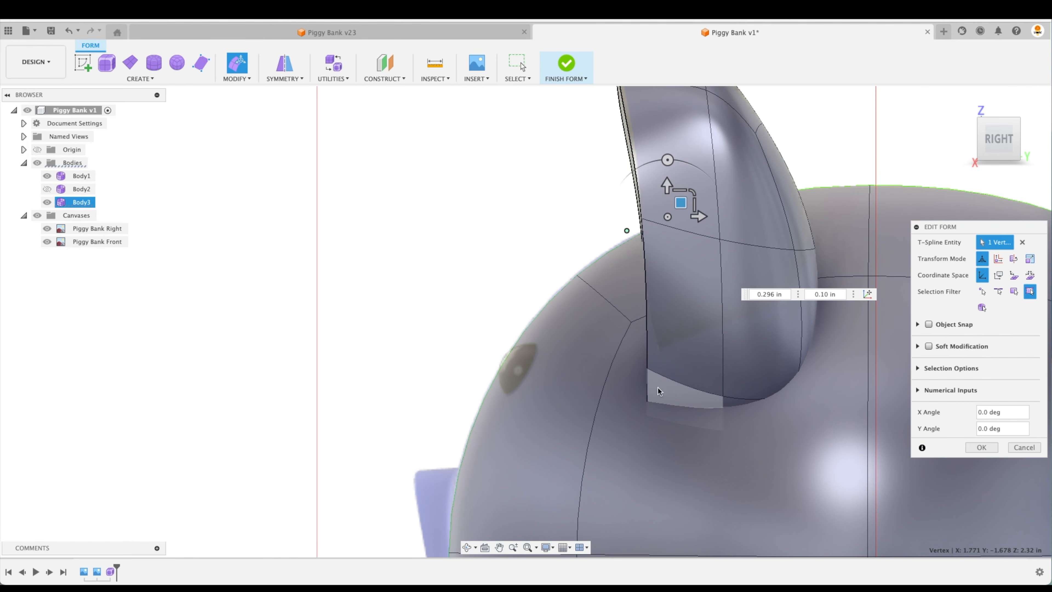
pyautogui.click(648, 388)
pyautogui.moveTo(655, 376); pyautogui.dragTo(672, 371)
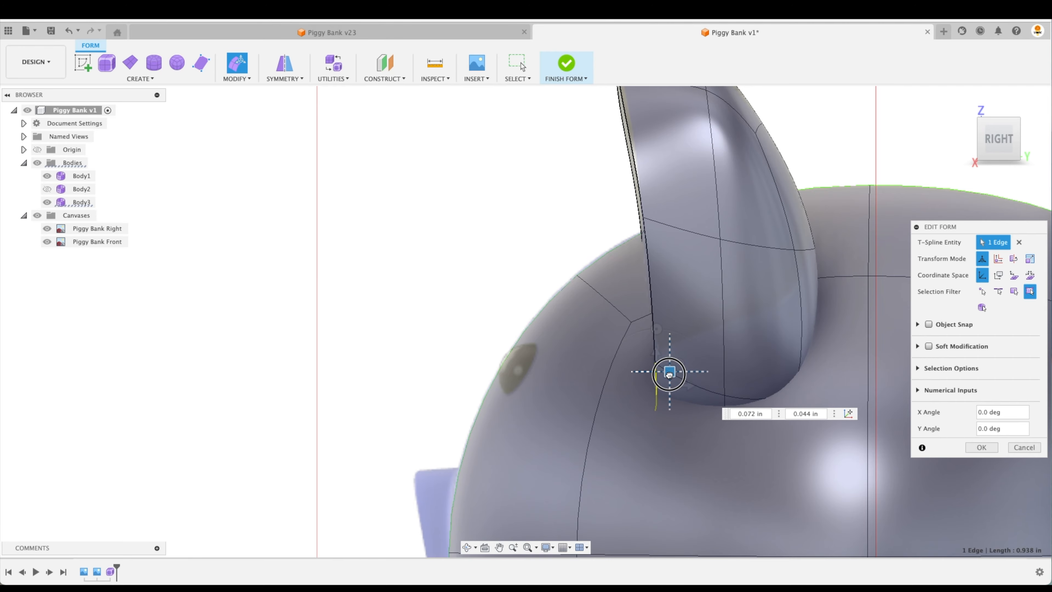
# In the front view, move the ear's rear vertices about: outer upper 0.26 in inward, 0.15 down; inner upper 0.43 outward, 0.23 down; outer lower 0.46 inward, 0.28 up
pyautogui.moveTo(981, 144); pyautogui.dragTo(998, 144)
pyautogui.click(992, 143)
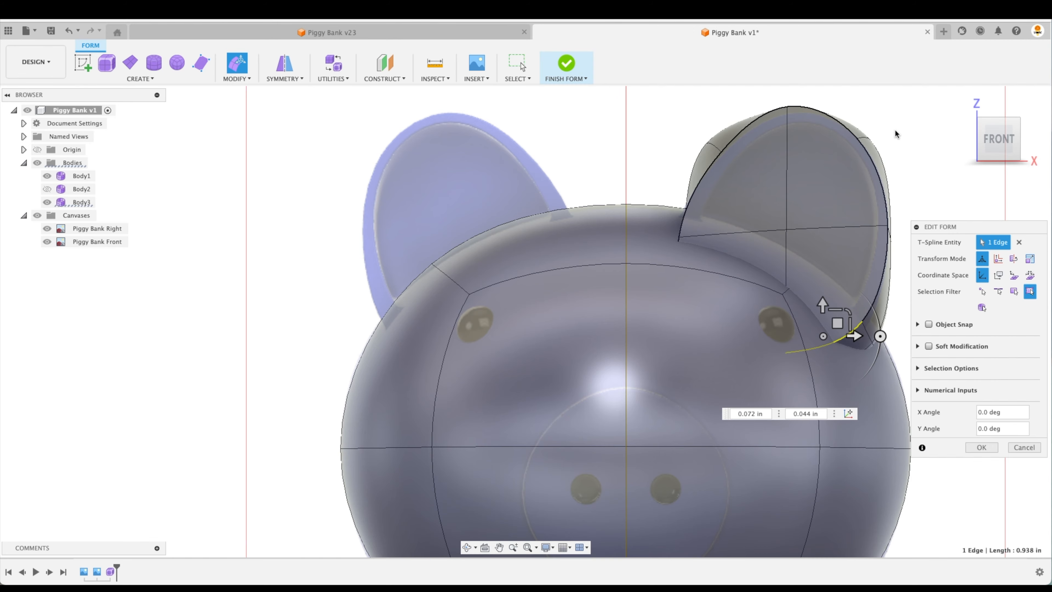
pyautogui.moveTo(895, 130); pyautogui.dragTo(787, 170, button='middle')
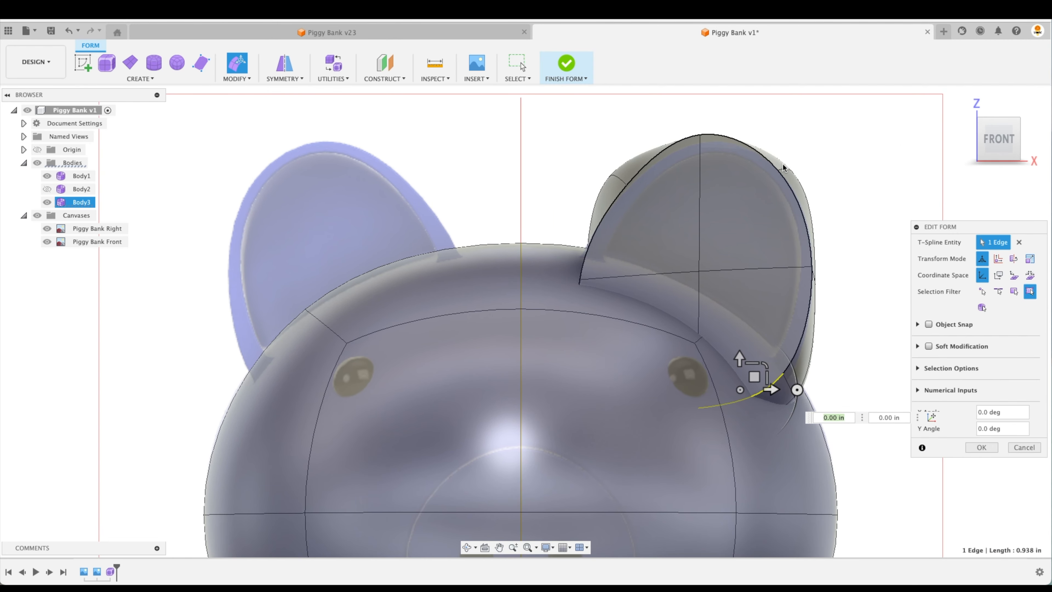
pyautogui.click(793, 174)
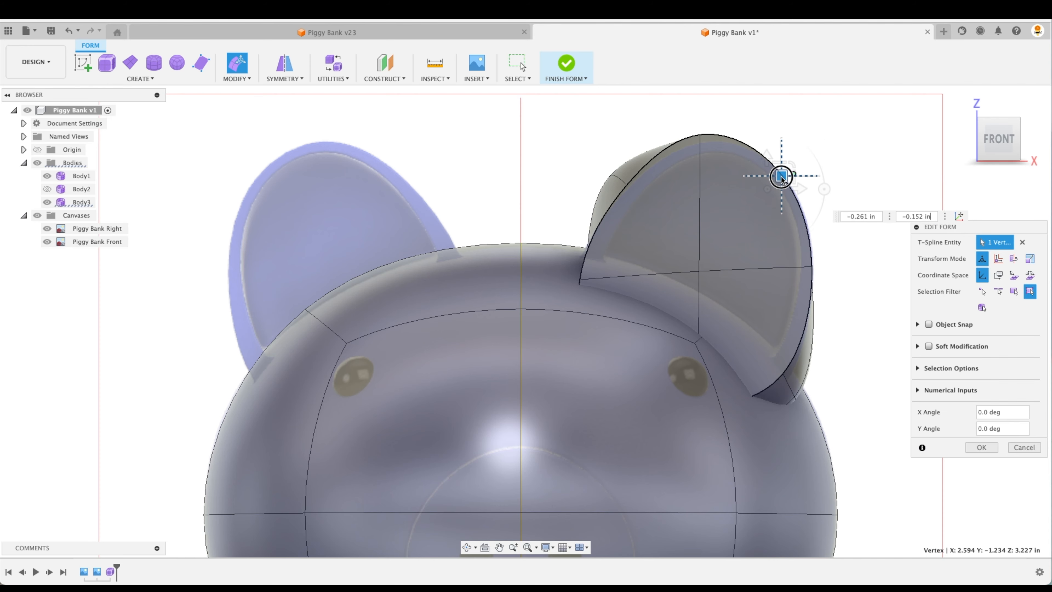
pyautogui.moveTo(611, 177); pyautogui.dragTo(636, 173)
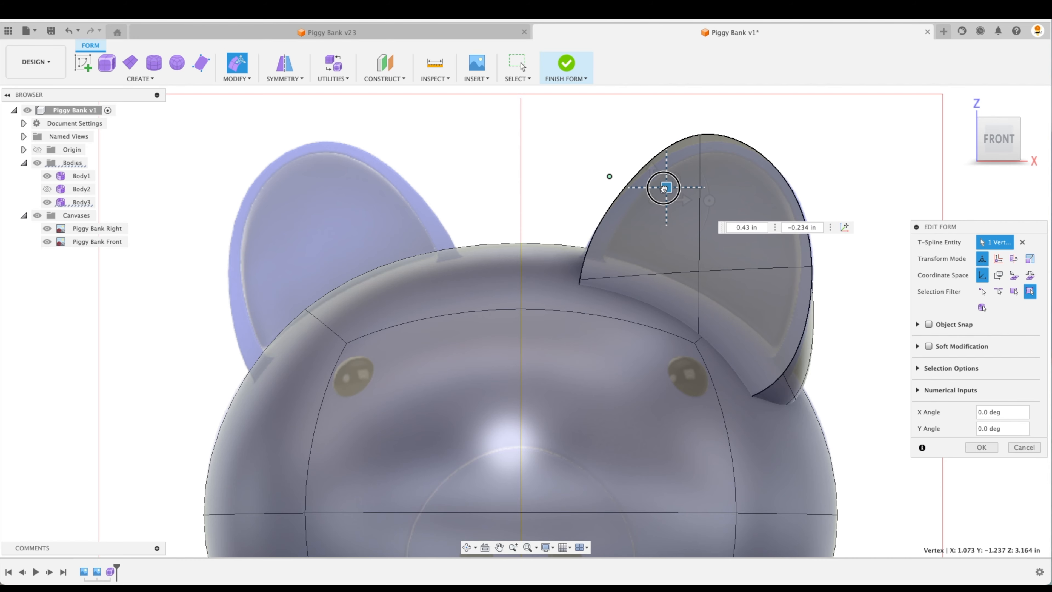
pyautogui.click(805, 384)
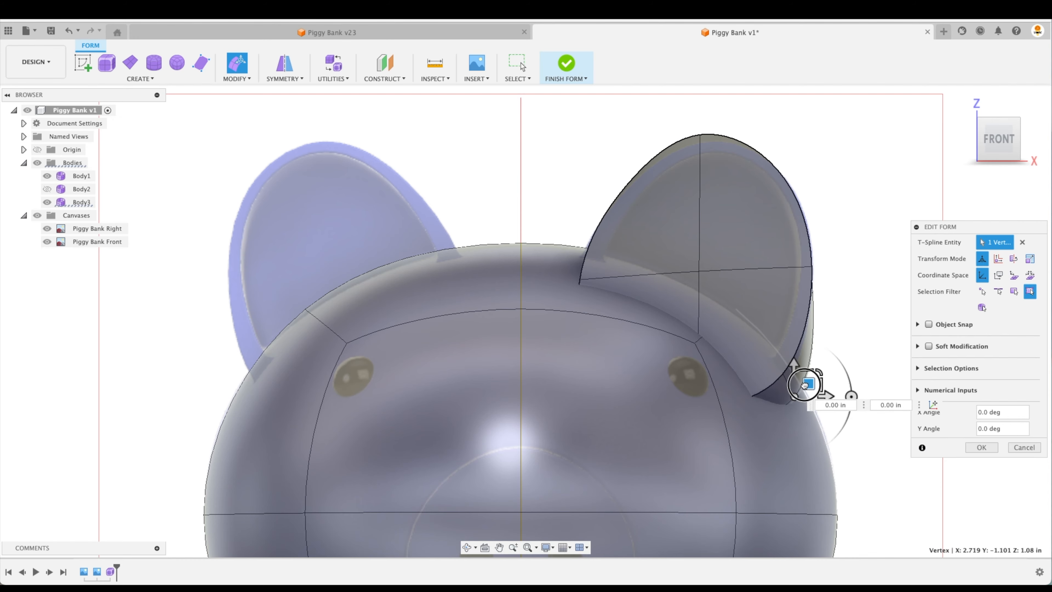
pyautogui.moveTo(805, 385); pyautogui.dragTo(786, 375)
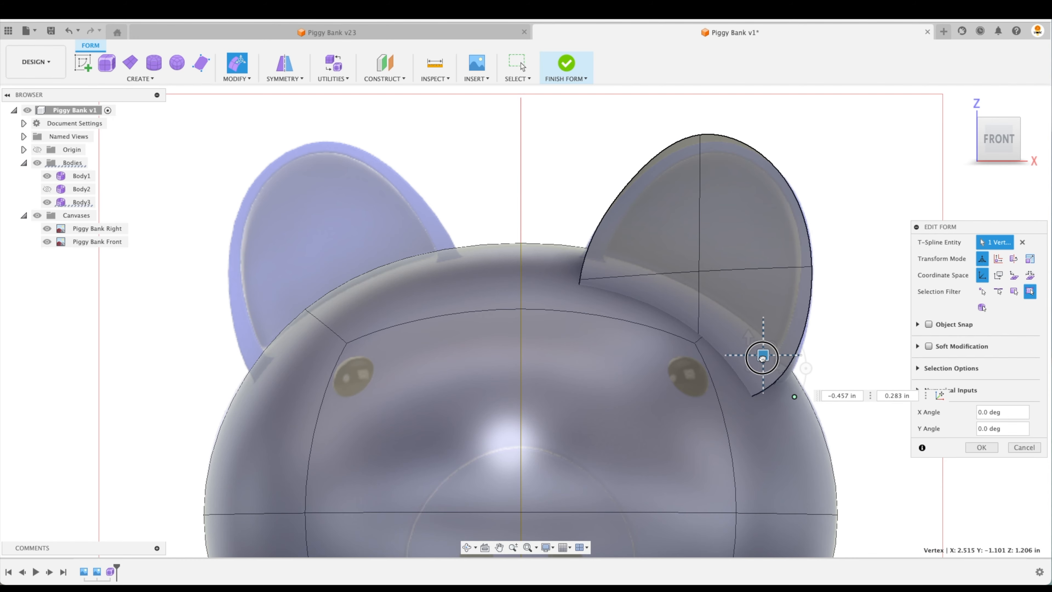
# Hide the pig's main body and the reference canvases to leave only the ear body in view
pyautogui.keyDown('shift'); pyautogui.moveTo(854, 355); pyautogui.dragTo(124, 262, button='middle'); pyautogui.keyUp('shift')
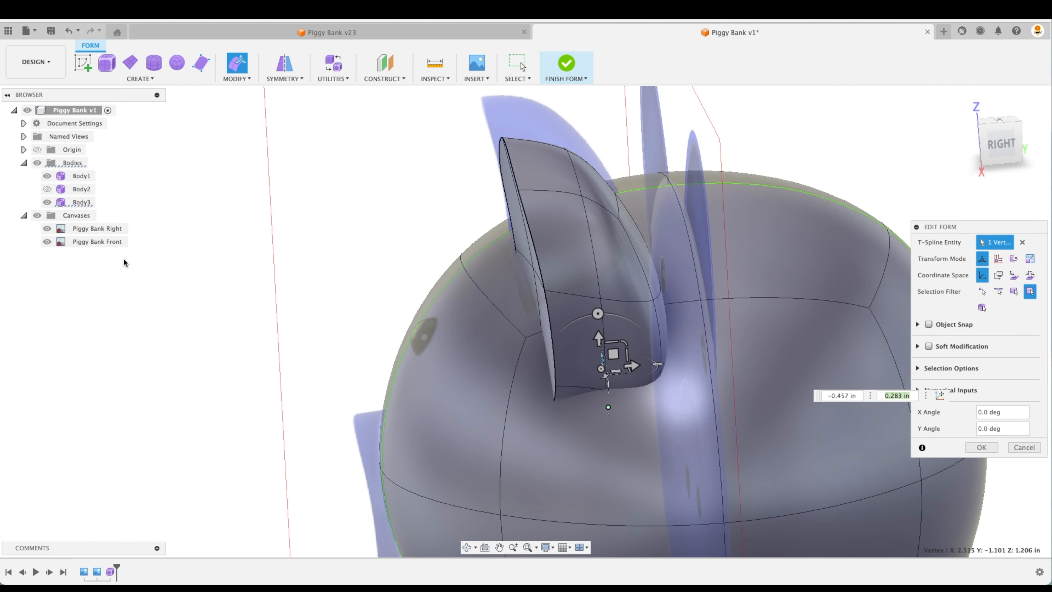
pyautogui.click(47, 176)
pyautogui.click(82, 202)
pyautogui.keyDown('shift'); pyautogui.moveTo(745, 338); pyautogui.dragTo(51, 212, button='middle'); pyautogui.keyUp('shift')
pyautogui.click(37, 215)
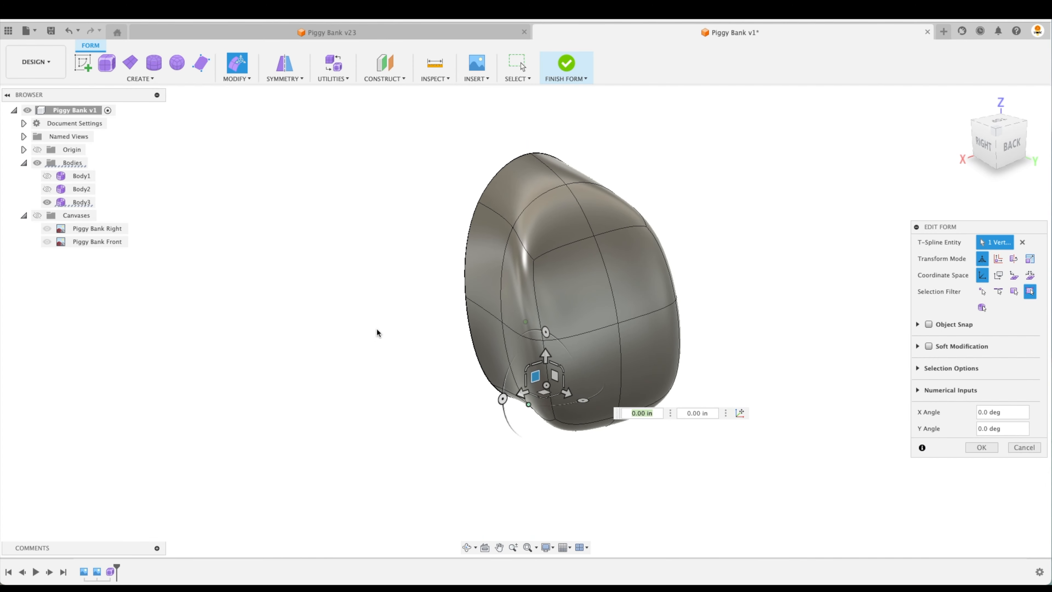
# Select the two faces along the bottom of the ear's back and move them about 0.042 in sideways and 0.199 in up
pyautogui.keyDown('shift'); pyautogui.moveTo(511, 379); pyautogui.dragTo(525, 352, button='middle'); pyautogui.keyUp('shift')
pyautogui.moveTo(525, 352); pyautogui.dragTo(625, 334)
pyautogui.keyDown('shift'); pyautogui.moveTo(699, 382); pyautogui.dragTo(596, 432, button='middle'); pyautogui.keyUp('shift')
pyautogui.click(581, 420)
pyautogui.keyDown('super'); pyautogui.click(625, 434); pyautogui.keyUp('super')
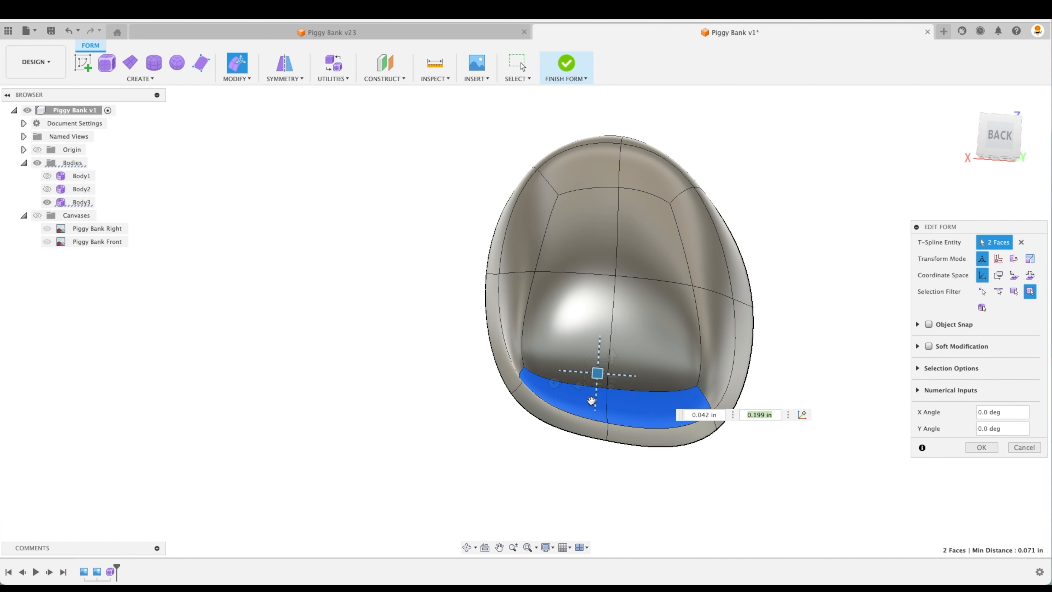
# Move the ear's lower inner rear corner vertex about 0.278 in outward and 0.276 in up
pyautogui.click(526, 358)
pyautogui.moveTo(561, 327); pyautogui.dragTo(663, 343)
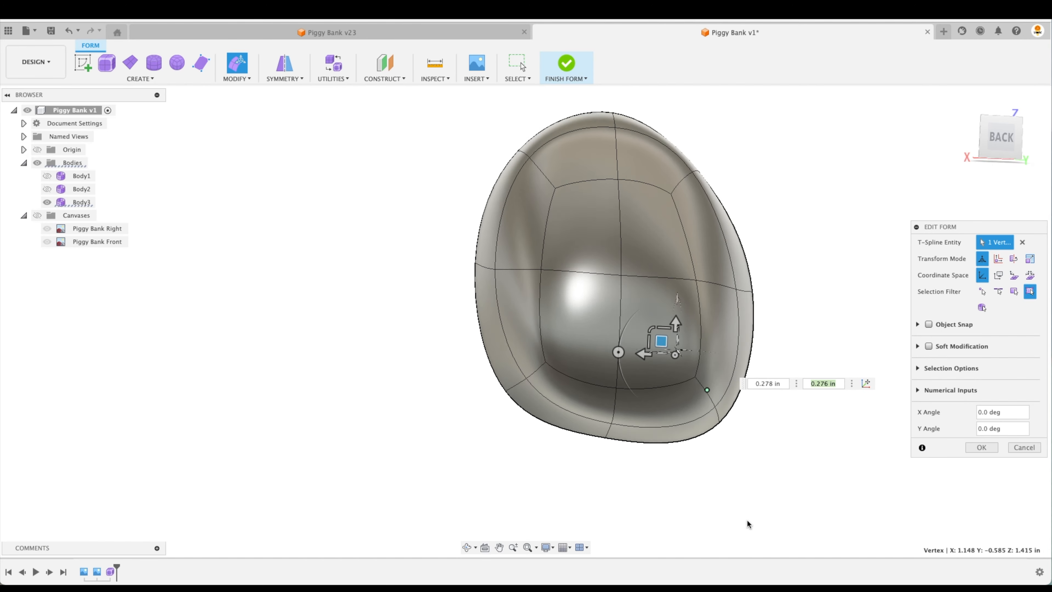
pyautogui.moveTo(748, 524)
pyautogui.keyDown('shift'); pyautogui.mouseDown(button='middle')
pyautogui.moveTo(721, 516)
pyautogui.moveTo(732, 524)
pyautogui.moveTo(714, 527)
pyautogui.moveTo(732, 515)
pyautogui.mouseUp(button='middle'); pyautogui.keyUp('shift')
# Fine-tune the ear's two upper rear corner vertices, first the outer and then the inner one, to smooth the back
pyautogui.keyDown('shift'); pyautogui.moveTo(721, 385); pyautogui.dragTo(526, 284, button='middle'); pyautogui.keyUp('shift')
pyautogui.click(529, 284)
pyautogui.scroll(3, 530, 285)
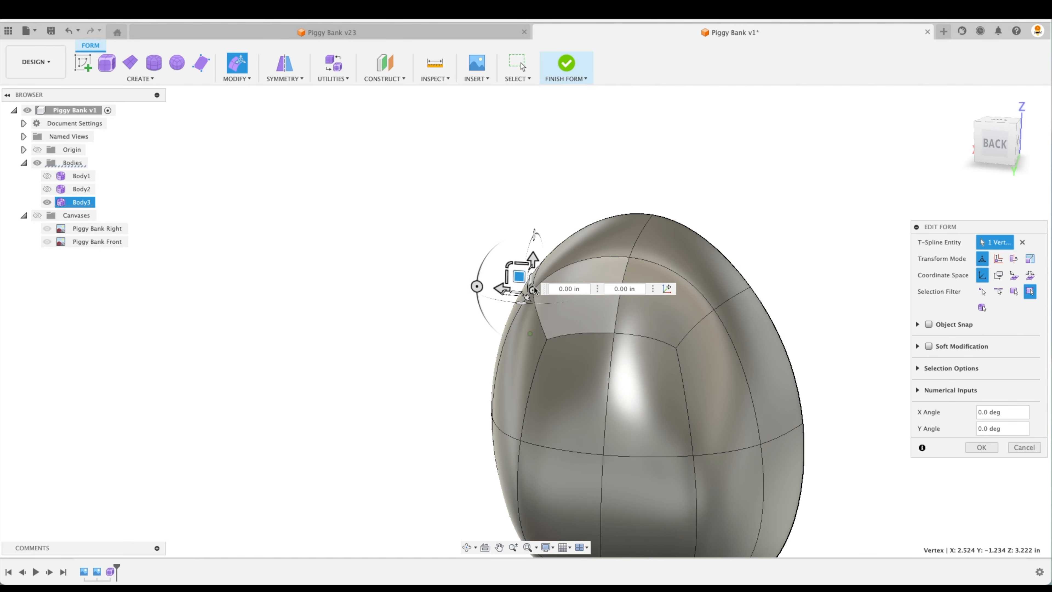
pyautogui.keyDown('shift'); pyautogui.moveTo(537, 283); pyautogui.dragTo(731, 301, button='middle'); pyautogui.keyUp('shift')
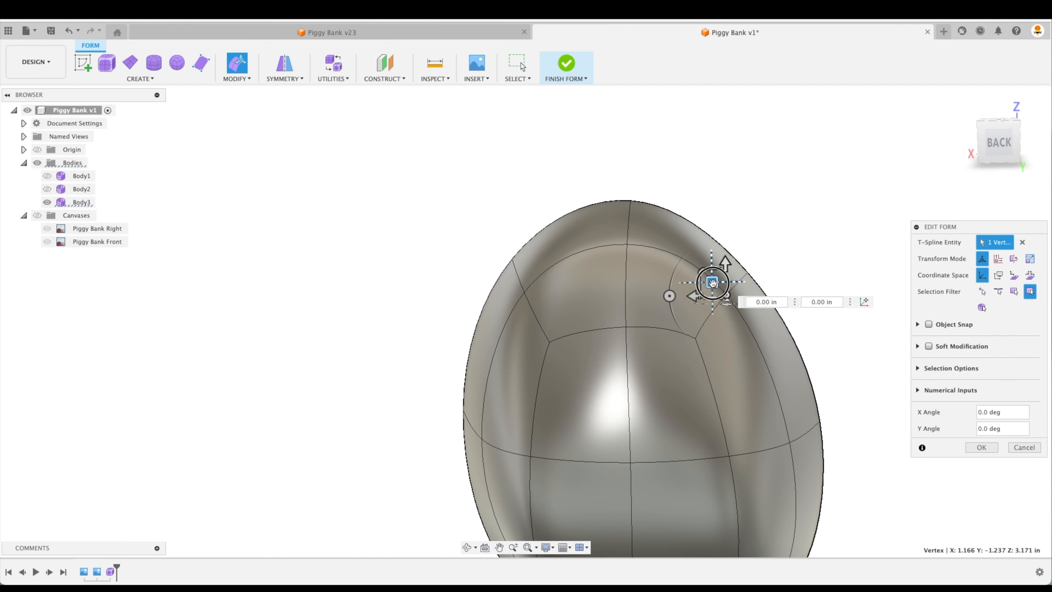
# Adjust the upper vertices of the ear's front rim, moving the inner one 0.06 in back and 0.021 in up, and finish the form edit
pyautogui.keyDown('shift'); pyautogui.moveTo(700, 286); pyautogui.dragTo(523, 204, button='middle'); pyautogui.keyUp('shift')
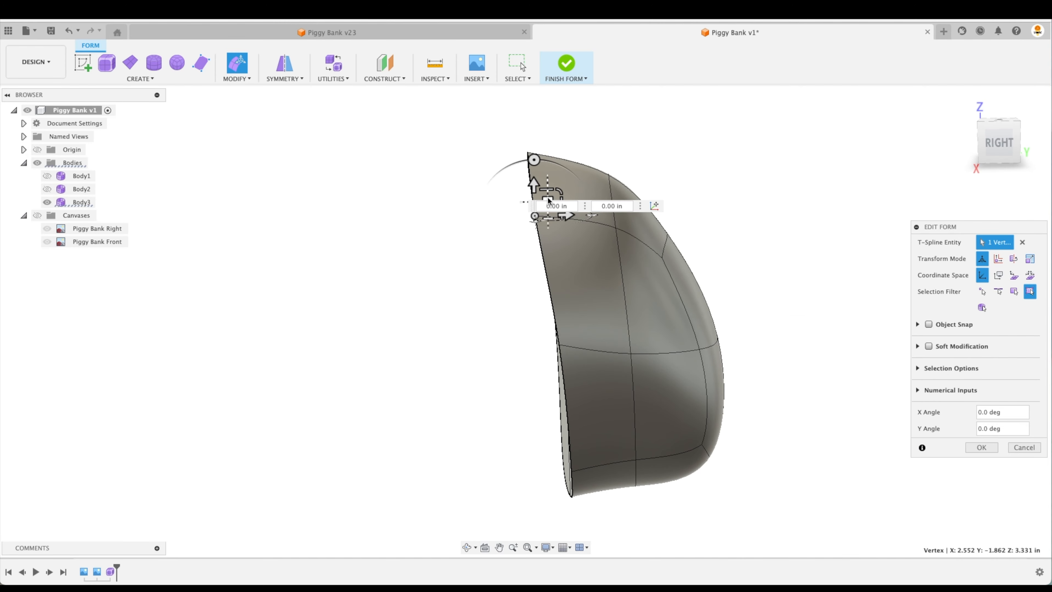
pyautogui.scroll(-2, 547, 198)
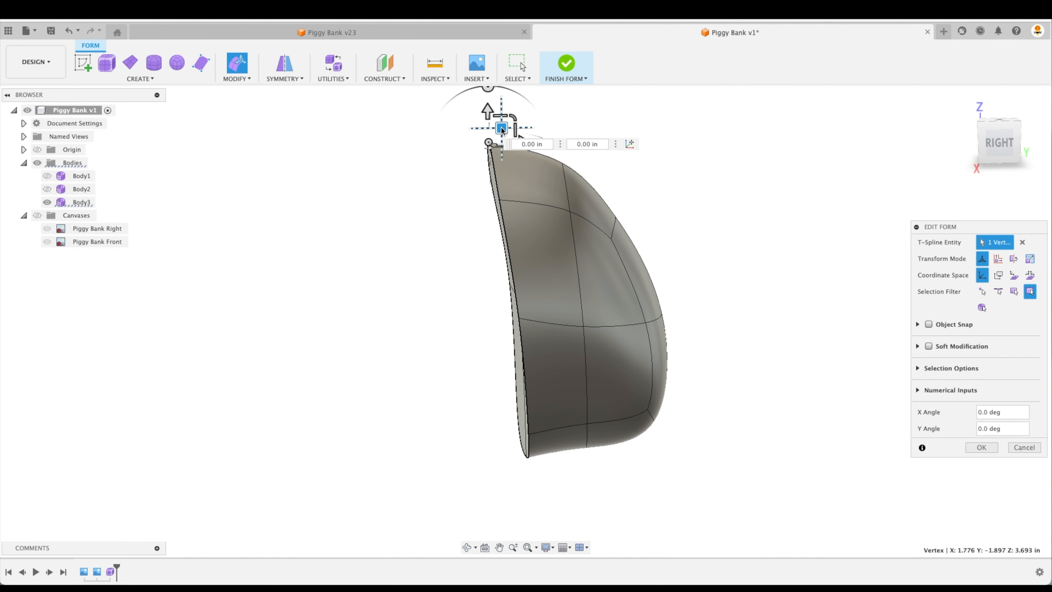
pyautogui.keyDown('shift'); pyautogui.moveTo(562, 190); pyautogui.dragTo(576, 209, button='middle'); pyautogui.keyUp('shift')
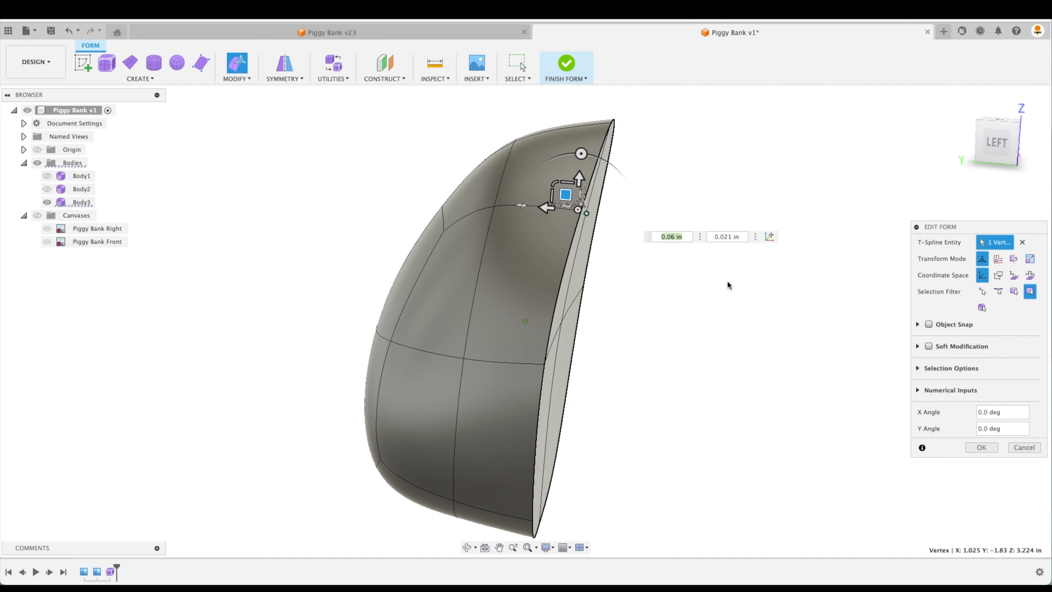
pyautogui.keyDown('shift'); pyautogui.moveTo(729, 285); pyautogui.dragTo(1017, 147, button='middle'); pyautogui.keyUp('shift')
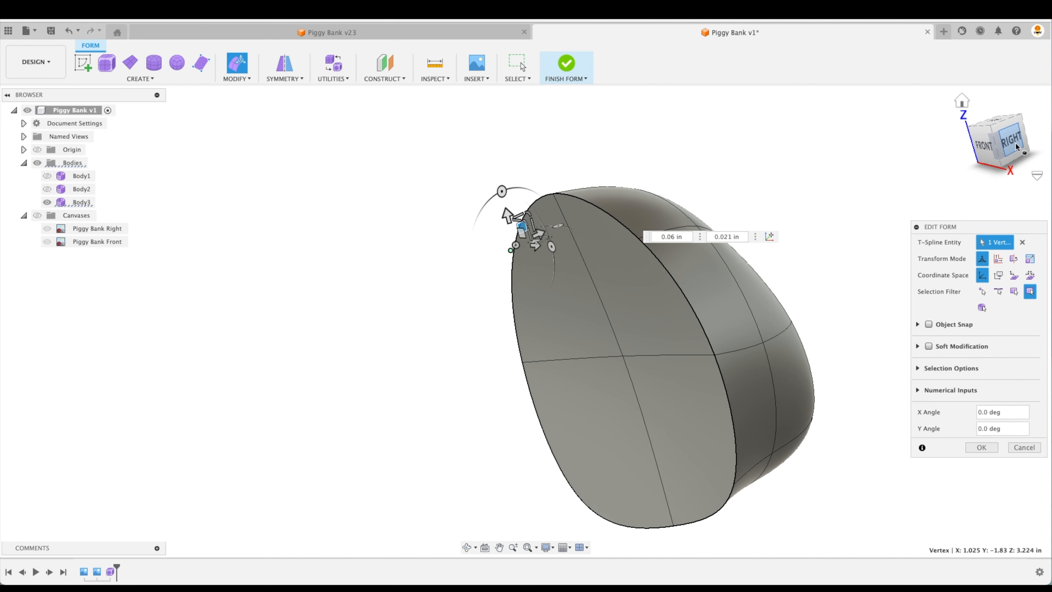
pyautogui.click(1016, 146)
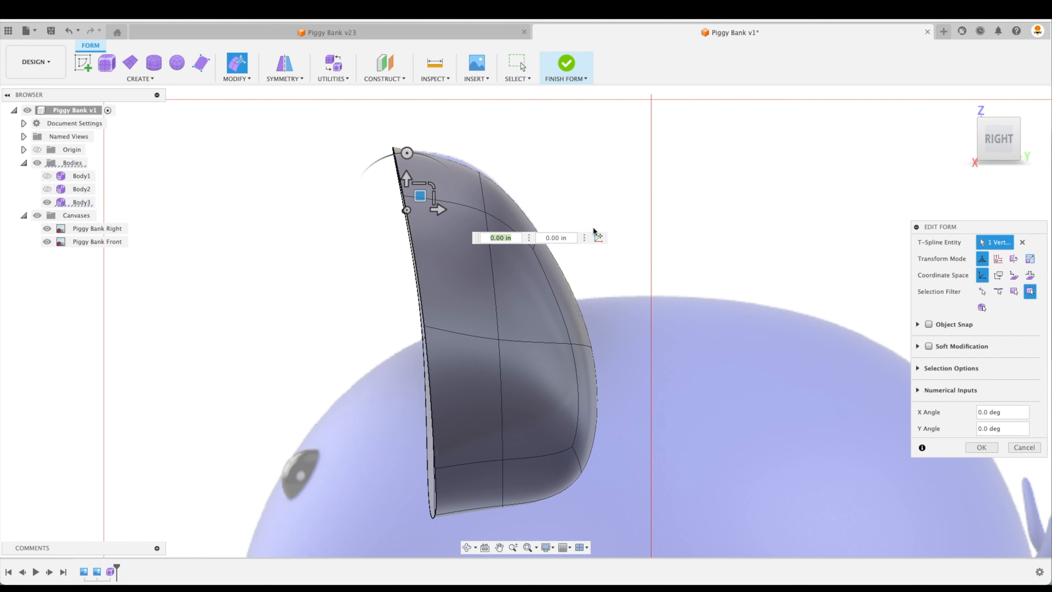
pyautogui.keyDown('shift'); pyautogui.moveTo(594, 231); pyautogui.dragTo(925, 188, button='middle'); pyautogui.keyUp('shift')
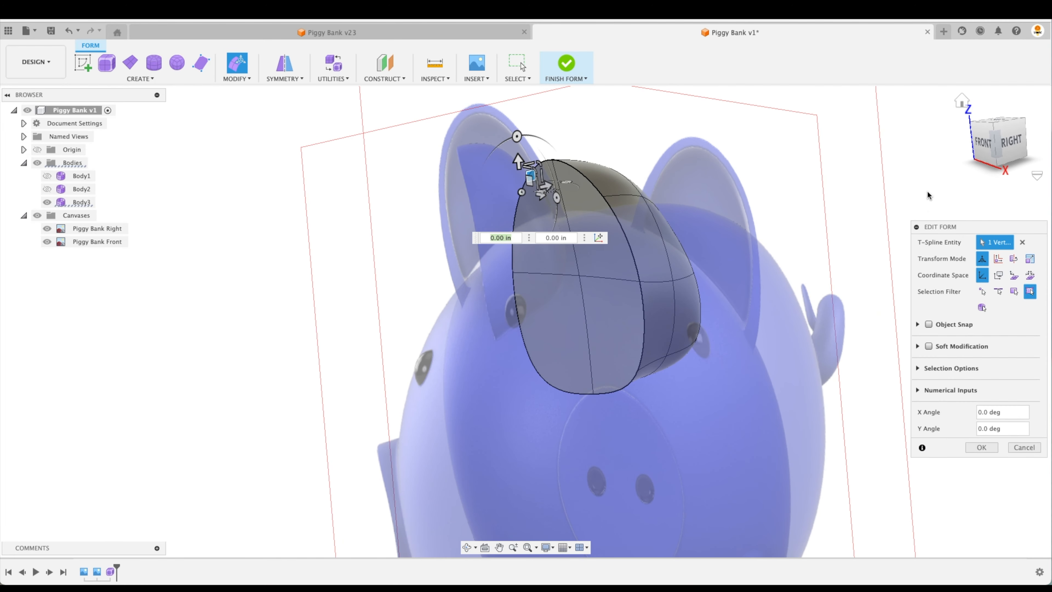
pyautogui.click(982, 447)
# Examine the hollow ears on the finished pig in the Piggy Bank v23 design and return to the Piggy Bank v1 form
pyautogui.keyDown('shift'); pyautogui.moveTo(982, 426); pyautogui.dragTo(721, 195, button='middle'); pyautogui.keyUp('shift')
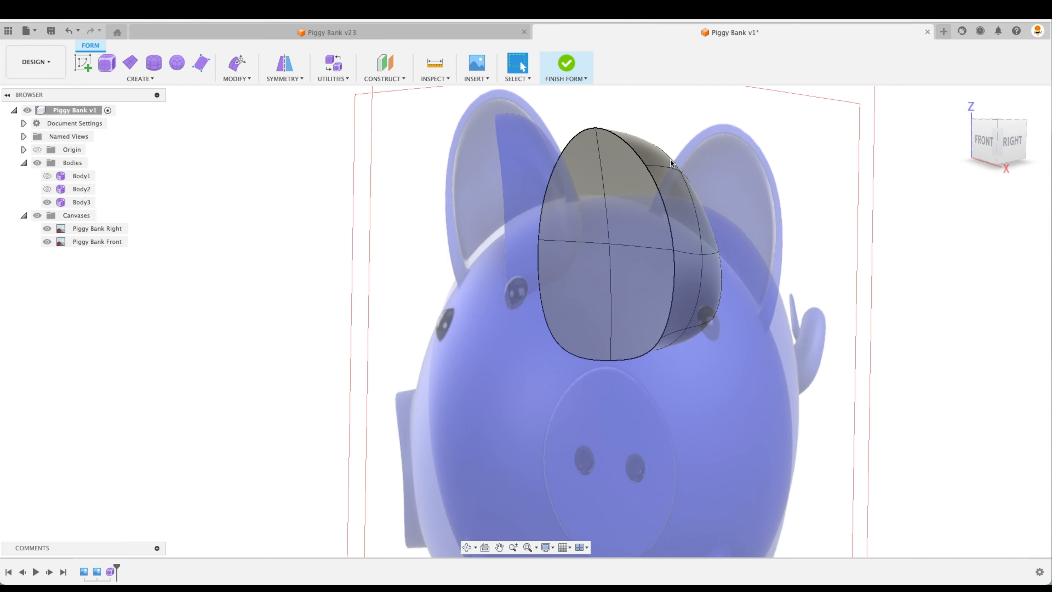
pyautogui.click(348, 32)
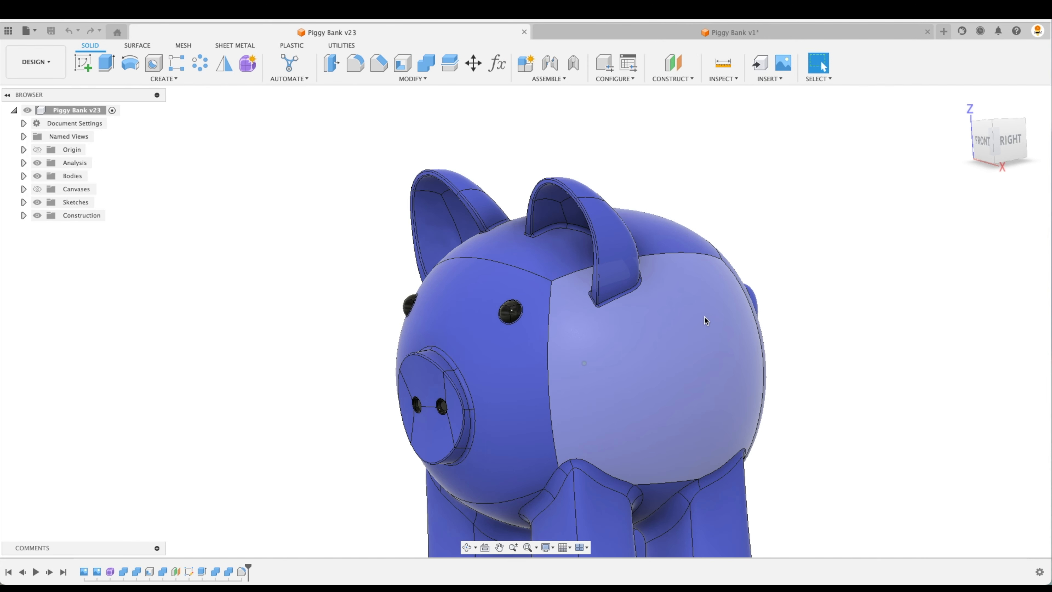
pyautogui.keyDown('shift'); pyautogui.moveTo(707, 320); pyautogui.dragTo(645, 307, button='middle'); pyautogui.keyUp('shift')
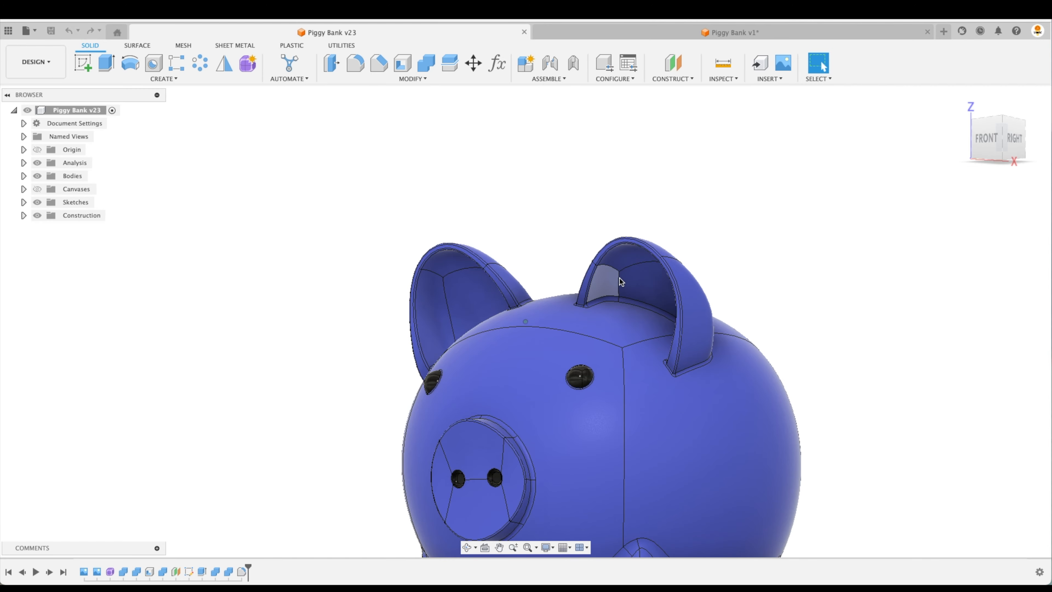
pyautogui.keyDown('shift'); pyautogui.moveTo(654, 292); pyautogui.dragTo(613, 249, button='middle'); pyautogui.keyUp('shift')
pyautogui.click(579, 34)
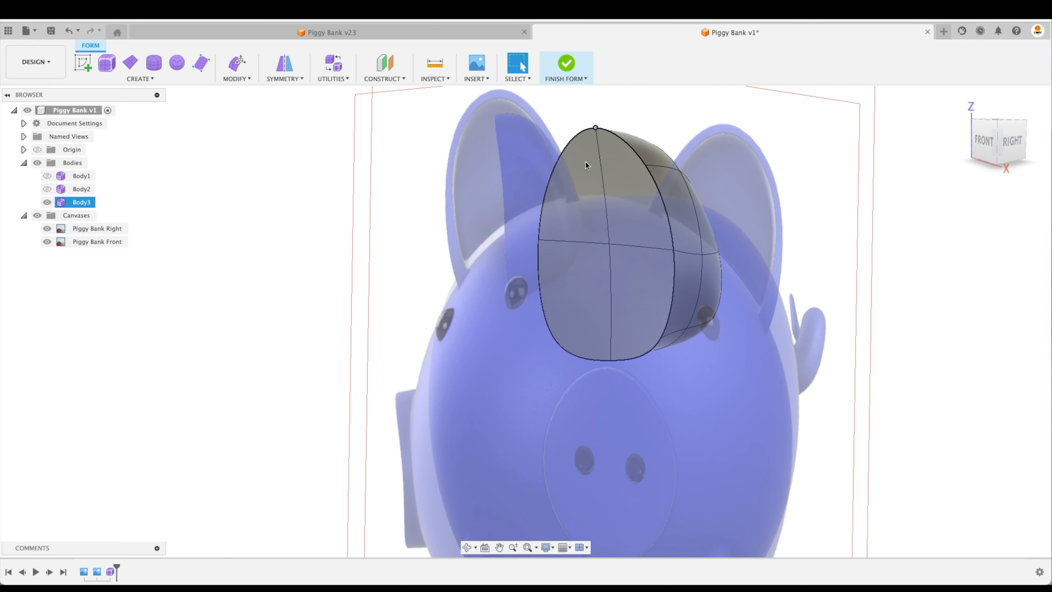
pyautogui.keyDown('shift'); pyautogui.moveTo(841, 220); pyautogui.dragTo(870, 242, button='middle'); pyautogui.keyUp('shift')
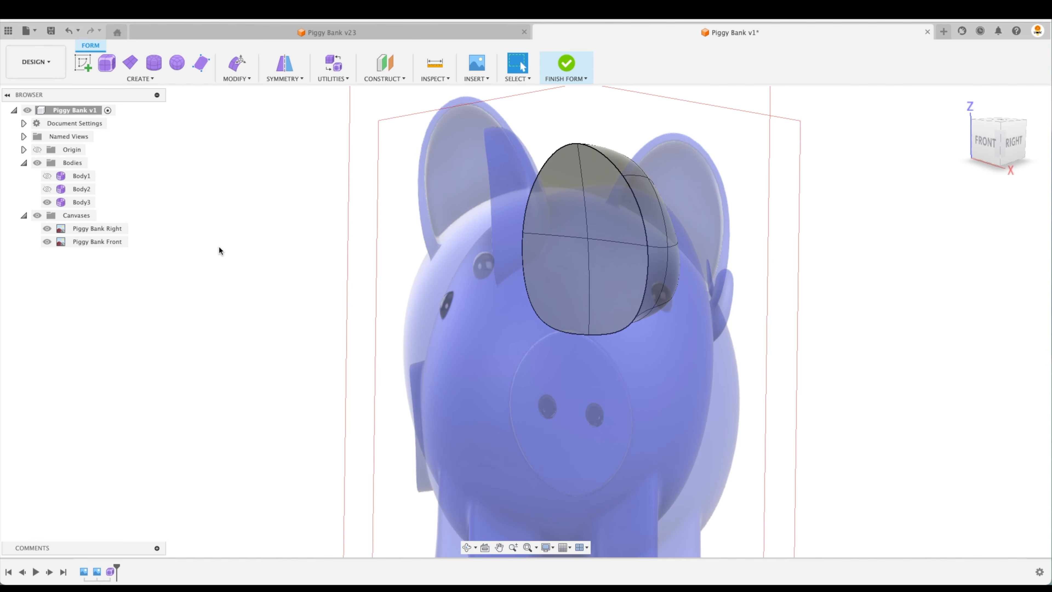
pyautogui.click(250, 79)
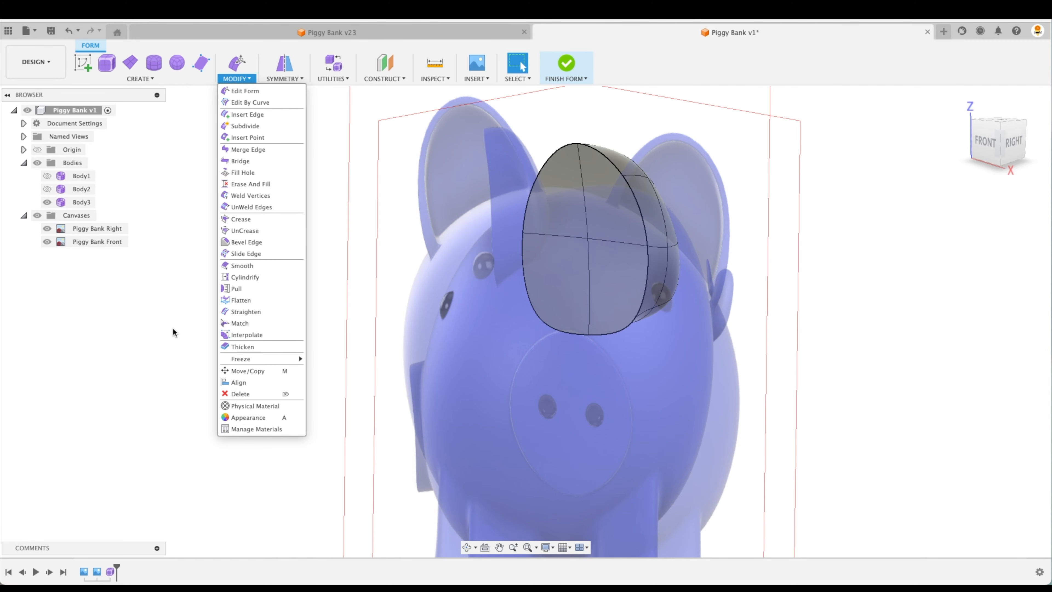
pyautogui.click(162, 347)
pyautogui.click(241, 79)
pyautogui.click(901, 259)
pyautogui.press('Delete')
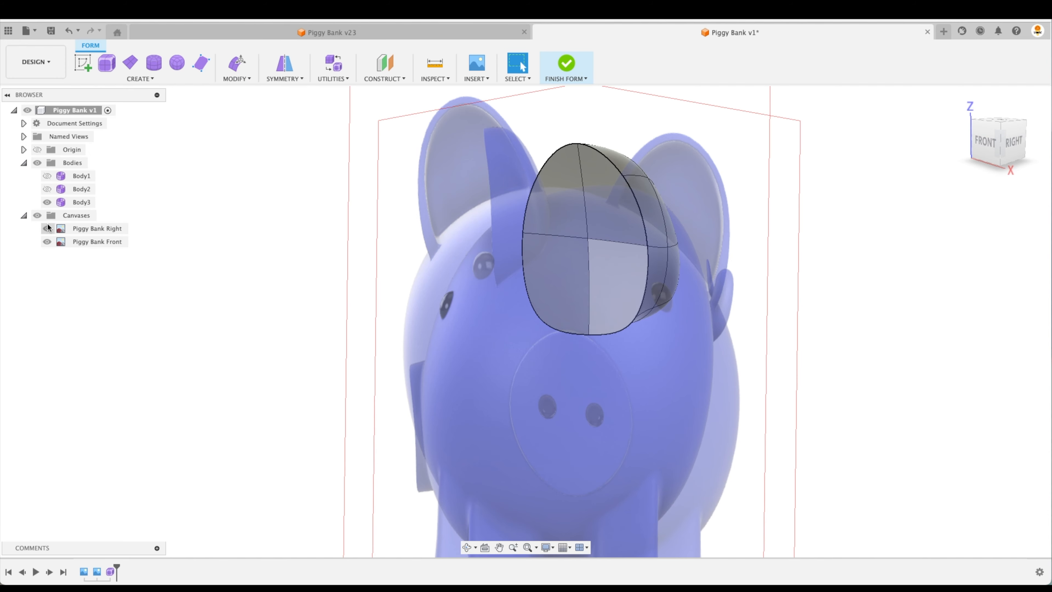
# Hide the canvases and delete the four faces that close the ear's front
pyautogui.click(37, 215)
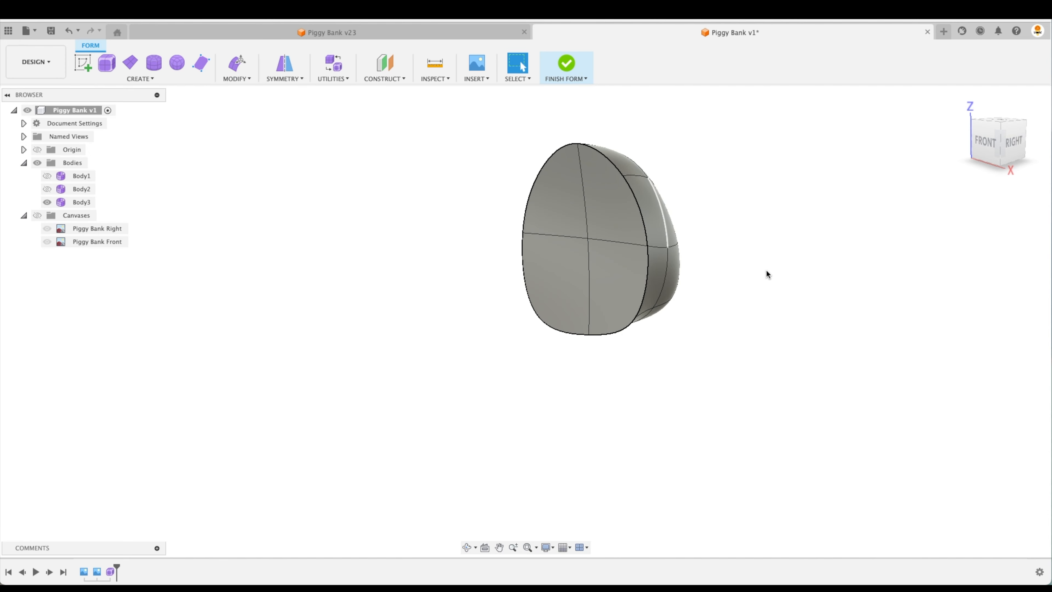
pyautogui.keyDown('shift'); pyautogui.moveTo(737, 269); pyautogui.dragTo(542, 211, button='middle'); pyautogui.keyUp('shift')
pyautogui.click(541, 211)
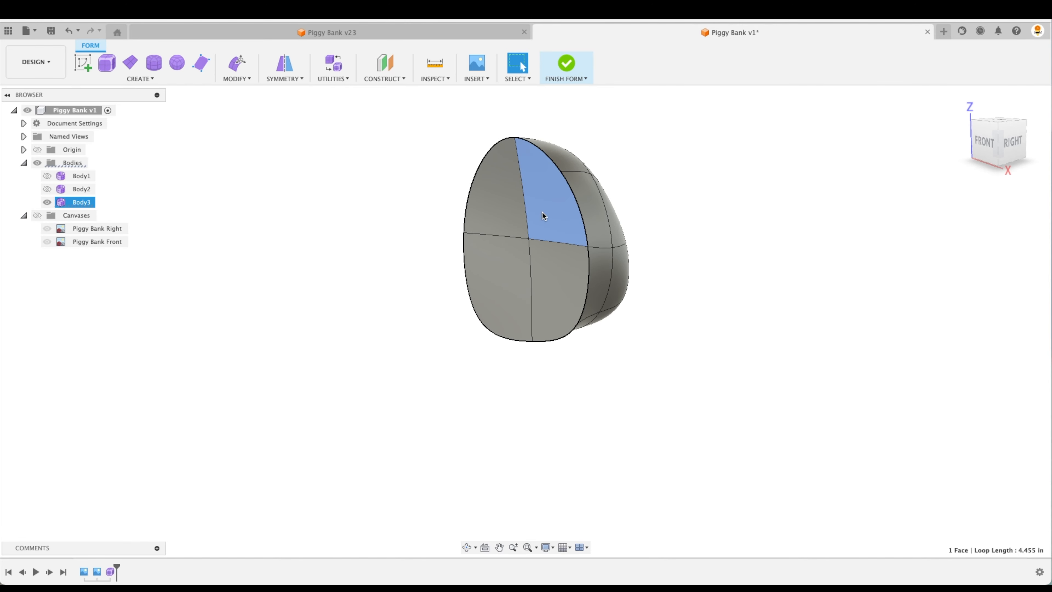
pyautogui.click(509, 213)
pyautogui.click(497, 270)
pyautogui.click(557, 270)
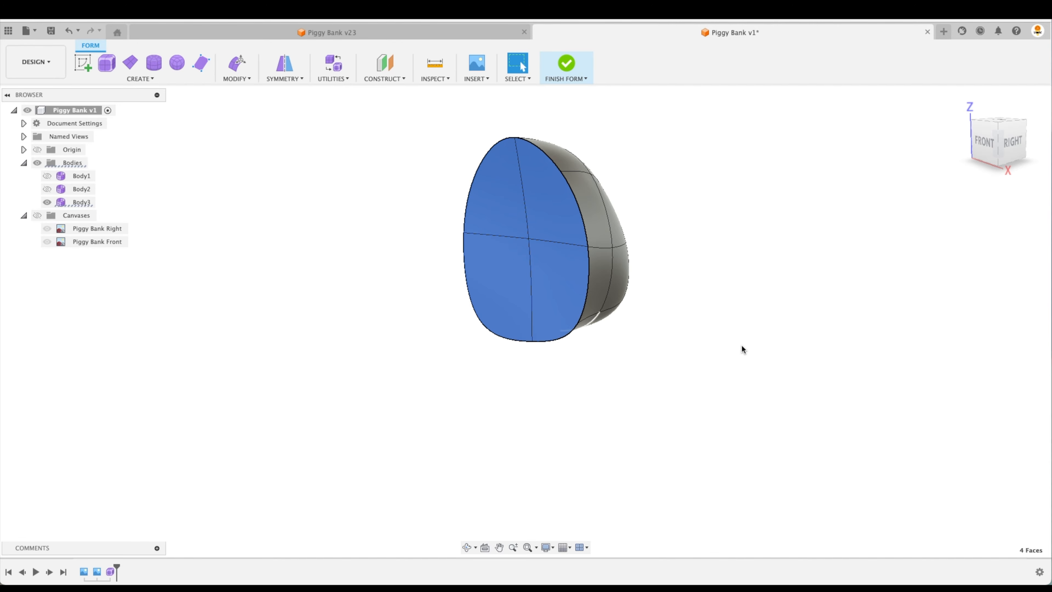
pyautogui.press('Delete')
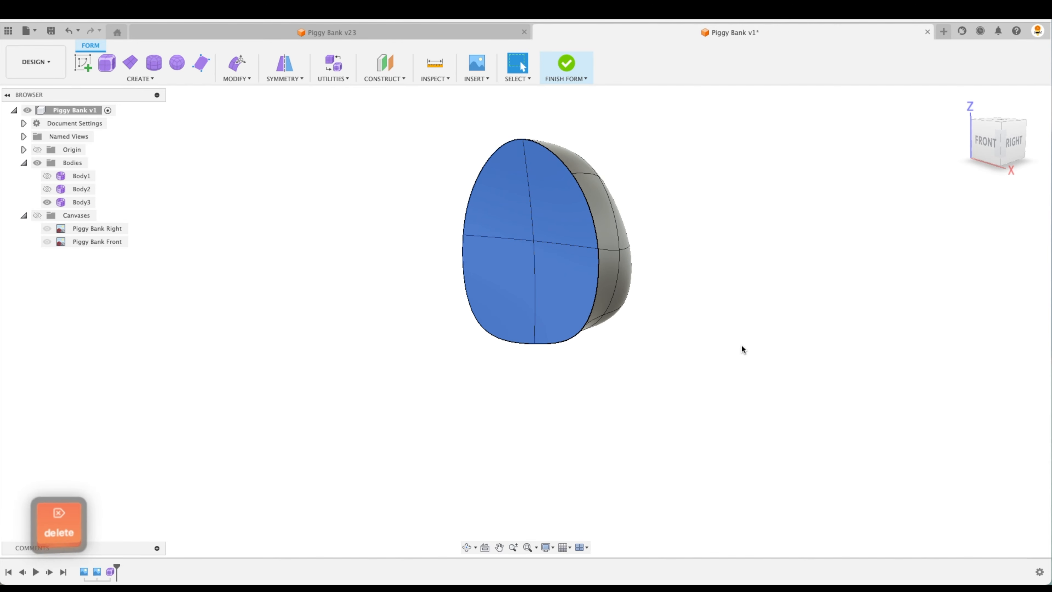
# Thicken the open ear body by -0.20 in with the Sharp type in the Normal direction
pyautogui.keyDown('shift'); pyautogui.moveTo(742, 345); pyautogui.dragTo(780, 357, button='middle'); pyautogui.keyUp('shift')
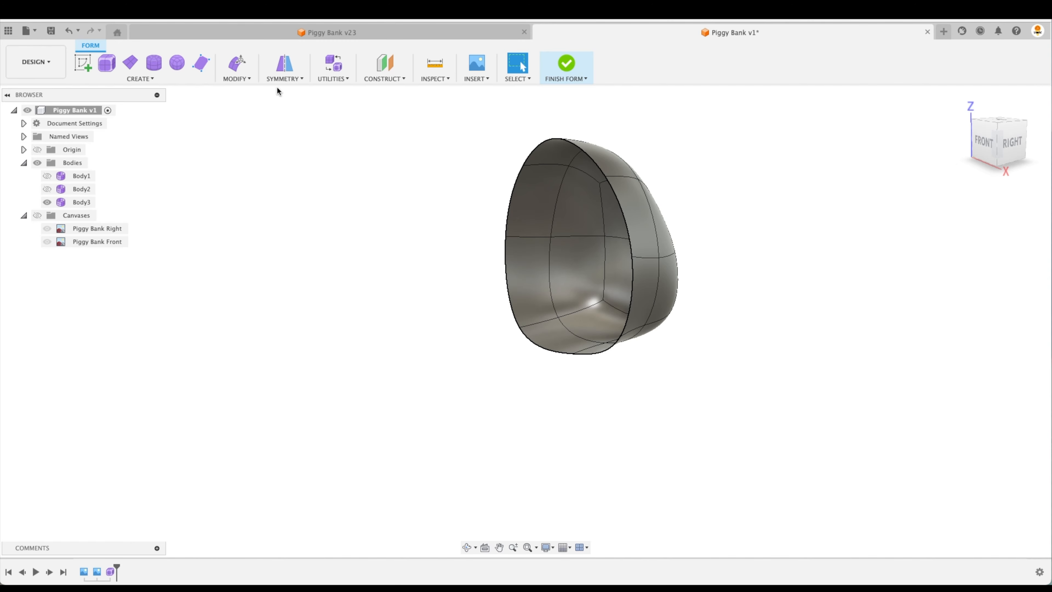
pyautogui.click(243, 79)
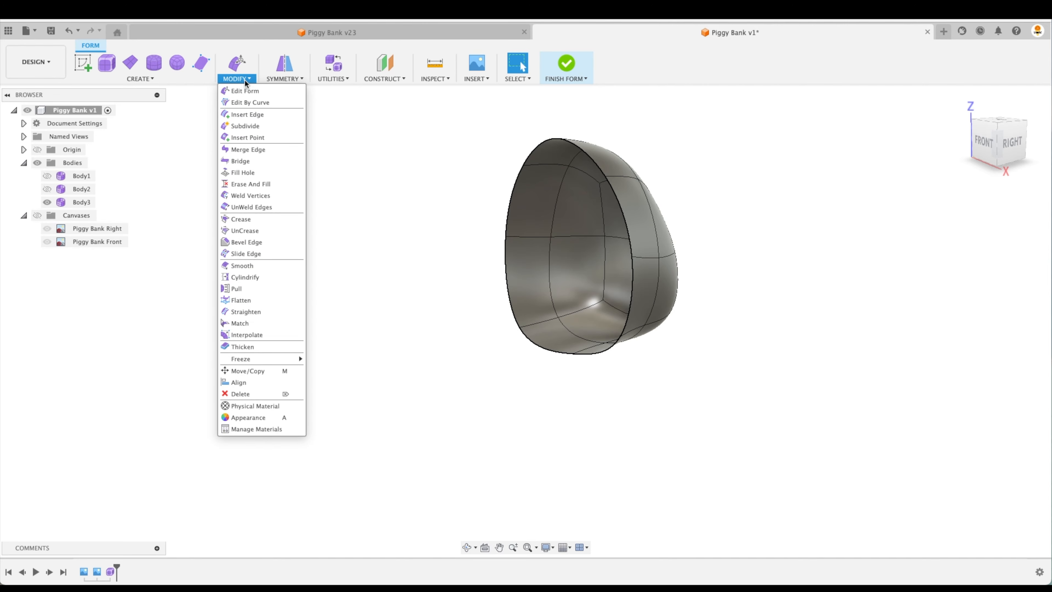
pyautogui.click(263, 346)
pyautogui.click(590, 199)
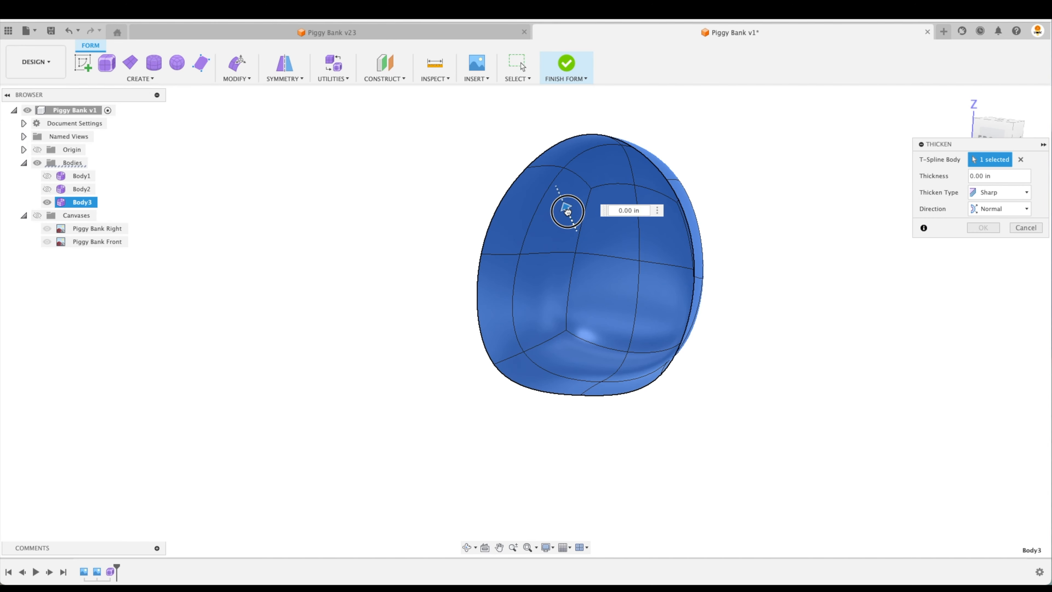
pyautogui.moveTo(569, 212); pyautogui.dragTo(572, 219)
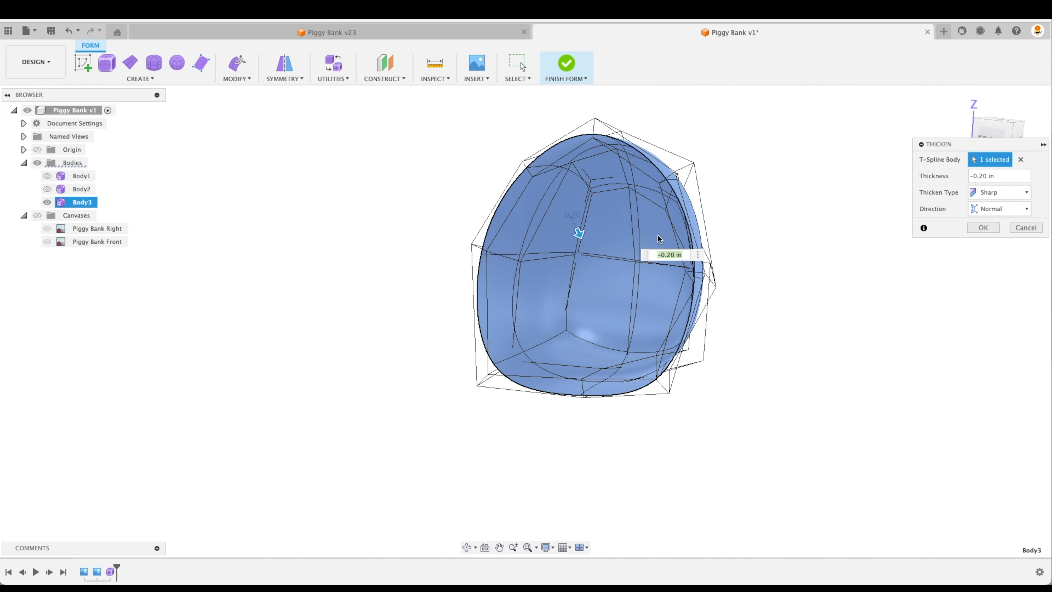
pyautogui.click(989, 227)
pyautogui.keyDown('shift'); pyautogui.hscroll(5, 986, 229); pyautogui.keyUp('shift')
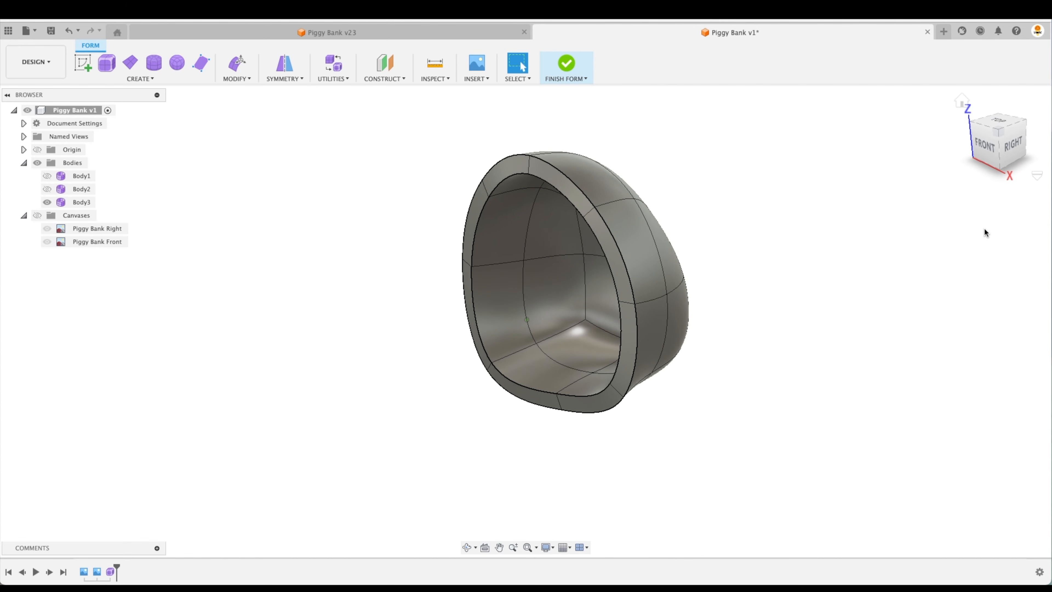
pyautogui.keyDown('shift'); pyautogui.hscroll(-4, 984, 228); pyautogui.keyUp('shift')
pyautogui.keyDown('shift'); pyautogui.hscroll(-5, 984, 228); pyautogui.keyUp('shift')
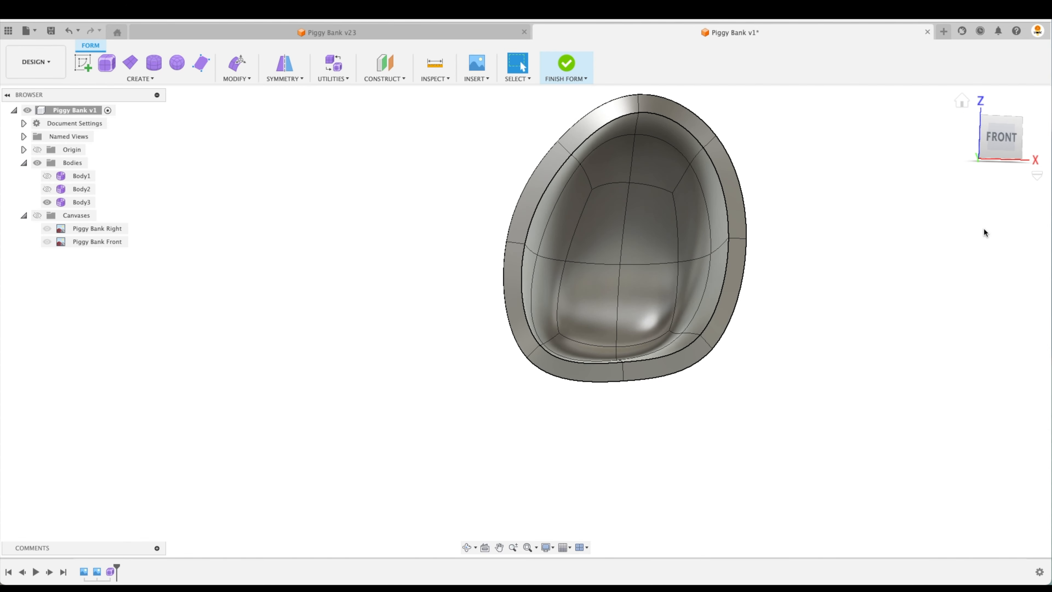
# Undo the last thickening and thicken the open ear body by -0.10 in with the Sharp type in the Normal direction
pyautogui.keyDown('shift'); pyautogui.hscroll(4, 930, 224); pyautogui.keyUp('shift')
pyautogui.keyDown('shift'); pyautogui.hscroll(-1, 929, 228); pyautogui.keyUp('shift')
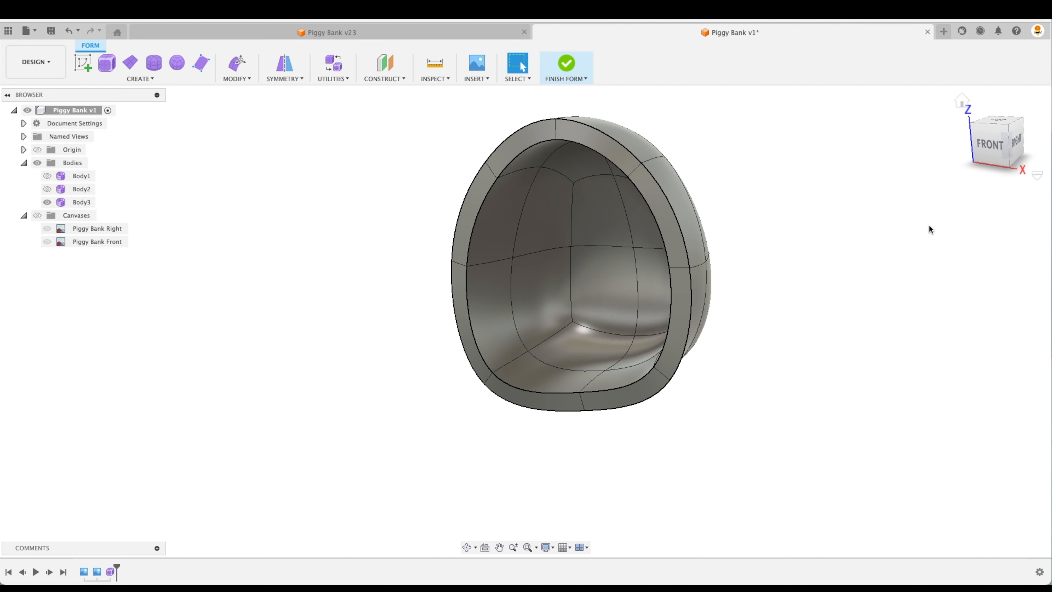
pyautogui.press('super+z')
pyautogui.click(237, 79)
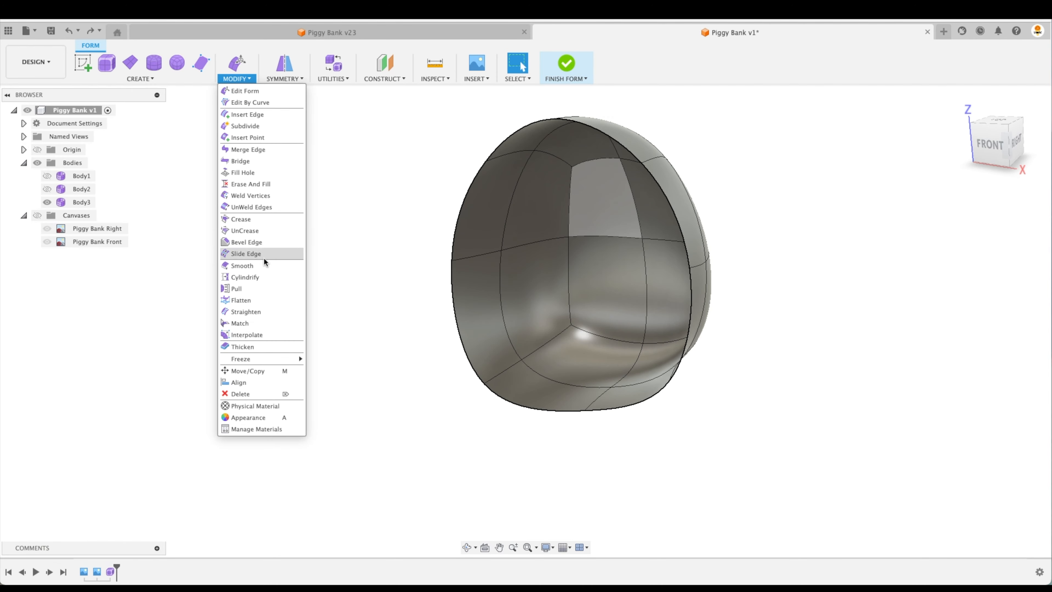
pyautogui.click(270, 346)
pyautogui.click(515, 204)
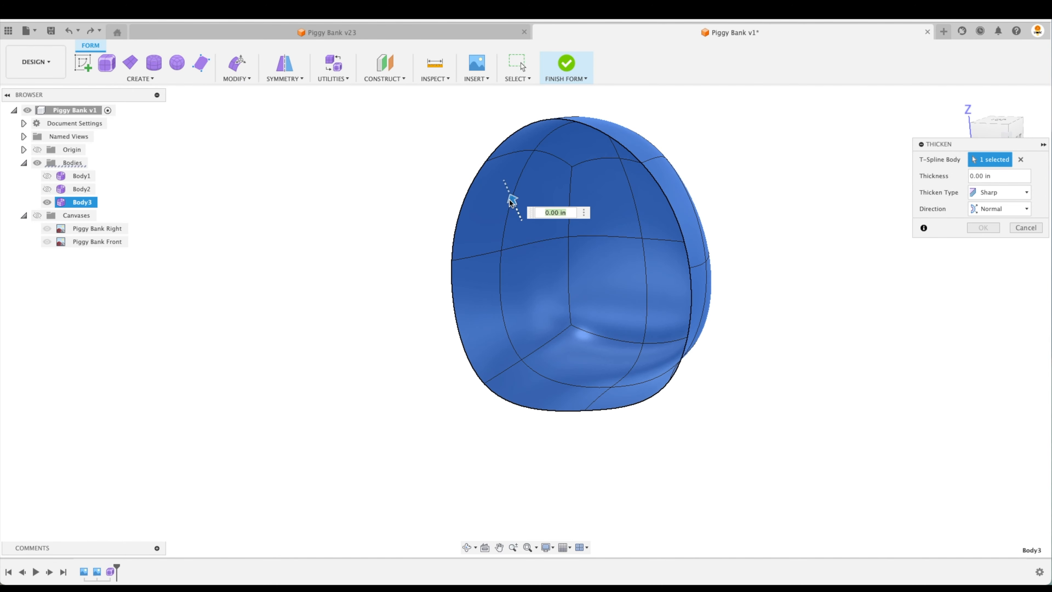
pyautogui.moveTo(512, 202); pyautogui.dragTo(515, 206)
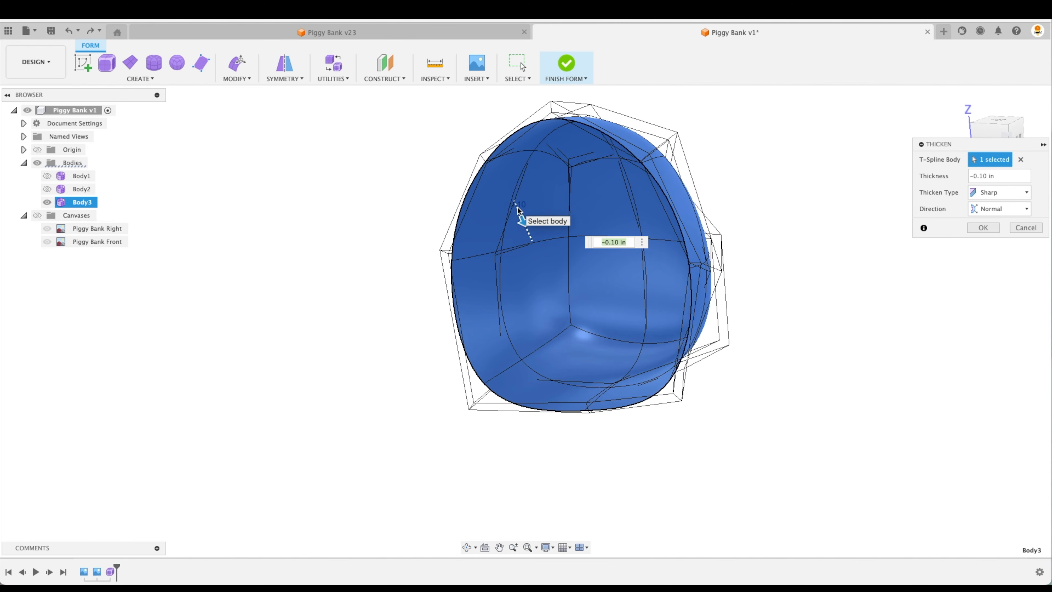
pyautogui.press('Return')
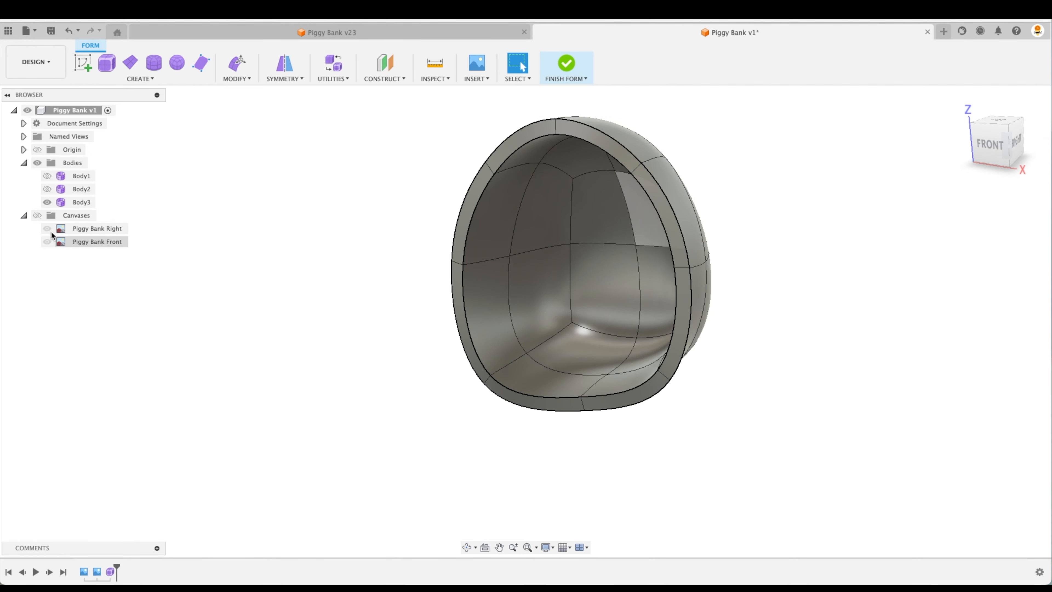
# Show the pig's main body and check how the thinner hollow ear sits on it
pyautogui.click(45, 189)
pyautogui.click(47, 176)
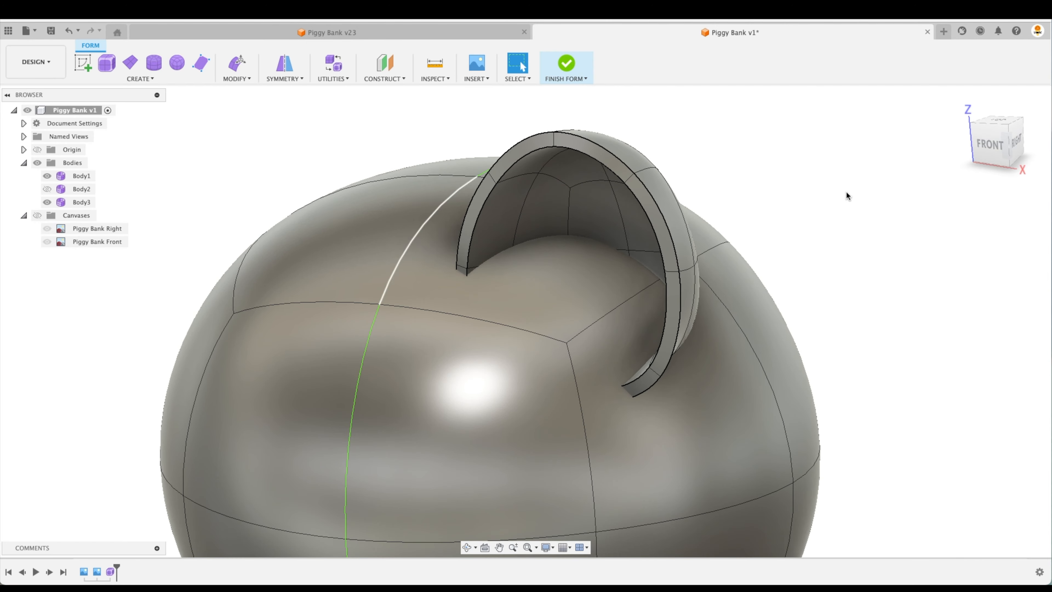
pyautogui.keyDown('shift'); pyautogui.hscroll(10, 873, 204); pyautogui.keyUp('shift')
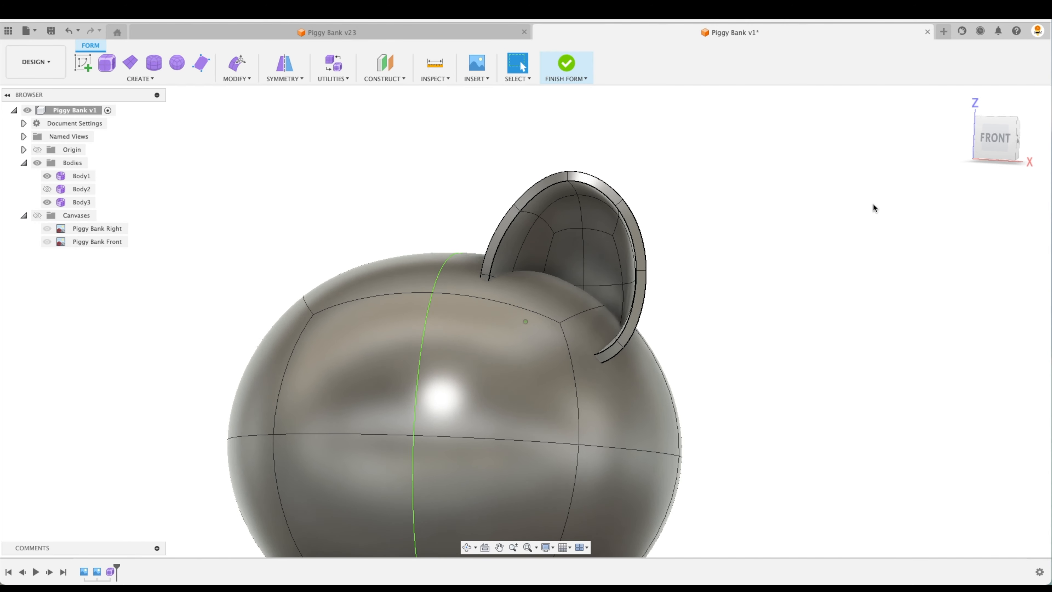
pyautogui.keyDown('shift'); pyautogui.hscroll(-10, 873, 203); pyautogui.keyUp('shift')
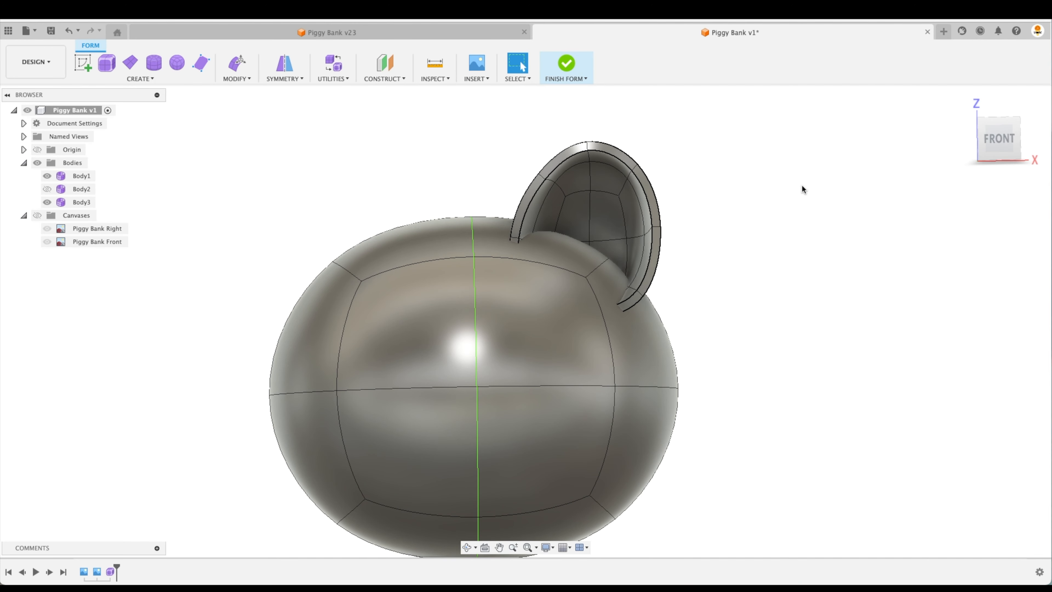
pyautogui.keyDown('shift'); pyautogui.hscroll(3, 893, 207); pyautogui.keyUp('shift')
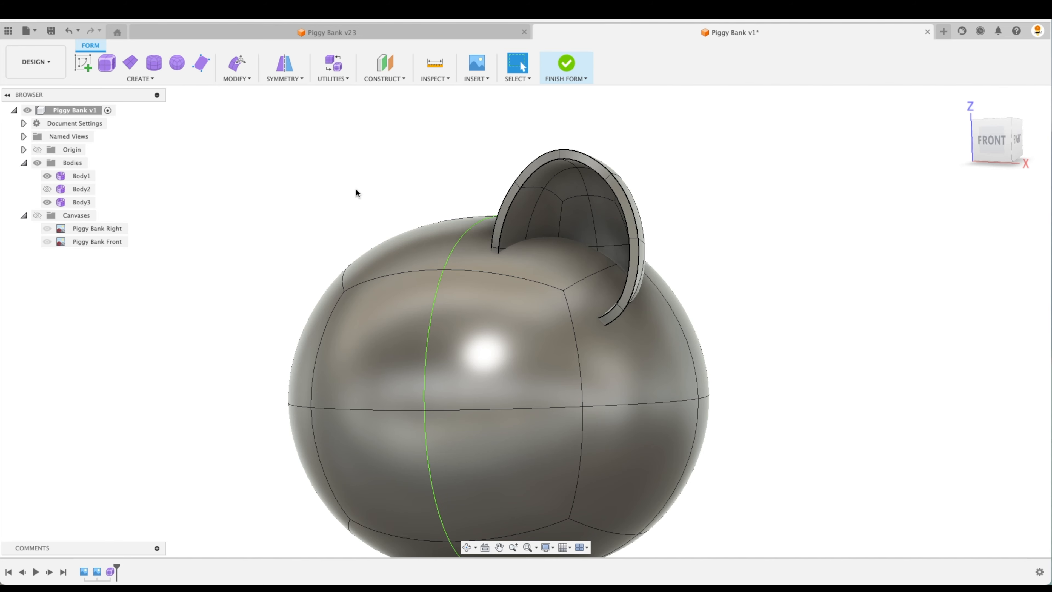
# Mirror-duplicate the ear body across the pig's vertical centre plane with Weld enabled
pyautogui.click(293, 79)
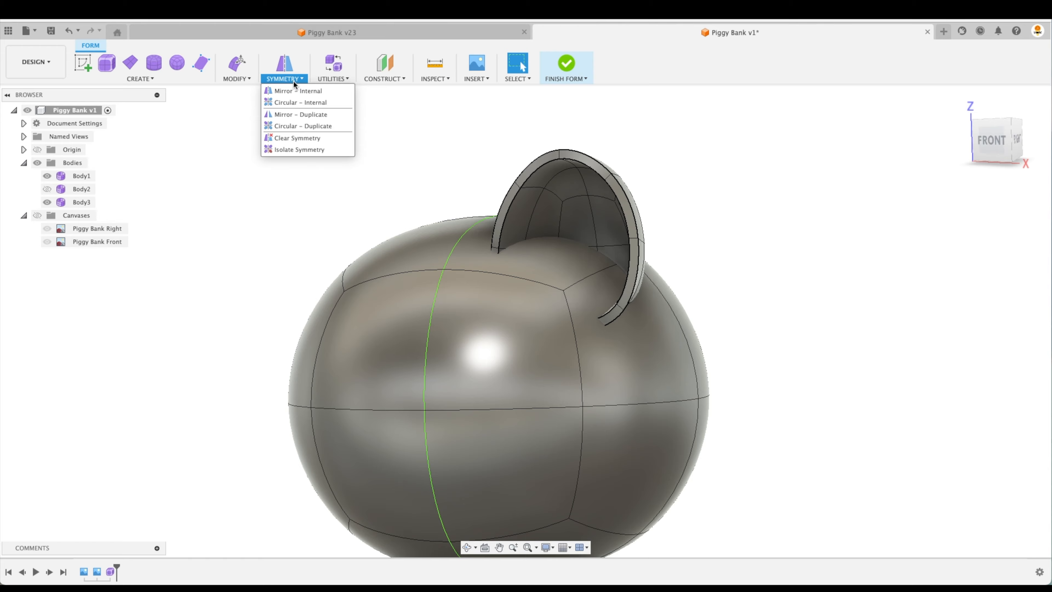
pyautogui.click(309, 115)
pyautogui.click(562, 174)
pyautogui.click(527, 331)
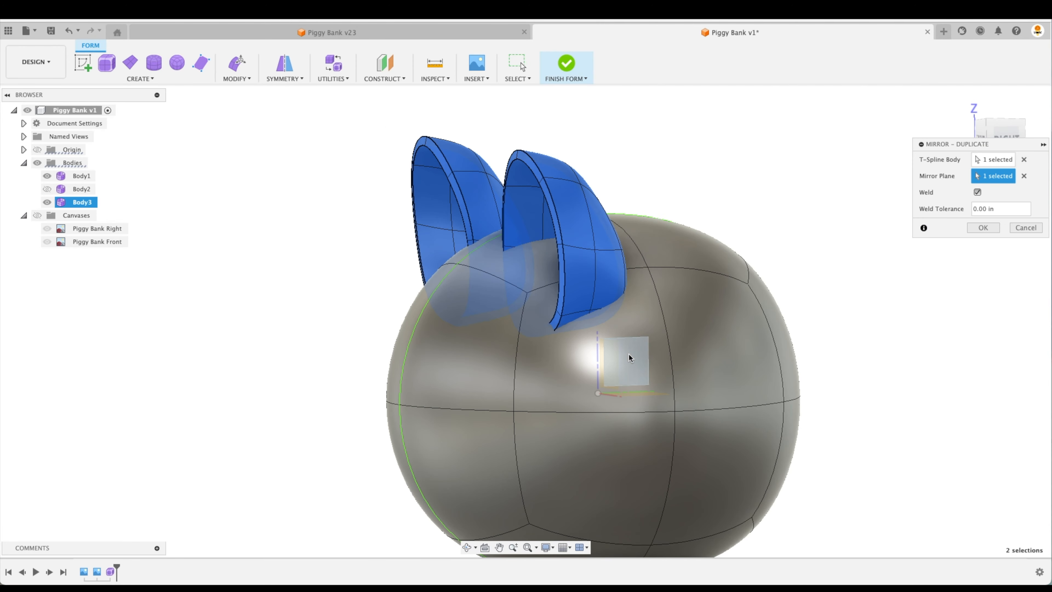
pyautogui.click(983, 228)
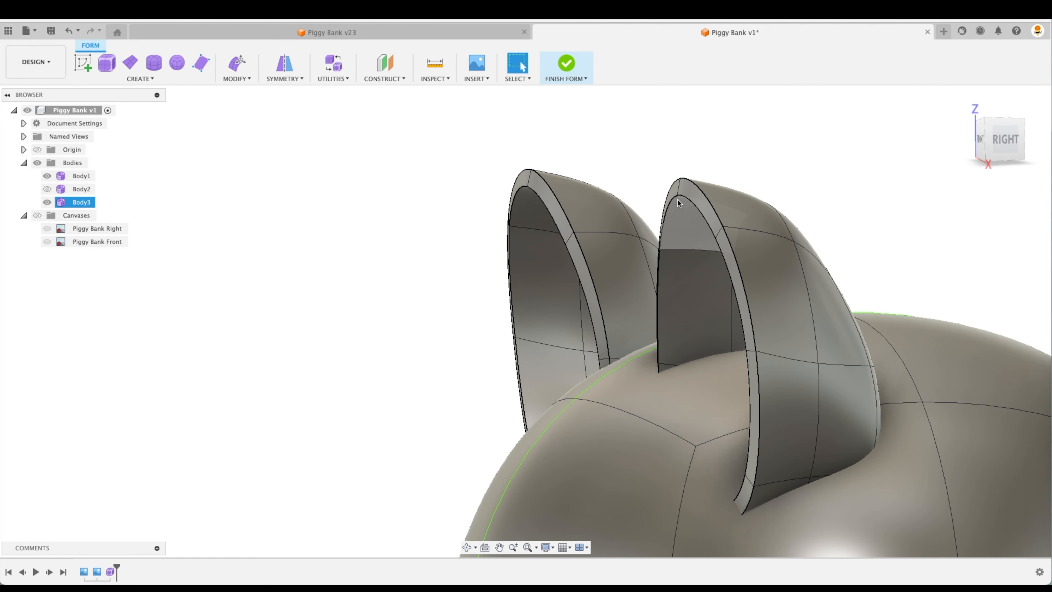
# Move the inner rim's top vertex 0.079 in back and 0.004 in up, and its two upper side vertices 0.067 in back and 0.009 in up
pyautogui.click(678, 196)
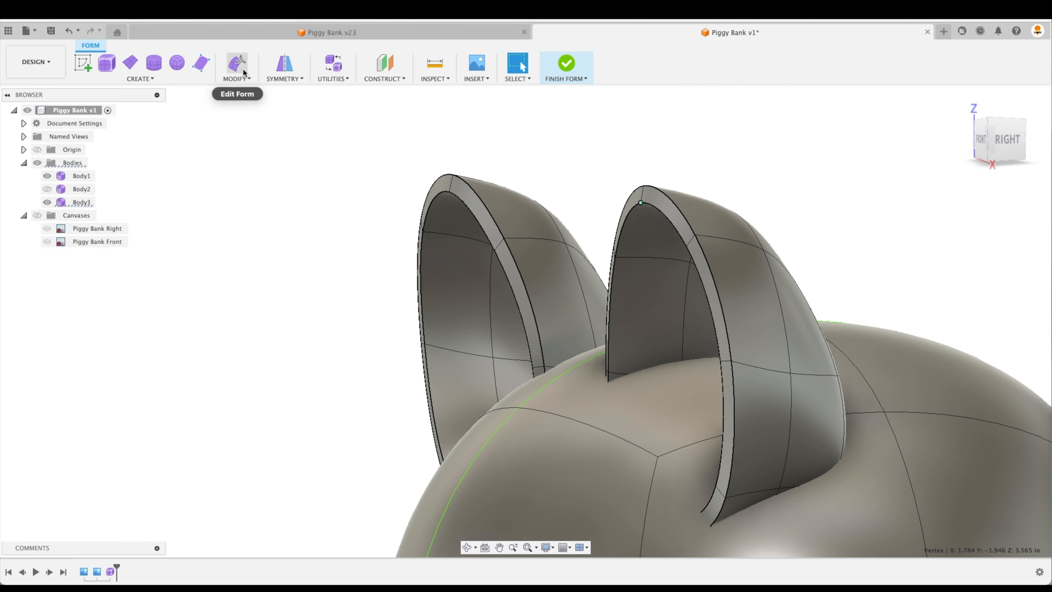
pyautogui.click(237, 63)
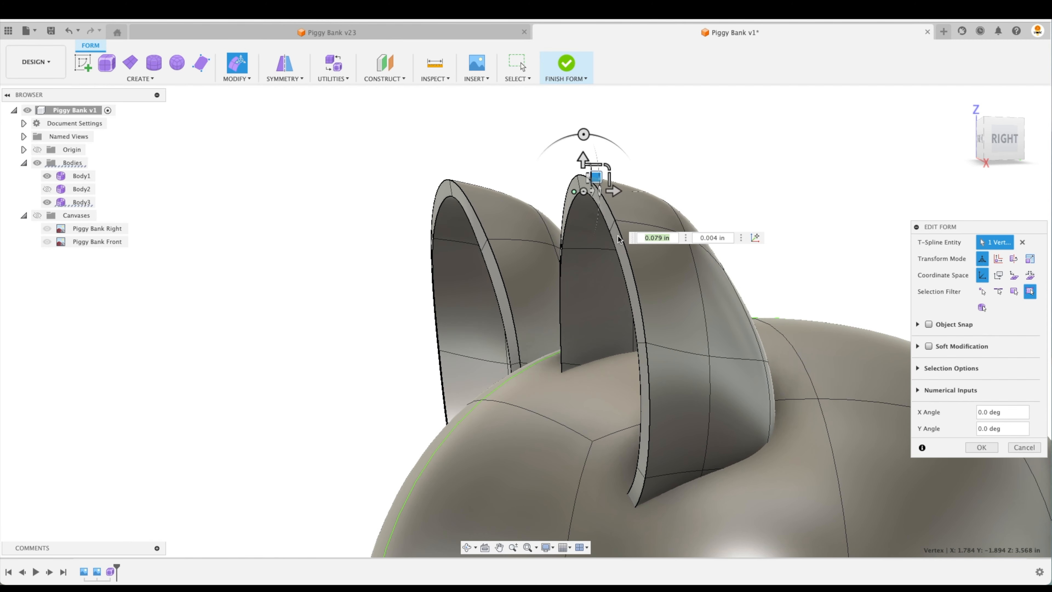
pyautogui.click(609, 233)
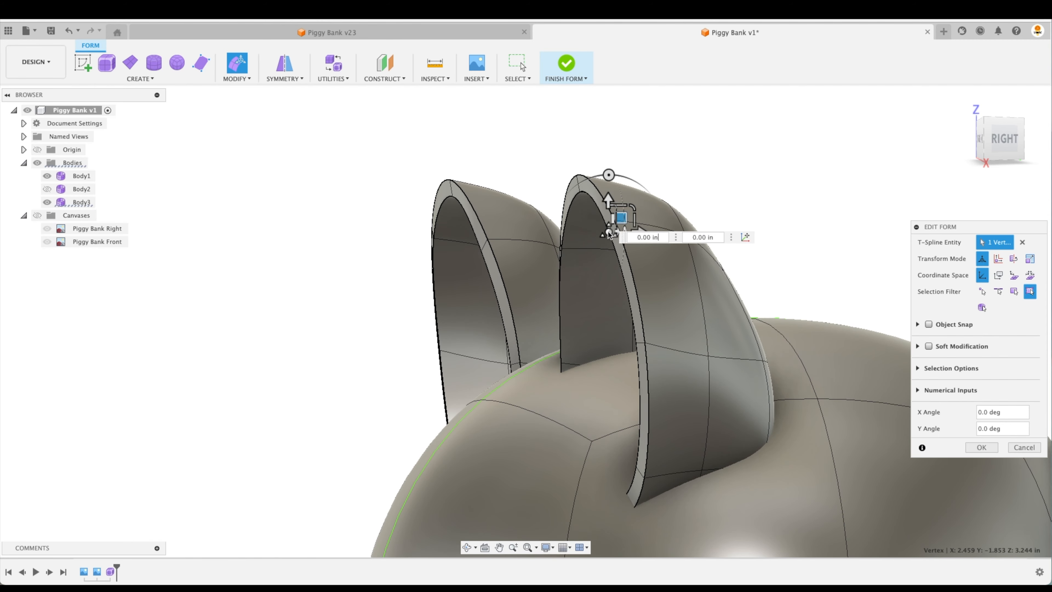
pyautogui.keyDown('shift'); pyautogui.click(562, 250); pyautogui.keyUp('shift')
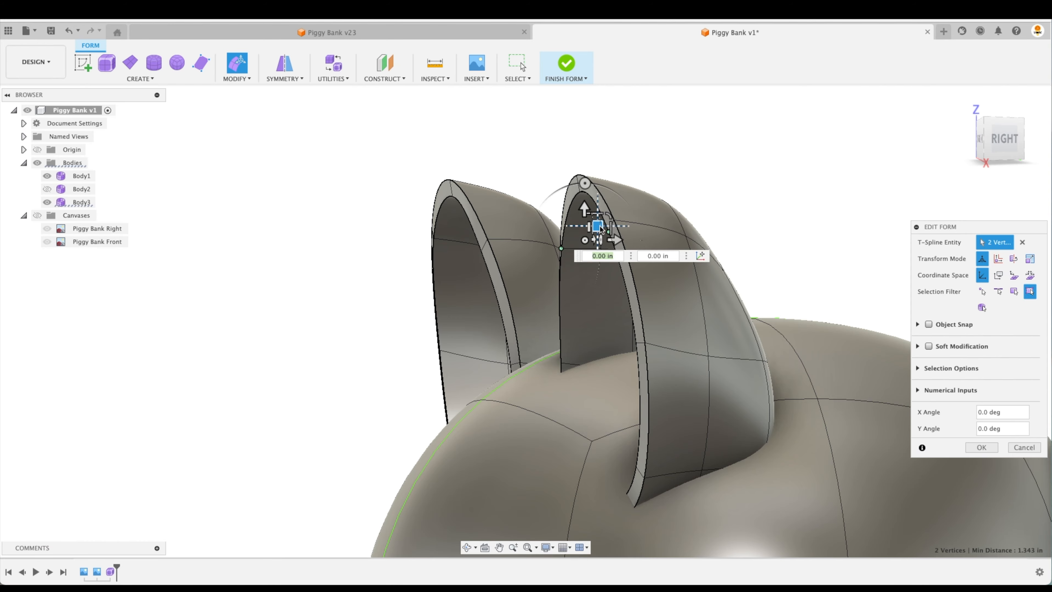
pyautogui.moveTo(600, 229); pyautogui.dragTo(607, 226)
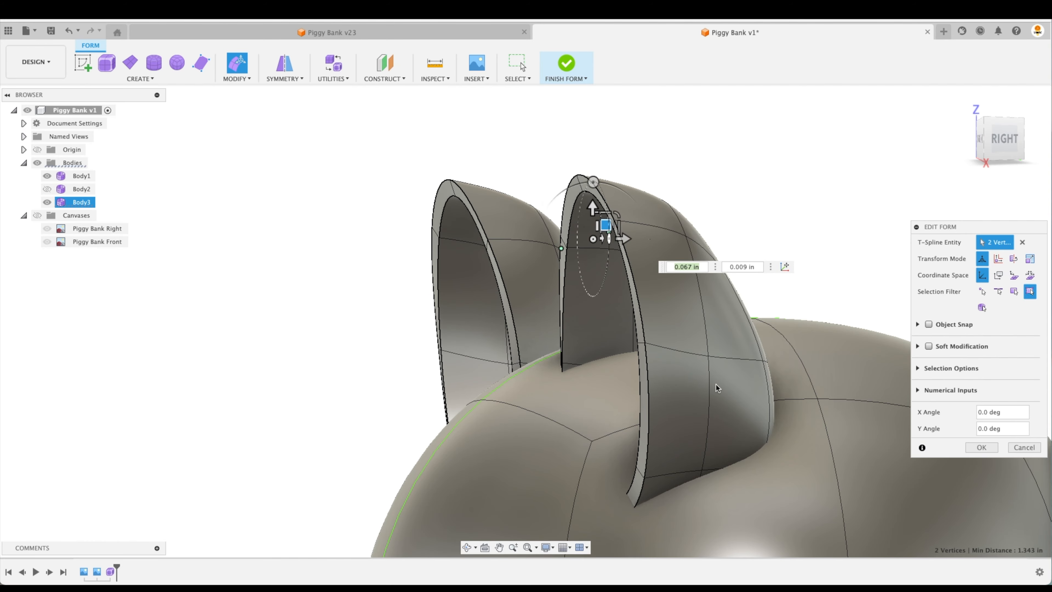
pyautogui.keyDown('shift'); pyautogui.moveTo(716, 388); pyautogui.dragTo(508, 289, button='middle'); pyautogui.keyUp('shift')
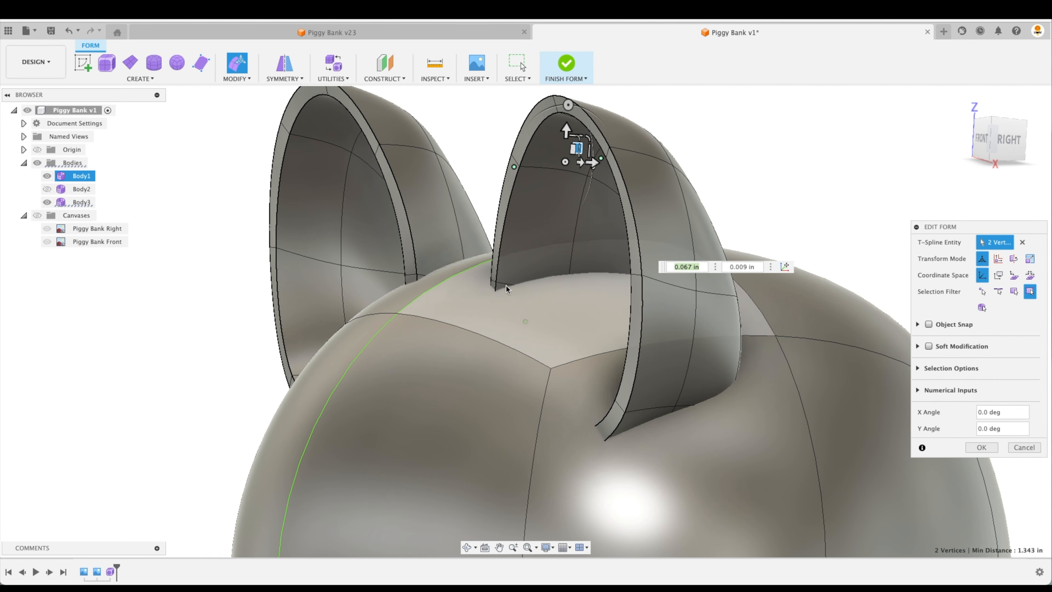
# Move the two lower vertices of the ear's inner rim 0.061 in back and 0.003 in up, and finish the form edit
pyautogui.click(497, 285)
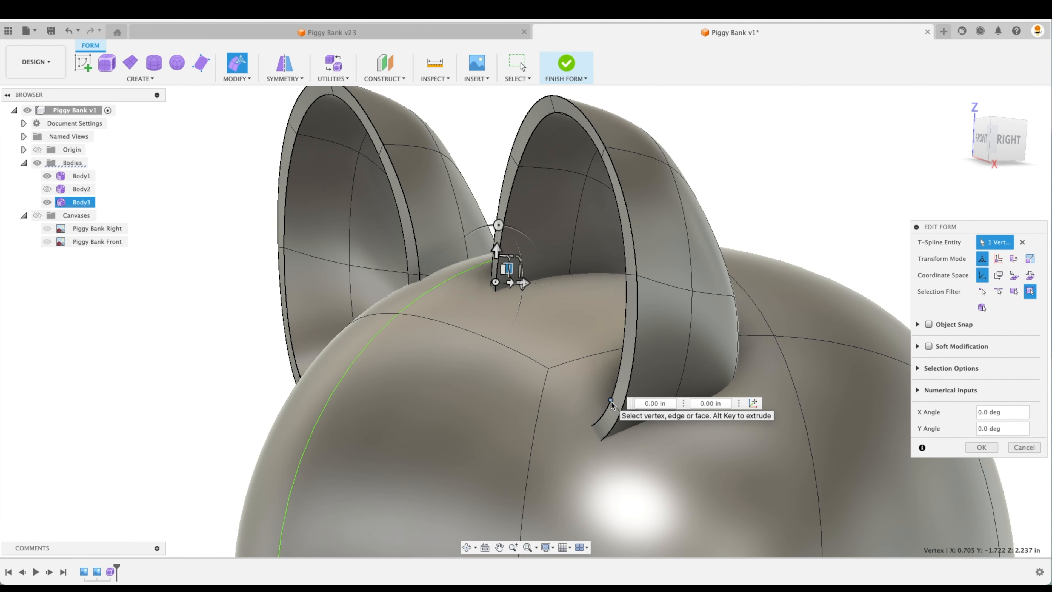
pyautogui.keyDown('shift'); pyautogui.click(611, 401); pyautogui.keyUp('shift')
pyautogui.keyDown('shift'); pyautogui.moveTo(576, 344); pyautogui.dragTo(547, 328, button='middle'); pyautogui.keyUp('shift')
pyautogui.moveTo(547, 327); pyautogui.dragTo(554, 329)
pyautogui.keyDown('shift'); pyautogui.moveTo(554, 329); pyautogui.dragTo(881, 238, button='middle'); pyautogui.keyUp('shift')
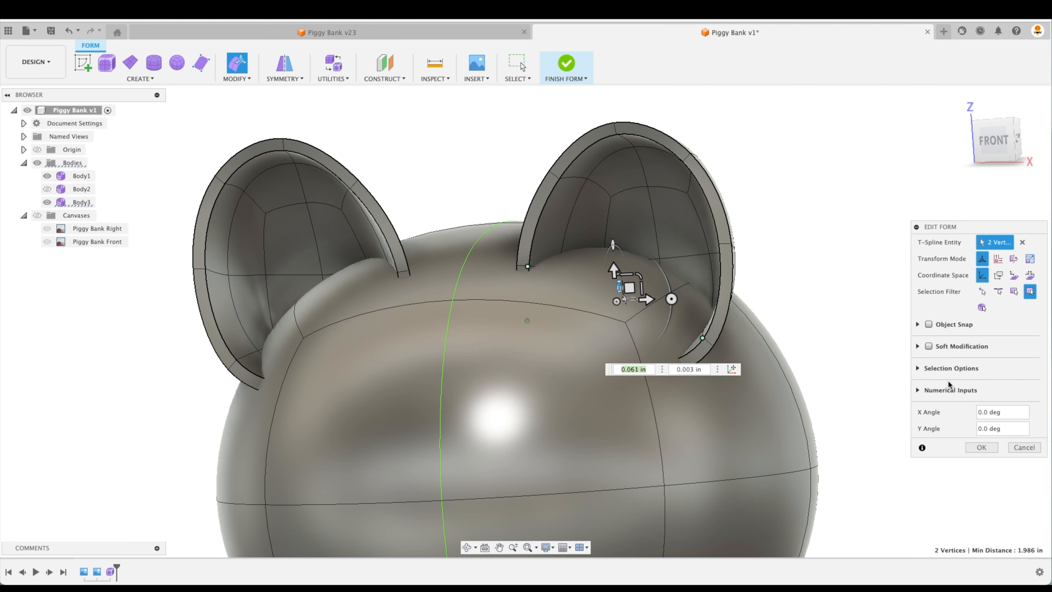
pyautogui.click(982, 448)
pyautogui.keyDown('shift'); pyautogui.moveTo(958, 406); pyautogui.dragTo(71, 236, button='middle'); pyautogui.keyUp('shift')
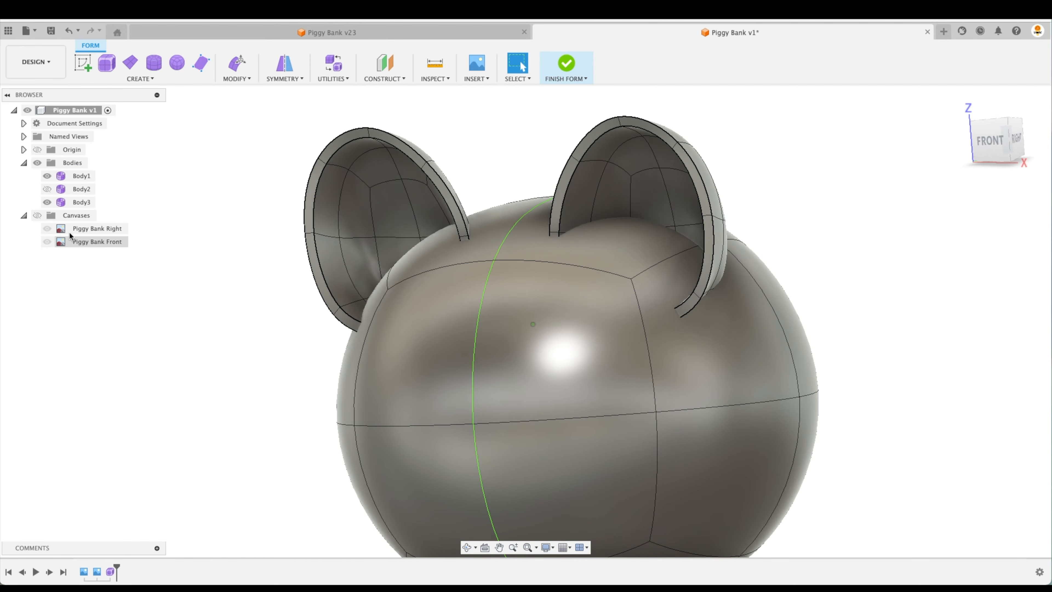
# Show the legs and the Piggy Bank Front canvas, and view the whole pig from the front
pyautogui.click(47, 189)
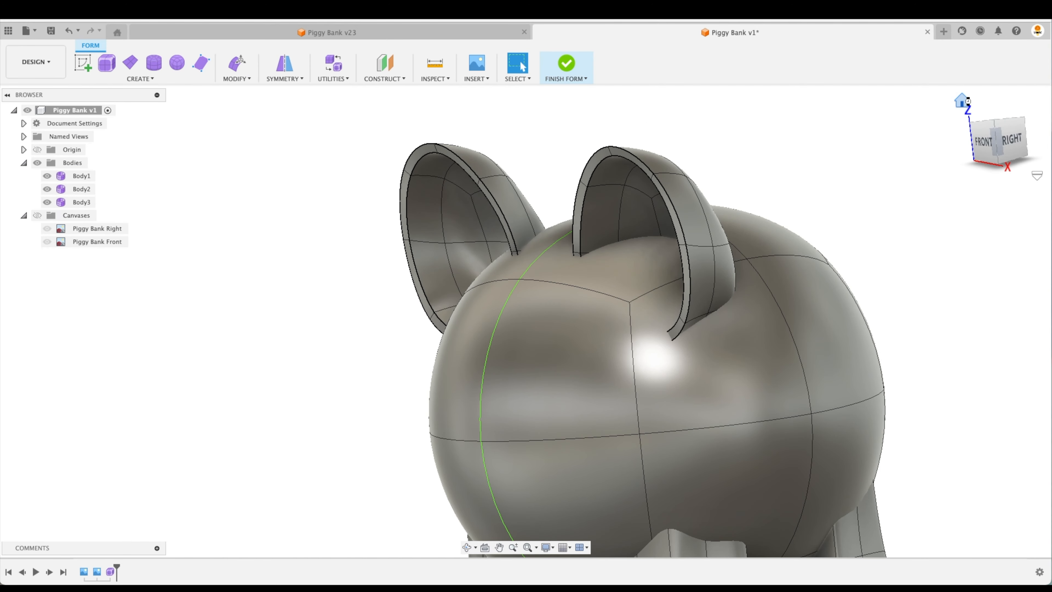
pyautogui.click(967, 100)
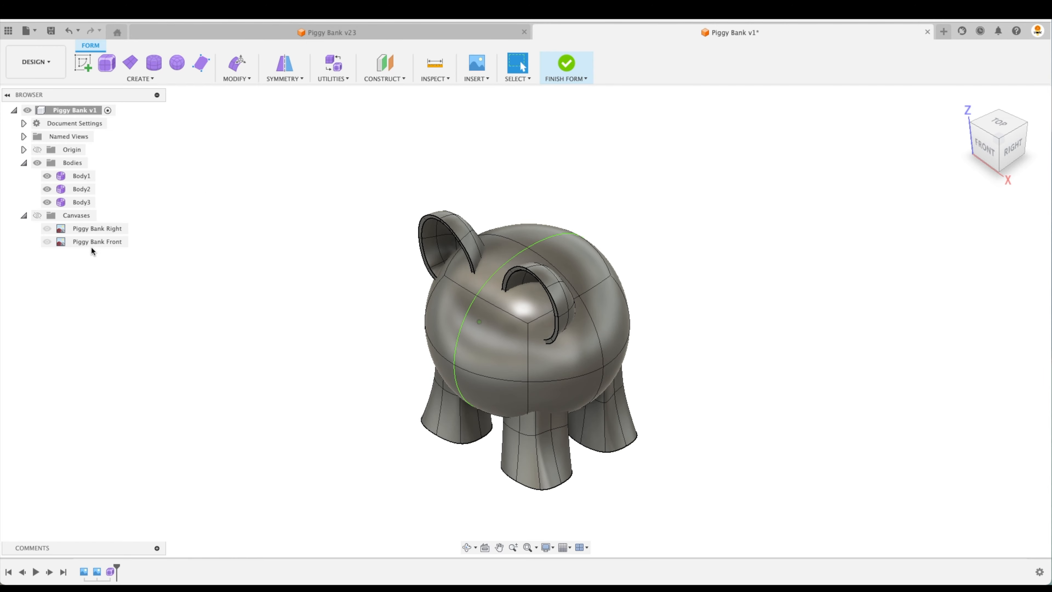
pyautogui.click(47, 242)
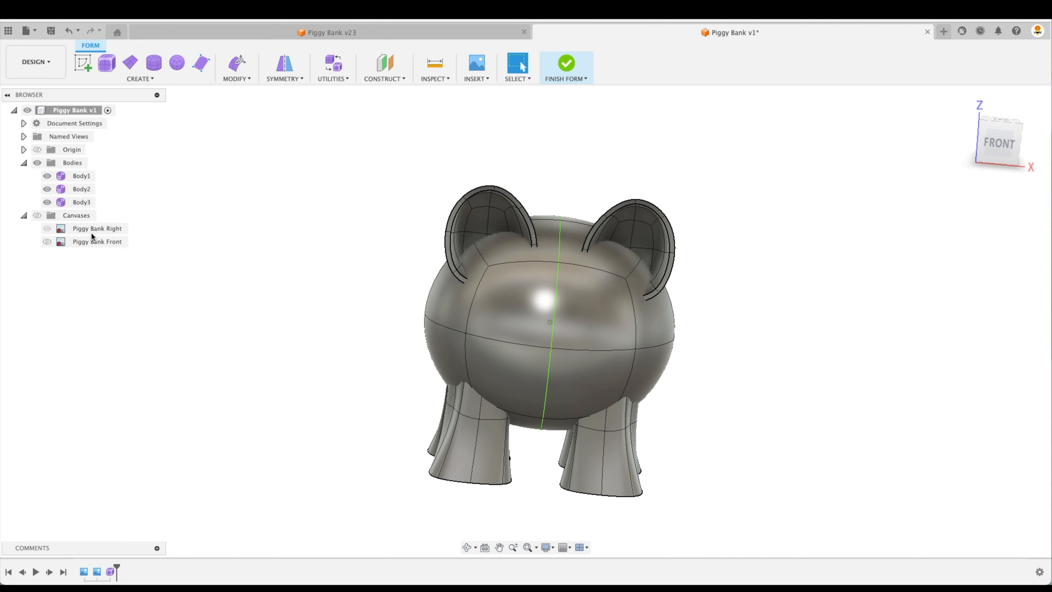
pyautogui.click(47, 242)
pyautogui.click(999, 132)
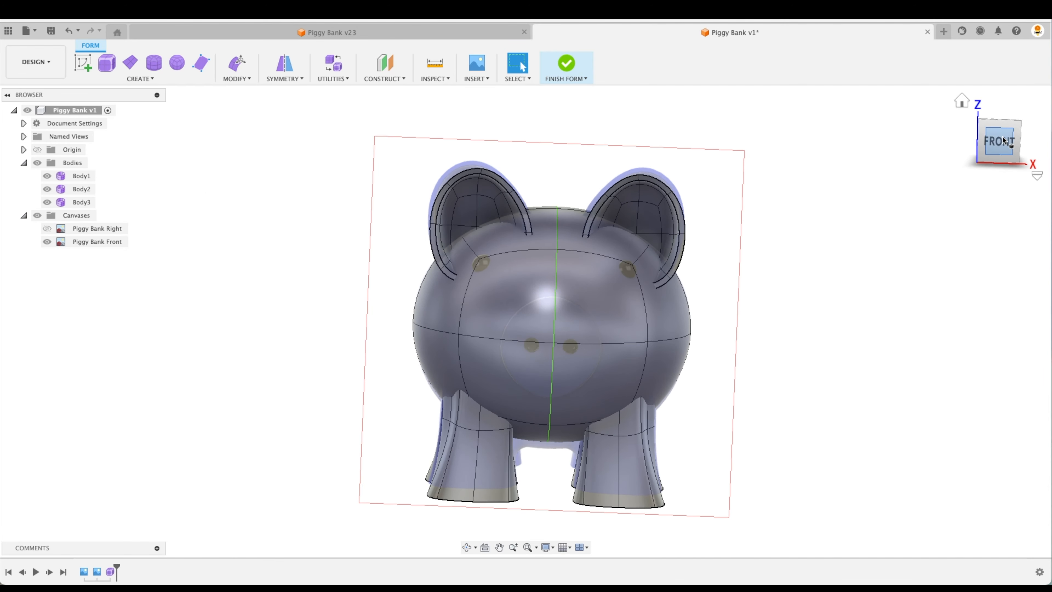
# Create a Center box between the nostrils, 1.80 in long, 2.20 in wide and 0.90 in high, with two faces per direction
pyautogui.click(107, 64)
pyautogui.click(994, 159)
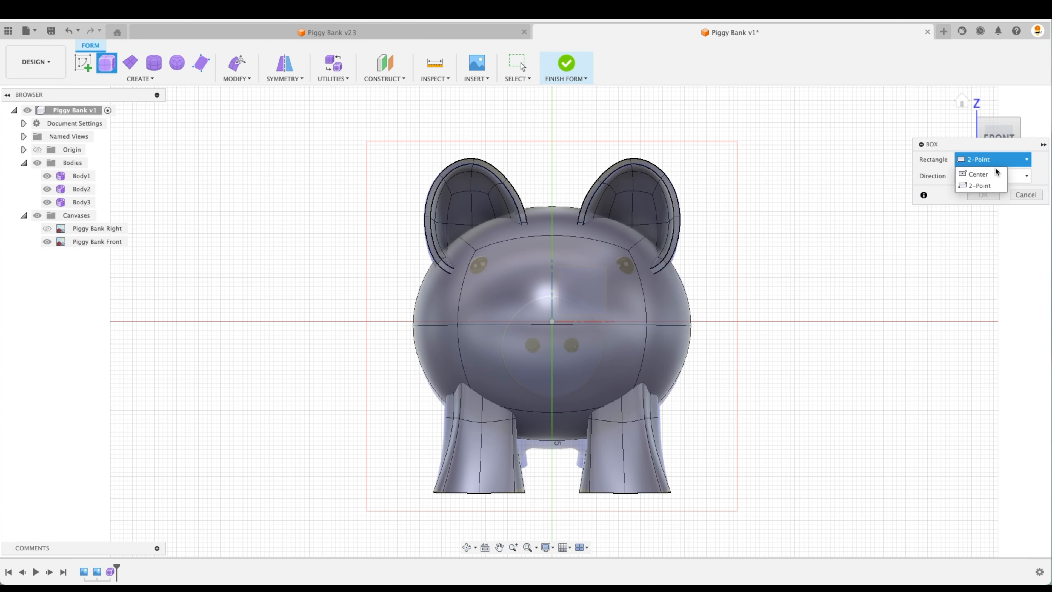
pyautogui.click(994, 176)
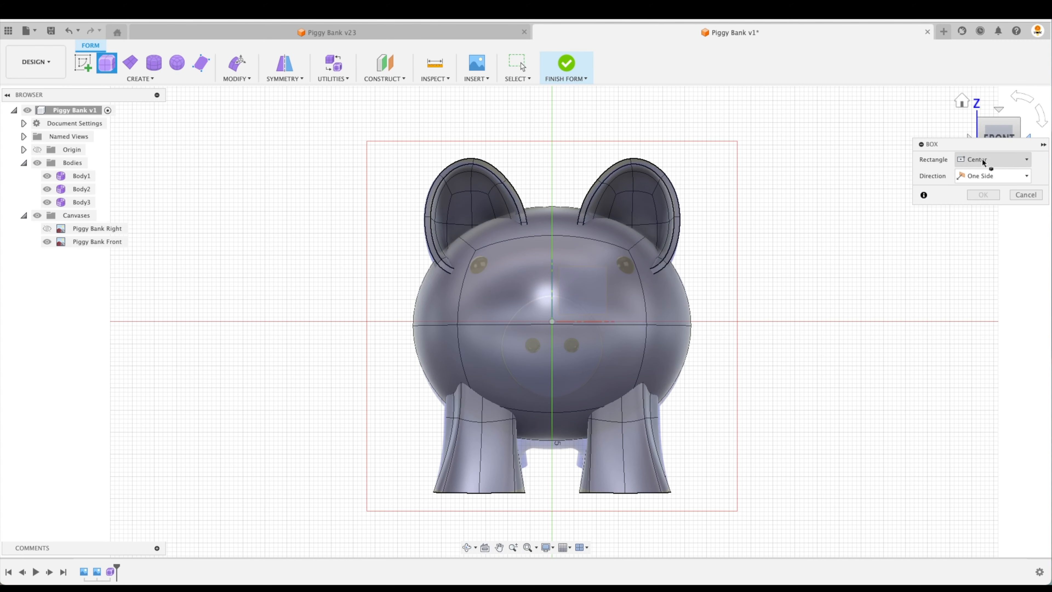
pyautogui.click(553, 348)
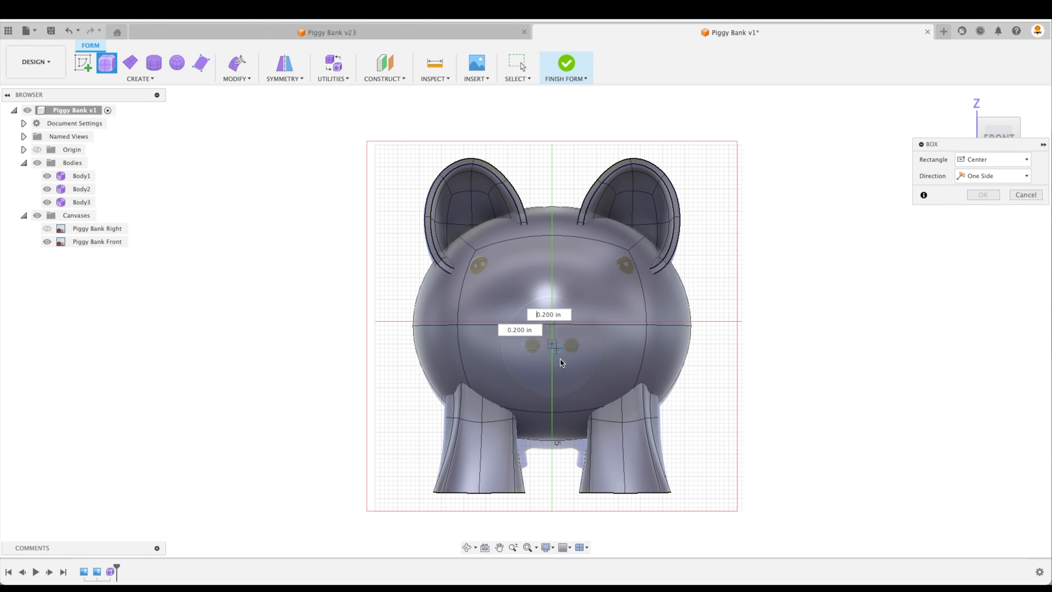
pyautogui.click(596, 398)
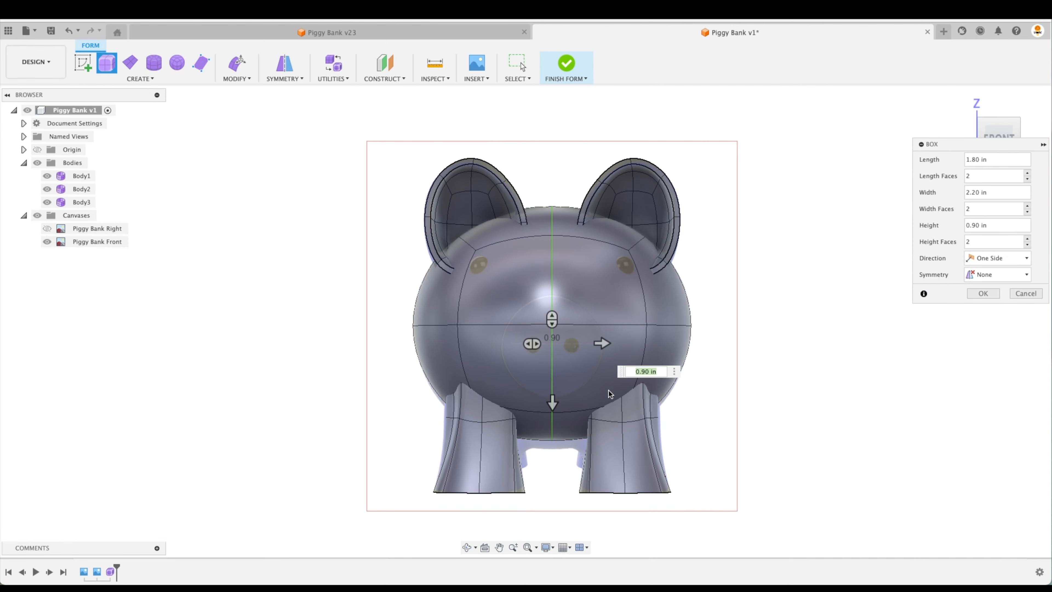
pyautogui.click(984, 293)
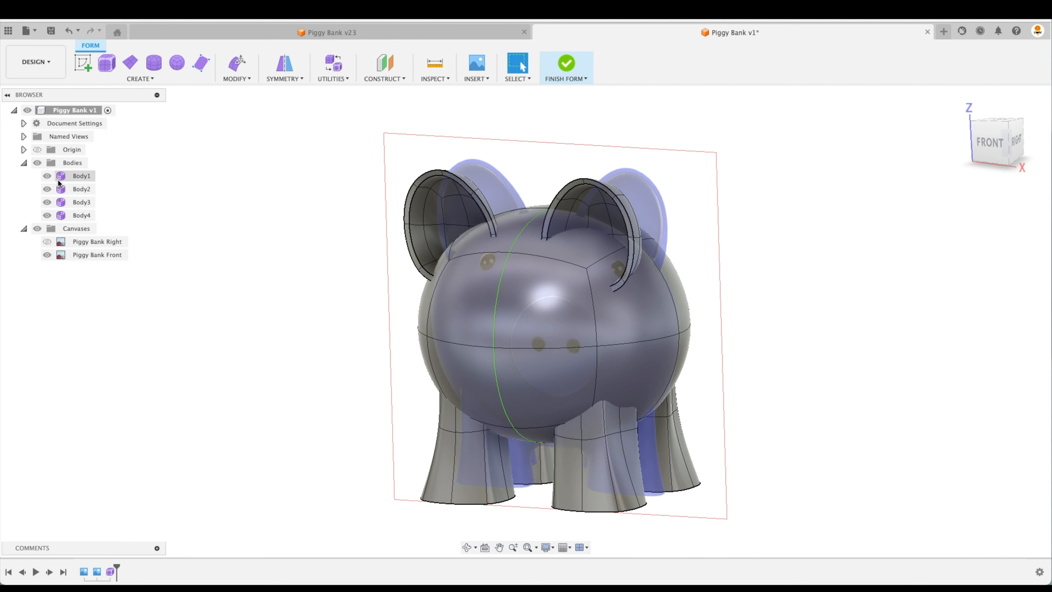
# Hide the main body, legs and ears, leaving the snout box and the front canvas shown
pyautogui.click(47, 176)
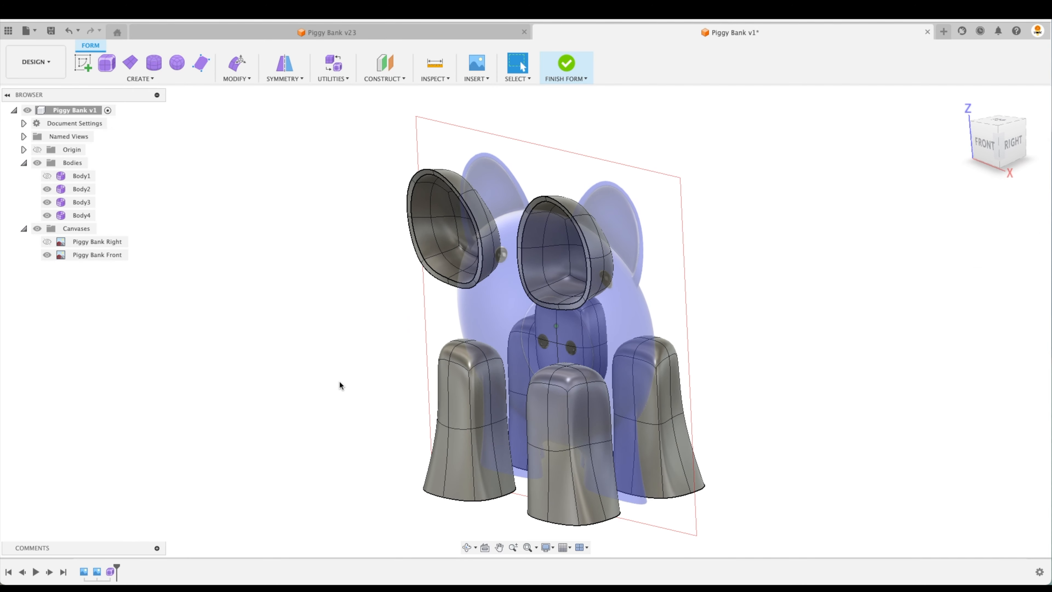
pyautogui.click(47, 189)
pyautogui.click(47, 201)
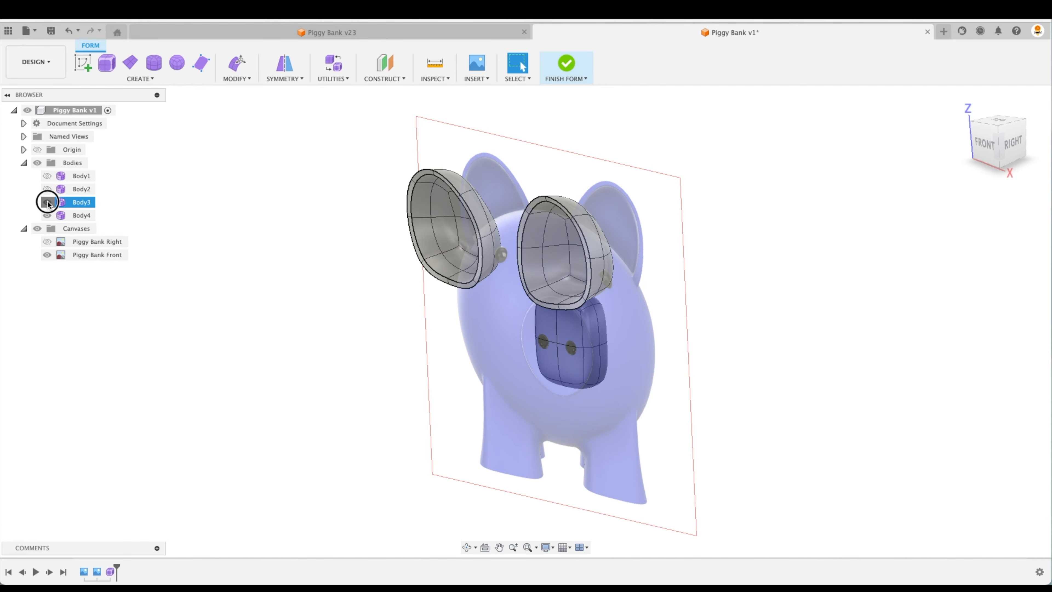
# Move the snout box 4.10 in forward of the front canvas and show the main body behind it
pyautogui.keyDown('shift'); pyautogui.moveTo(805, 425); pyautogui.dragTo(593, 333, button='middle'); pyautogui.keyUp('shift')
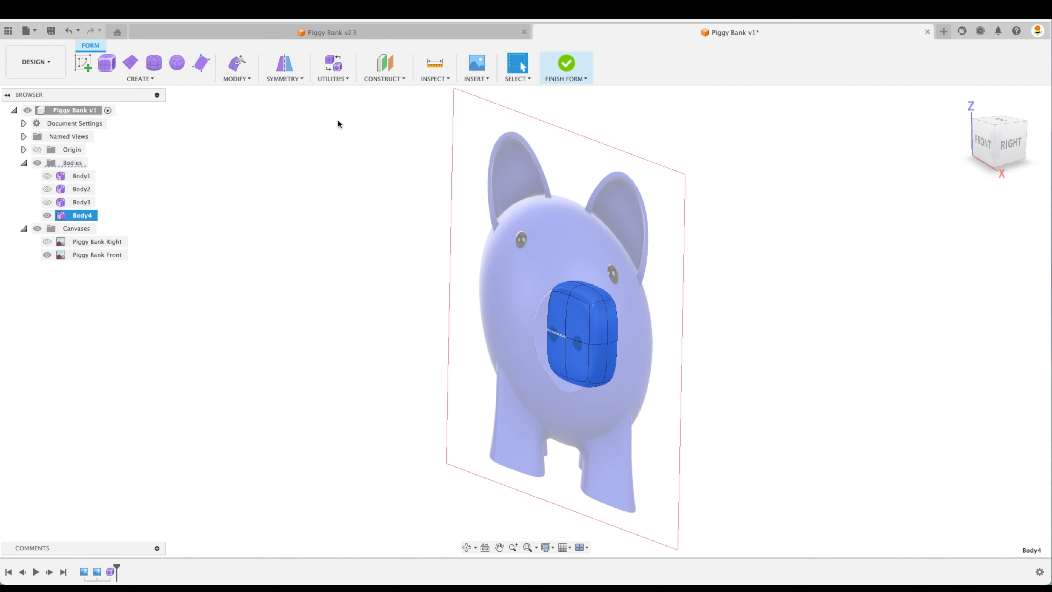
pyautogui.rightClick(593, 331)
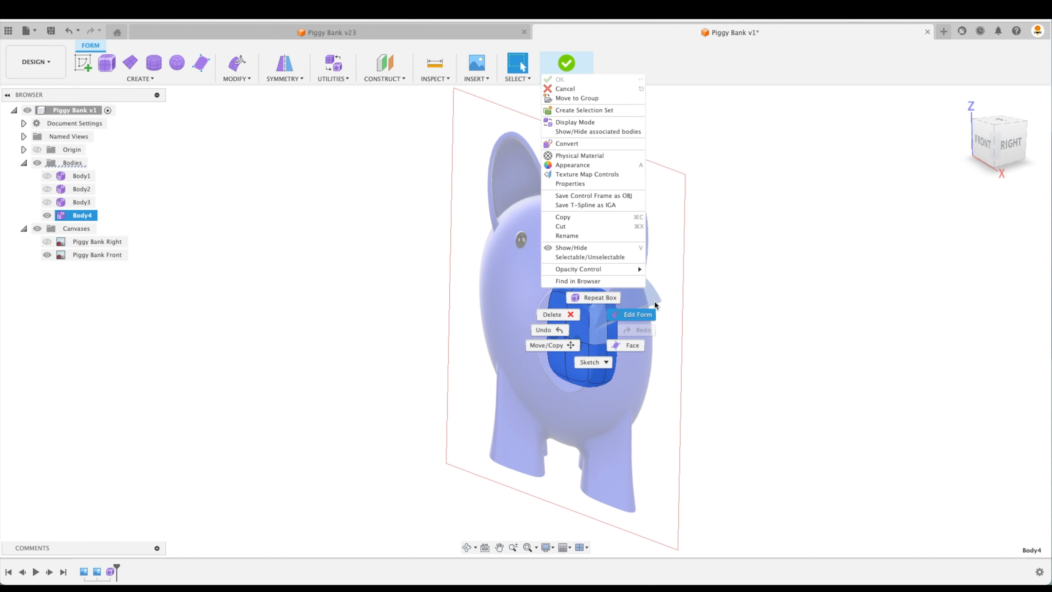
pyautogui.click(640, 314)
pyautogui.keyDown('shift'); pyautogui.moveTo(599, 335); pyautogui.dragTo(616, 334, button='middle'); pyautogui.keyUp('shift')
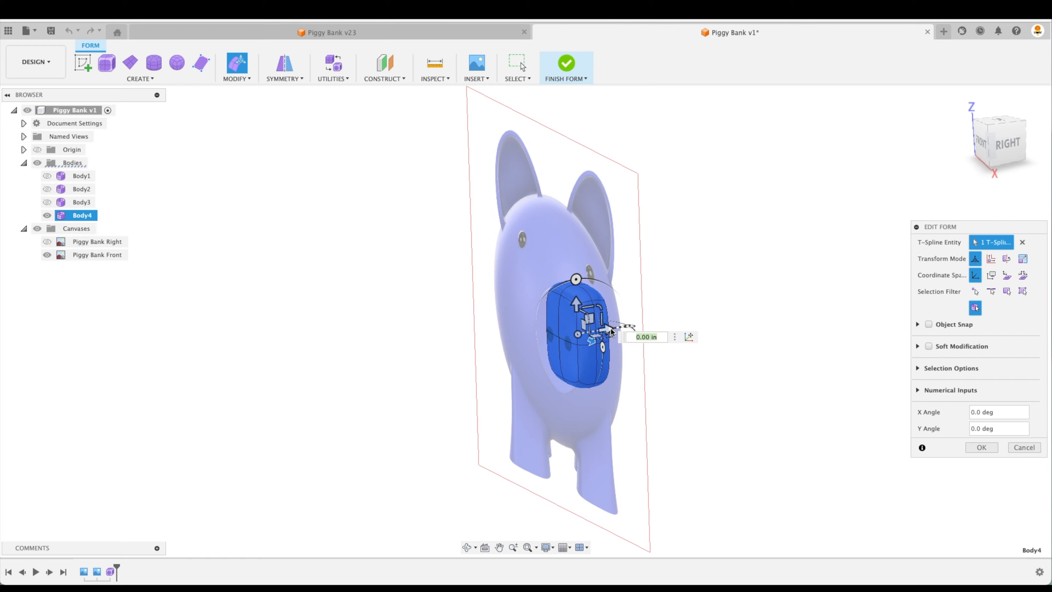
pyautogui.moveTo(611, 332); pyautogui.dragTo(441, 377)
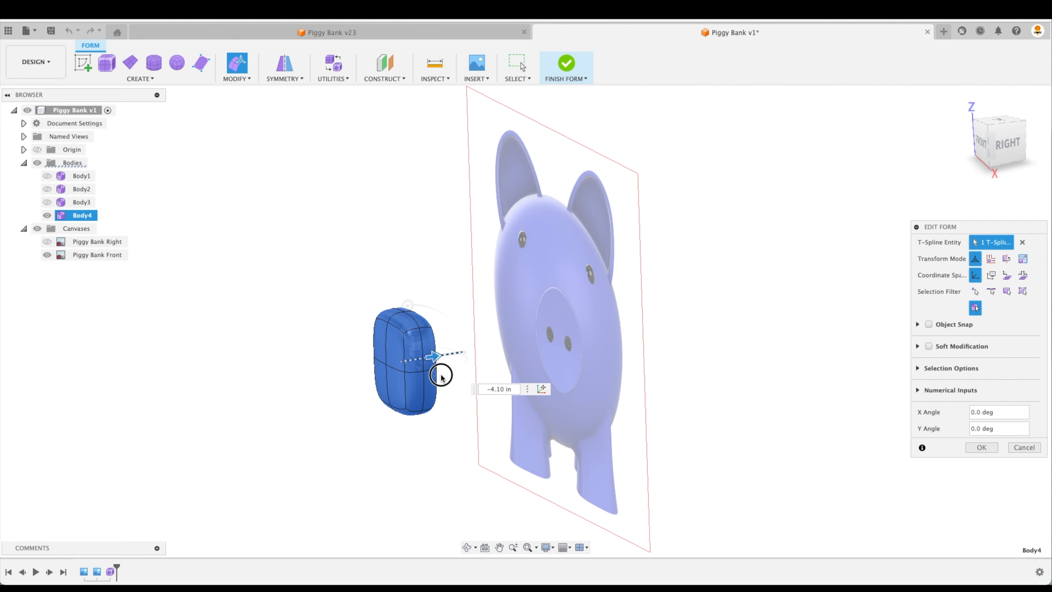
pyautogui.click(47, 176)
pyautogui.keyDown('shift'); pyautogui.moveTo(345, 313); pyautogui.dragTo(826, 257, button='middle'); pyautogui.keyUp('shift')
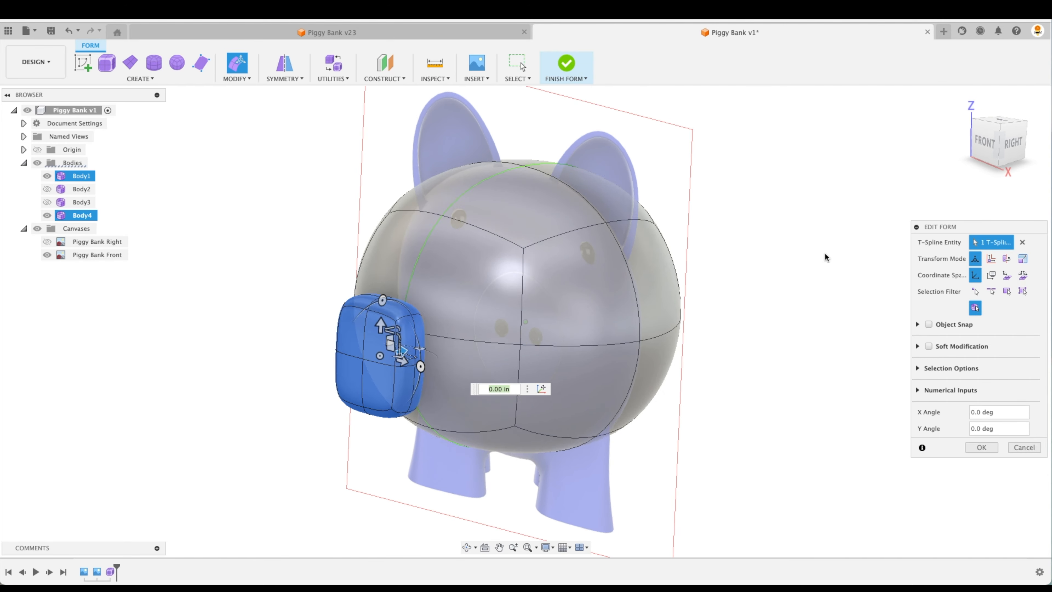
pyautogui.click(986, 142)
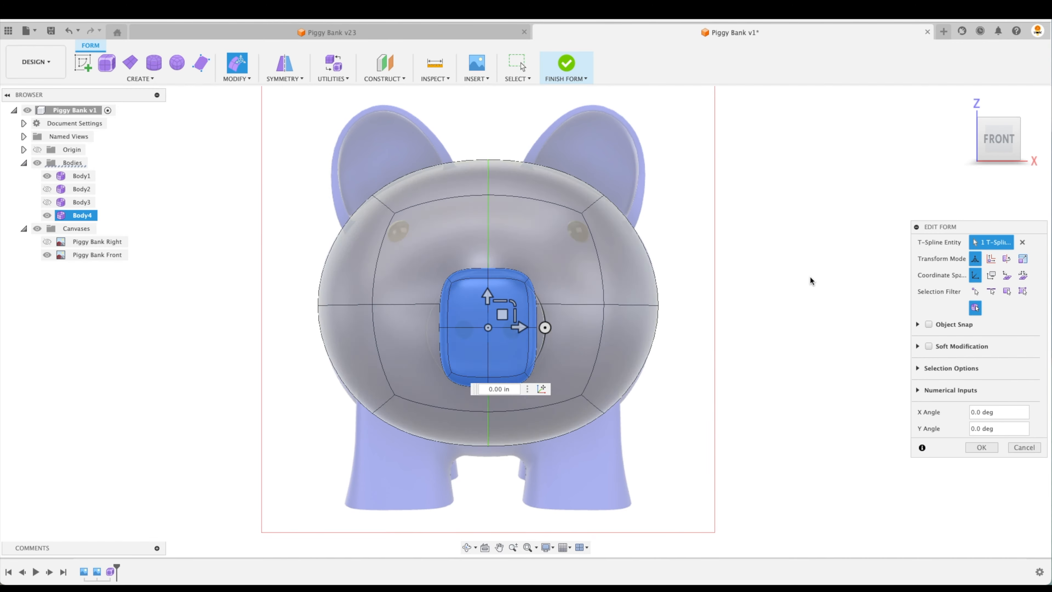
# Move the snout box 0.679 in back against the head, show the Piggy Bank Right canvas, and fit the box's position and height to it
pyautogui.click(1017, 145)
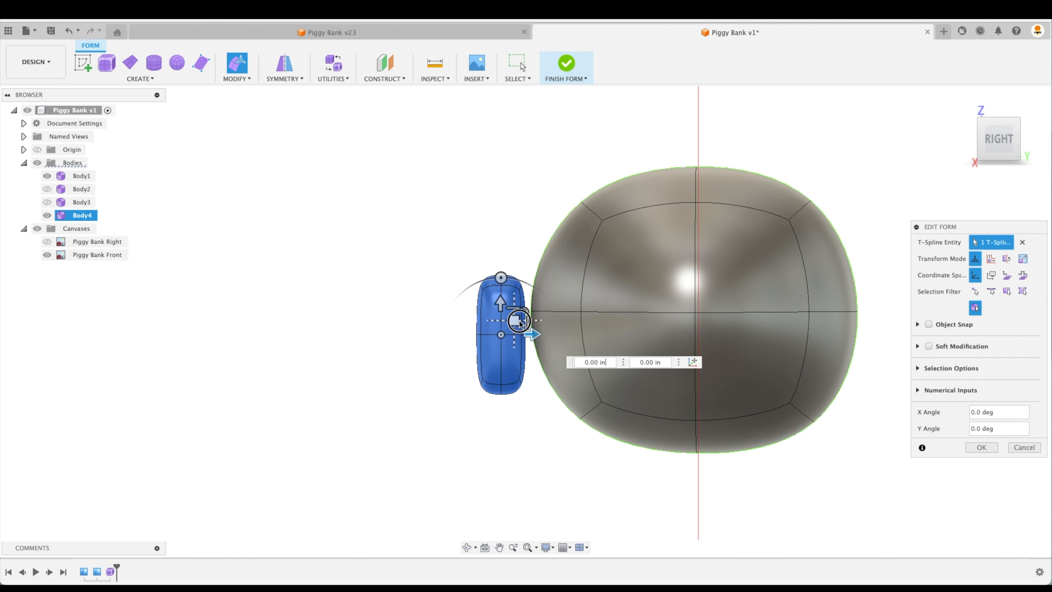
pyautogui.moveTo(521, 324); pyautogui.dragTo(557, 321)
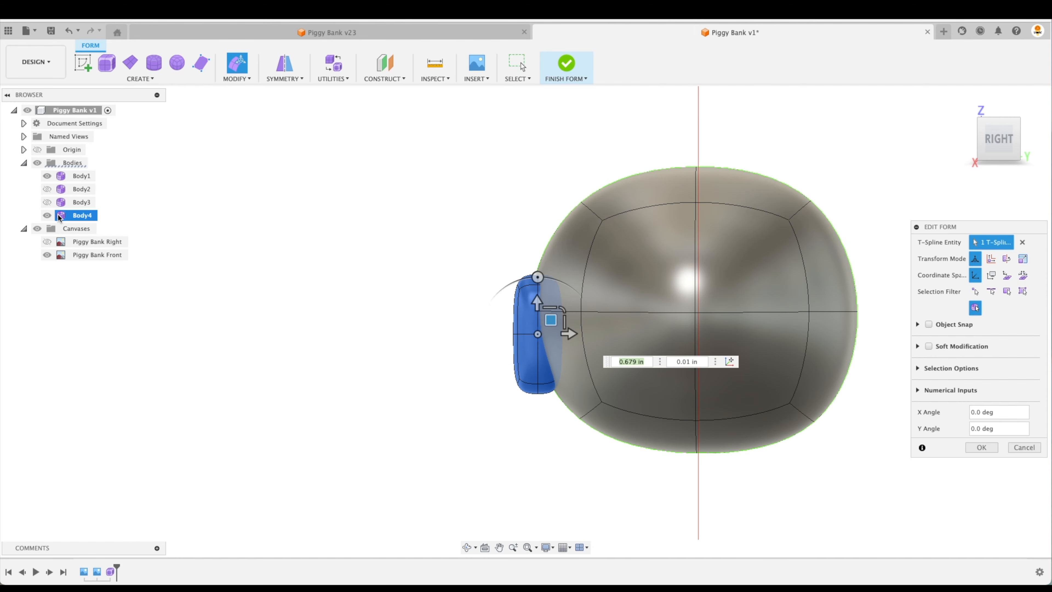
pyautogui.click(47, 242)
pyautogui.scroll(5, 557, 327)
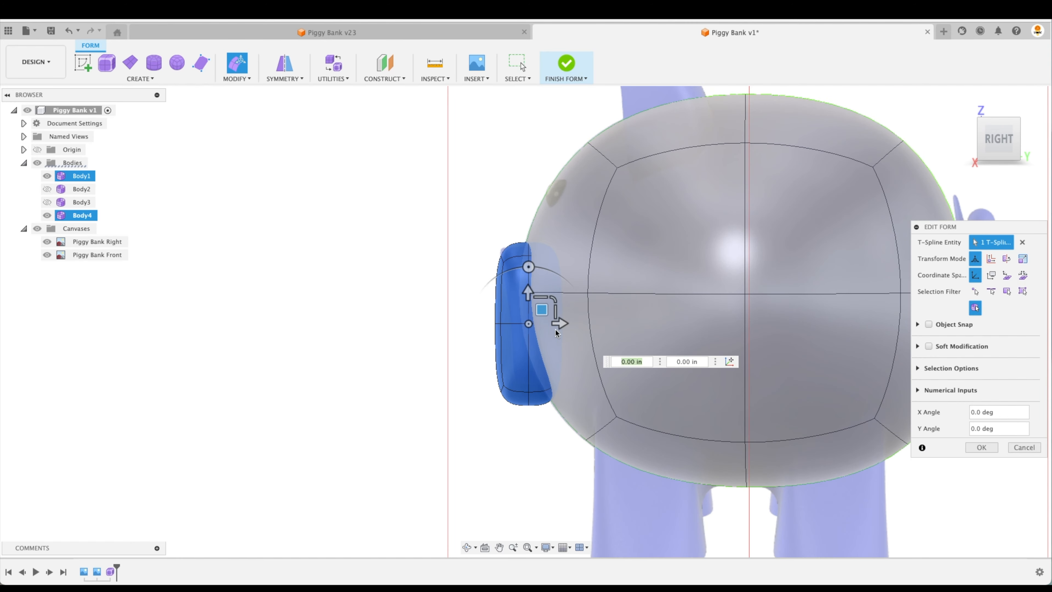
pyautogui.moveTo(549, 313)
pyautogui.mouseDown()
pyautogui.moveTo(594, 282)
pyautogui.moveTo(537, 297)
pyautogui.moveTo(536, 287)
pyautogui.moveTo(566, 304)
pyautogui.moveTo(531, 299)
pyautogui.moveTo(547, 300)
pyautogui.mouseUp()
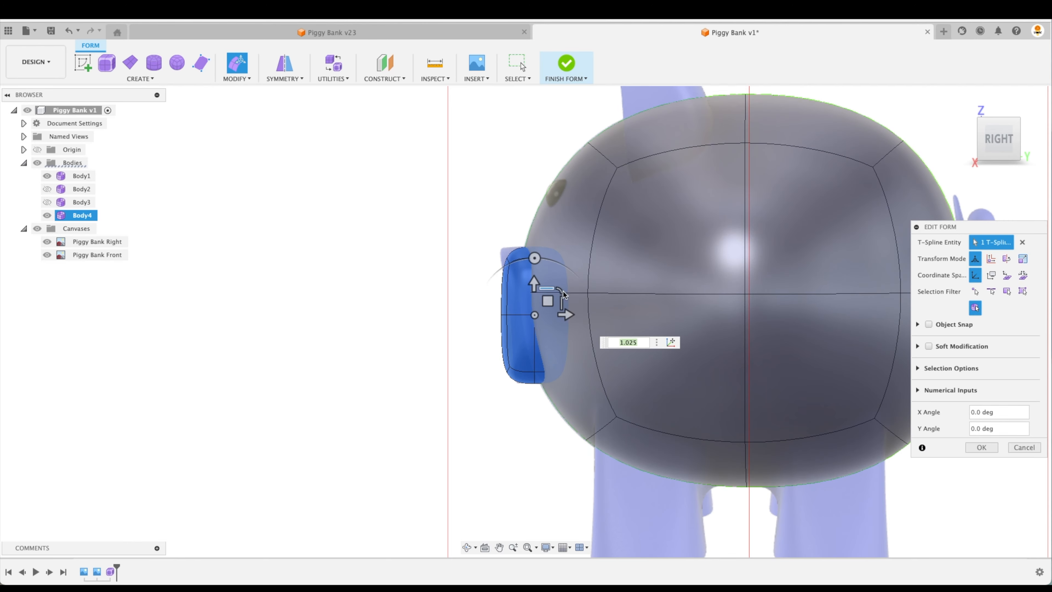
pyautogui.click(981, 447)
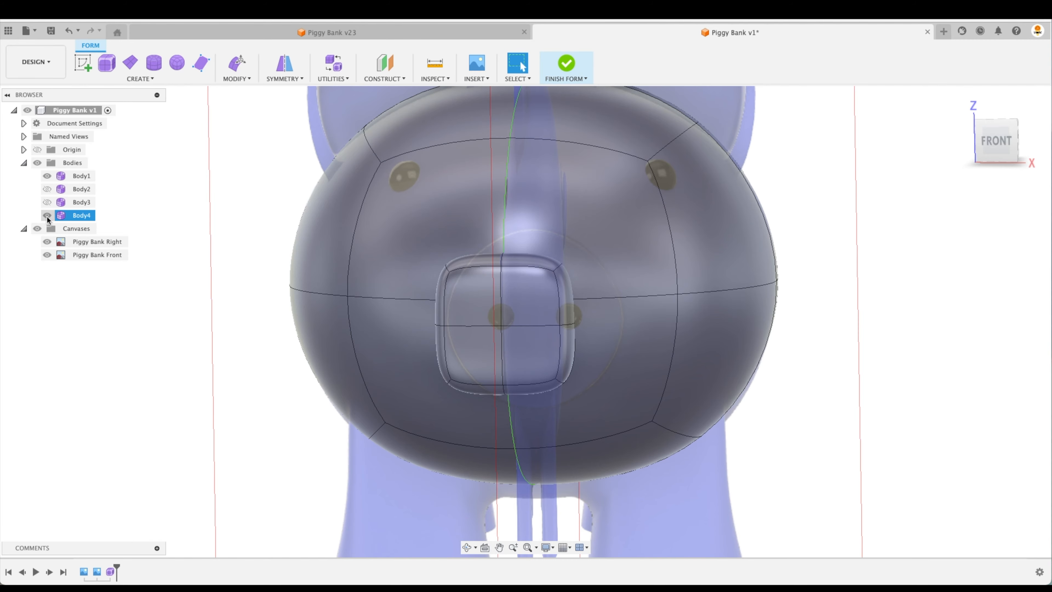
# Hide the main body and canvases, and apply internal mirror symmetry across the snout's two upper front faces
pyautogui.click(47, 176)
pyautogui.click(38, 228)
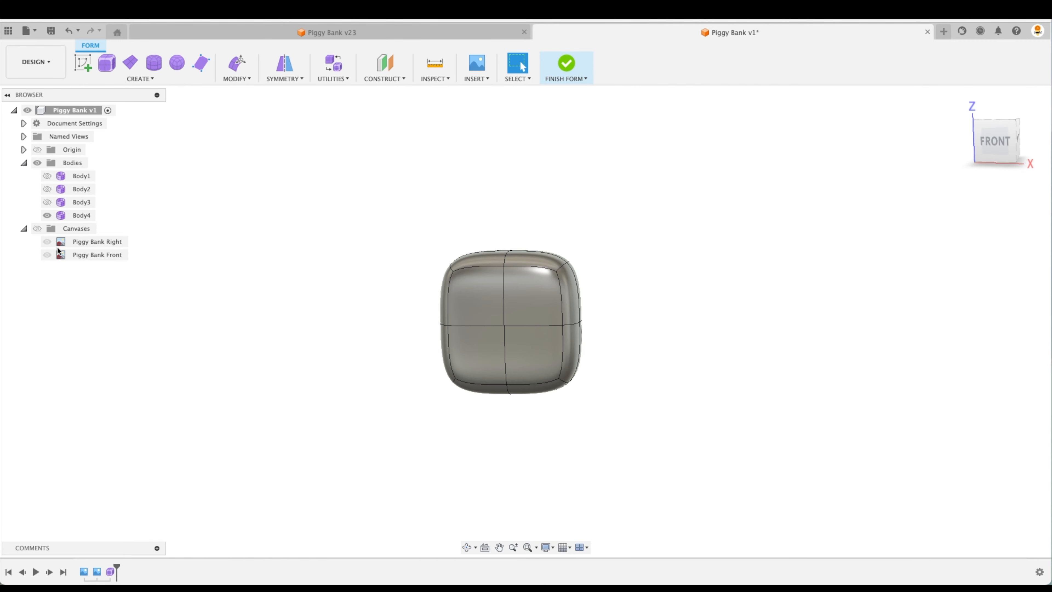
pyautogui.click(302, 81)
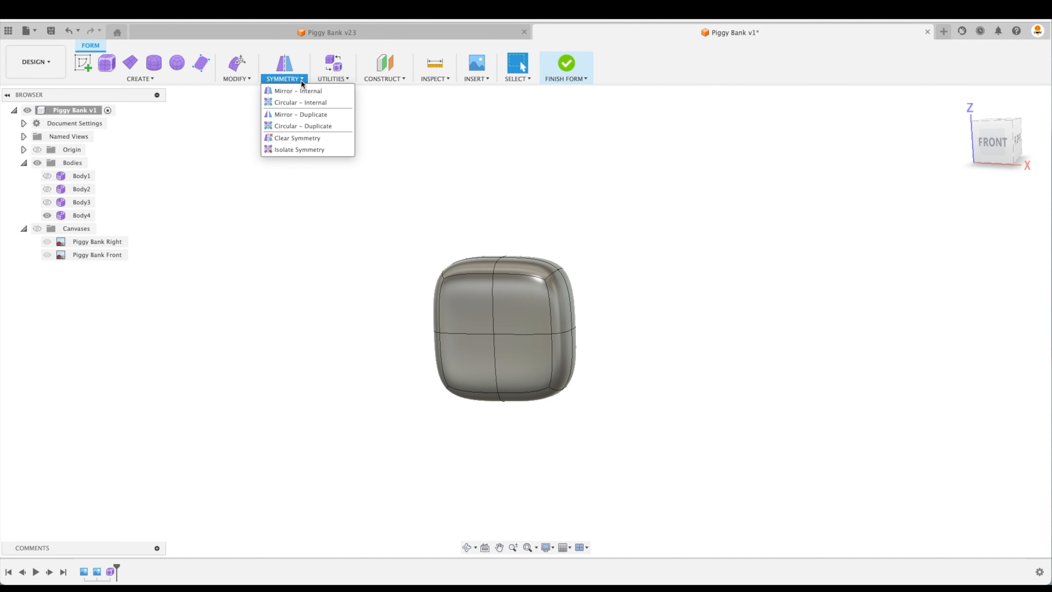
pyautogui.click(293, 91)
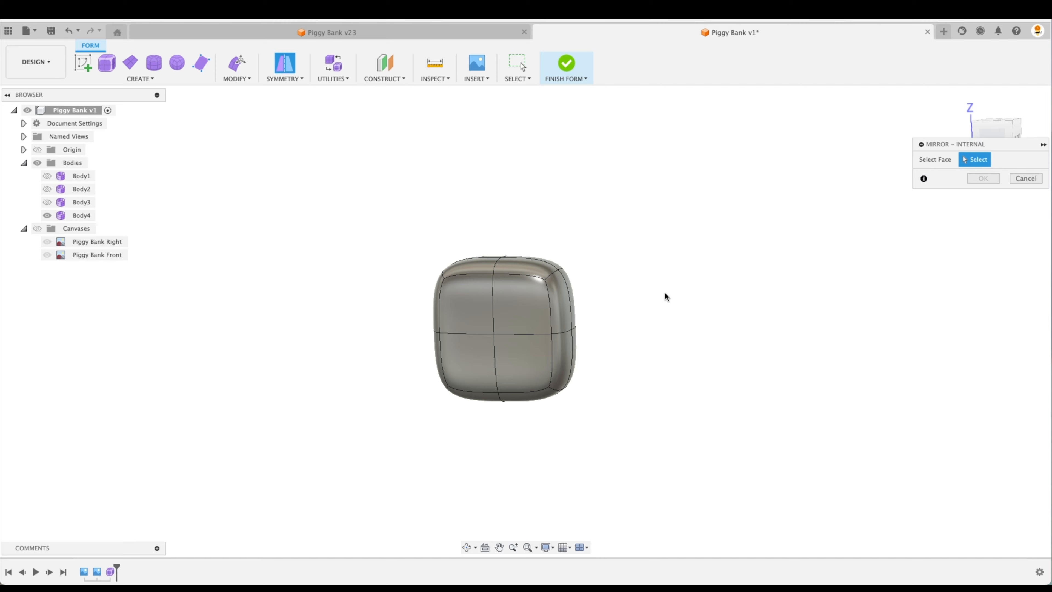
pyautogui.click(523, 310)
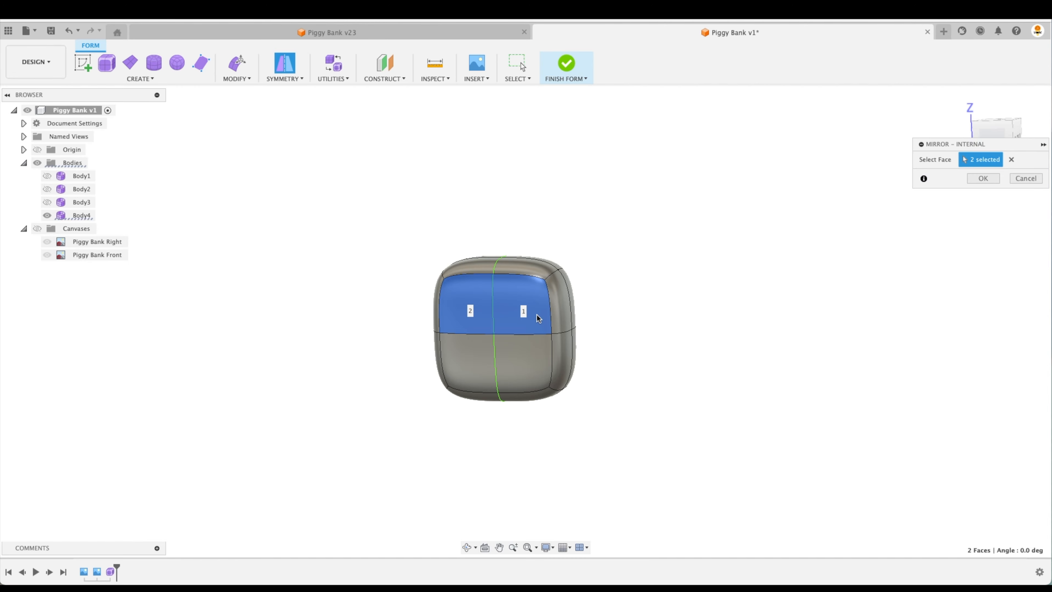
pyautogui.keyDown('shift'); pyautogui.moveTo(479, 315); pyautogui.dragTo(474, 277, button='middle'); pyautogui.keyUp('shift')
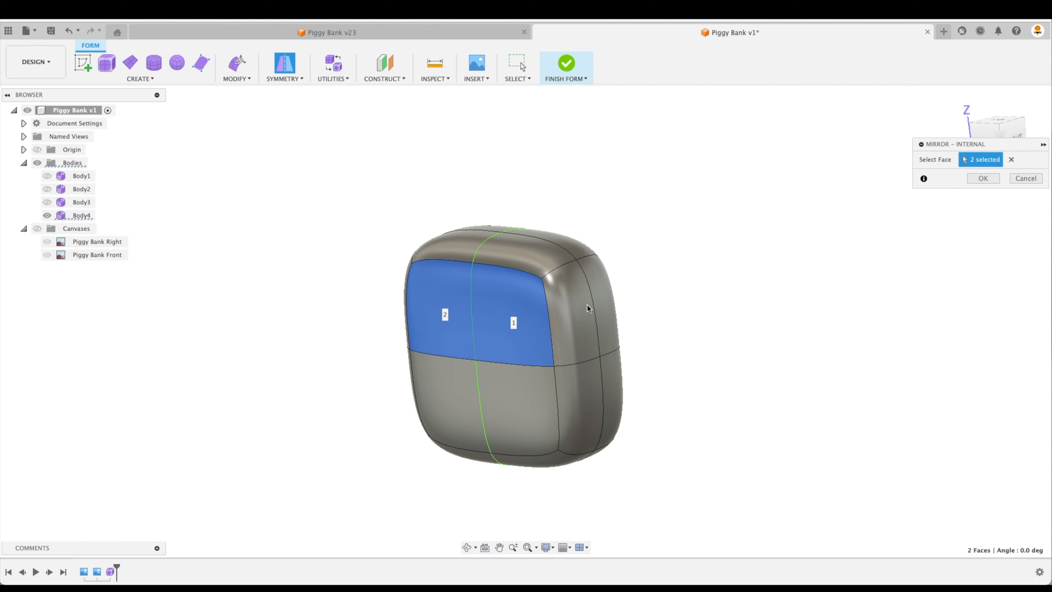
pyautogui.click(983, 179)
pyautogui.keyDown('shift'); pyautogui.moveTo(609, 297); pyautogui.dragTo(617, 265, button='middle'); pyautogui.keyUp('shift')
pyautogui.keyDown('shift'); pyautogui.moveTo(534, 235); pyautogui.dragTo(516, 219, button='middle'); pyautogui.keyUp('shift')
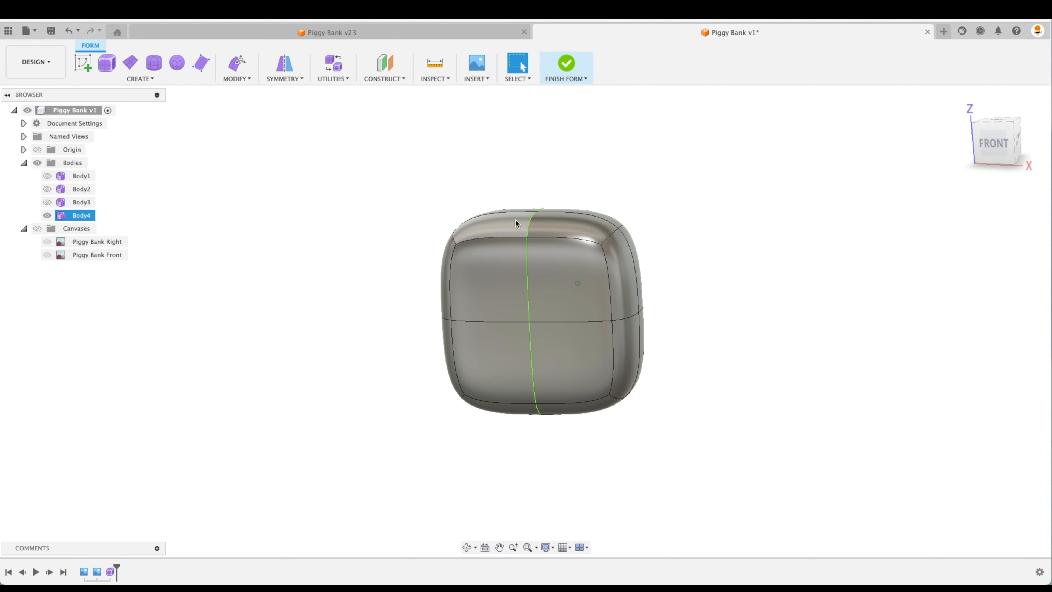
# Show the main body and canvases, and in front view pull the snout's top vertex up 0.205 in to the snout circle
pyautogui.click(48, 177)
pyautogui.click(38, 229)
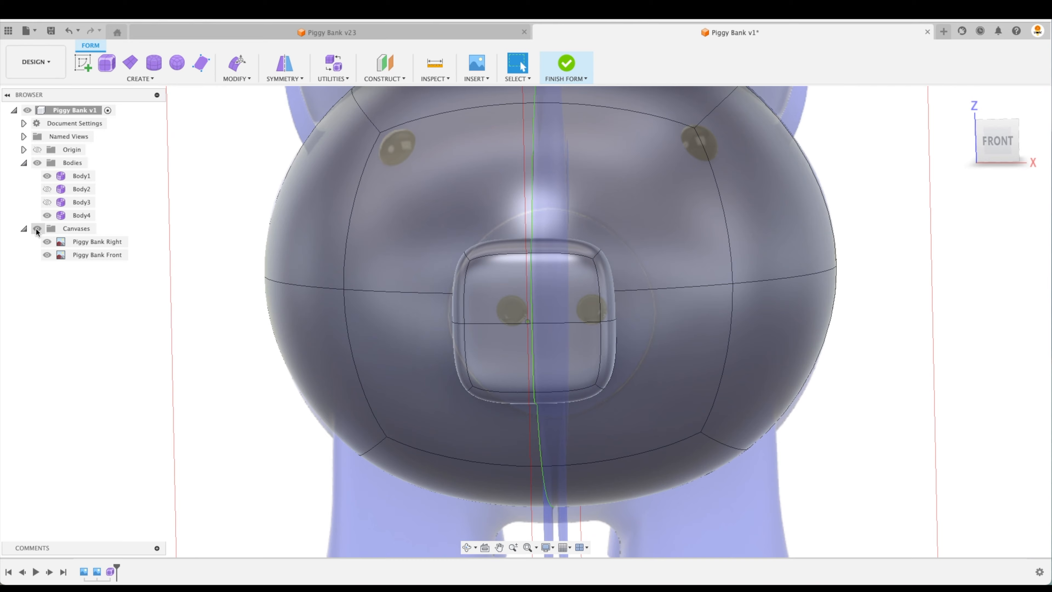
pyautogui.click(999, 141)
pyautogui.rightClick(616, 251)
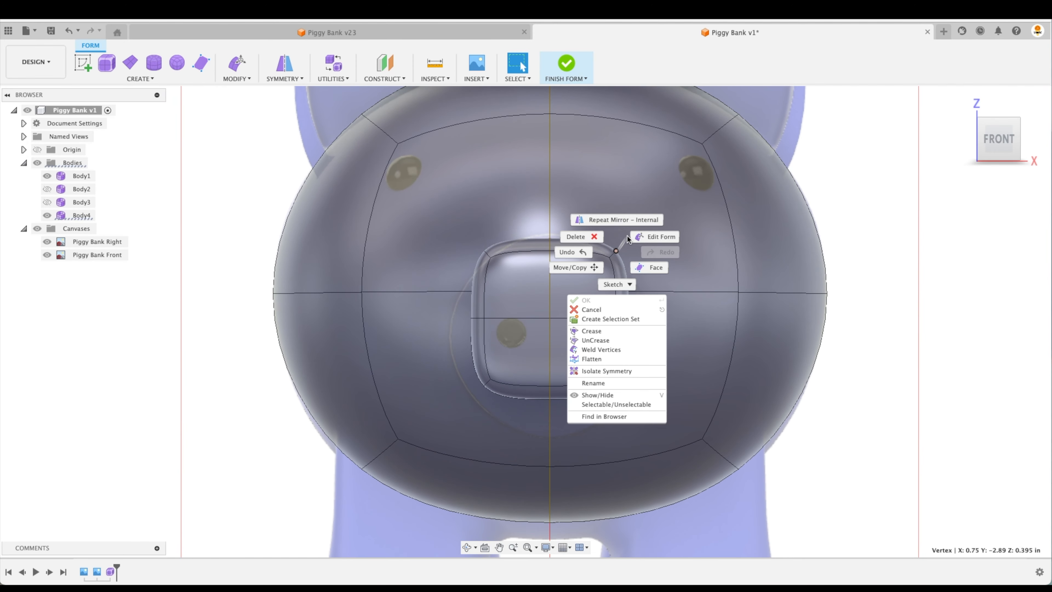
pyautogui.click(659, 237)
pyautogui.moveTo(616, 252); pyautogui.dragTo(565, 210)
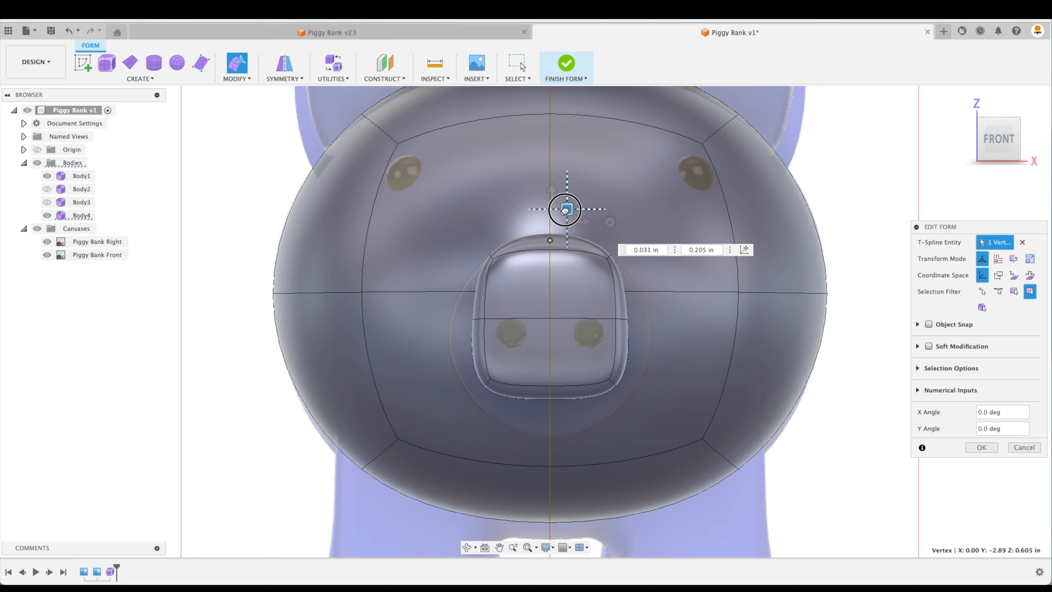
# Pull the snout's bottom and side vertices outward to the snout circle on the front canvas and end the form edit
pyautogui.click(551, 398)
pyautogui.click(537, 398)
pyautogui.moveTo(531, 382); pyautogui.dragTo(563, 441)
pyautogui.click(550, 416)
pyautogui.click(551, 416)
pyautogui.click(548, 397)
pyautogui.click(550, 394)
pyautogui.click(628, 323)
pyautogui.moveTo(647, 310); pyautogui.dragTo(694, 314)
pyautogui.press('Escape')
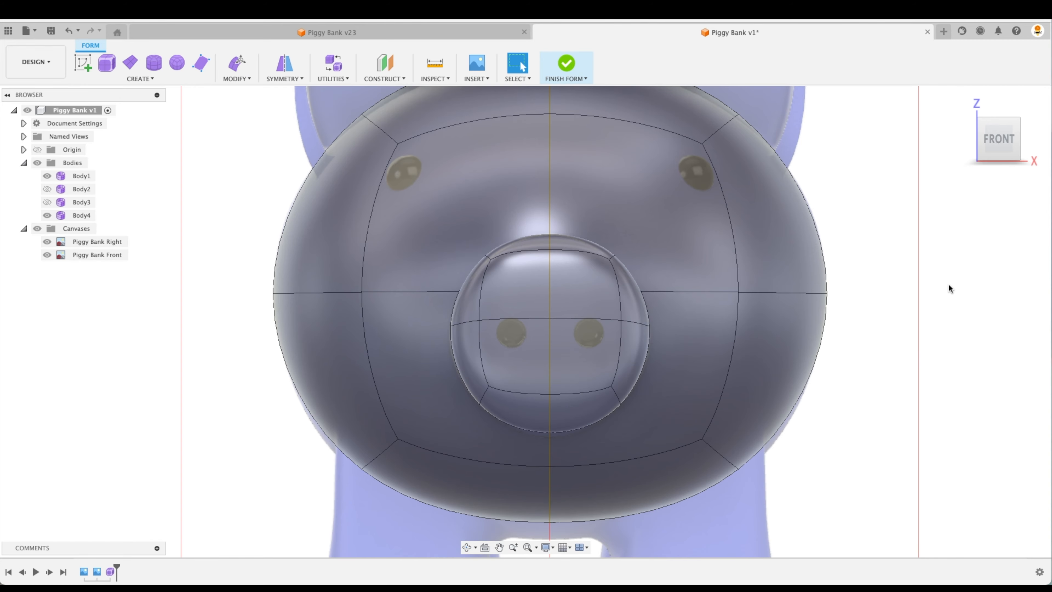
# Crease the edges around the snout's front faces to give it a flat front
pyautogui.click(240, 79)
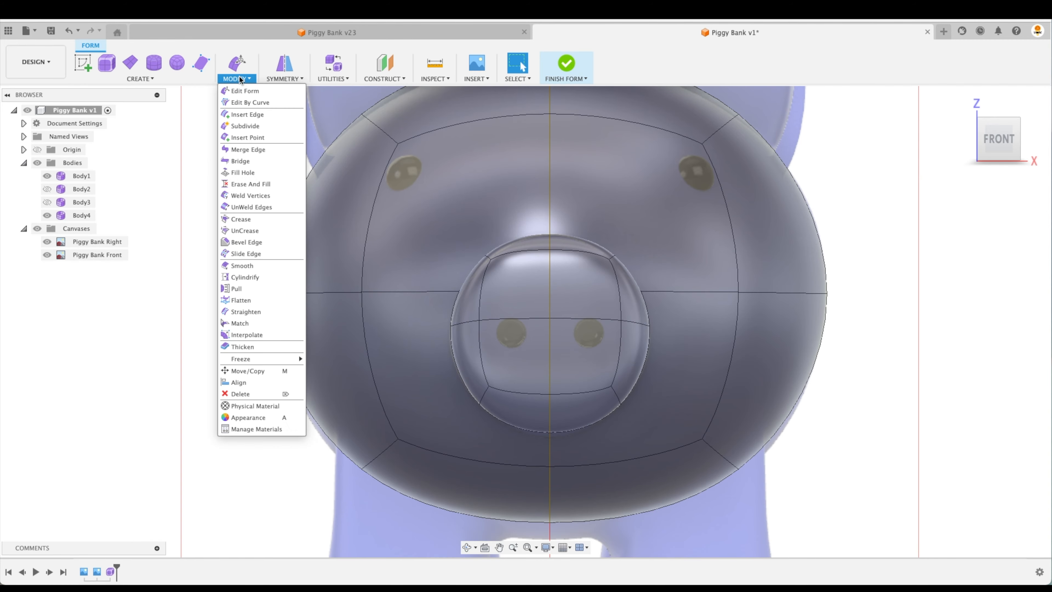
pyautogui.click(264, 223)
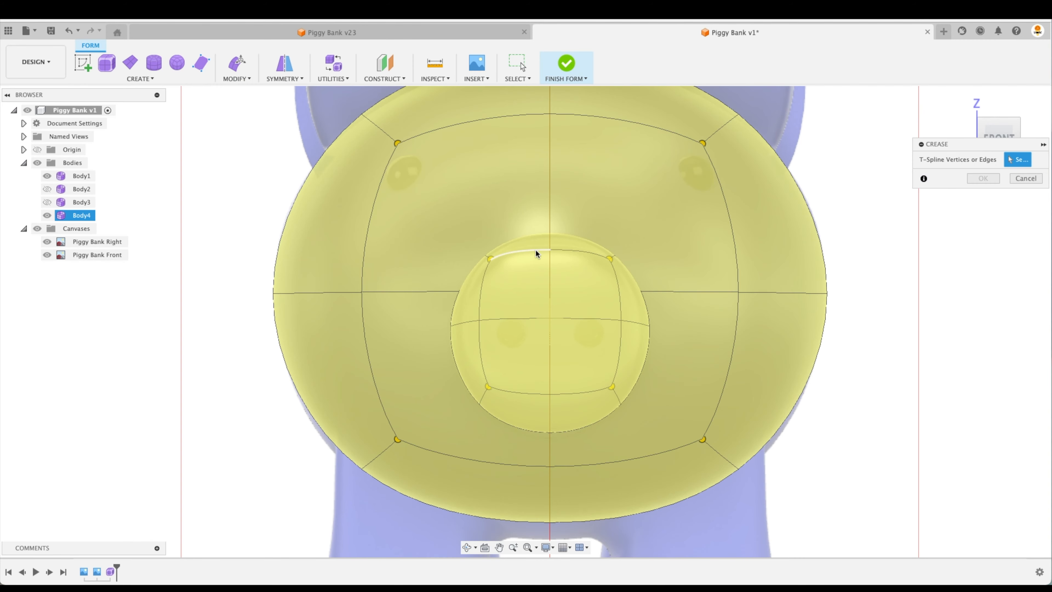
pyautogui.click(984, 178)
# Edit the form in front view and move the upper corner and top centre vertices of the creased snout front toward the circle
pyautogui.keyDown('shift'); pyautogui.moveTo(983, 188); pyautogui.dragTo(578, 453, button='middle'); pyautogui.keyUp('shift')
pyautogui.click(984, 143)
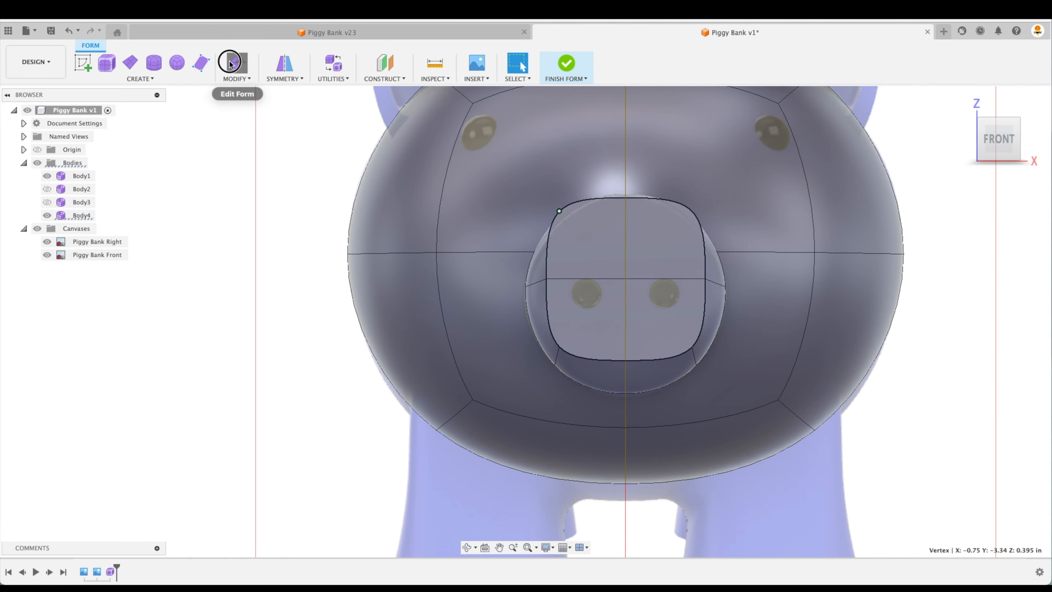
pyautogui.moveTo(574, 197); pyautogui.dragTo(581, 208)
pyautogui.click(625, 198)
pyautogui.moveTo(639, 186); pyautogui.dragTo(639, 178)
# Move the snout front's lower corner vertex 0.13 in outward and 0.279 in down, and pull its bottom centre and side vertices to the circle
pyautogui.click(559, 347)
pyautogui.moveTo(573, 337); pyautogui.dragTo(561, 362)
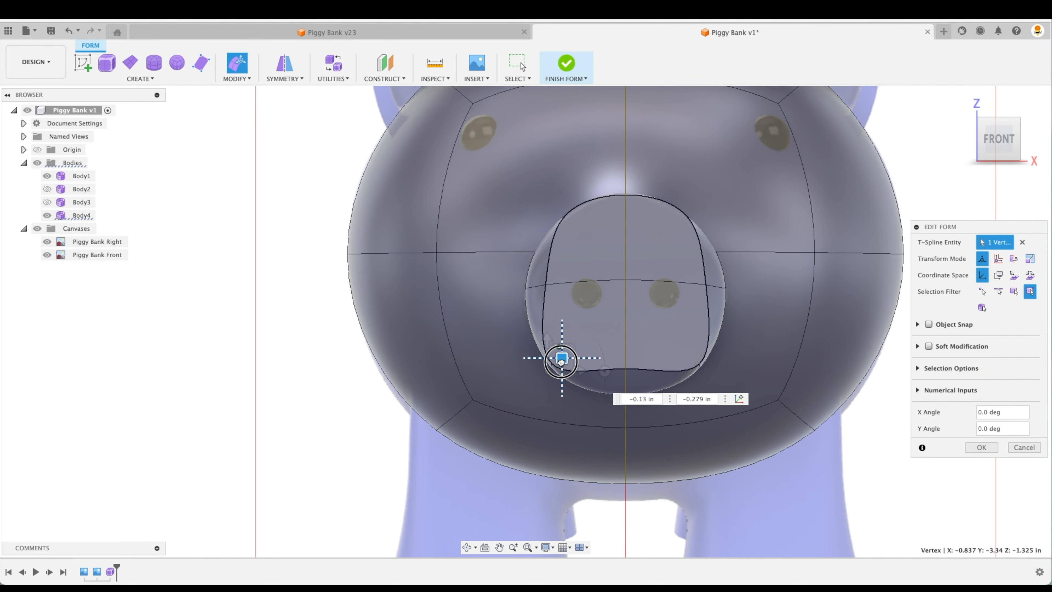
pyautogui.click(625, 369)
pyautogui.moveTo(639, 357); pyautogui.dragTo(639, 389)
pyautogui.click(698, 370)
pyautogui.moveTo(714, 357); pyautogui.dragTo(710, 352)
pyautogui.click(706, 284)
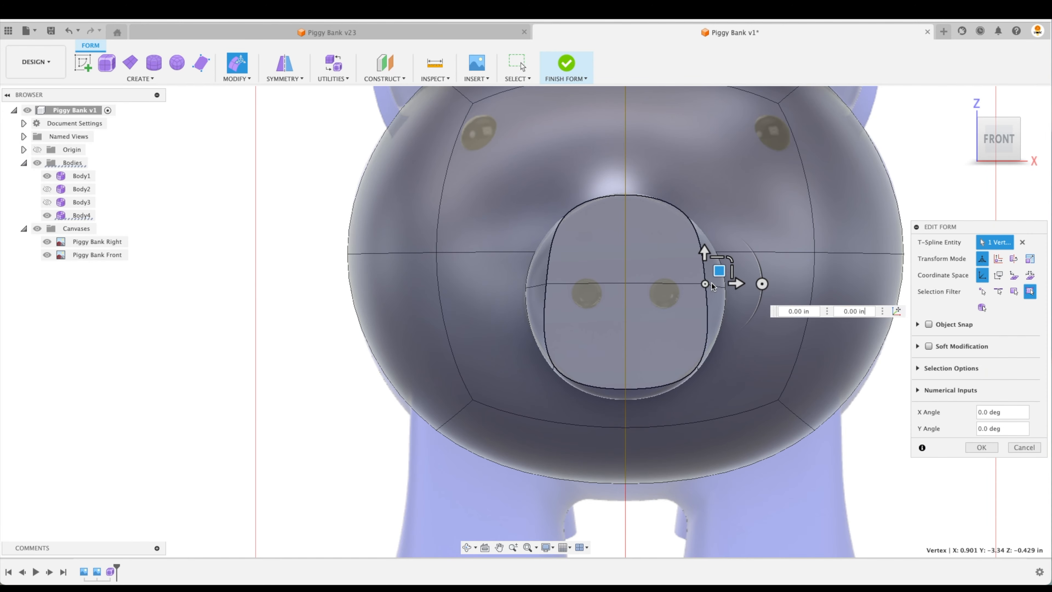
pyautogui.moveTo(720, 271); pyautogui.dragTo(743, 279)
# Hide the main body and, in side view, raise the snout's lower middle vertex 0.28 in and move its lower rear vertices up as well
pyautogui.click(551, 369)
pyautogui.keyDown('shift'); pyautogui.moveTo(551, 368); pyautogui.dragTo(435, 331, button='middle'); pyautogui.keyUp('shift')
pyautogui.scroll(5, 563, 409)
pyautogui.moveTo(563, 409)
pyautogui.keyDown('shift'); pyautogui.mouseDown(button='middle')
pyautogui.moveTo(571, 421)
pyautogui.moveTo(561, 408)
pyautogui.mouseUp(button='middle'); pyautogui.keyUp('shift')
pyautogui.click(559, 399)
pyautogui.moveTo(573, 385); pyautogui.dragTo(573, 361)
pyautogui.keyDown('shift'); pyautogui.moveTo(558, 444); pyautogui.dragTo(544, 413, button='middle'); pyautogui.keyUp('shift')
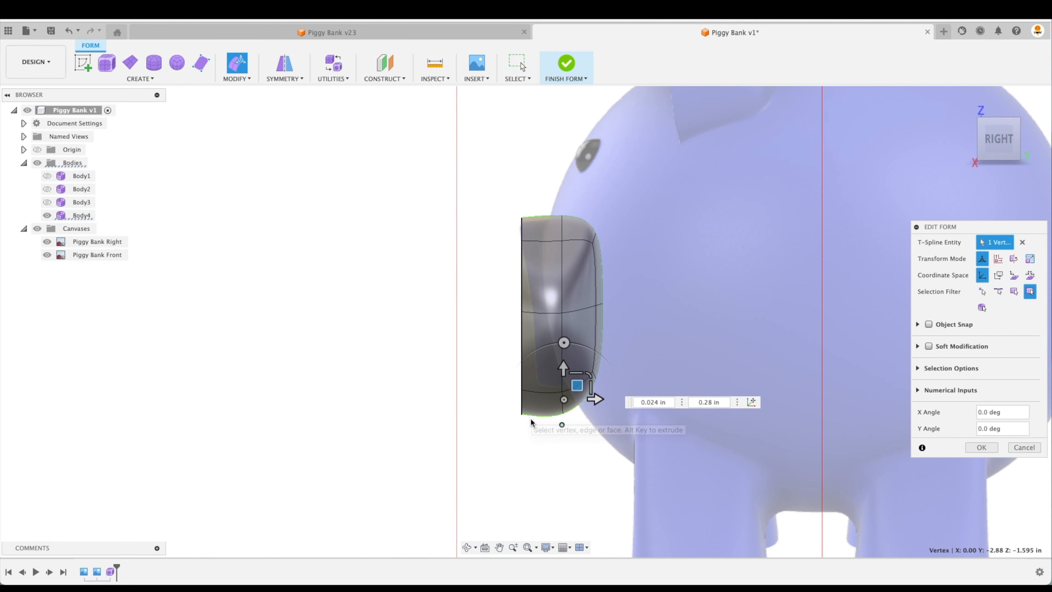
pyautogui.click(538, 415)
pyautogui.keyDown('super'); pyautogui.click(579, 405); pyautogui.keyUp('super')
pyautogui.moveTo(571, 390); pyautogui.dragTo(585, 346)
# Round the snout front's lower outline by pulling its bottom centre vertex down to the circle and moving the lower corner vertex 0.047 in inward
pyautogui.click(525, 384)
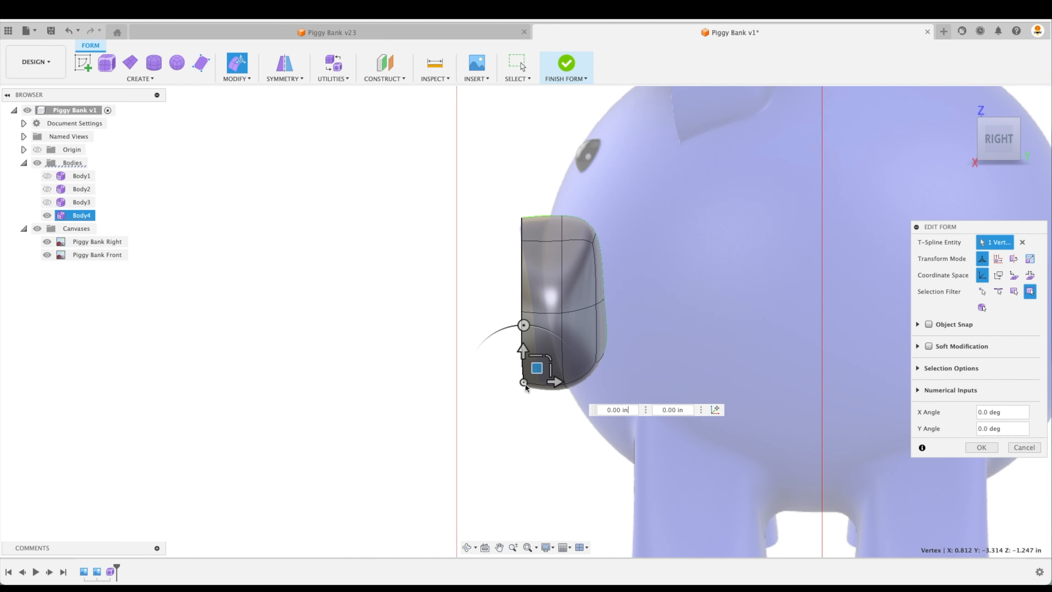
pyautogui.keyDown('shift'); pyautogui.moveTo(527, 426); pyautogui.dragTo(563, 307, button='middle'); pyautogui.keyUp('shift')
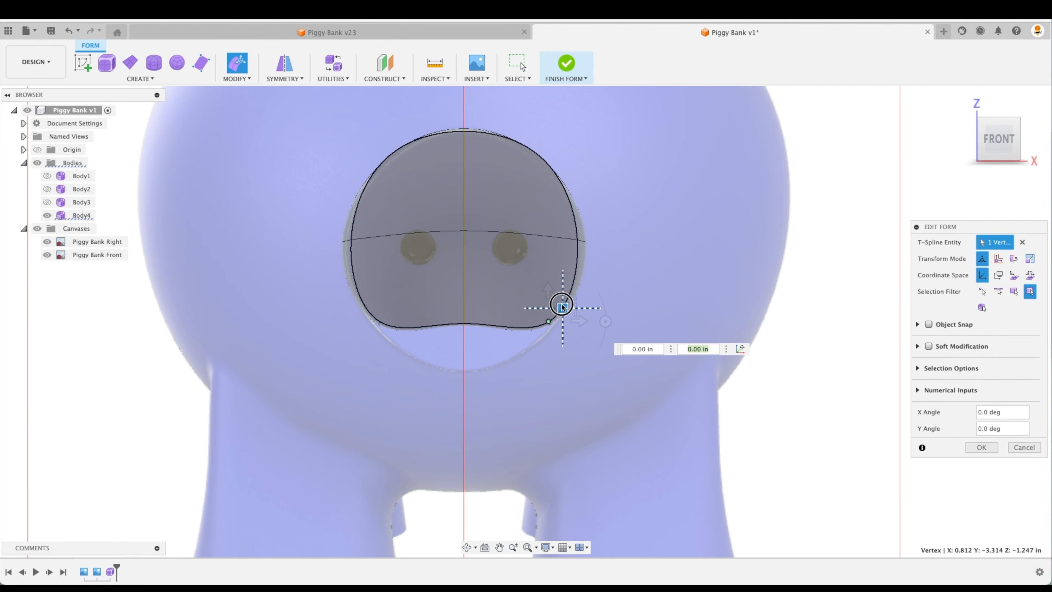
pyautogui.click(466, 328)
pyautogui.moveTo(479, 311); pyautogui.dragTo(479, 369)
pyautogui.click(551, 331)
pyautogui.moveTo(565, 319); pyautogui.dragTo(560, 316)
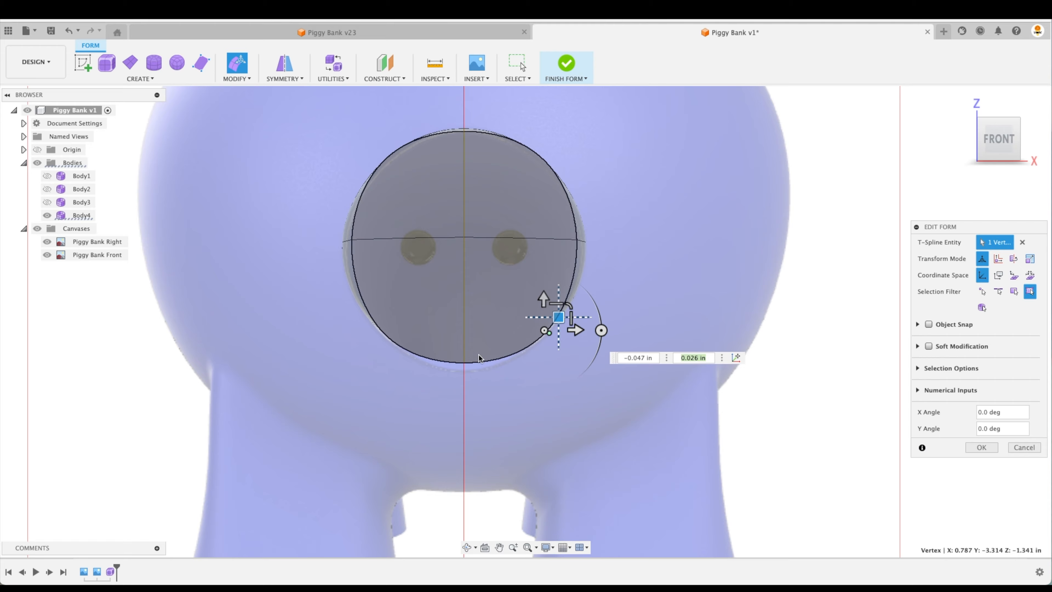
pyautogui.click(466, 364)
pyautogui.moveTo(480, 349); pyautogui.dragTo(482, 352)
# In side view, slant the snout's front by moving its bottom vertex up, its lower corner vertex back and its side vertex 0.139 in back
pyautogui.keyDown('shift'); pyautogui.moveTo(481, 352); pyautogui.dragTo(505, 400, button='middle'); pyautogui.keyUp('shift')
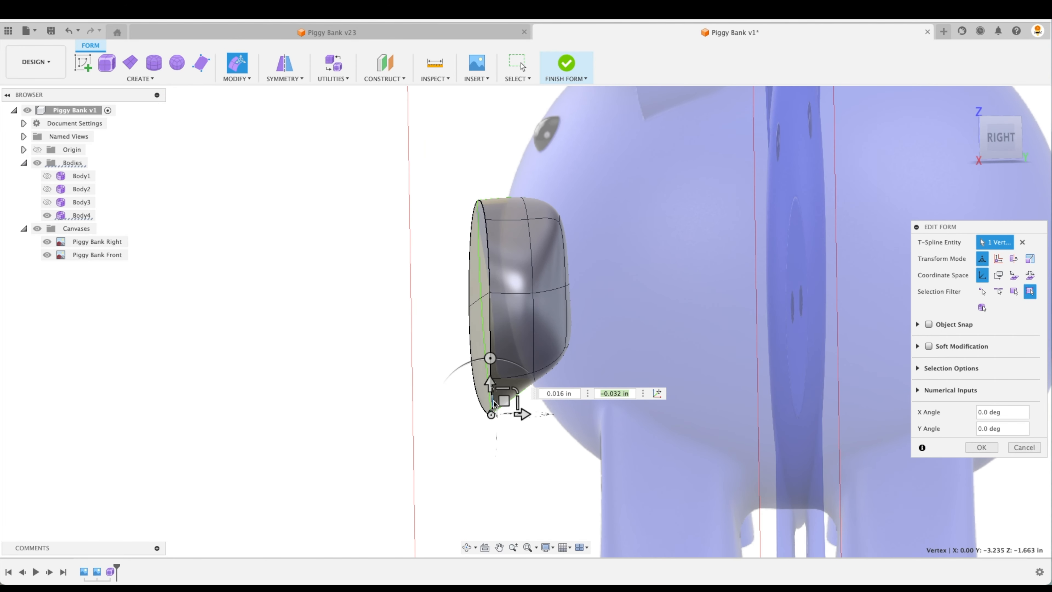
pyautogui.moveTo(505, 400); pyautogui.dragTo(505, 387)
pyautogui.keyDown('shift'); pyautogui.moveTo(504, 387); pyautogui.dragTo(497, 386, button='middle'); pyautogui.keyUp('shift')
pyautogui.click(486, 380)
pyautogui.moveTo(498, 368); pyautogui.dragTo(510, 364)
pyautogui.click(486, 293)
pyautogui.moveTo(498, 282); pyautogui.dragTo(512, 284)
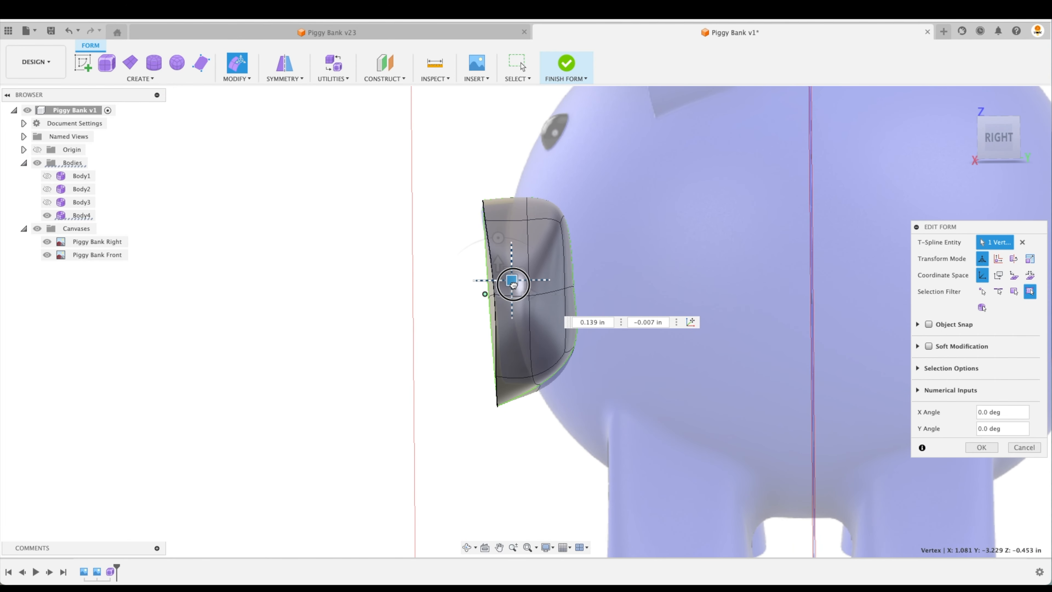
pyautogui.keyDown('shift'); pyautogui.moveTo(452, 292); pyautogui.dragTo(469, 294, button='middle'); pyautogui.keyUp('shift')
pyautogui.moveTo(518, 277); pyautogui.dragTo(497, 271)
pyautogui.keyDown('shift'); pyautogui.moveTo(497, 272); pyautogui.dragTo(555, 340, button='middle'); pyautogui.keyUp('shift')
# Compare the snout with the main body, hide the body, and reposition the snout's underside vertices, raising the front bottom one
pyautogui.click(47, 176)
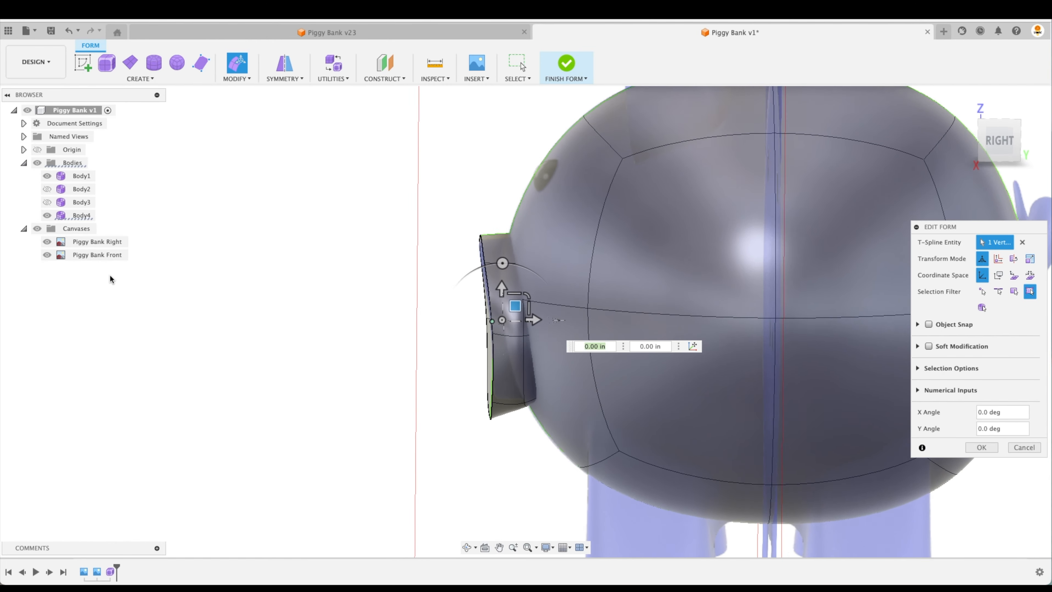
pyautogui.keyDown('shift'); pyautogui.moveTo(174, 310); pyautogui.dragTo(507, 464, button='middle'); pyautogui.keyUp('shift')
pyautogui.scroll(4, 496, 470)
pyautogui.click(510, 418)
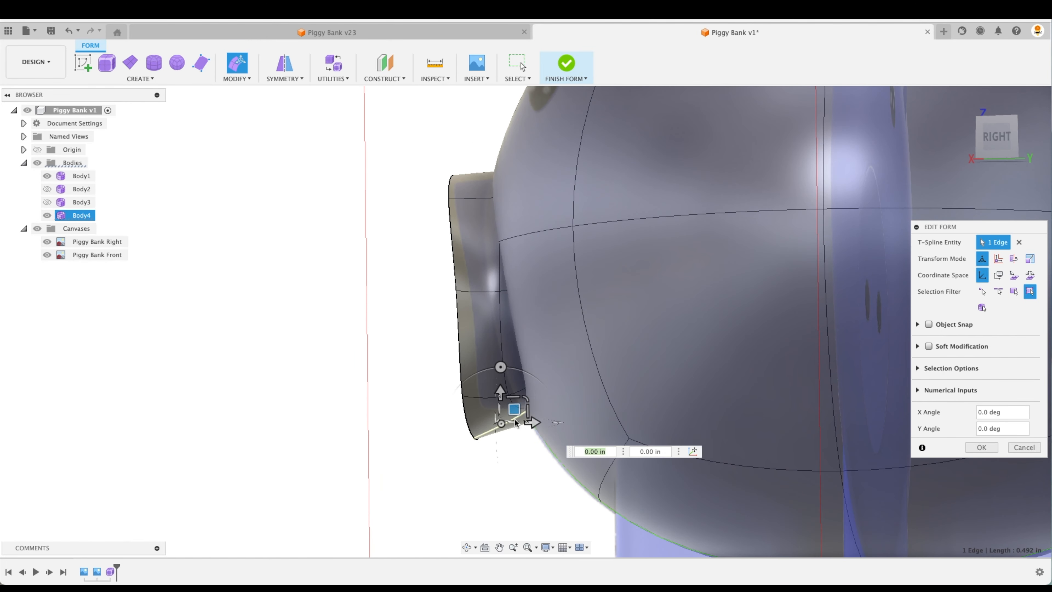
pyautogui.click(47, 176)
pyautogui.click(527, 420)
pyautogui.moveTo(527, 419); pyautogui.dragTo(513, 434)
pyautogui.keyDown('shift'); pyautogui.moveTo(512, 434); pyautogui.dragTo(518, 435, button='middle'); pyautogui.keyUp('shift')
pyautogui.click(484, 442)
pyautogui.moveTo(492, 430); pyautogui.dragTo(496, 411)
pyautogui.keyDown('shift'); pyautogui.moveTo(476, 491); pyautogui.dragTo(679, 493, button='middle'); pyautogui.keyUp('shift')
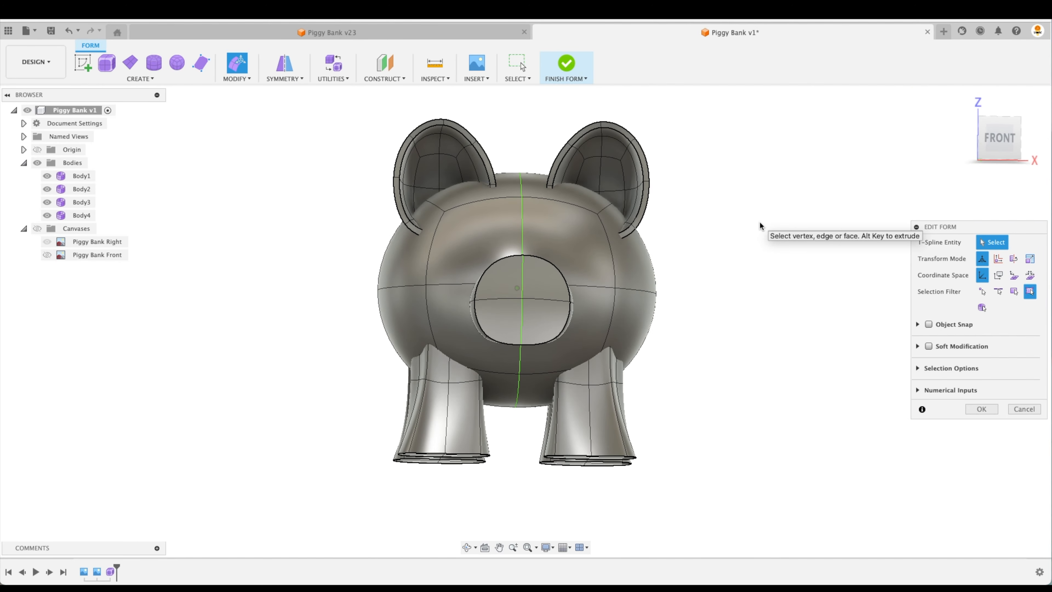
# Move the centre vertex of the snout's front face about 0.013 in back and 0.043 in down
pyautogui.keyDown('shift'); pyautogui.hscroll(5, 760, 222); pyautogui.keyUp('shift')
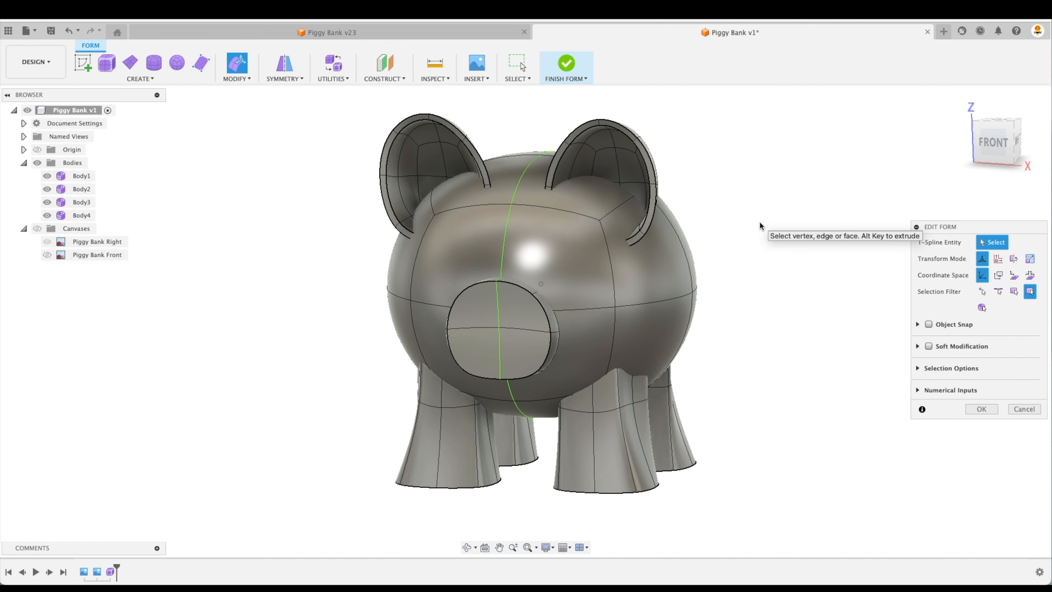
pyautogui.keyDown('shift'); pyautogui.hscroll(3, 760, 225); pyautogui.keyUp('shift')
pyautogui.scroll(5, 406, 361)
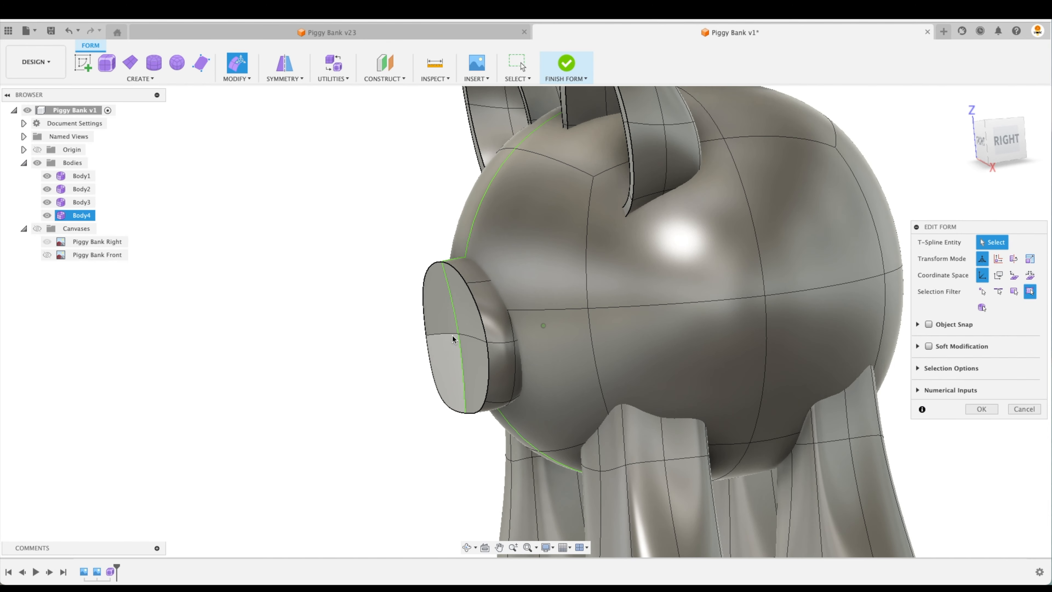
pyautogui.click(461, 336)
pyautogui.scroll(3, 455, 330)
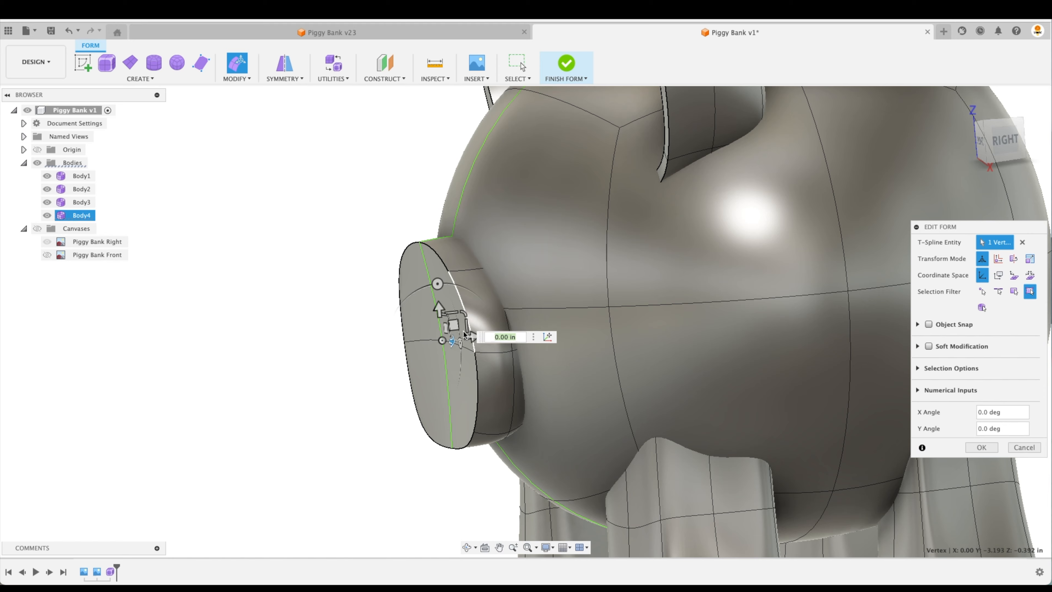
pyautogui.moveTo(456, 329)
pyautogui.mouseDown()
pyautogui.moveTo(469, 325)
pyautogui.moveTo(455, 332)
pyautogui.mouseUp()
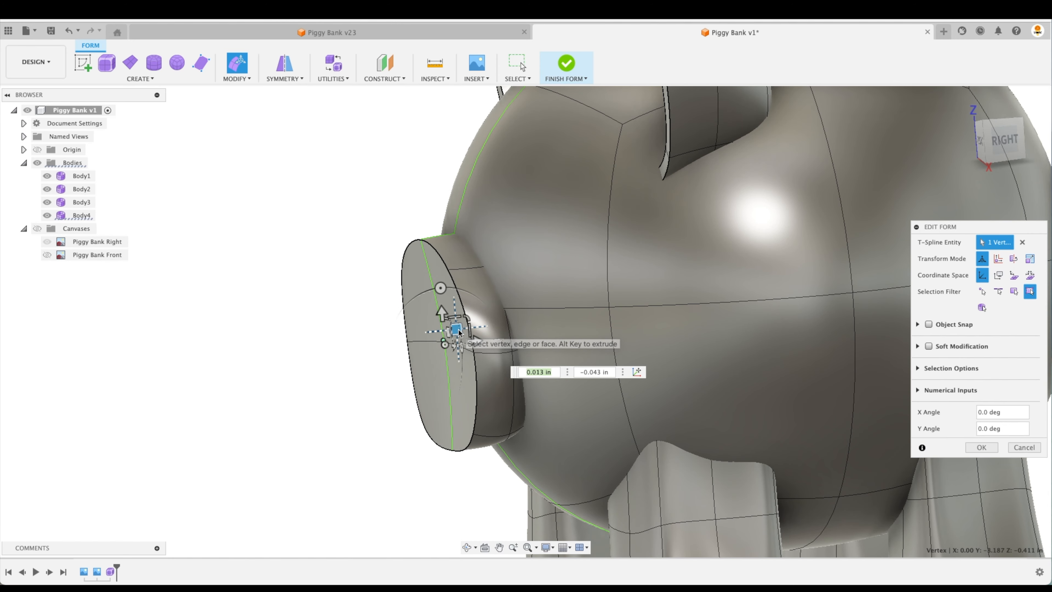
# Select the whole snout, try shifting it vertically in side view, and finish the form edit
pyautogui.doubleClick(494, 333)
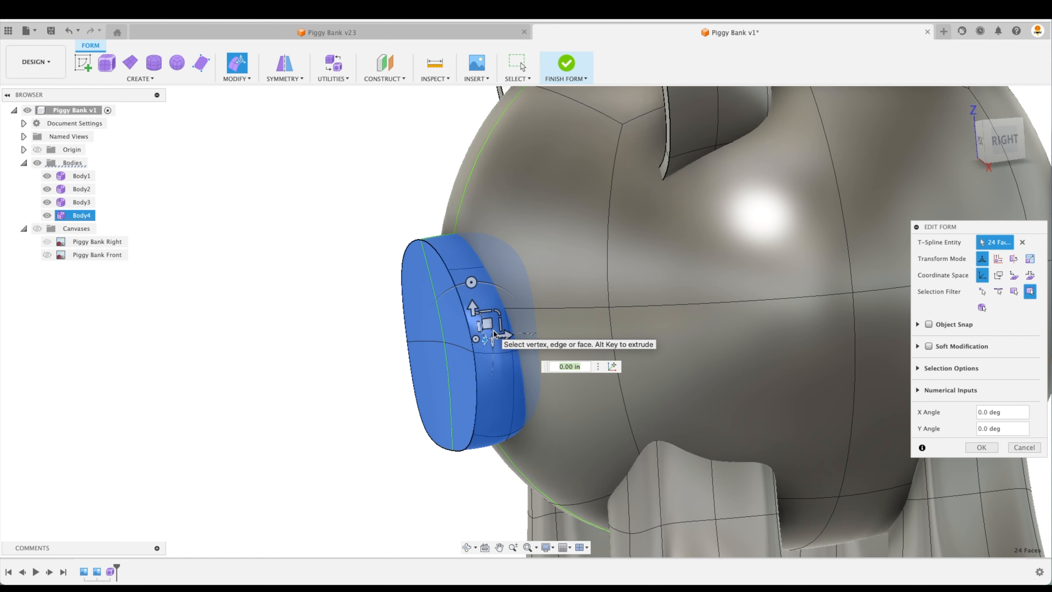
pyautogui.keyDown('shift'); pyautogui.moveTo(493, 327); pyautogui.dragTo(479, 309, button='middle'); pyautogui.keyUp('shift')
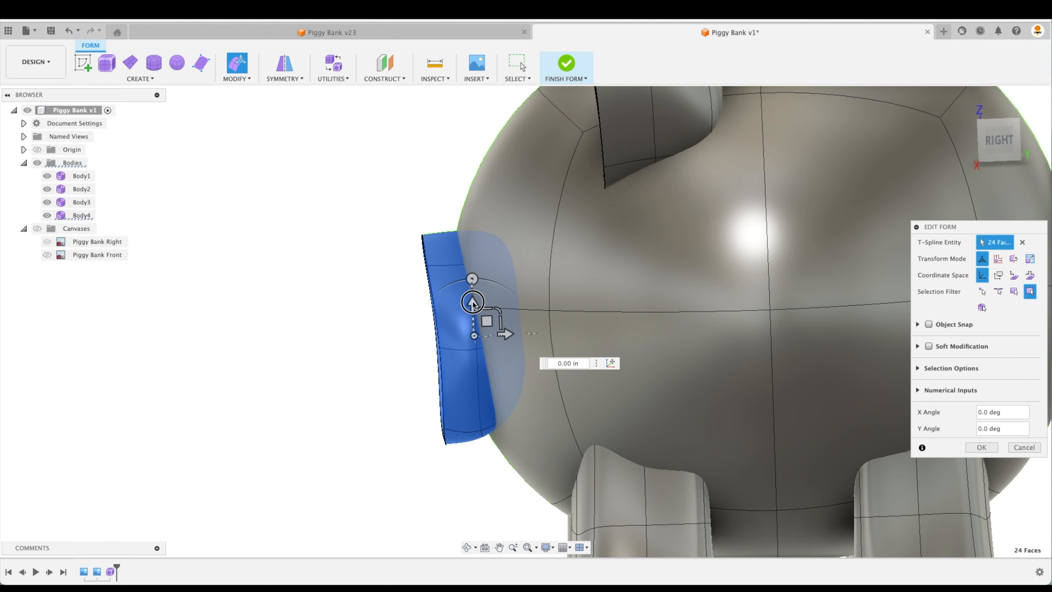
pyautogui.moveTo(477, 307)
pyautogui.mouseDown()
pyautogui.moveTo(475, 277)
pyautogui.moveTo(477, 308)
pyautogui.moveTo(481, 300)
pyautogui.mouseUp()
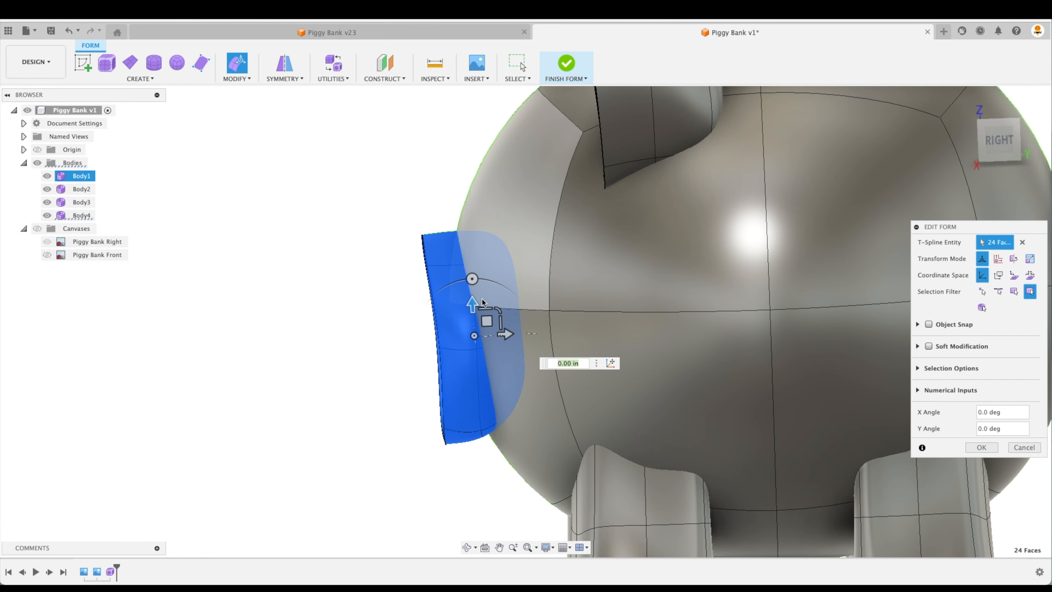
pyautogui.keyDown('shift'); pyautogui.moveTo(804, 401); pyautogui.dragTo(824, 402, button='middle'); pyautogui.keyUp('shift')
pyautogui.click(982, 447)
pyautogui.scroll(-3, 975, 410)
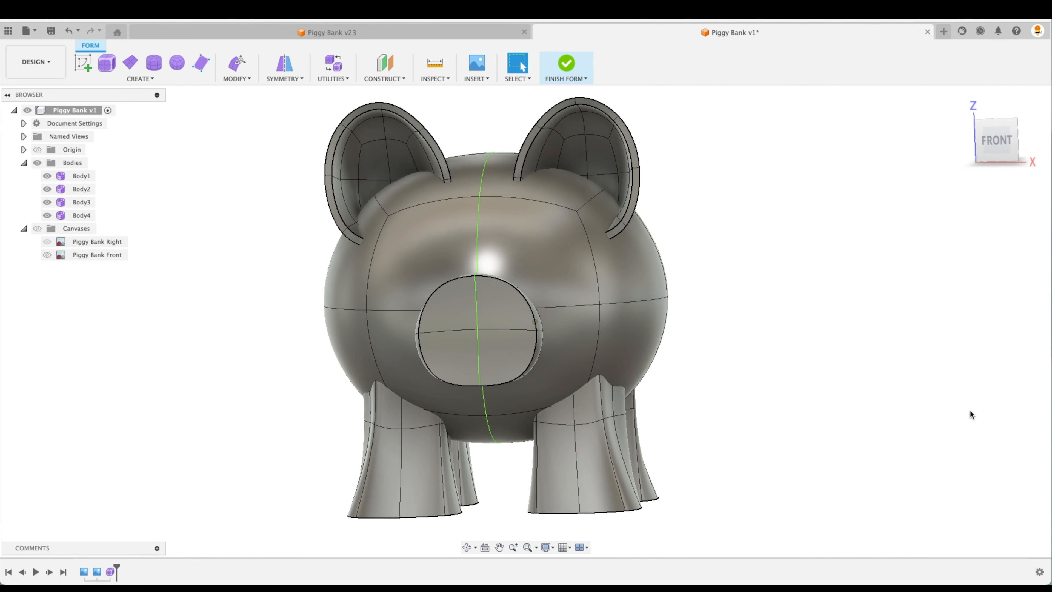
# Examine the nostrils on the finished pig in the Piggy Bank v23 document and return to Piggy Bank v1
pyautogui.click(961, 101)
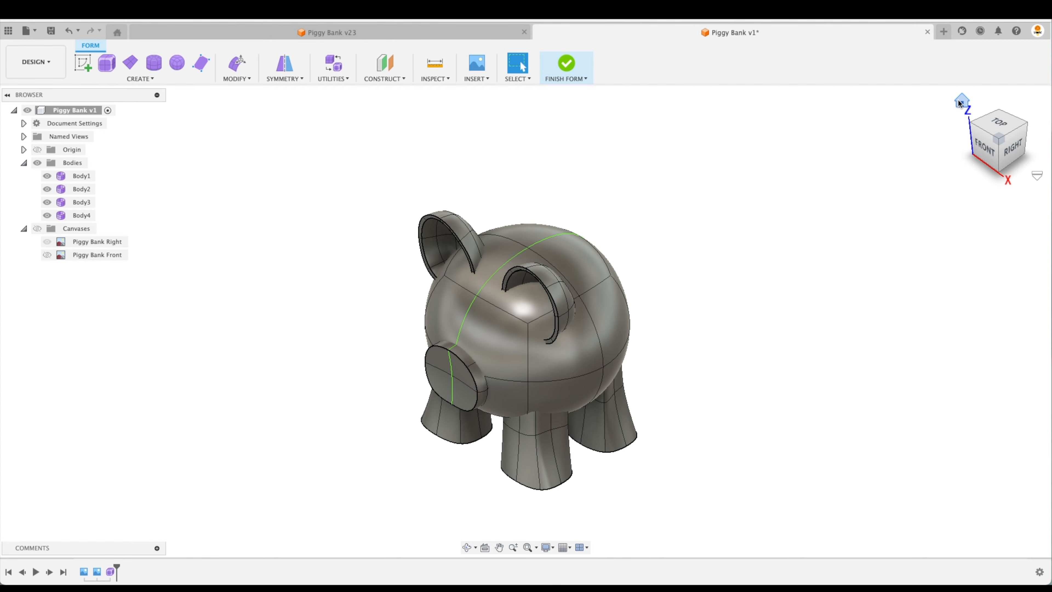
pyautogui.click(437, 32)
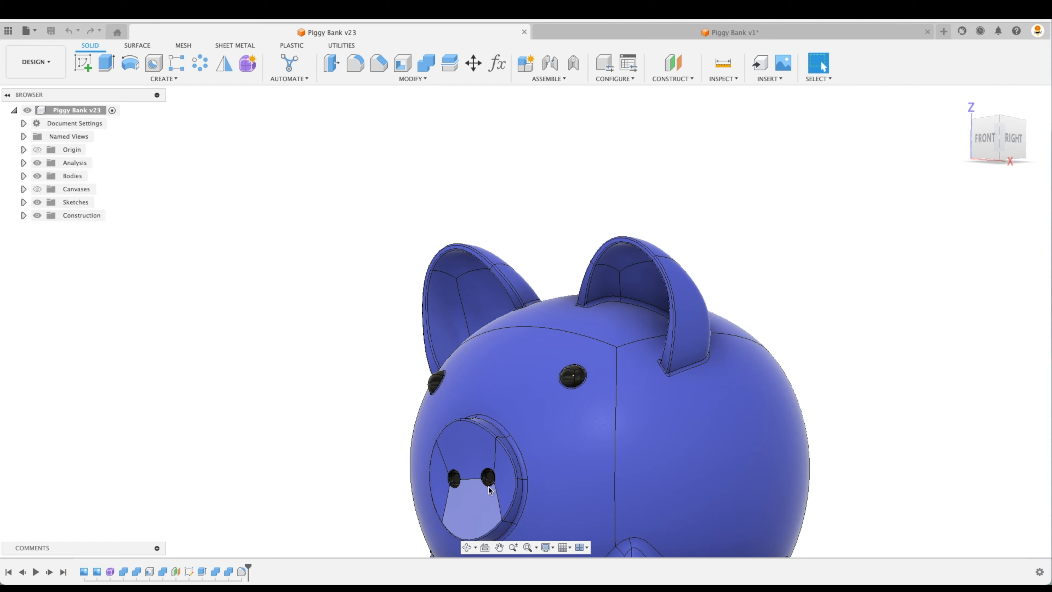
pyautogui.click(705, 33)
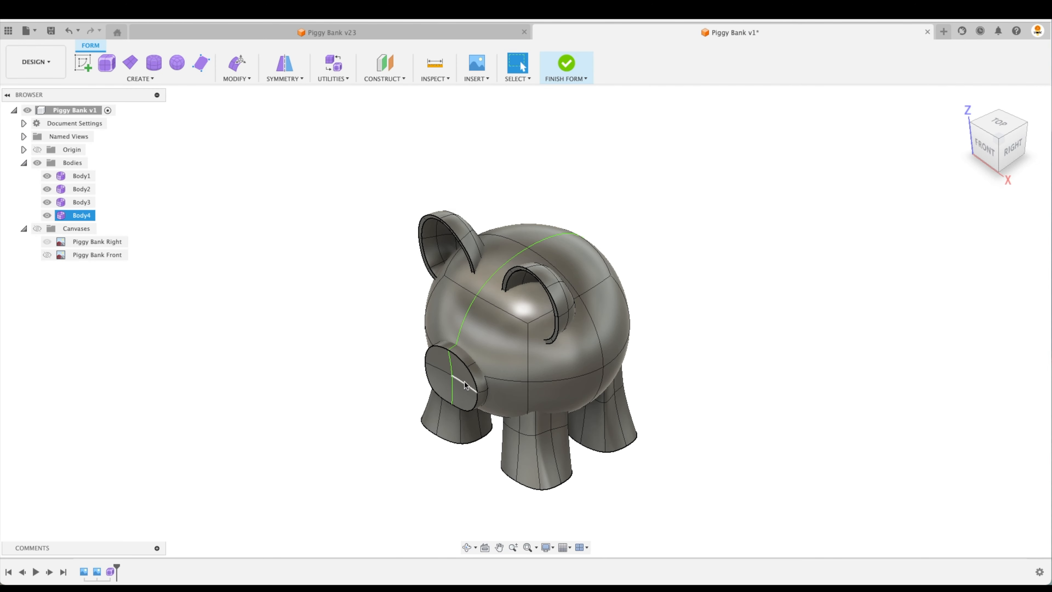
# Create a quadball nostril in front of the snout with a 0.40 in diameter, 2 span faces and symmetry set to None
pyautogui.scroll(5, 397, 373)
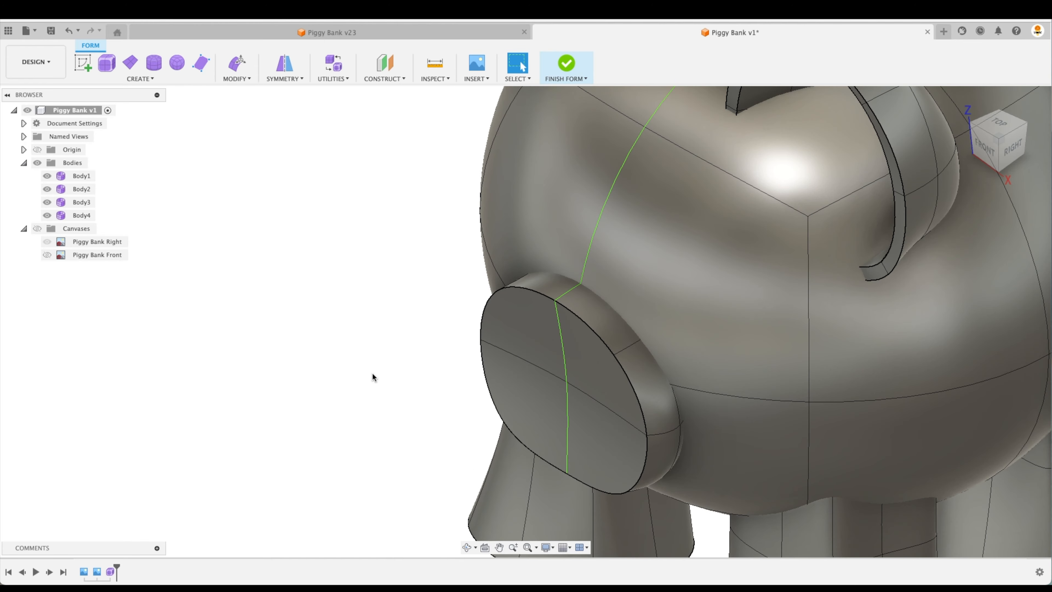
pyautogui.click(177, 63)
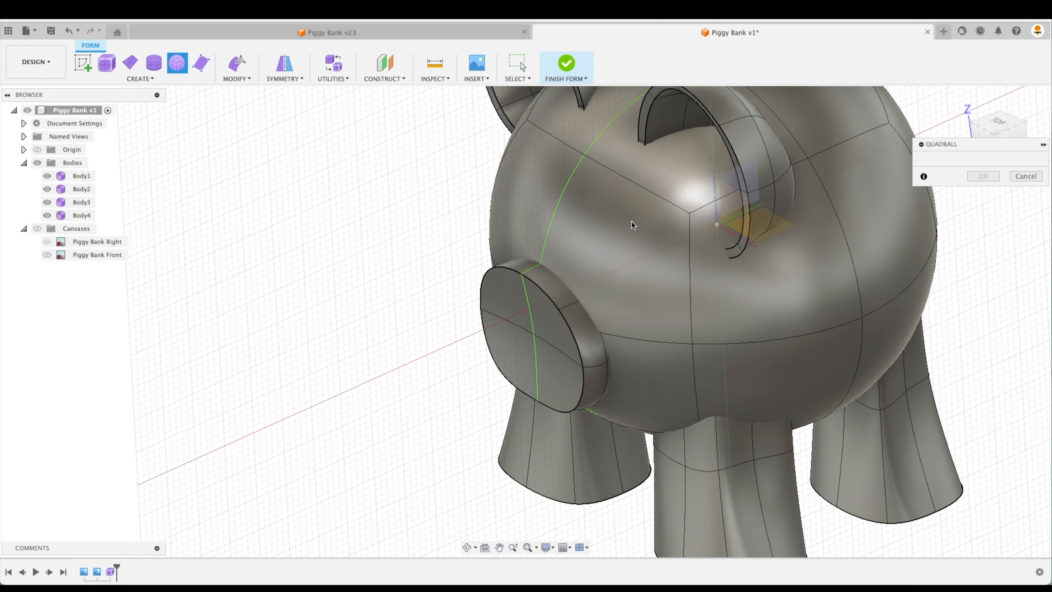
pyautogui.click(808, 251)
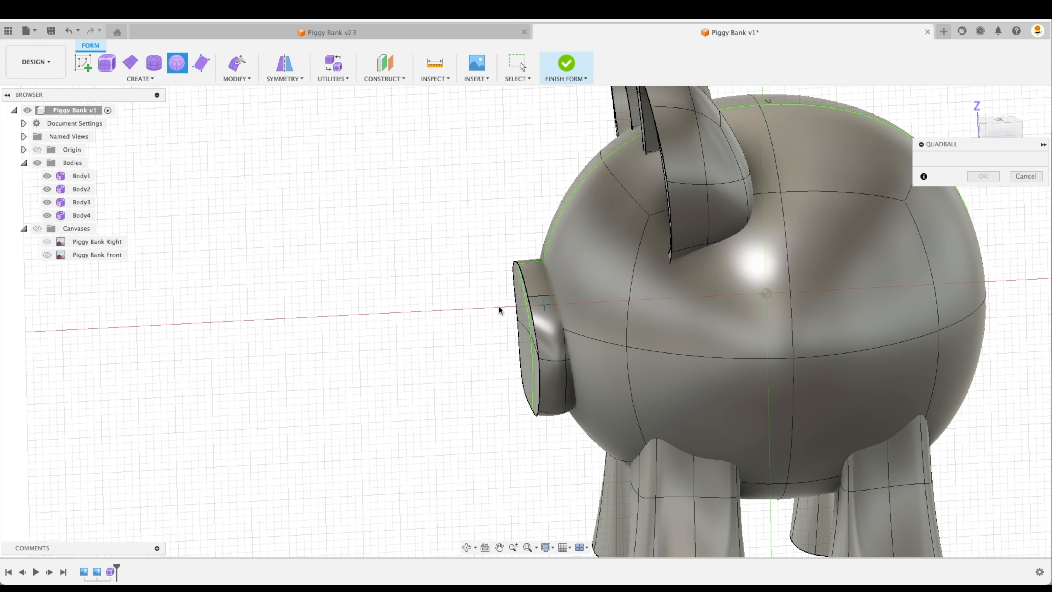
pyautogui.click(477, 308)
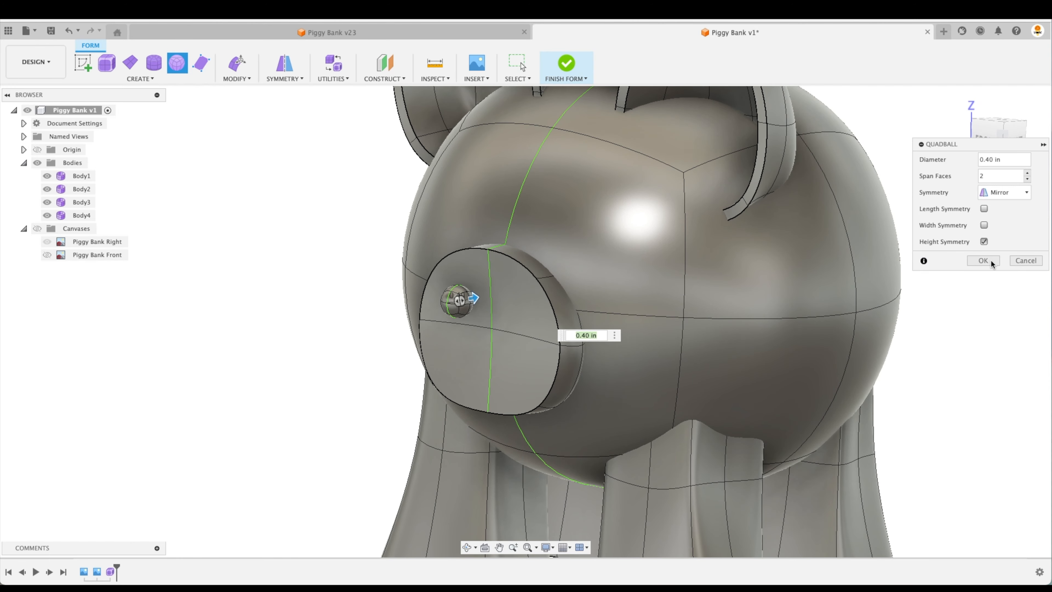
pyautogui.click(989, 261)
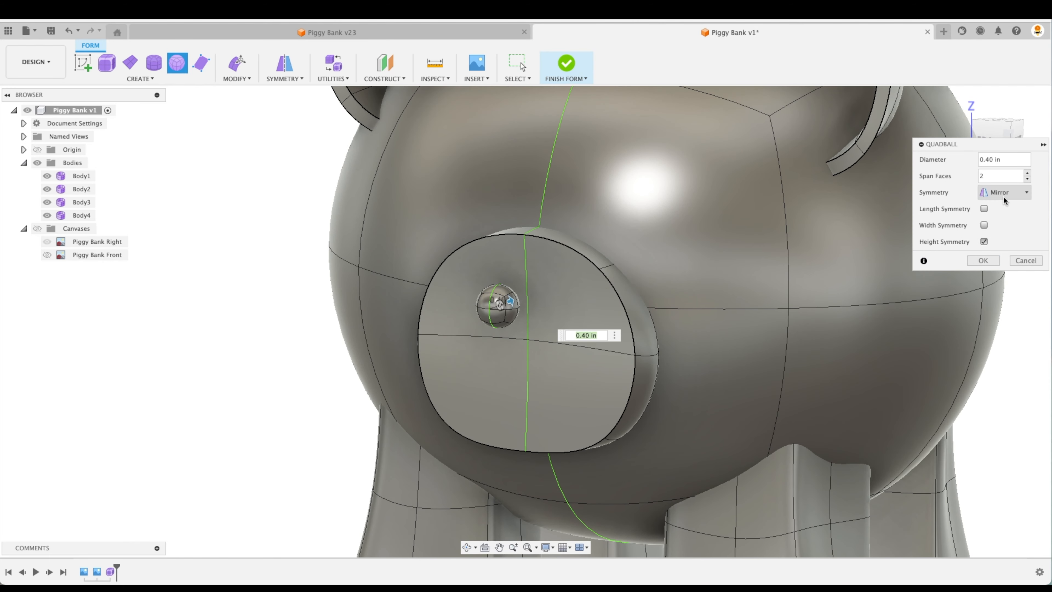
pyautogui.click(1006, 207)
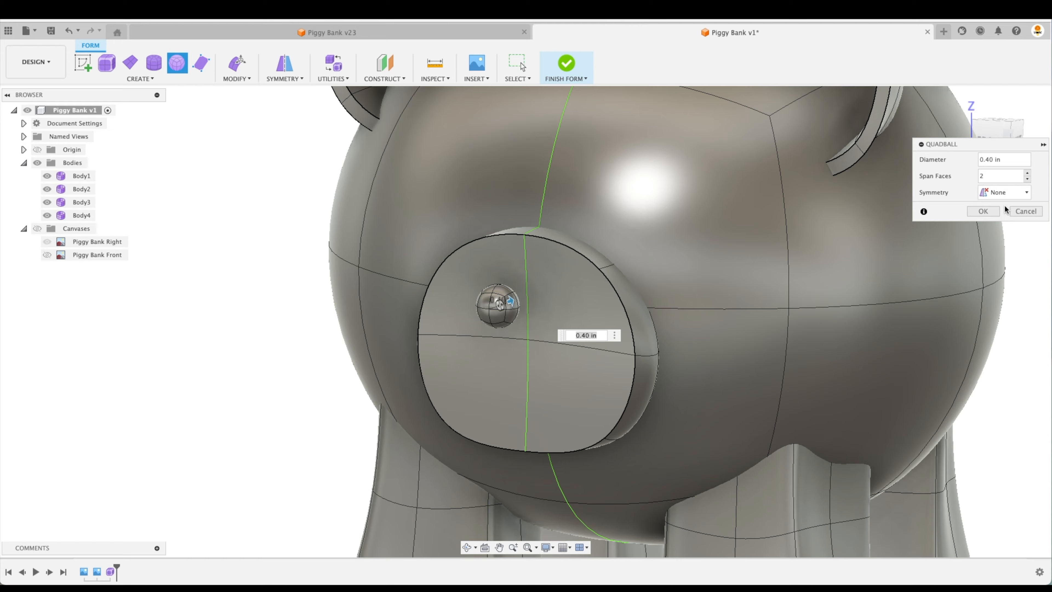
pyautogui.click(990, 211)
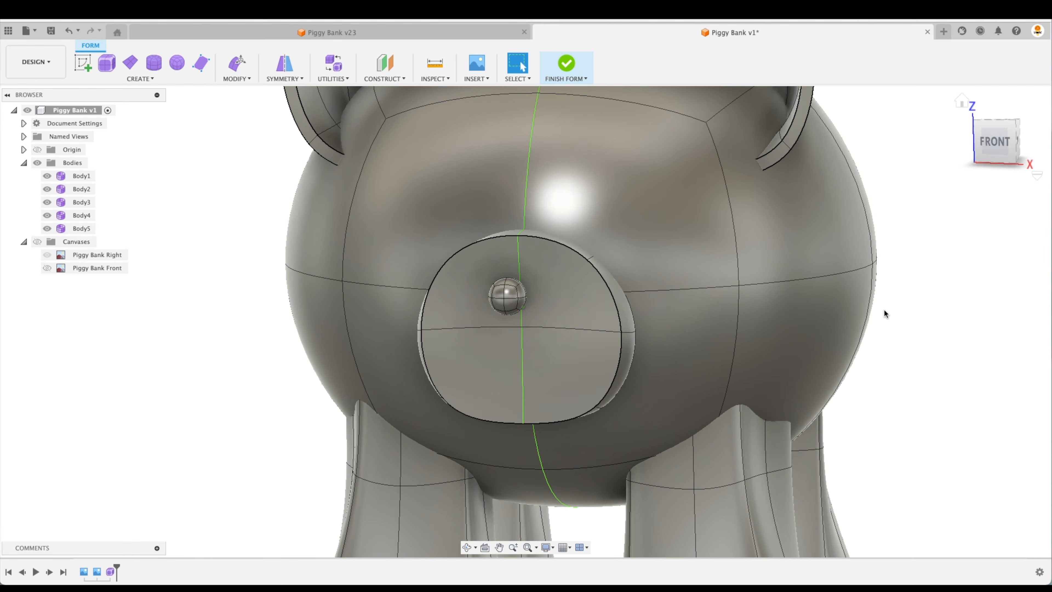
# Move the nostril ball across the snout's centreline, show the reference canvases and align it in front view with the nostril mark on the +X side
pyautogui.keyDown('shift'); pyautogui.moveTo(640, 347); pyautogui.dragTo(454, 272, button='middle'); pyautogui.keyUp('shift')
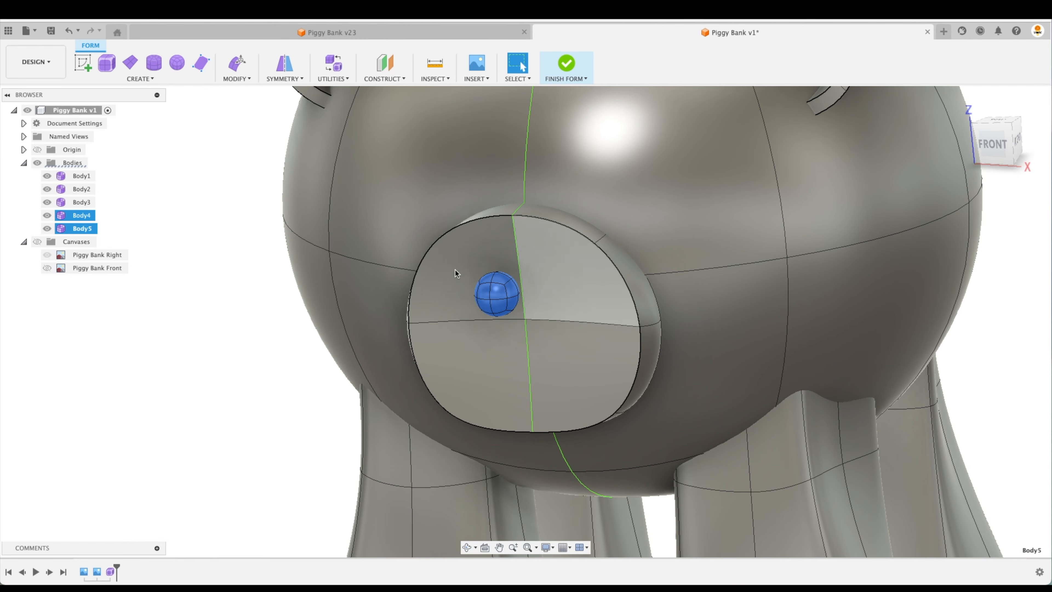
pyautogui.click(239, 62)
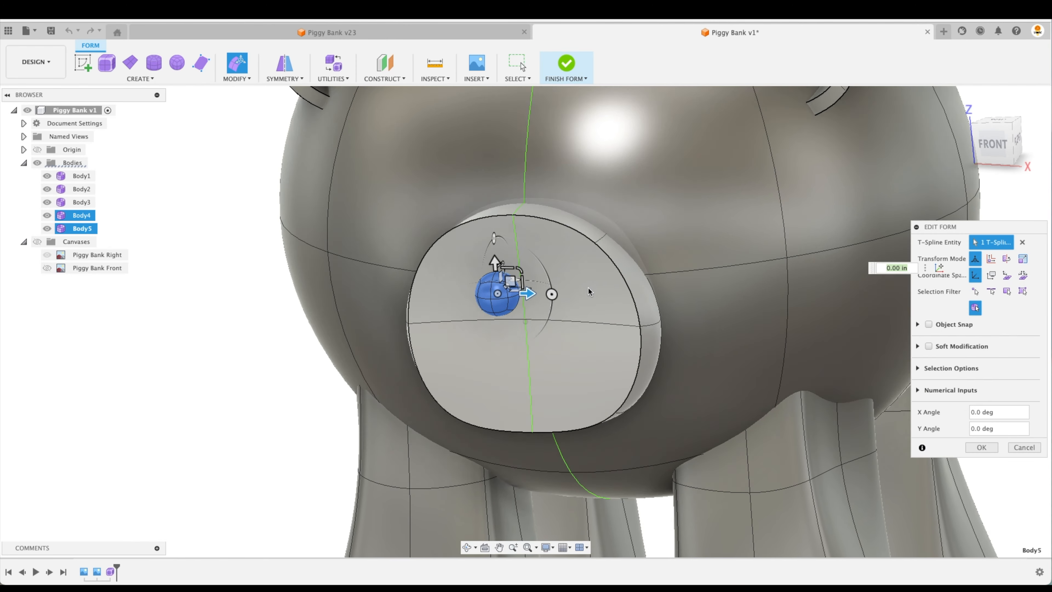
pyautogui.keyDown('shift'); pyautogui.moveTo(590, 292); pyautogui.dragTo(621, 302, button='middle'); pyautogui.keyUp('shift')
pyautogui.moveTo(530, 263); pyautogui.dragTo(585, 282)
pyautogui.keyDown('shift'); pyautogui.moveTo(585, 282); pyautogui.dragTo(729, 252, button='middle'); pyautogui.keyUp('shift')
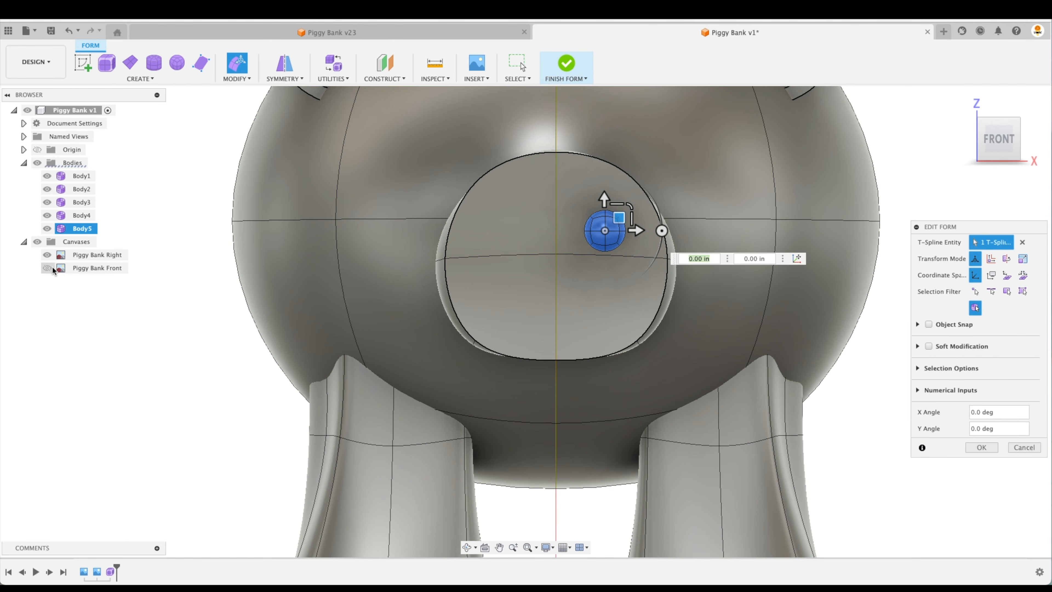
pyautogui.click(52, 269)
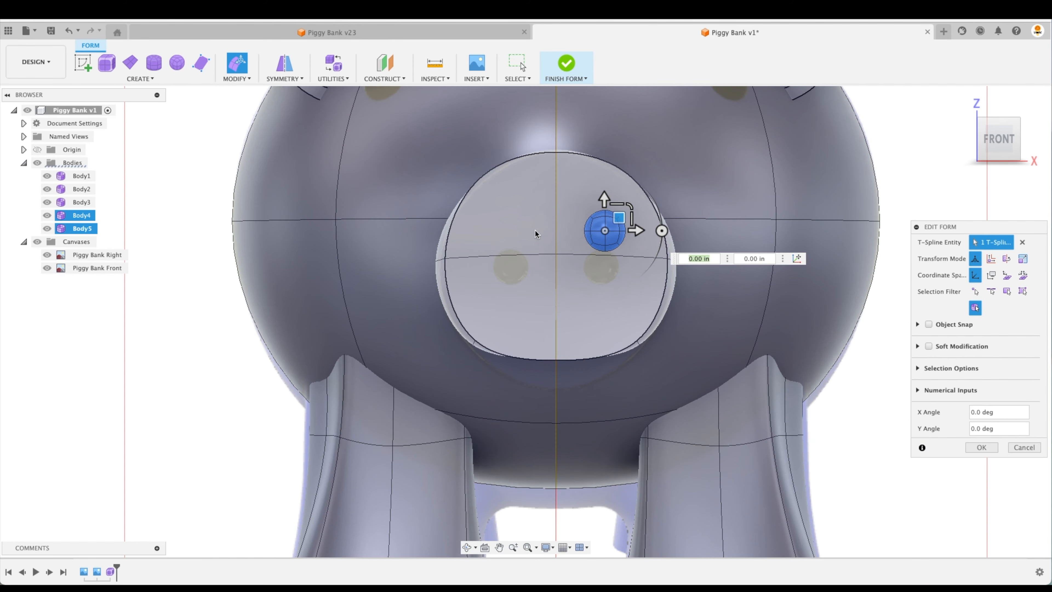
pyautogui.moveTo(617, 235)
pyautogui.mouseDown()
pyautogui.moveTo(607, 261)
pyautogui.moveTo(613, 250)
pyautogui.mouseUp()
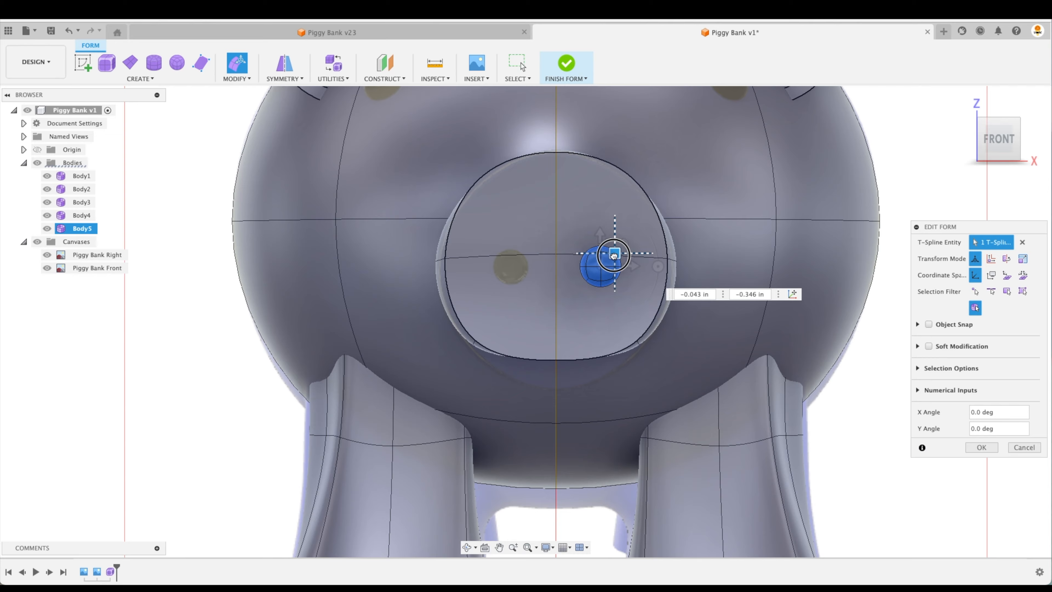
# In side view, push the nostril ball about 0.683 in back so it is partly embedded in the snout's front face
pyautogui.keyDown('shift'); pyautogui.moveTo(614, 257); pyautogui.dragTo(773, 232, button='middle'); pyautogui.keyUp('shift')
pyautogui.moveTo(354, 236); pyautogui.dragTo(418, 239)
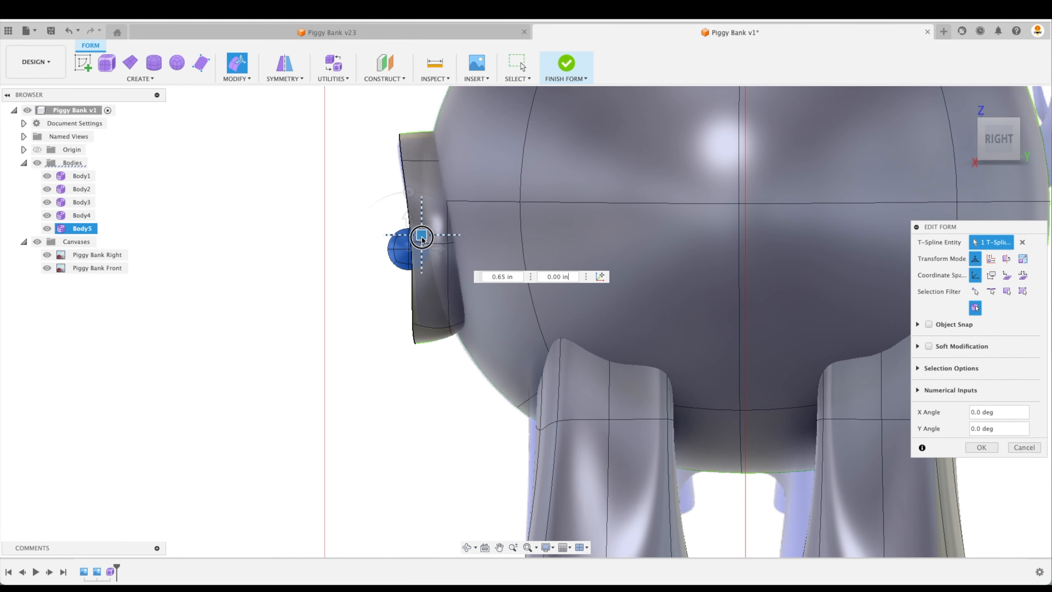
pyautogui.scroll(10, 421, 239)
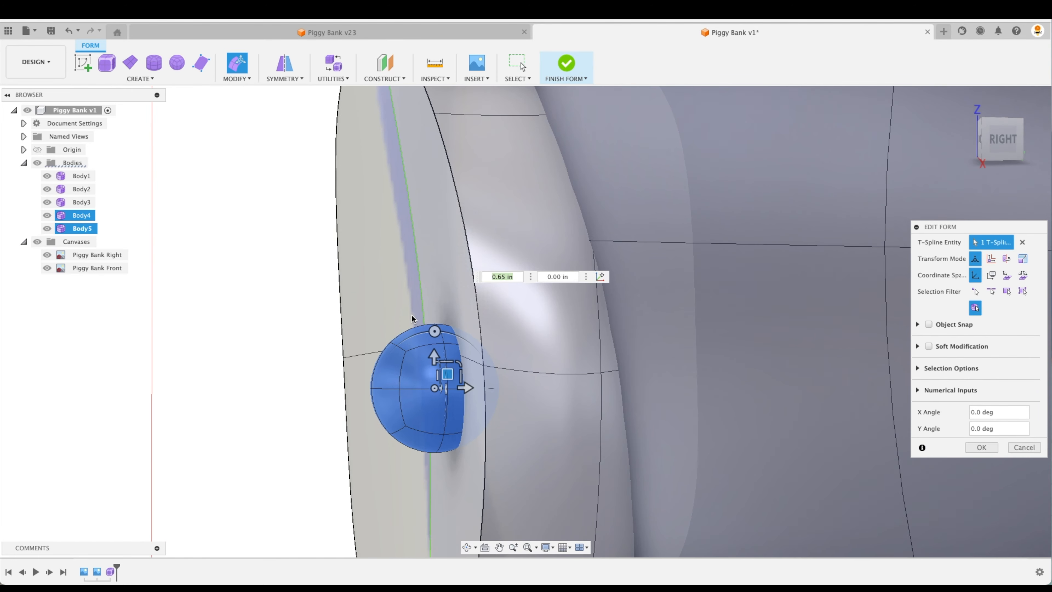
pyautogui.keyDown('shift'); pyautogui.moveTo(412, 319); pyautogui.dragTo(425, 312, button='middle'); pyautogui.keyUp('shift')
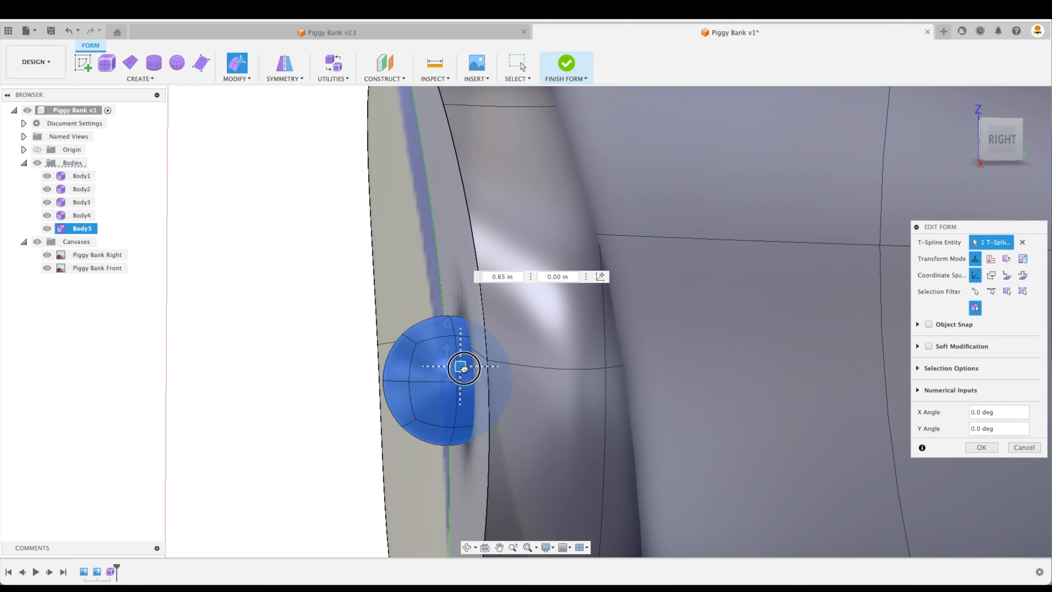
pyautogui.moveTo(464, 368)
pyautogui.mouseDown()
pyautogui.moveTo(500, 367)
pyautogui.moveTo(470, 364)
pyautogui.mouseUp()
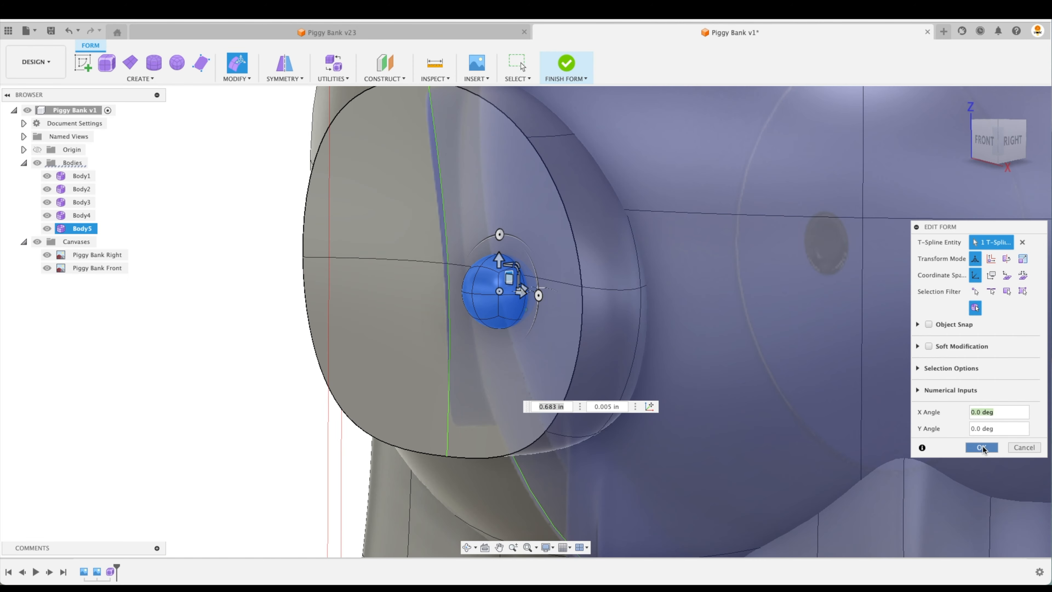
pyautogui.click(981, 447)
pyautogui.scroll(-5, 940, 308)
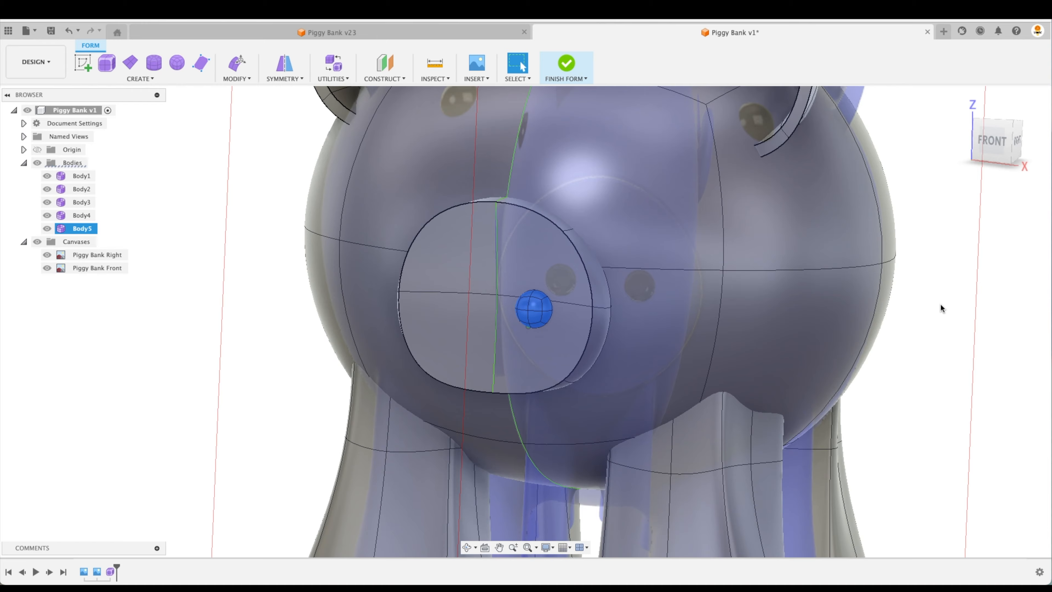
# Mirror-duplicate the nostril ball across the YZ plane with welding on, and check both nostrils on the snout
pyautogui.click(939, 291)
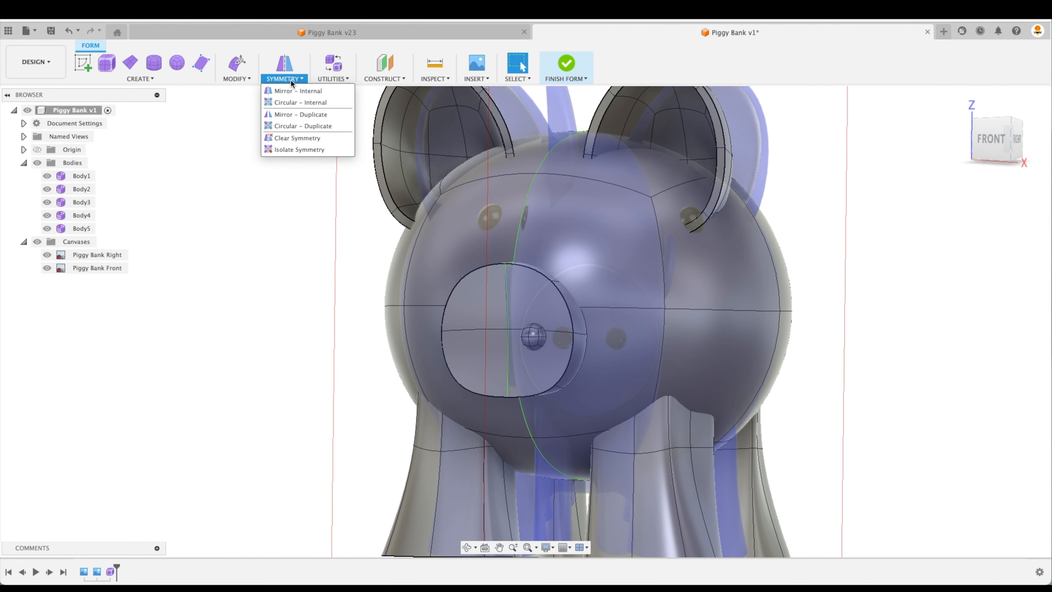
pyautogui.click(301, 114)
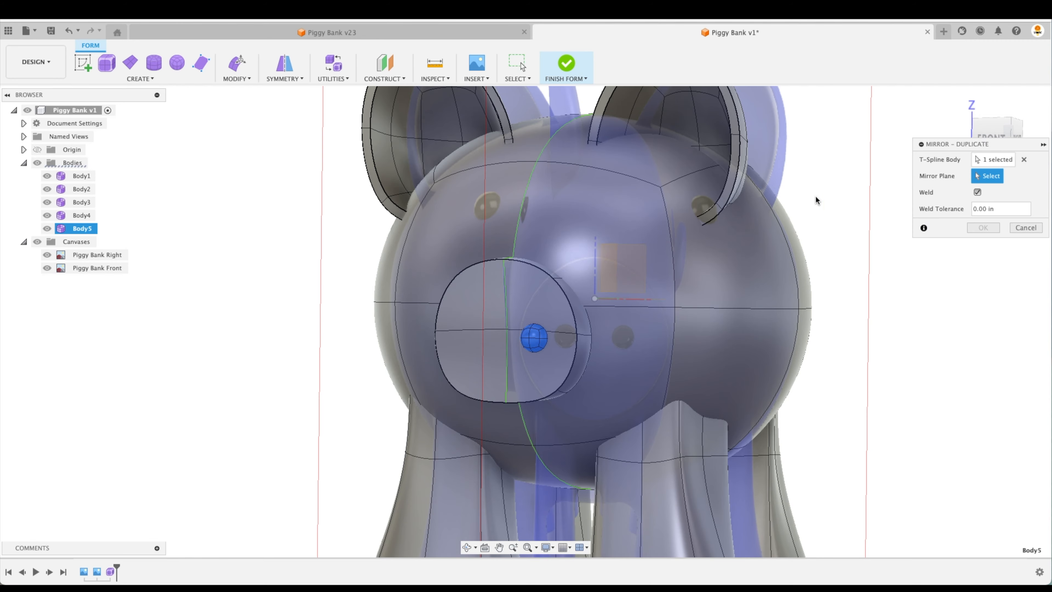
pyautogui.keyDown('shift'); pyautogui.moveTo(816, 200); pyautogui.dragTo(661, 244, button='middle'); pyautogui.keyUp('shift')
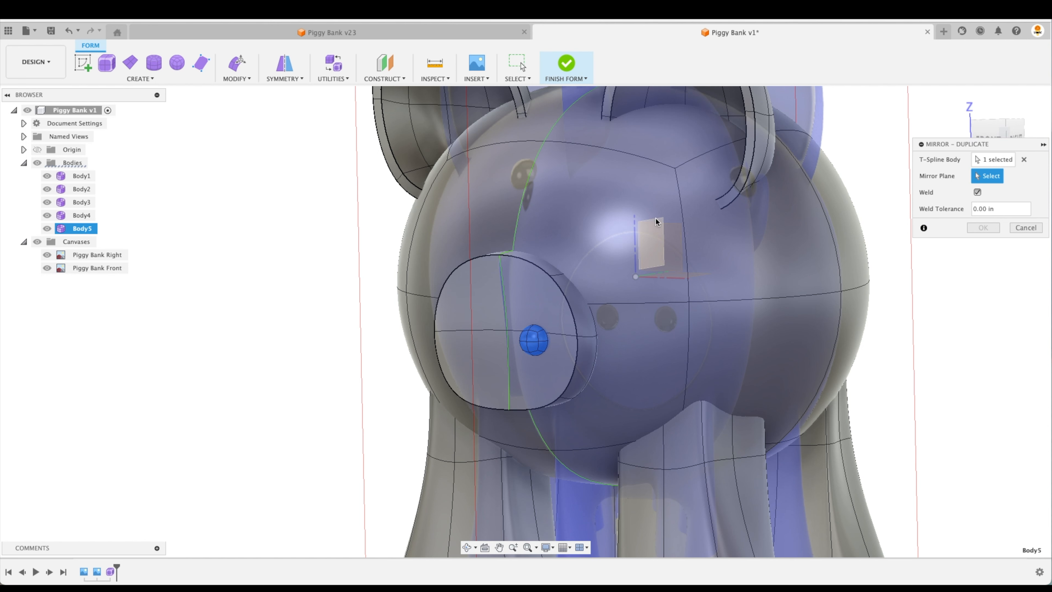
pyautogui.click(652, 241)
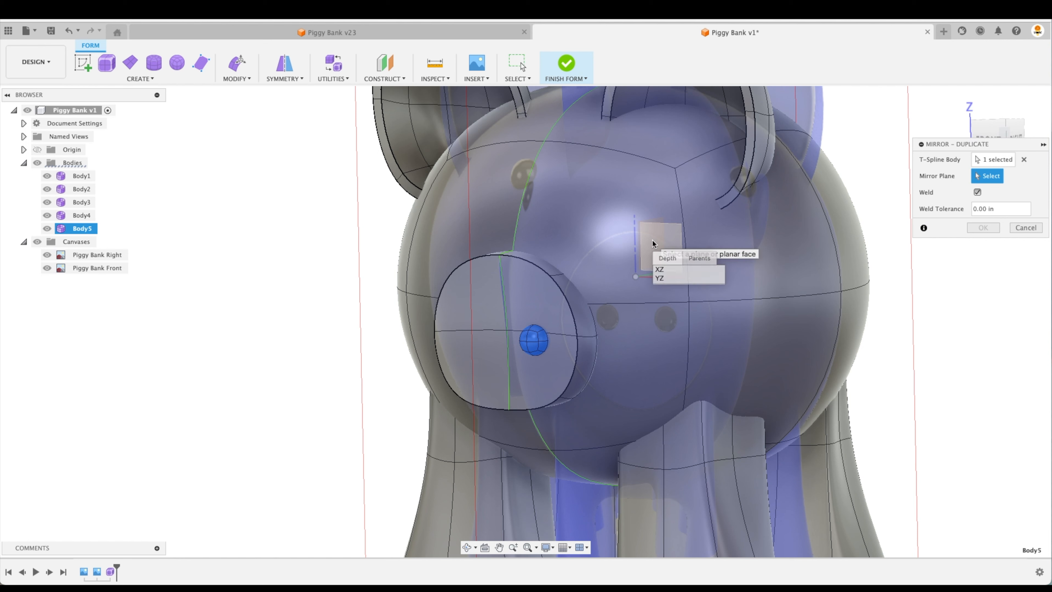
pyautogui.click(669, 279)
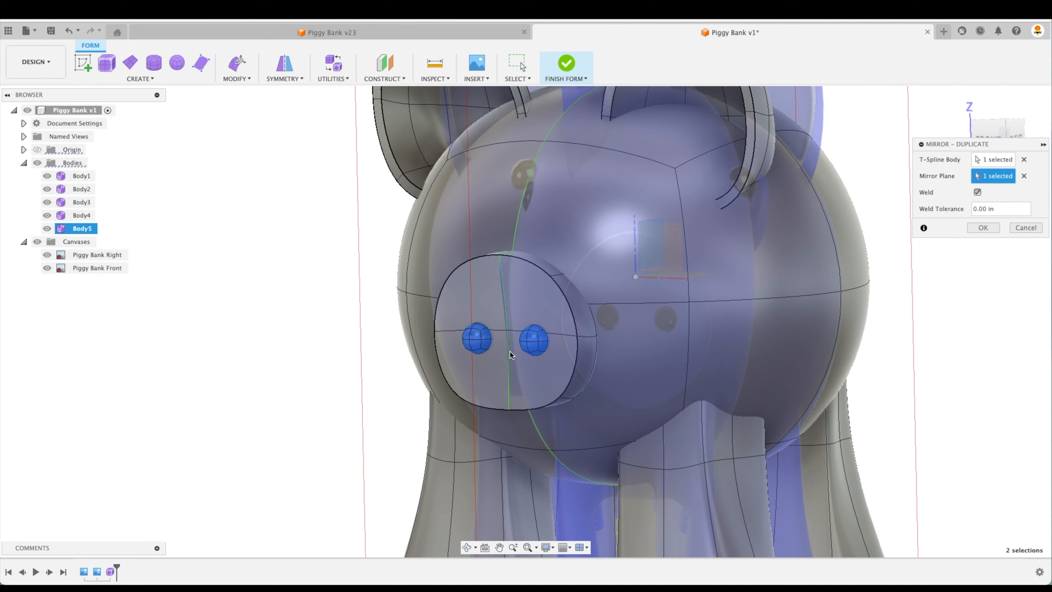
pyautogui.keyDown('shift'); pyautogui.moveTo(523, 336); pyautogui.dragTo(646, 329, button='middle'); pyautogui.keyUp('shift')
pyautogui.click(979, 229)
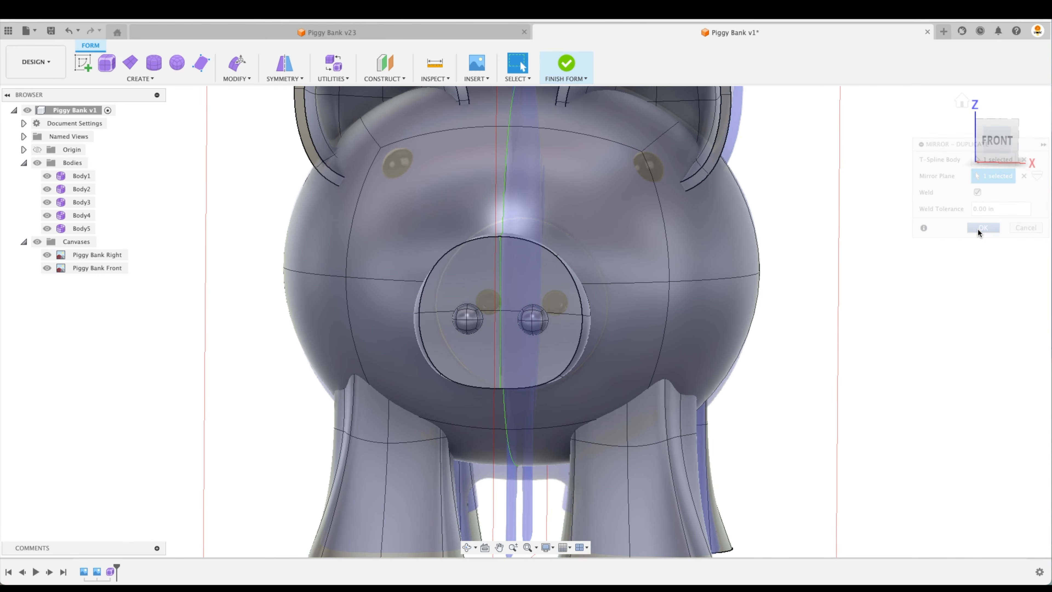
pyautogui.keyDown('shift'); pyautogui.moveTo(931, 280); pyautogui.dragTo(568, 278, button='middle'); pyautogui.keyUp('shift')
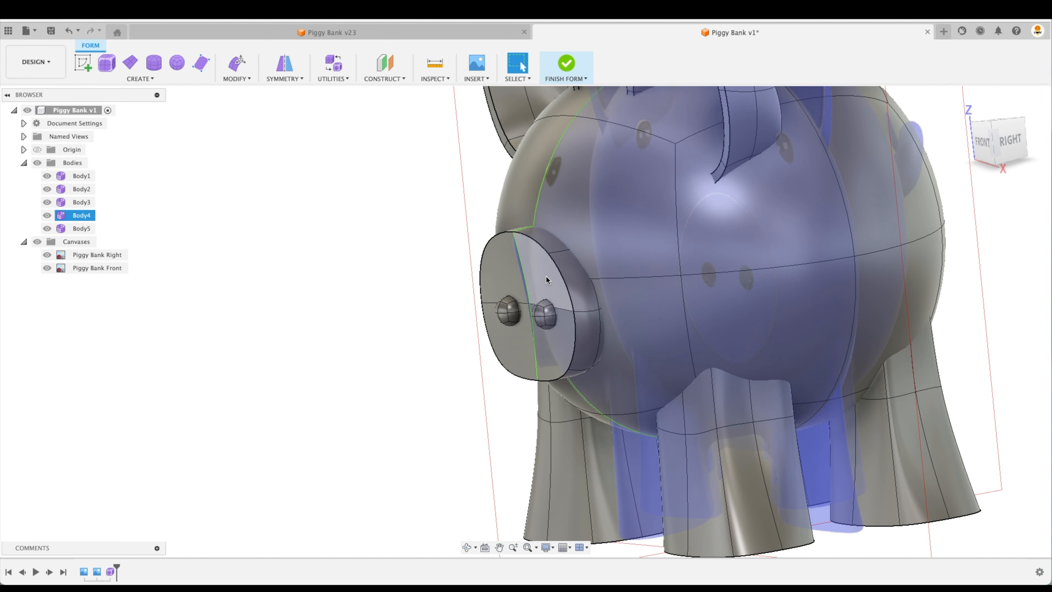
# Create a quadball eye in front of the forehead above the snout with a 0.50 in diameter, 2 span faces and symmetry set to None
pyautogui.scroll(-1, 1024, 280)
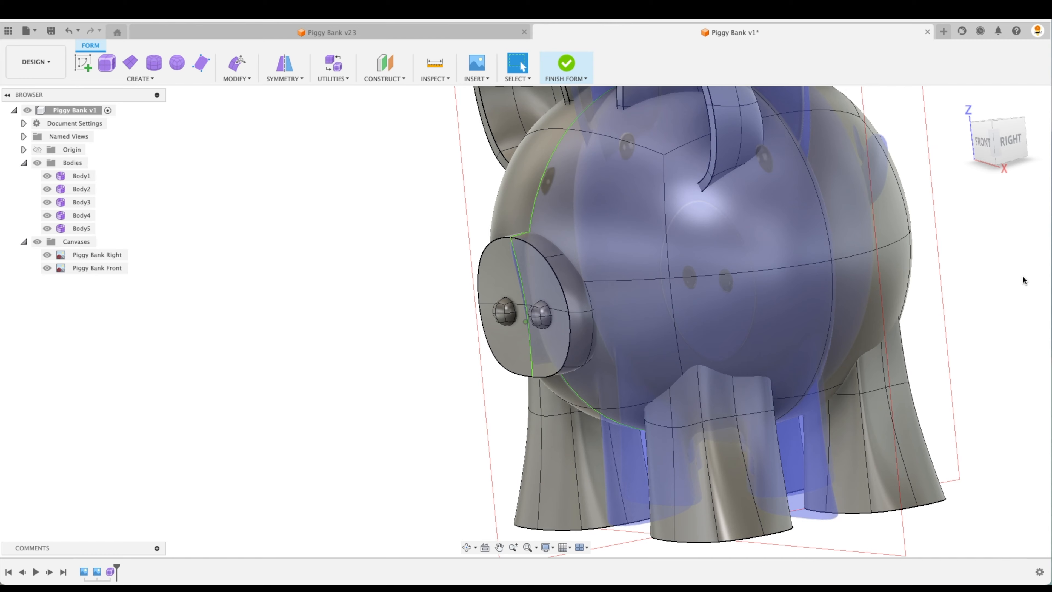
pyautogui.keyDown('shift'); pyautogui.moveTo(1023, 281); pyautogui.dragTo(385, 332, button='middle'); pyautogui.keyUp('shift')
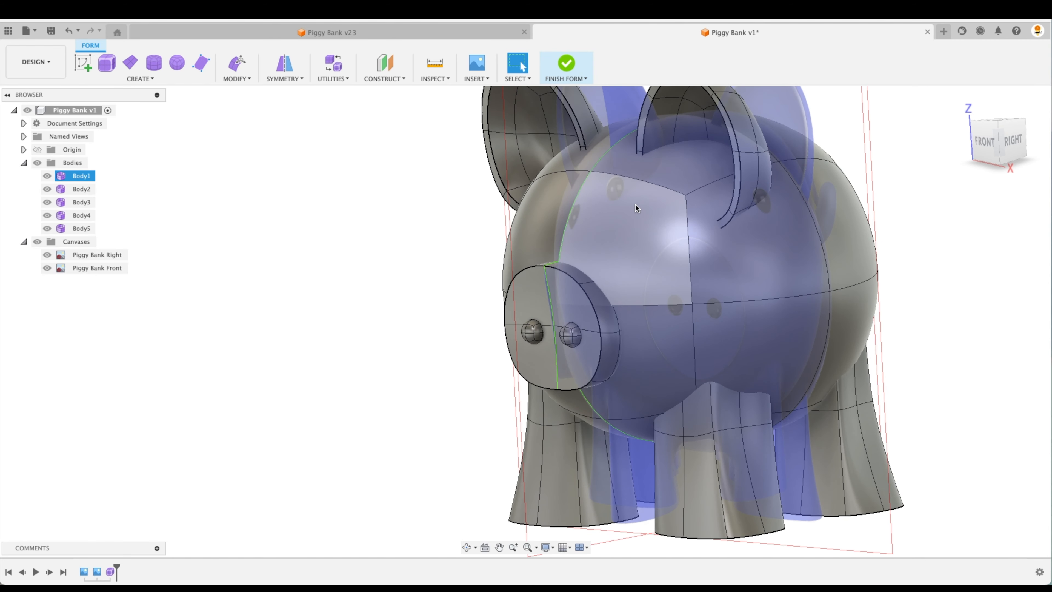
pyautogui.keyDown('shift'); pyautogui.moveTo(423, 220); pyautogui.dragTo(378, 210, button='middle'); pyautogui.keyUp('shift')
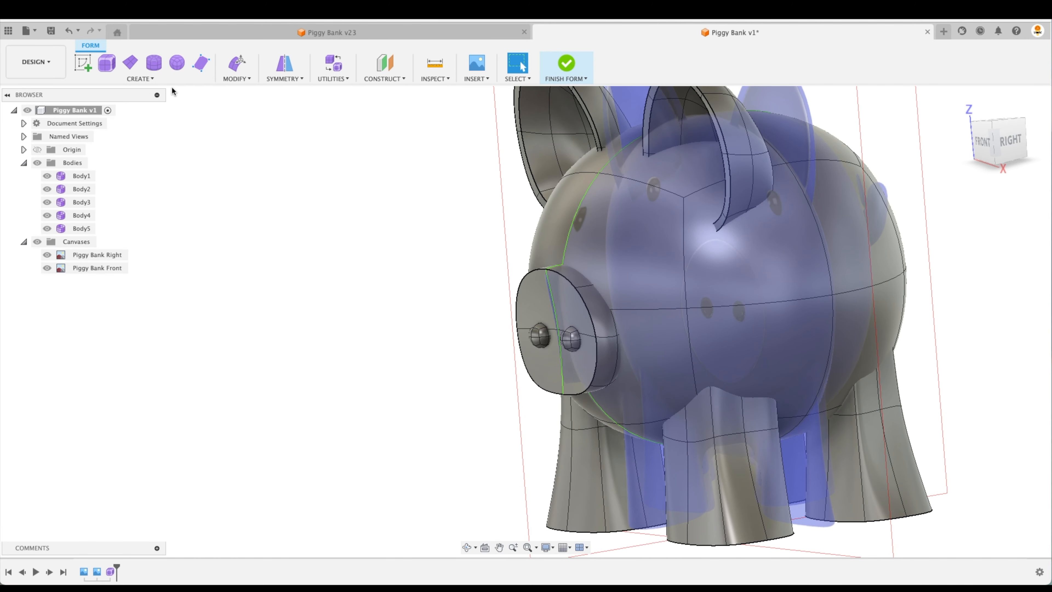
pyautogui.click(177, 62)
pyautogui.keyDown('shift'); pyautogui.moveTo(535, 251); pyautogui.dragTo(790, 249, button='middle'); pyautogui.keyUp('shift')
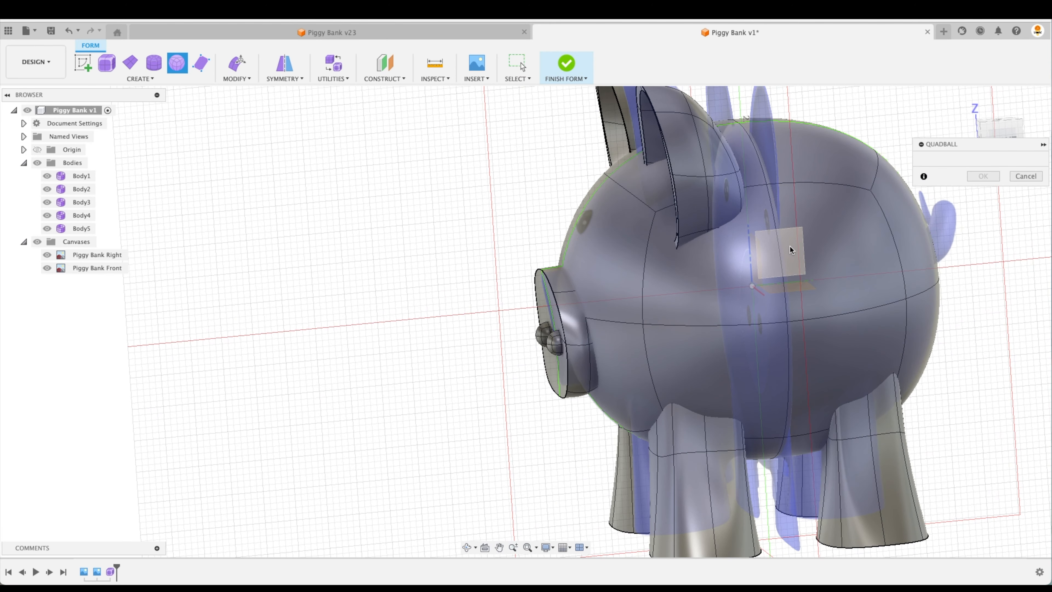
pyautogui.click(535, 219)
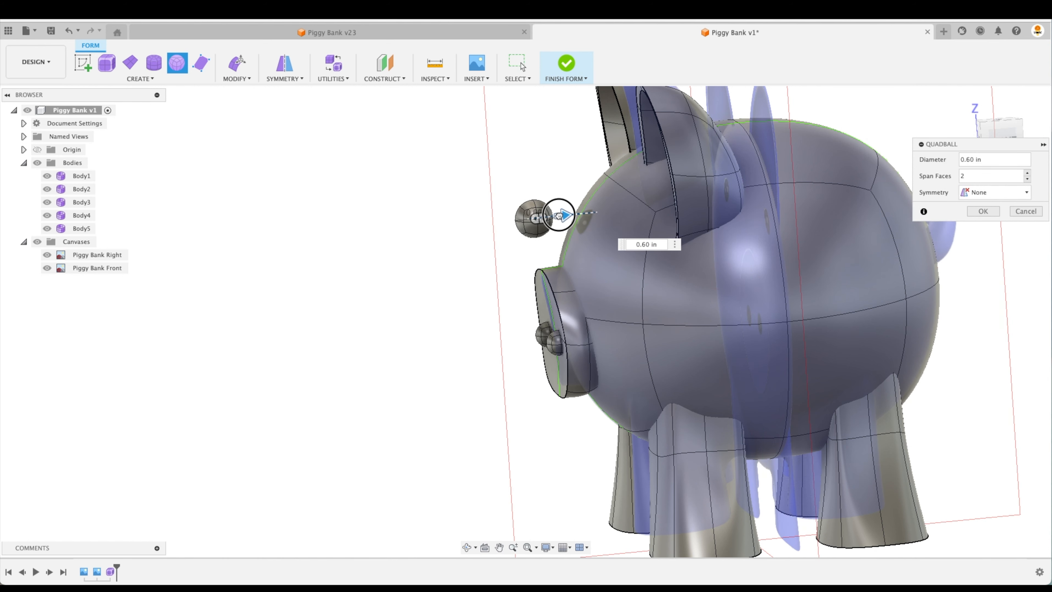
pyautogui.click(999, 127)
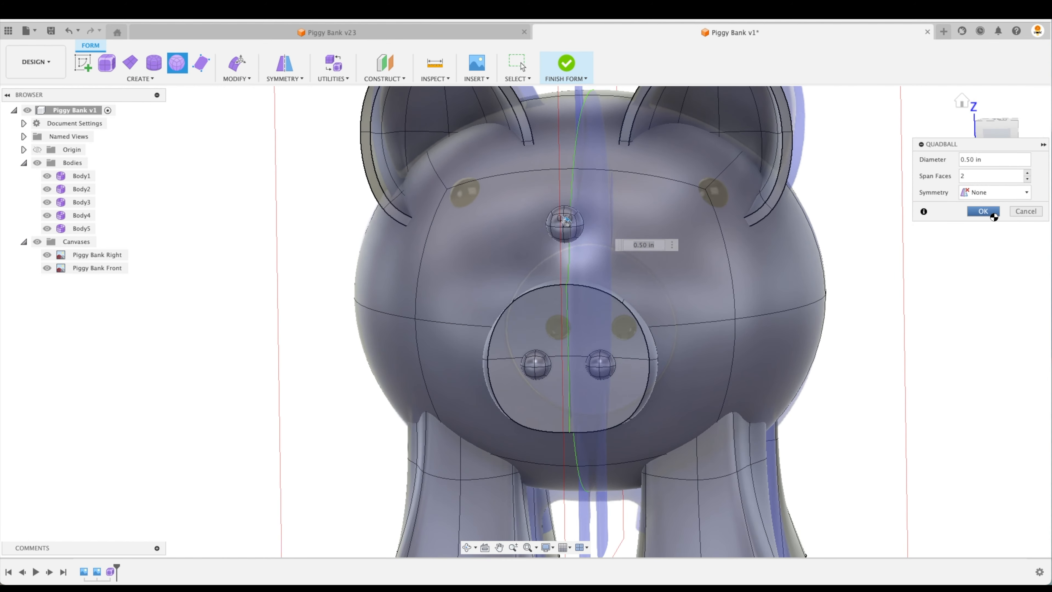
pyautogui.press('Return')
pyautogui.scroll(3, 566, 221)
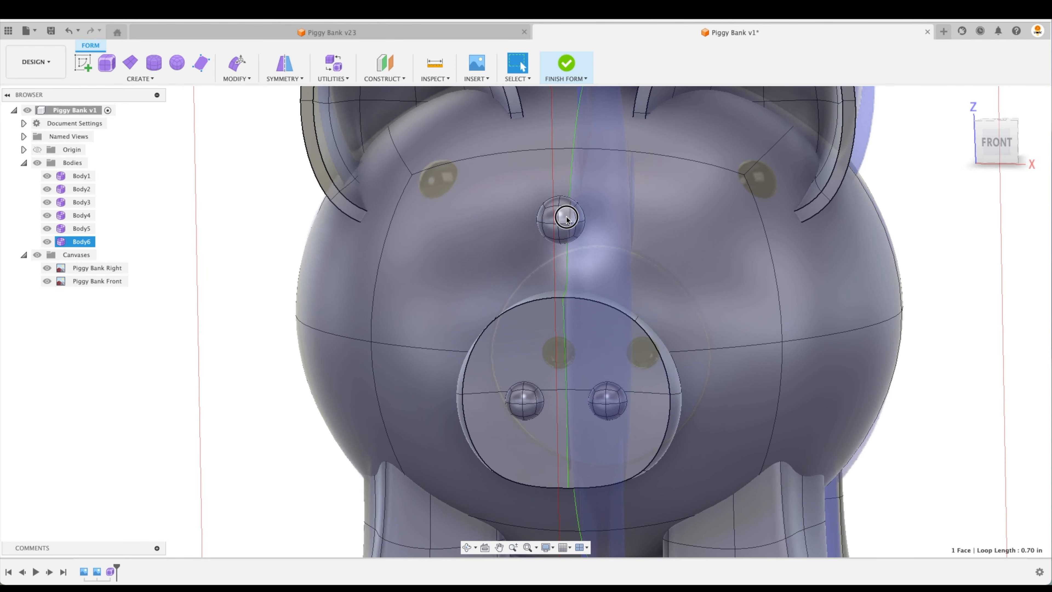
# Move the eye ball about 1.90 in along X, and align it in front view with the eye mark on the +X side
pyautogui.rightClick(566, 220)
pyautogui.click(596, 205)
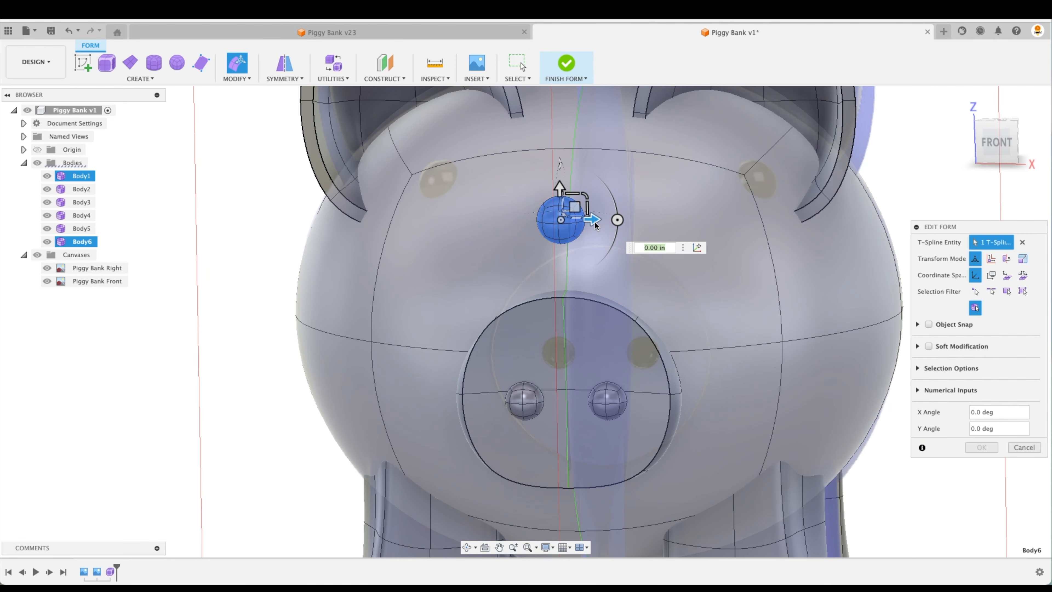
pyautogui.moveTo(586, 219); pyautogui.dragTo(769, 211)
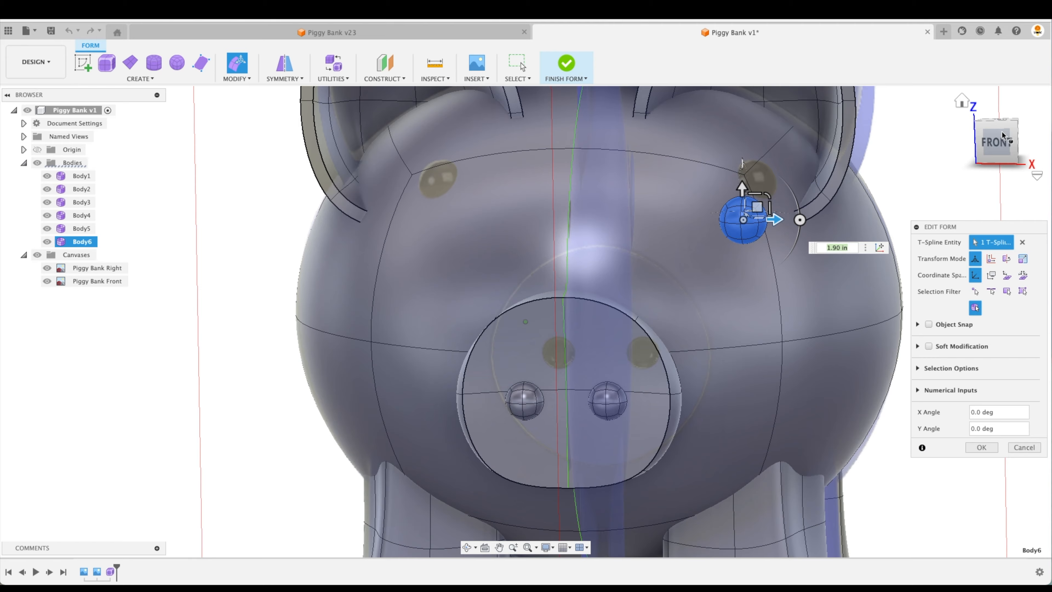
pyautogui.click(996, 140)
pyautogui.moveTo(722, 177); pyautogui.dragTo(693, 190)
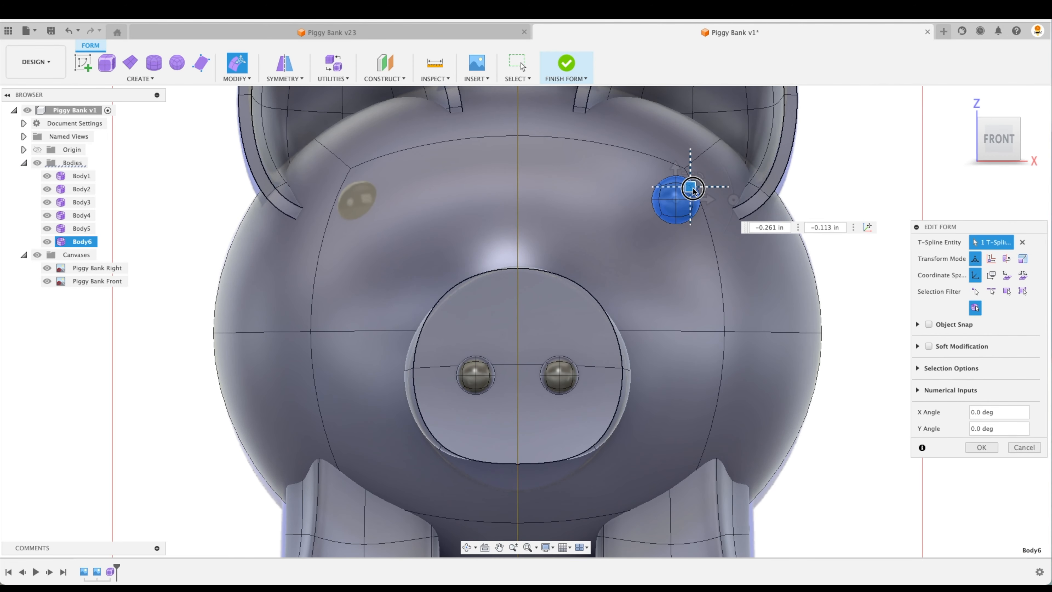
# In side view, push the eye ball about 1.124 in back so it is partly embedded in the head
pyautogui.click(1030, 139)
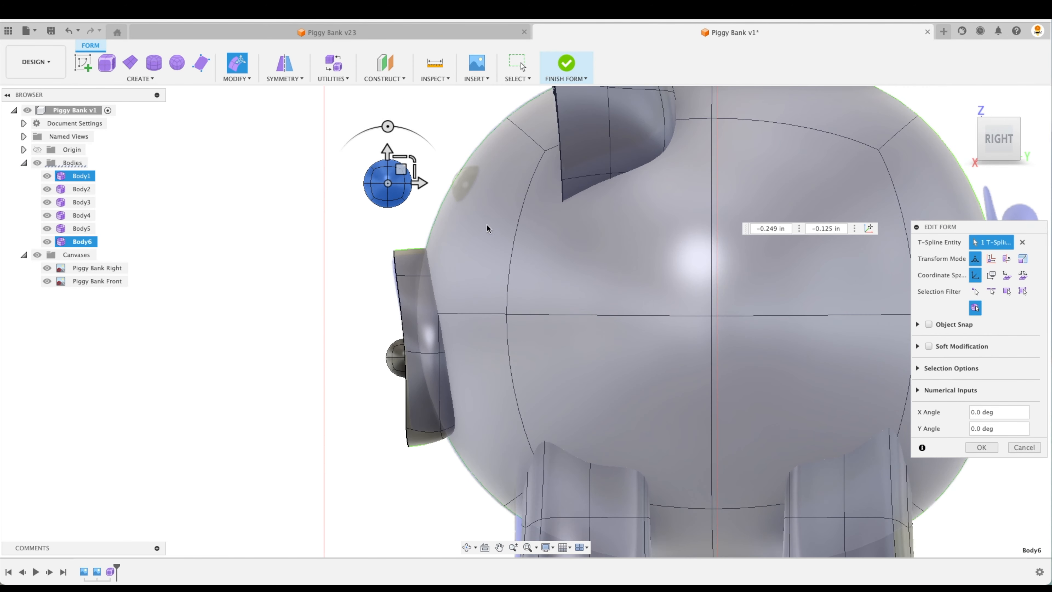
pyautogui.moveTo(402, 168); pyautogui.dragTo(482, 172)
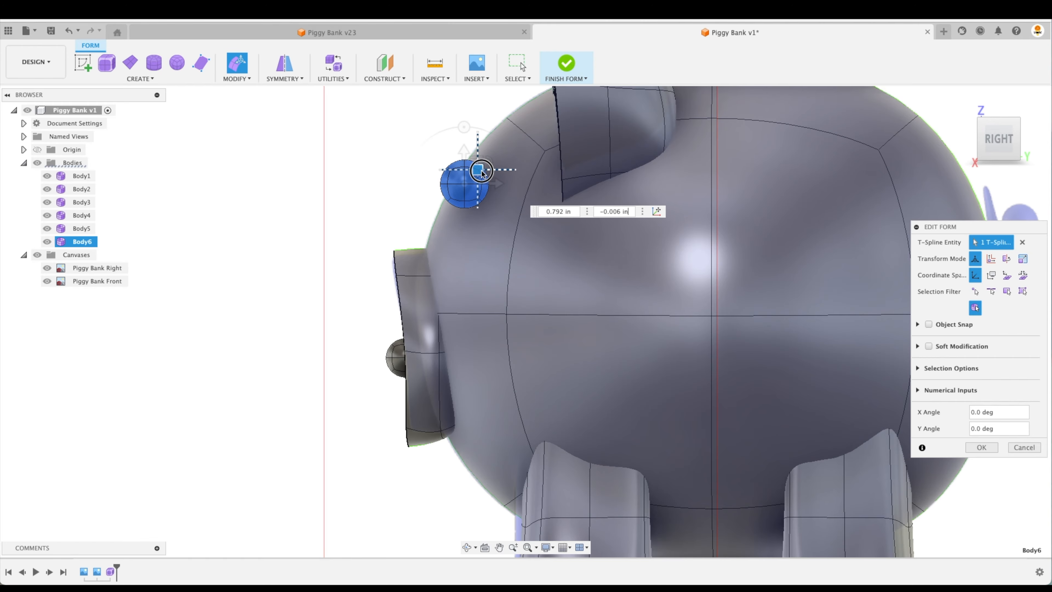
pyautogui.keyDown('shift'); pyautogui.moveTo(487, 175); pyautogui.dragTo(852, 284, button='middle'); pyautogui.keyUp('shift')
pyautogui.scroll(3, 852, 281)
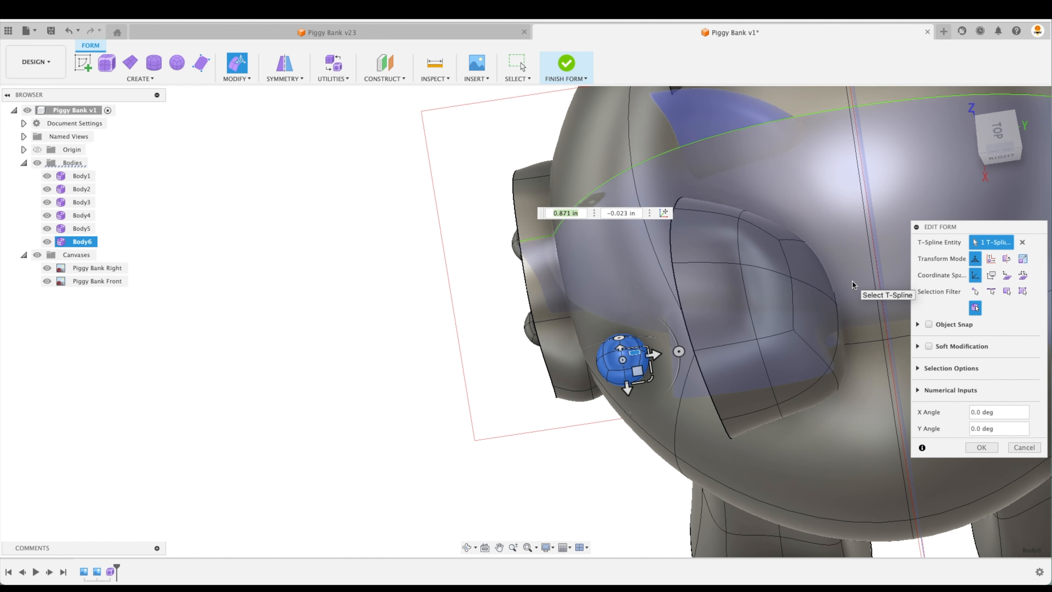
pyautogui.keyDown('shift'); pyautogui.hscroll(-10, 852, 280); pyautogui.keyUp('shift')
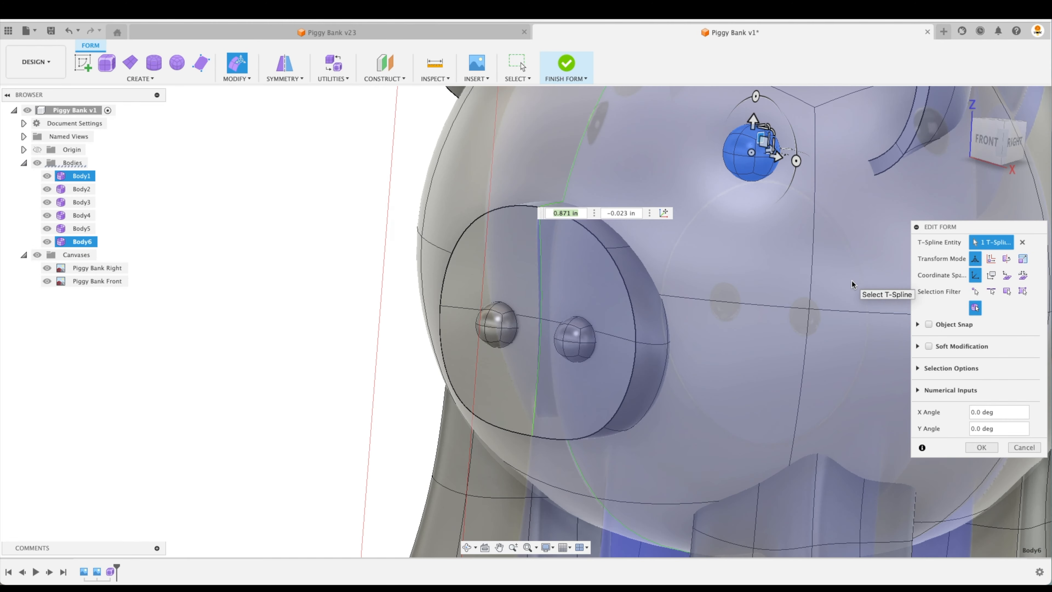
pyautogui.keyDown('shift'); pyautogui.scroll(-10, 852, 280); pyautogui.keyUp('shift')
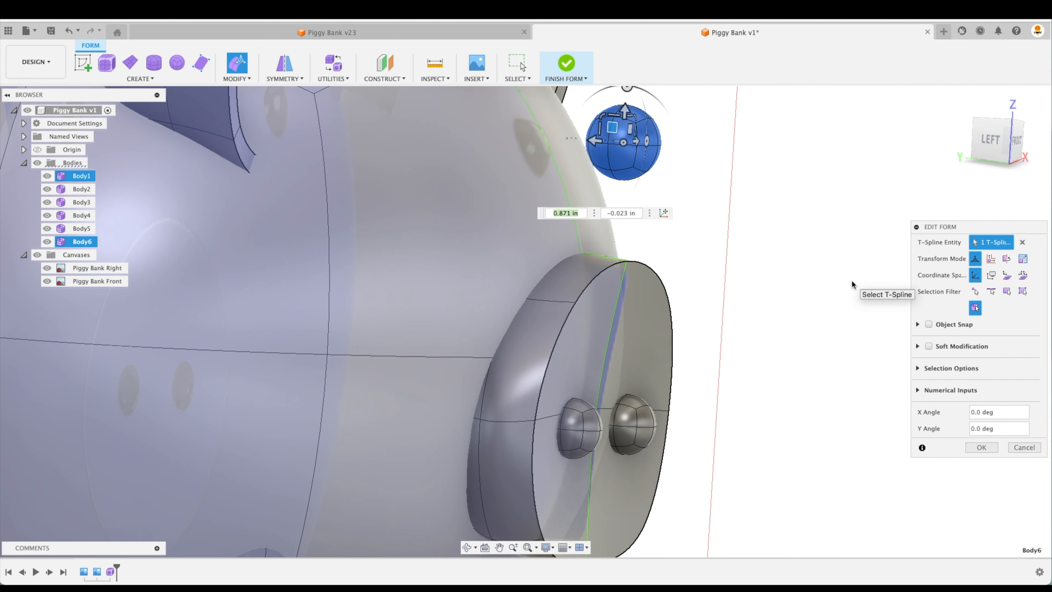
pyautogui.keyDown('shift'); pyautogui.hscroll(8, 899, 203); pyautogui.keyUp('shift')
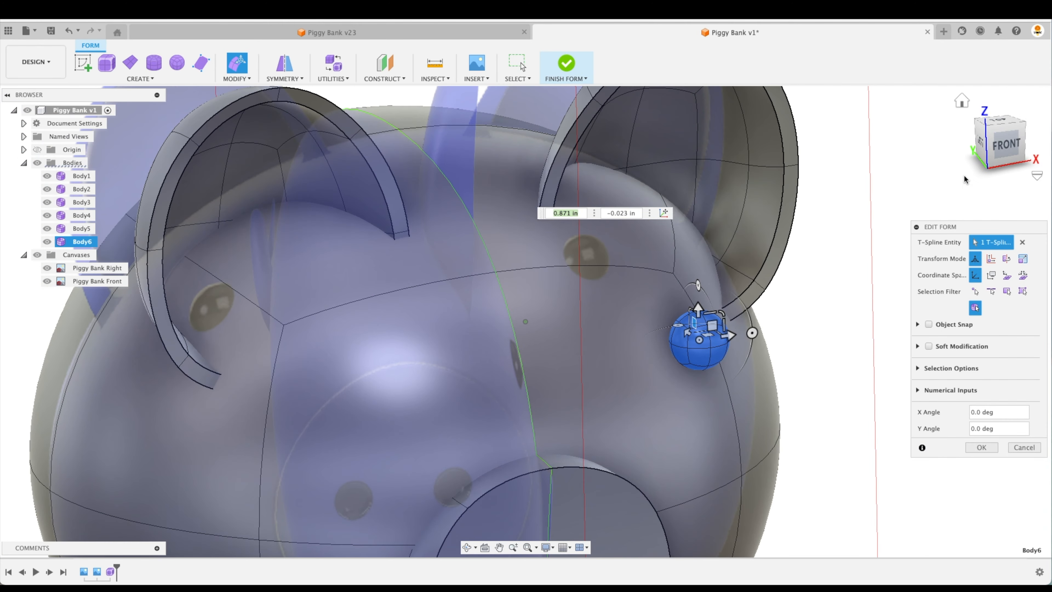
pyautogui.keyDown('shift'); pyautogui.hscroll(10, 800, 226); pyautogui.keyUp('shift')
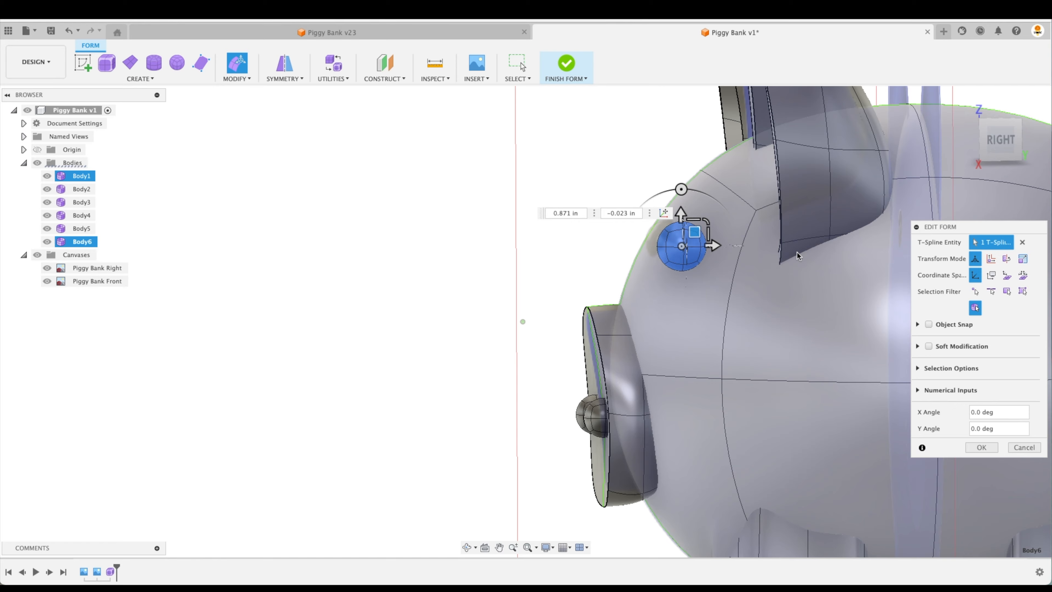
pyautogui.scroll(5, 705, 235)
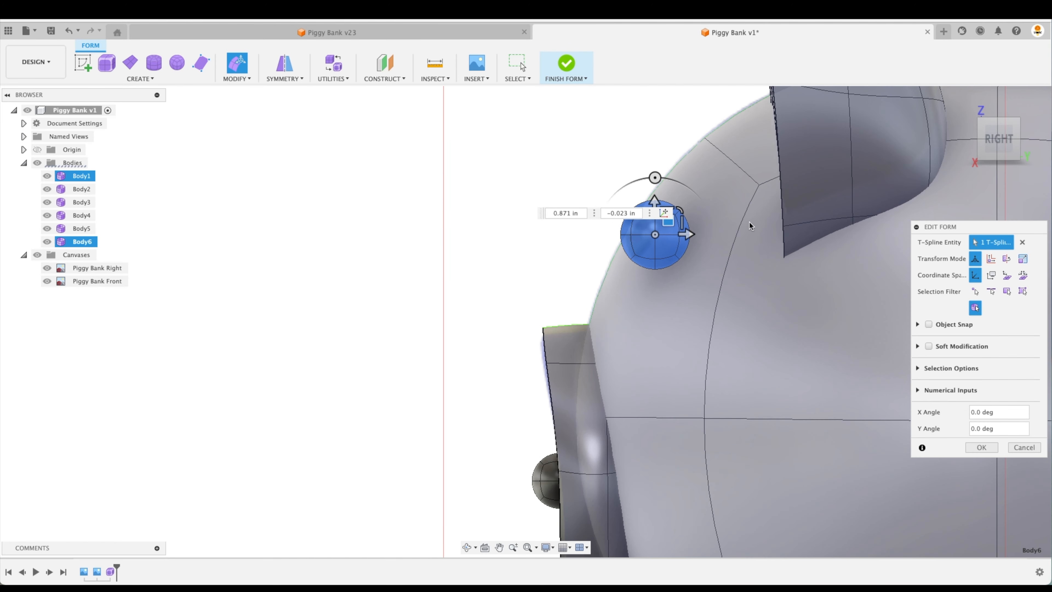
pyautogui.moveTo(632, 224); pyautogui.dragTo(691, 223)
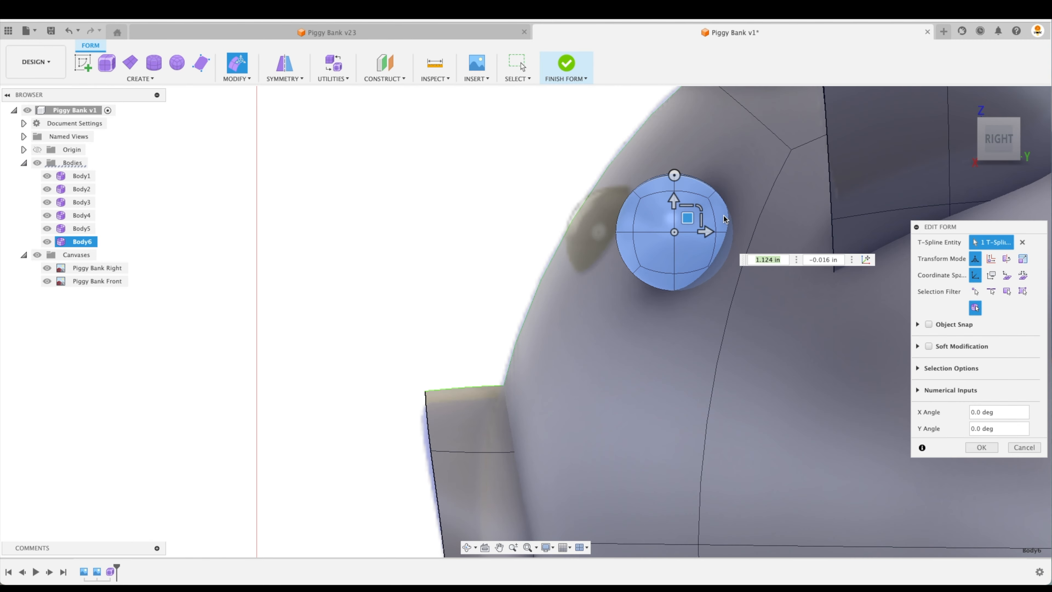
# In front view, shift the eye ball about 0.101 in toward the pig's centreline and accept the edit
pyautogui.click(967, 139)
pyautogui.scroll(-3, 810, 168)
pyautogui.moveTo(795, 116); pyautogui.dragTo(782, 117)
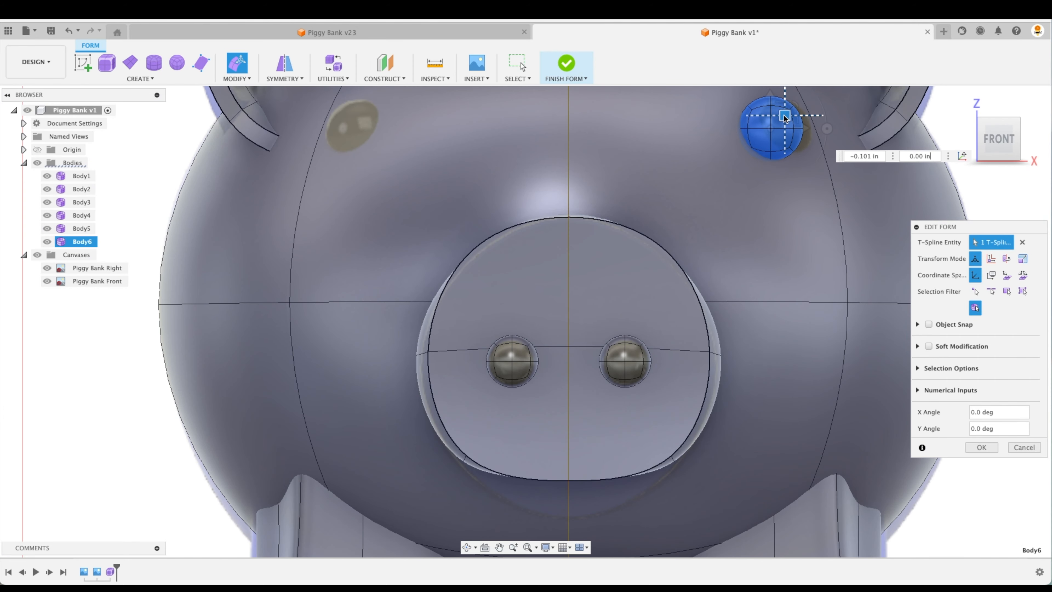
pyautogui.keyDown('shift'); pyautogui.moveTo(785, 117); pyautogui.dragTo(966, 431, button='middle'); pyautogui.keyUp('shift')
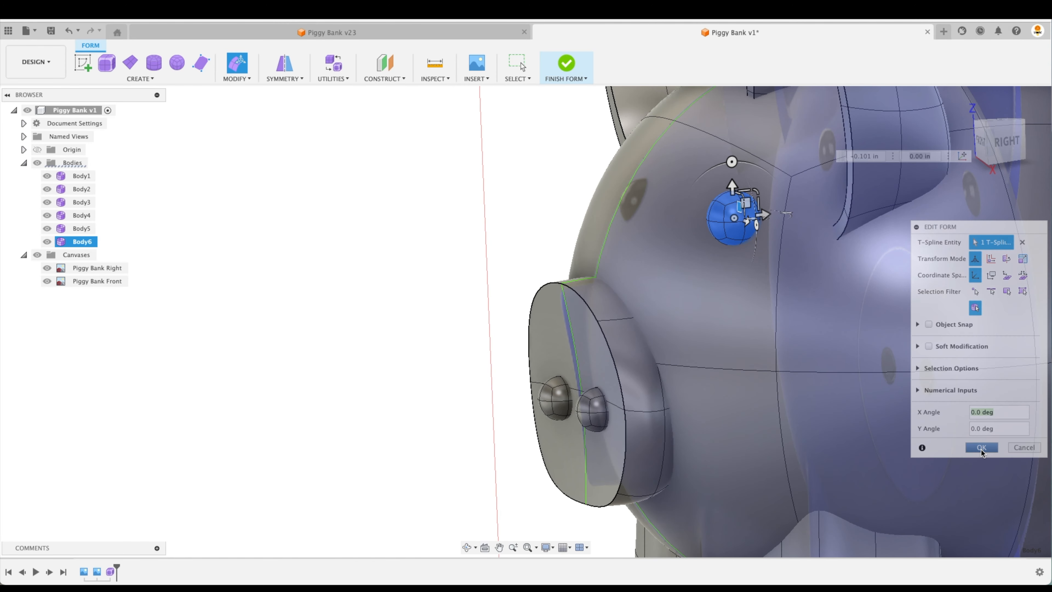
pyautogui.click(982, 447)
# Mirror-duplicate the eye ball across the YZ plane with welding on
pyautogui.keyDown('shift'); pyautogui.moveTo(1015, 373); pyautogui.dragTo(663, 208, button='middle'); pyautogui.keyUp('shift')
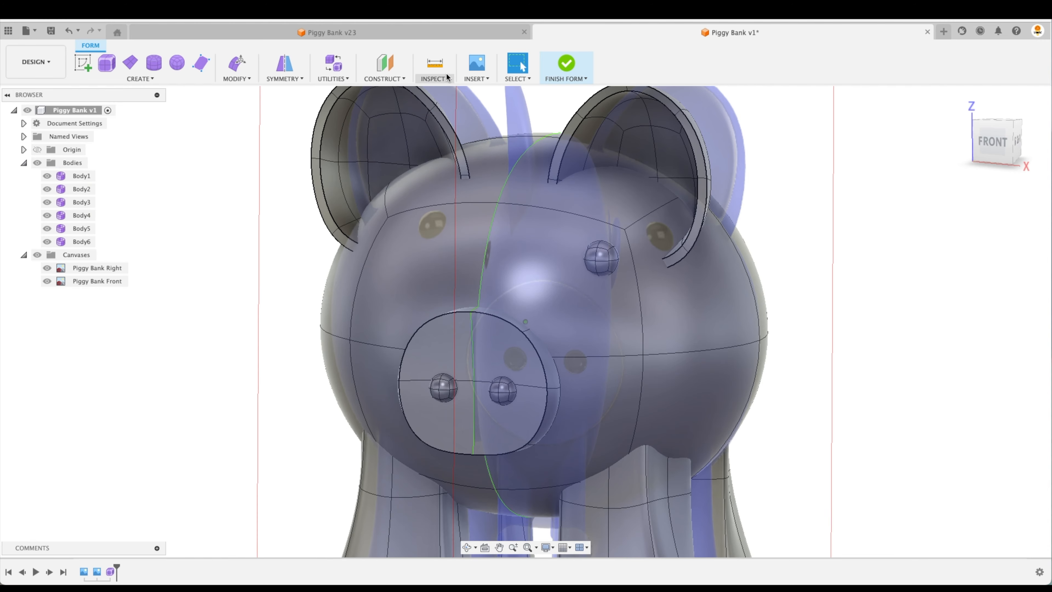
pyautogui.click(332, 79)
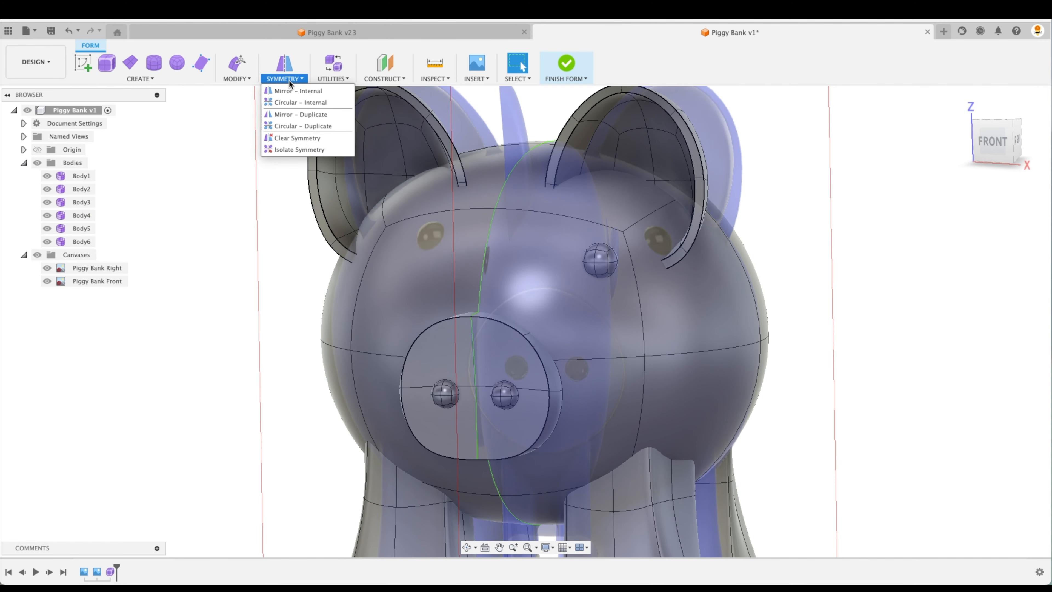
pyautogui.click(300, 114)
pyautogui.click(600, 259)
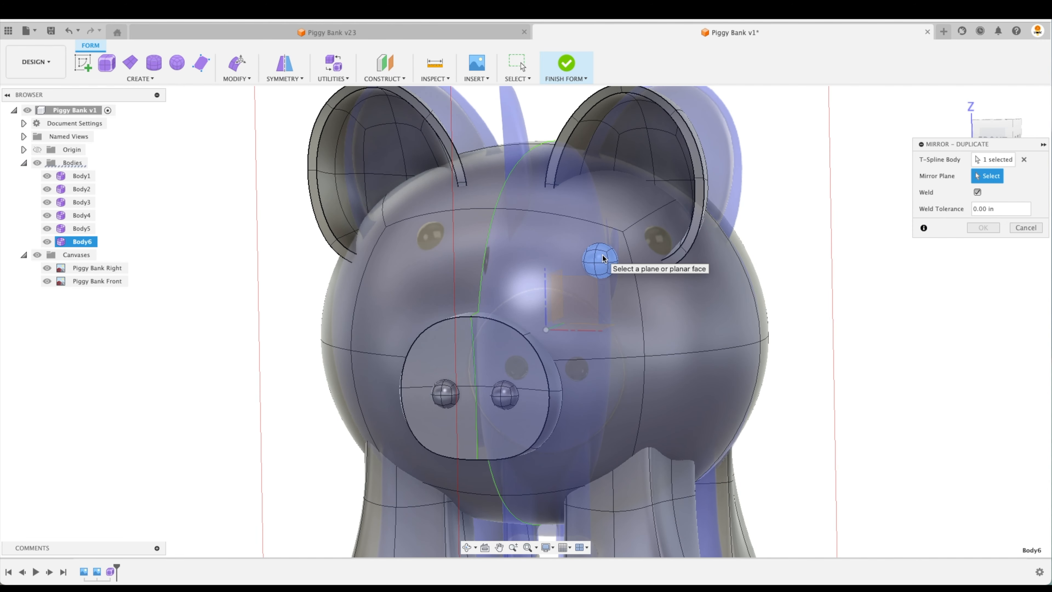
pyautogui.keyDown('shift'); pyautogui.moveTo(580, 289); pyautogui.dragTo(581, 253, button='middle'); pyautogui.keyUp('shift')
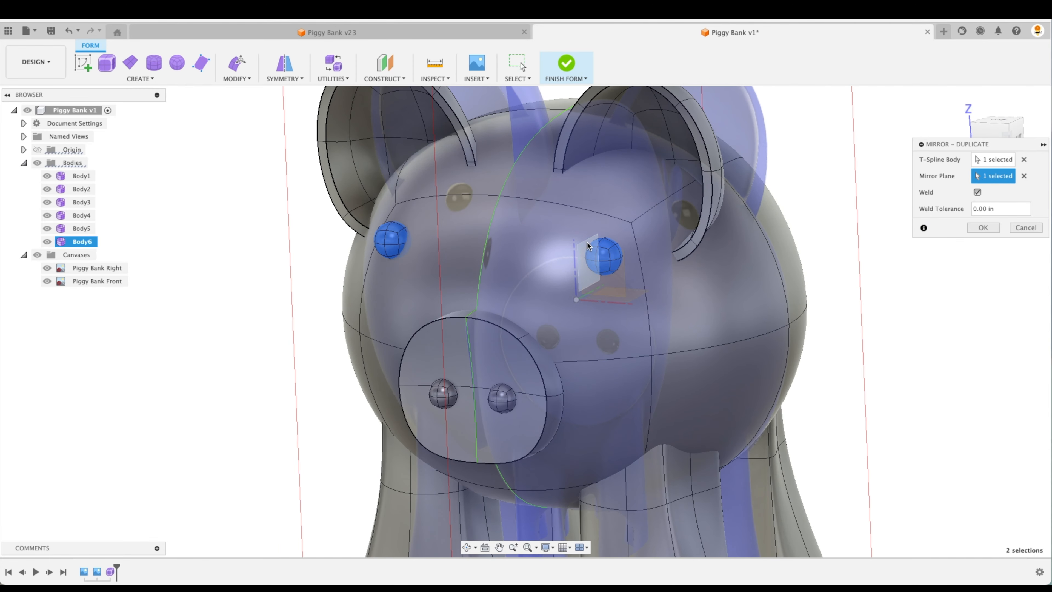
pyautogui.click(983, 228)
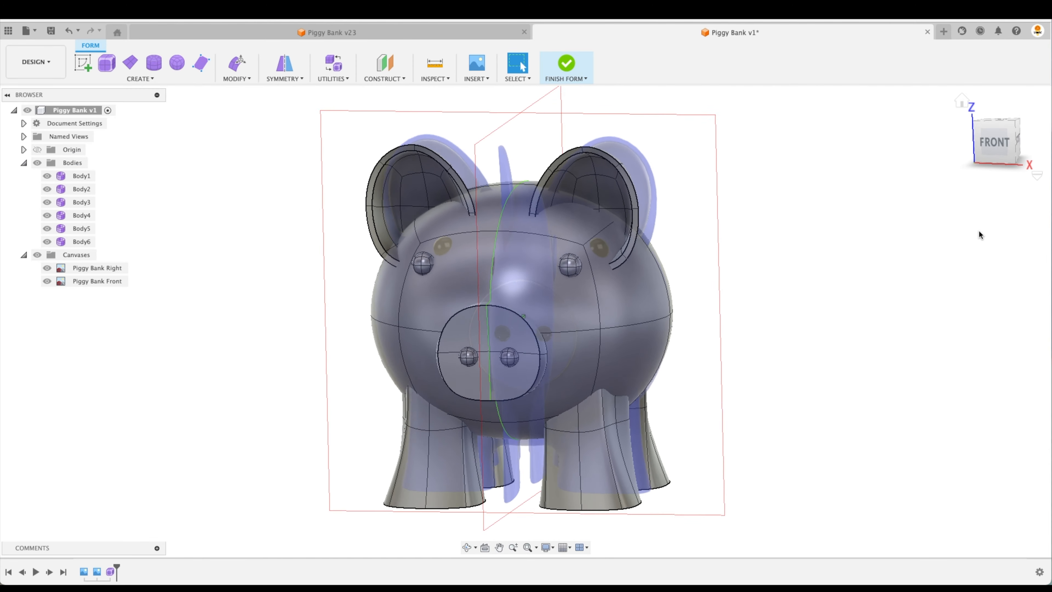
# Hide the reference canvases and check from the side and front how deeply both eye balls sit in the head
pyautogui.click(37, 255)
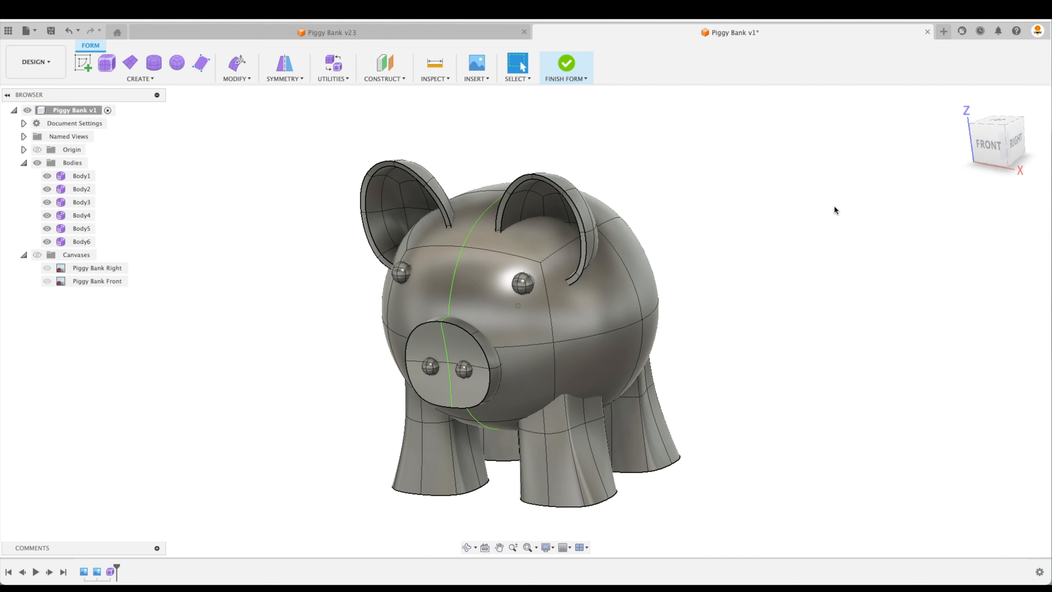
pyautogui.keyDown('shift'); pyautogui.moveTo(834, 207); pyautogui.dragTo(681, 292, button='middle'); pyautogui.keyUp('shift')
pyautogui.scroll(4, 854, 204)
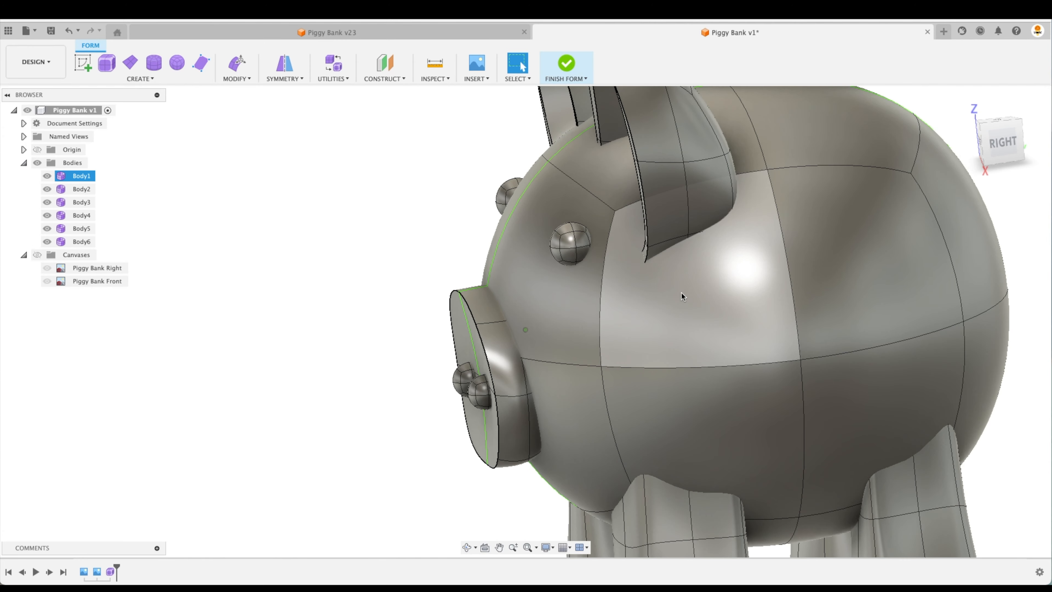
pyautogui.scroll(6, 681, 292)
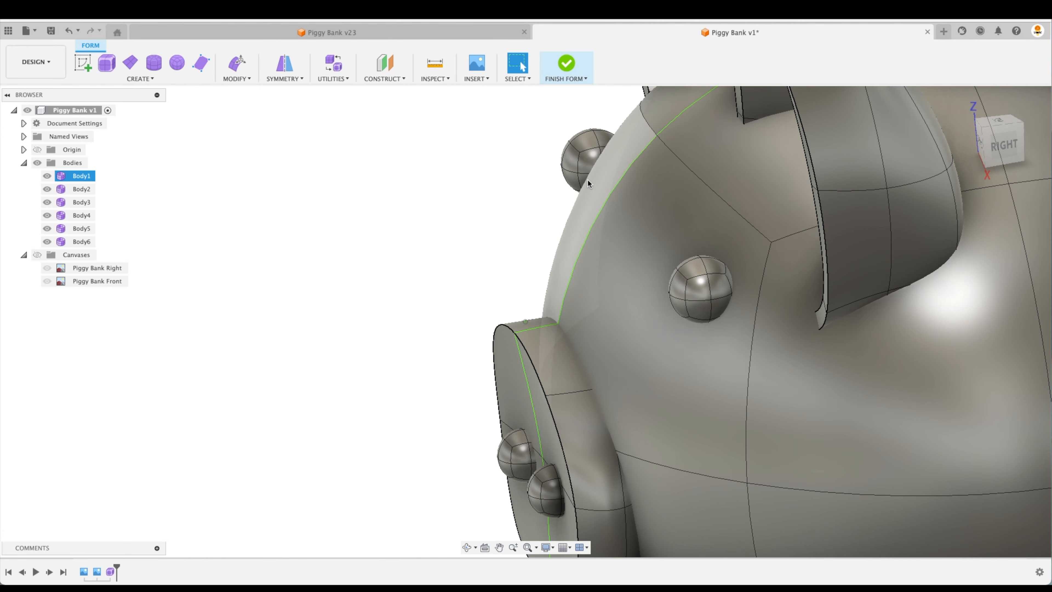
pyautogui.keyDown('shift'); pyautogui.moveTo(588, 184); pyautogui.dragTo(767, 236, button='middle'); pyautogui.keyUp('shift')
pyautogui.scroll(-3, 427, 219)
# Nudge the pair of eye balls by about 0.103 in and 0.01 in, and refine their position on the head from a side angle
pyautogui.click(556, 237)
pyautogui.rightClick(560, 239)
pyautogui.click(594, 224)
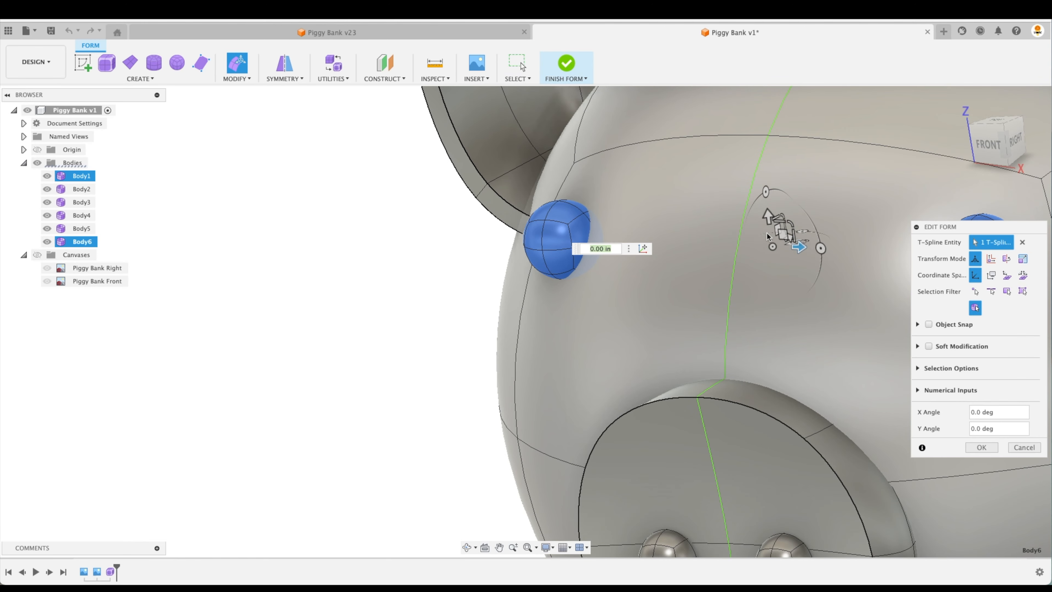
pyautogui.moveTo(783, 234); pyautogui.dragTo(794, 236)
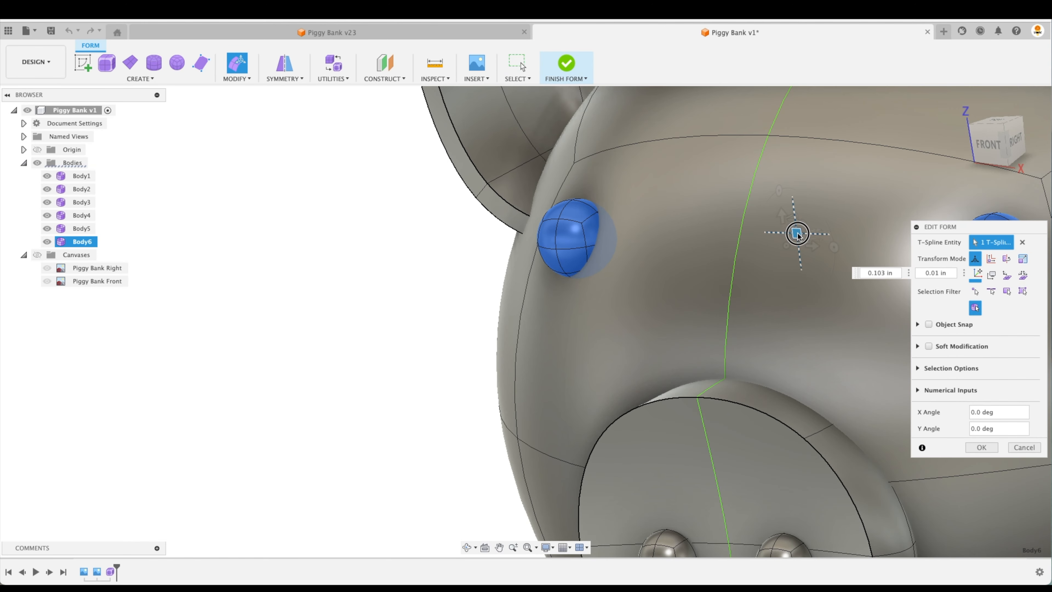
pyautogui.keyDown('shift'); pyautogui.moveTo(797, 234); pyautogui.dragTo(662, 296, button='middle'); pyautogui.keyUp('shift')
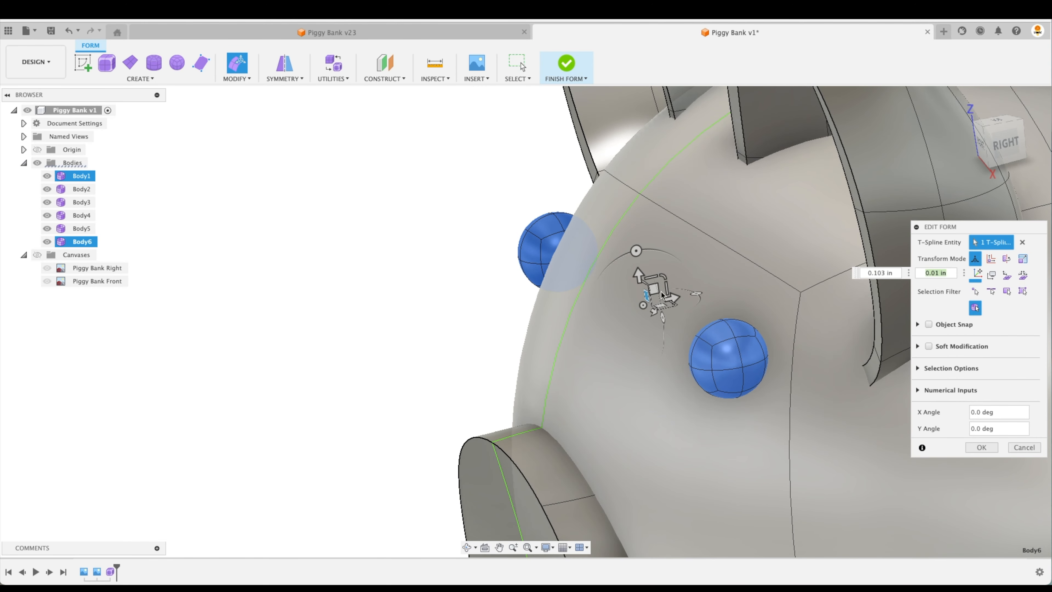
pyautogui.moveTo(662, 295)
pyautogui.mouseDown()
pyautogui.moveTo(654, 291)
pyautogui.moveTo(669, 290)
pyautogui.mouseUp()
pyautogui.keyDown('shift'); pyautogui.moveTo(712, 336); pyautogui.dragTo(978, 448, button='middle'); pyautogui.keyUp('shift')
pyautogui.click(979, 448)
# Examine the placement of the eyes, snout, ears and legs on the pig from the front, side and back
pyautogui.keyDown('shift'); pyautogui.moveTo(974, 366); pyautogui.dragTo(974, 362, button='middle'); pyautogui.keyUp('shift')
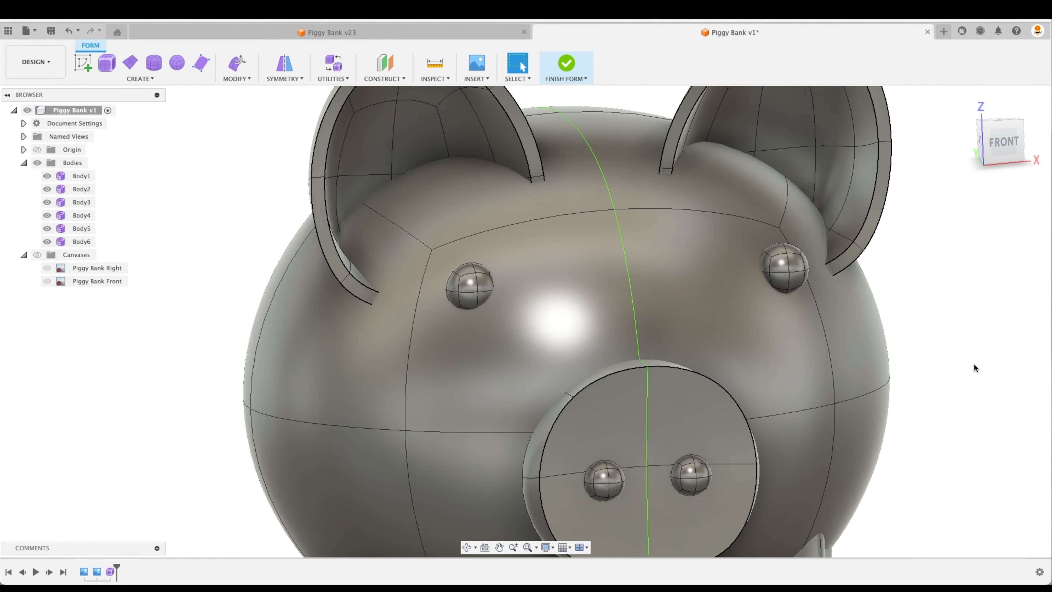
pyautogui.scroll(-3, 974, 362)
pyautogui.keyDown('shift'); pyautogui.hscroll(10, 974, 361); pyautogui.keyUp('shift')
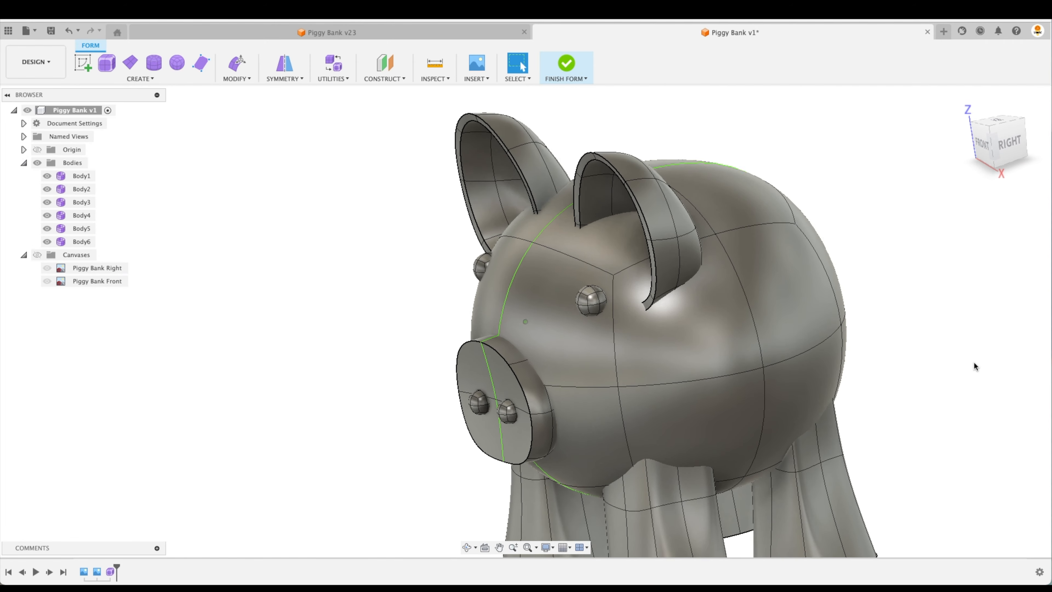
pyautogui.keyDown('shift'); pyautogui.hscroll(-10, 974, 361); pyautogui.keyUp('shift')
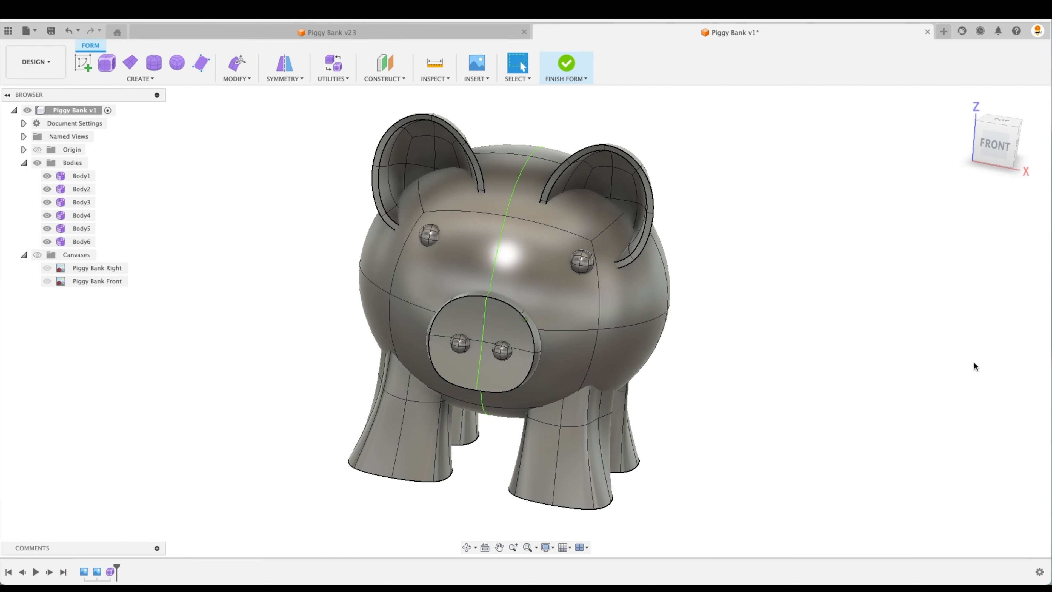
pyautogui.keyDown('shift'); pyautogui.hscroll(15, 974, 361); pyautogui.keyUp('shift')
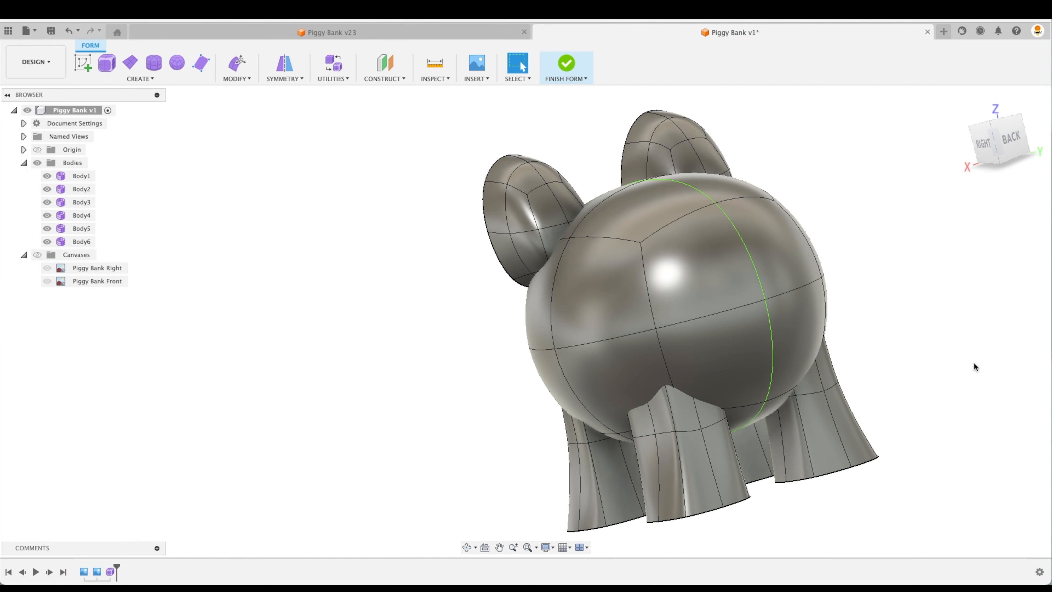
pyautogui.keyDown('shift'); pyautogui.hscroll(-15, 974, 362); pyautogui.keyUp('shift')
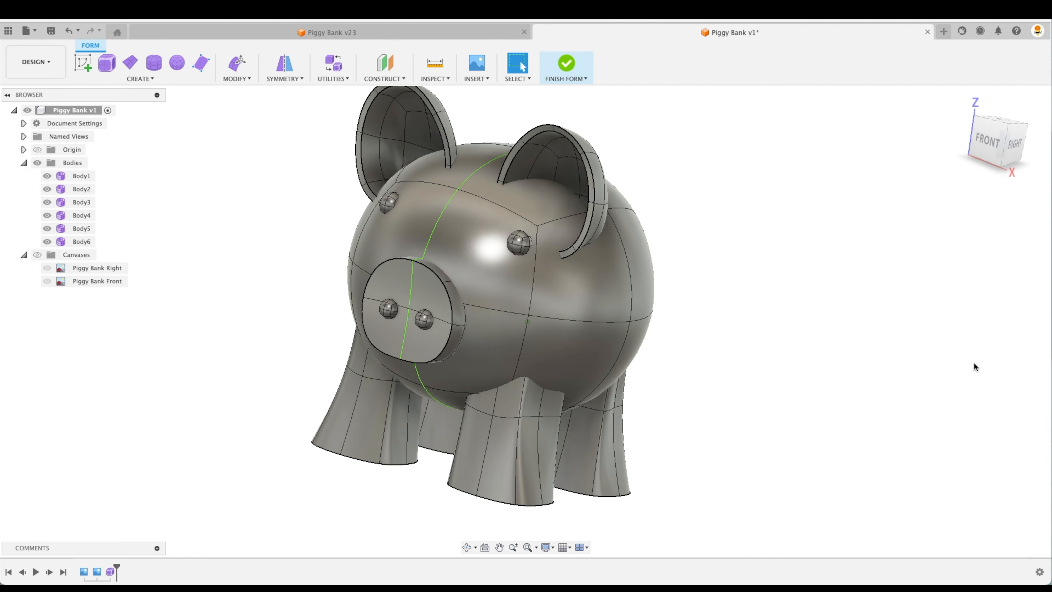